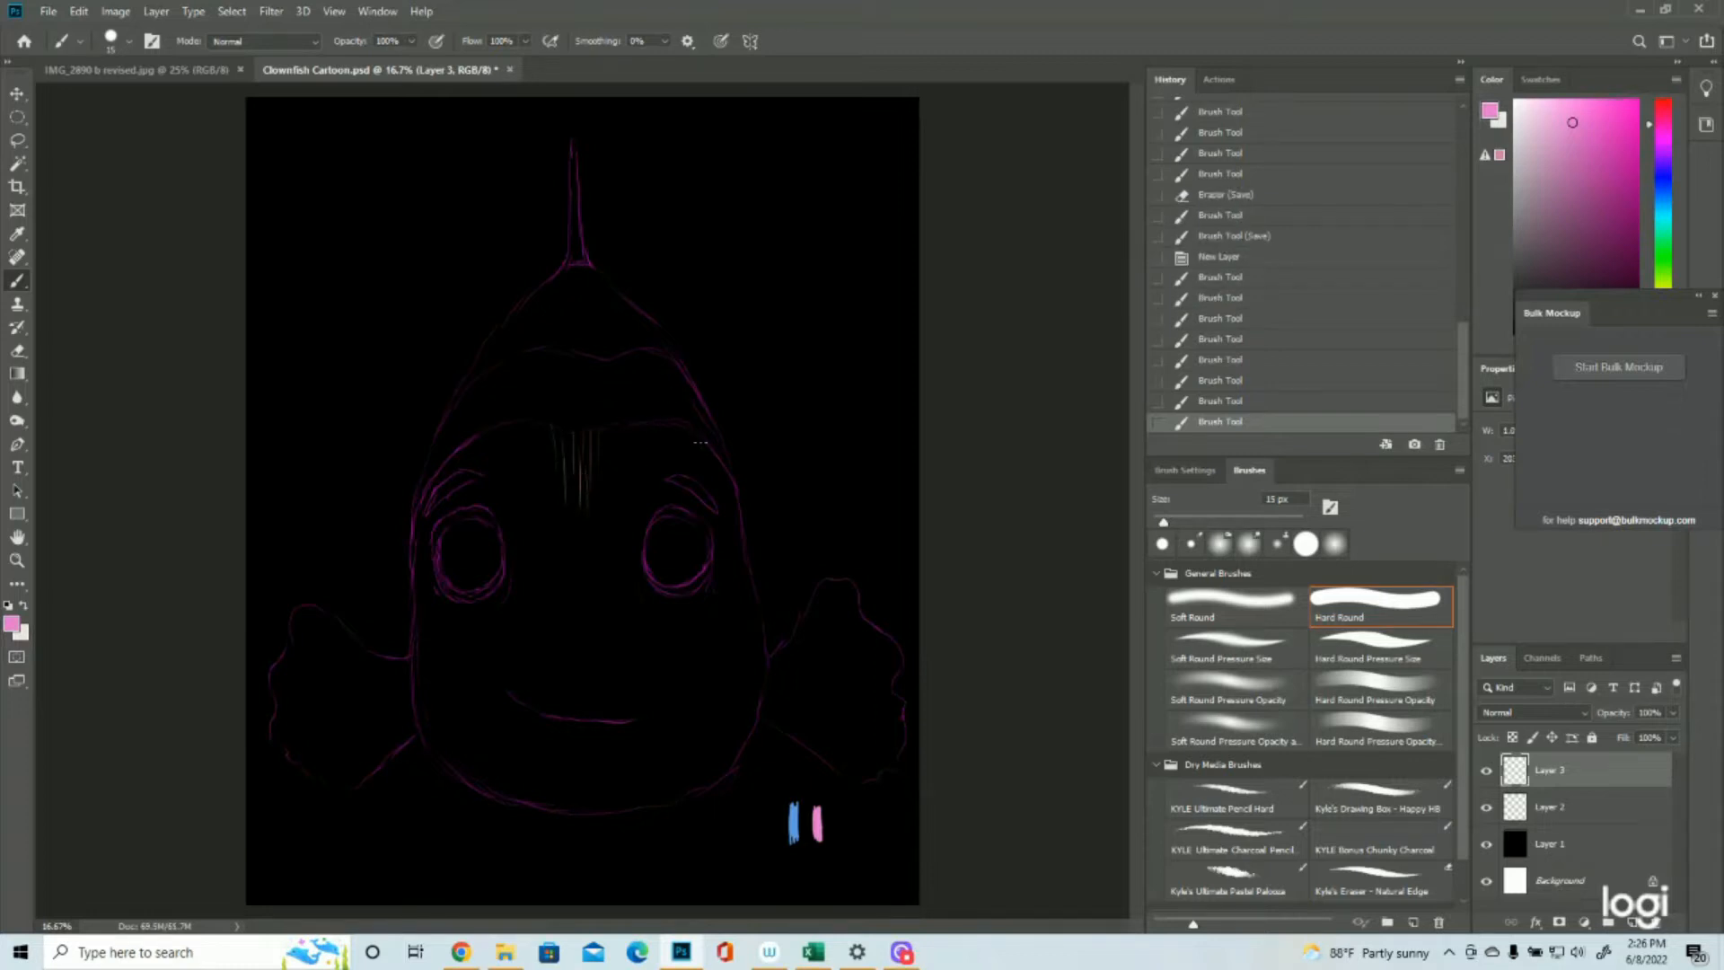
# Step: Draw fine pink vertical strokes across the right half of the clownfish's forehead and around the right eyebrow on Layer 3
pyautogui.moveTo(718, 475); pyautogui.dragTo(731, 505)
pyautogui.moveTo(722, 463); pyautogui.dragTo(741, 521)
pyautogui.moveTo(735, 488); pyautogui.dragTo(746, 549)
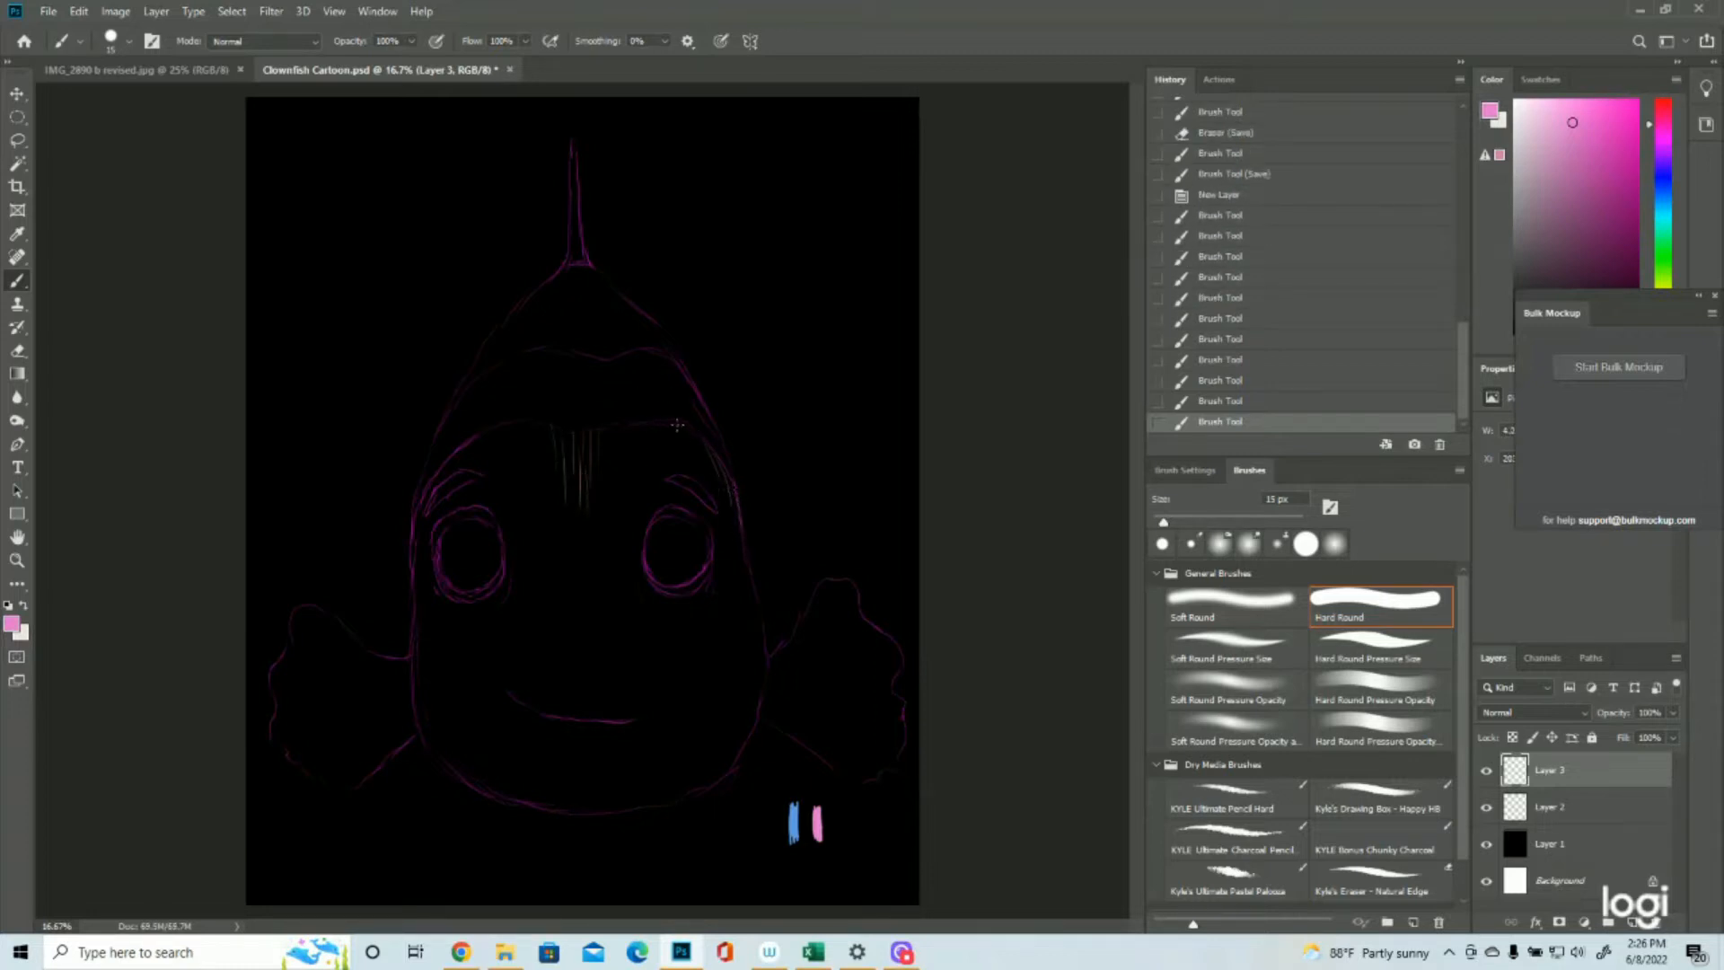
pyautogui.moveTo(687, 474); pyautogui.dragTo(689, 479)
pyautogui.moveTo(683, 433)
pyautogui.mouseDown()
pyautogui.moveTo(695, 476)
pyautogui.moveTo(722, 483)
pyautogui.mouseUp()
pyautogui.moveTo(654, 433); pyautogui.dragTo(665, 478)
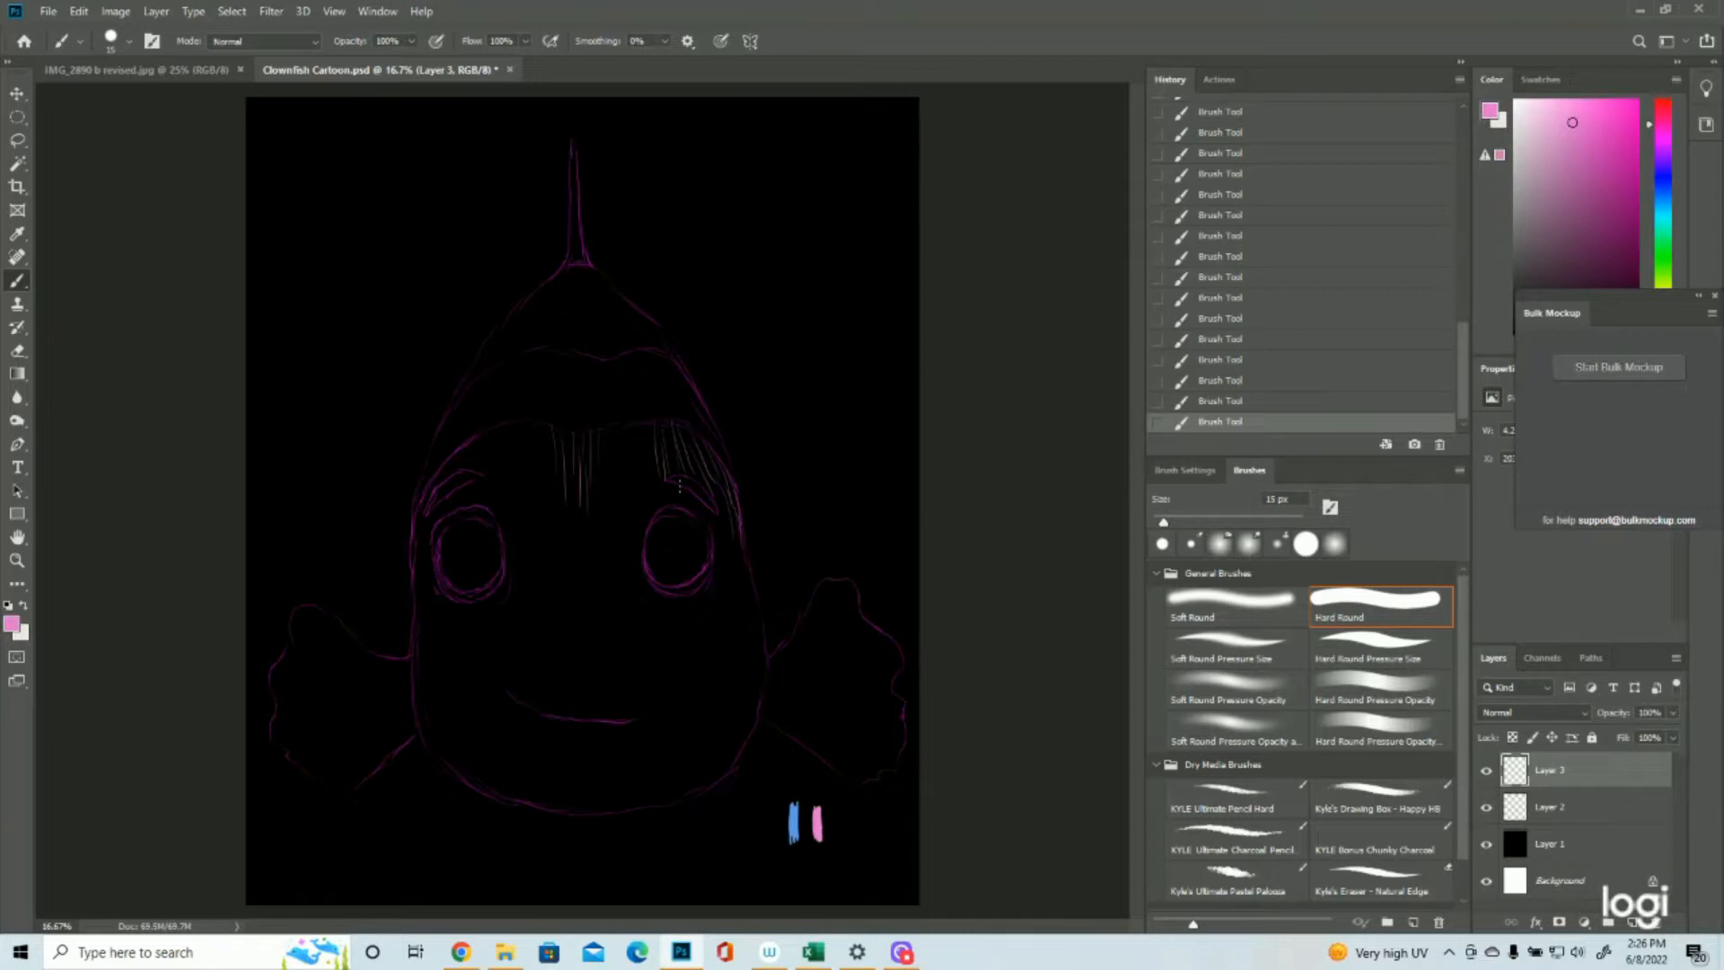
pyautogui.moveTo(641, 417)
pyautogui.mouseDown()
pyautogui.moveTo(631, 508)
pyautogui.moveTo(612, 510)
pyautogui.mouseUp()
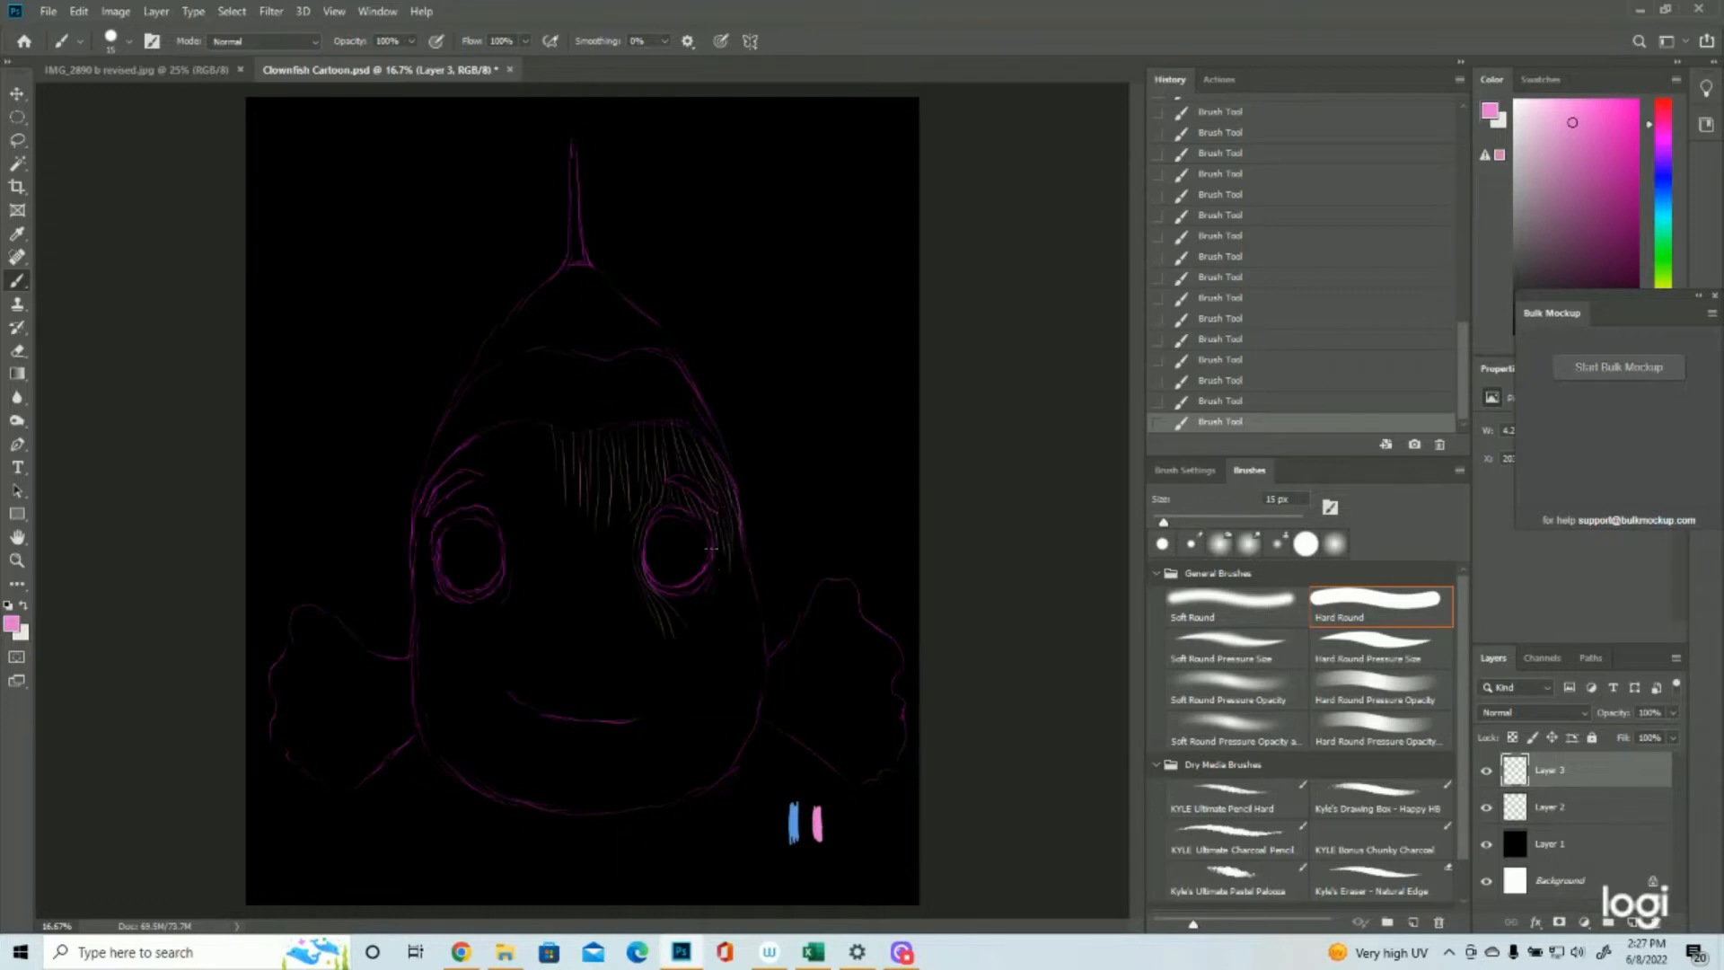
# Step: Add pink flow strokes along the right cheek edge and between the right eye and the mouth
pyautogui.moveTo(734, 528); pyautogui.dragTo(765, 648)
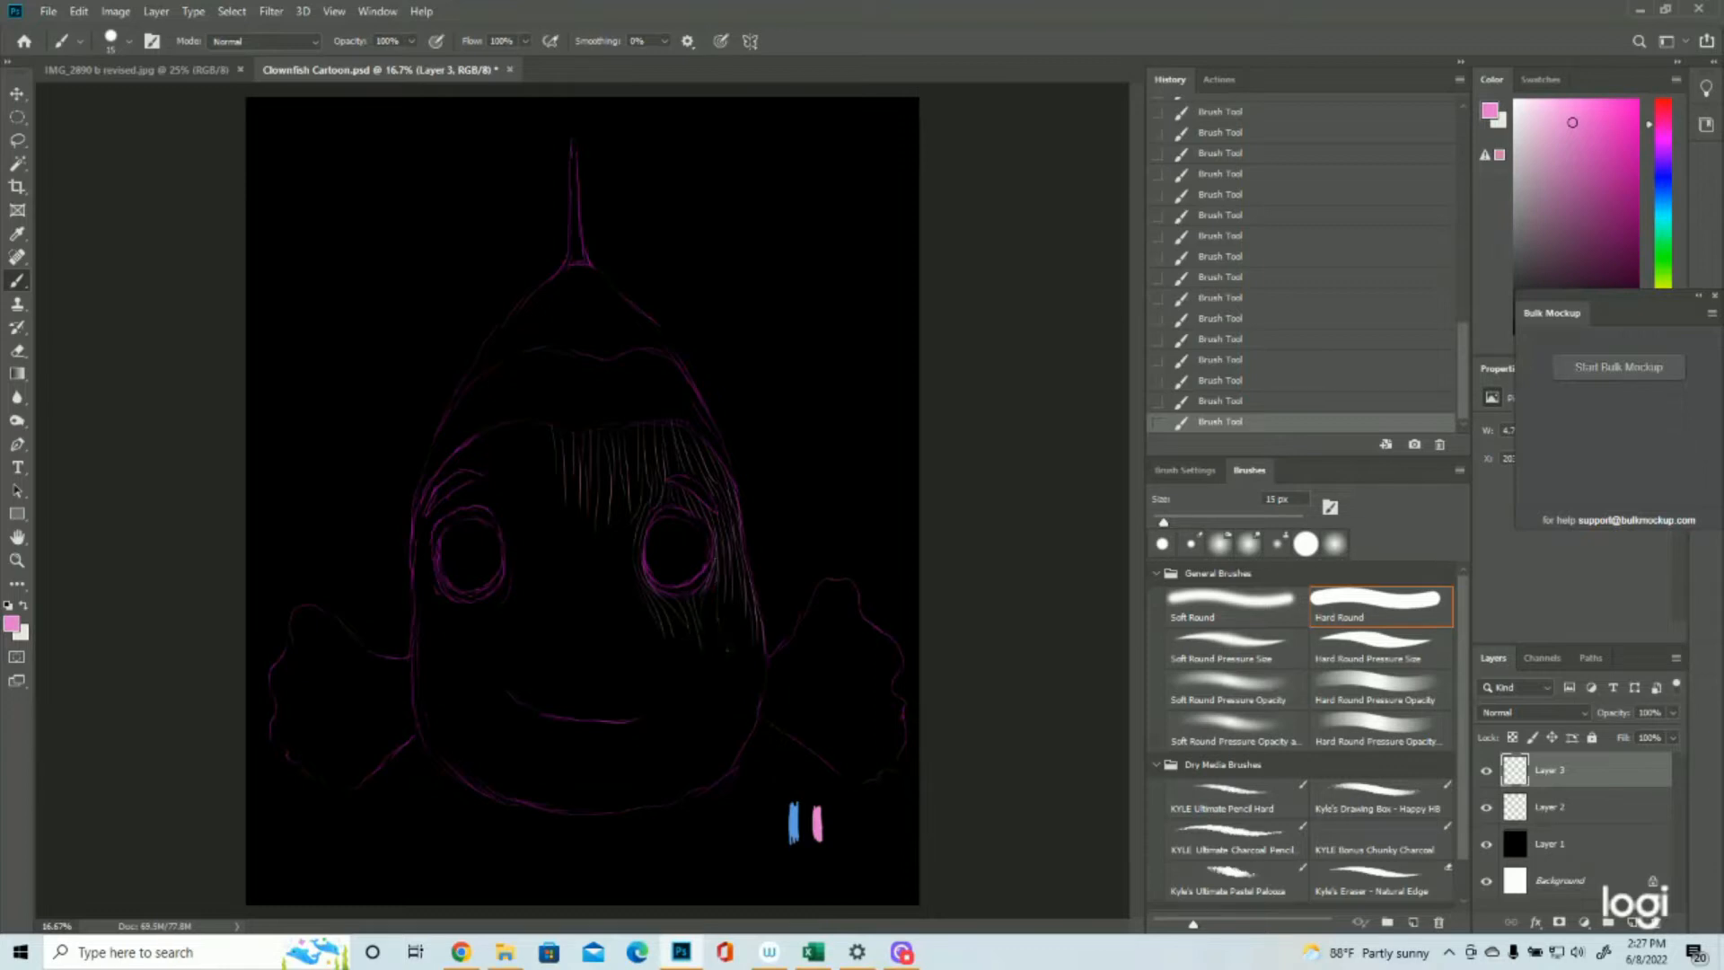
pyautogui.moveTo(745, 593); pyautogui.dragTo(754, 708)
pyautogui.moveTo(764, 632); pyautogui.dragTo(759, 705)
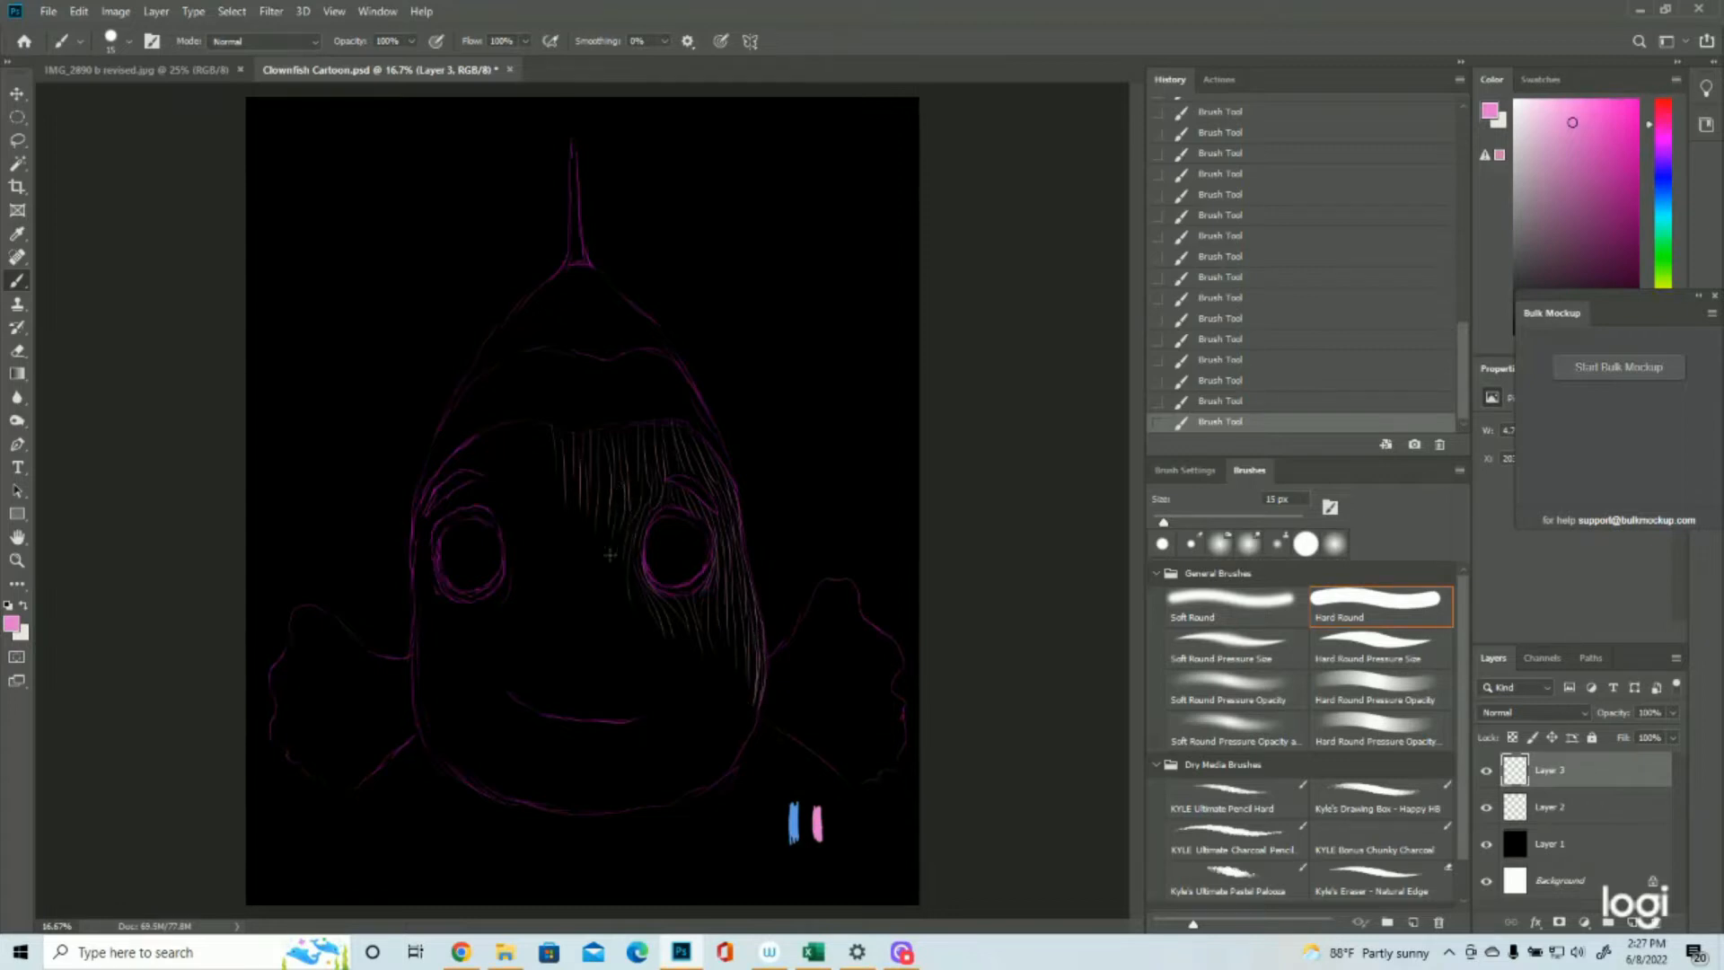
pyautogui.moveTo(620, 561); pyautogui.dragTo(620, 609)
pyautogui.moveTo(590, 708); pyautogui.dragTo(590, 723)
pyautogui.moveTo(634, 719); pyautogui.dragTo(630, 694)
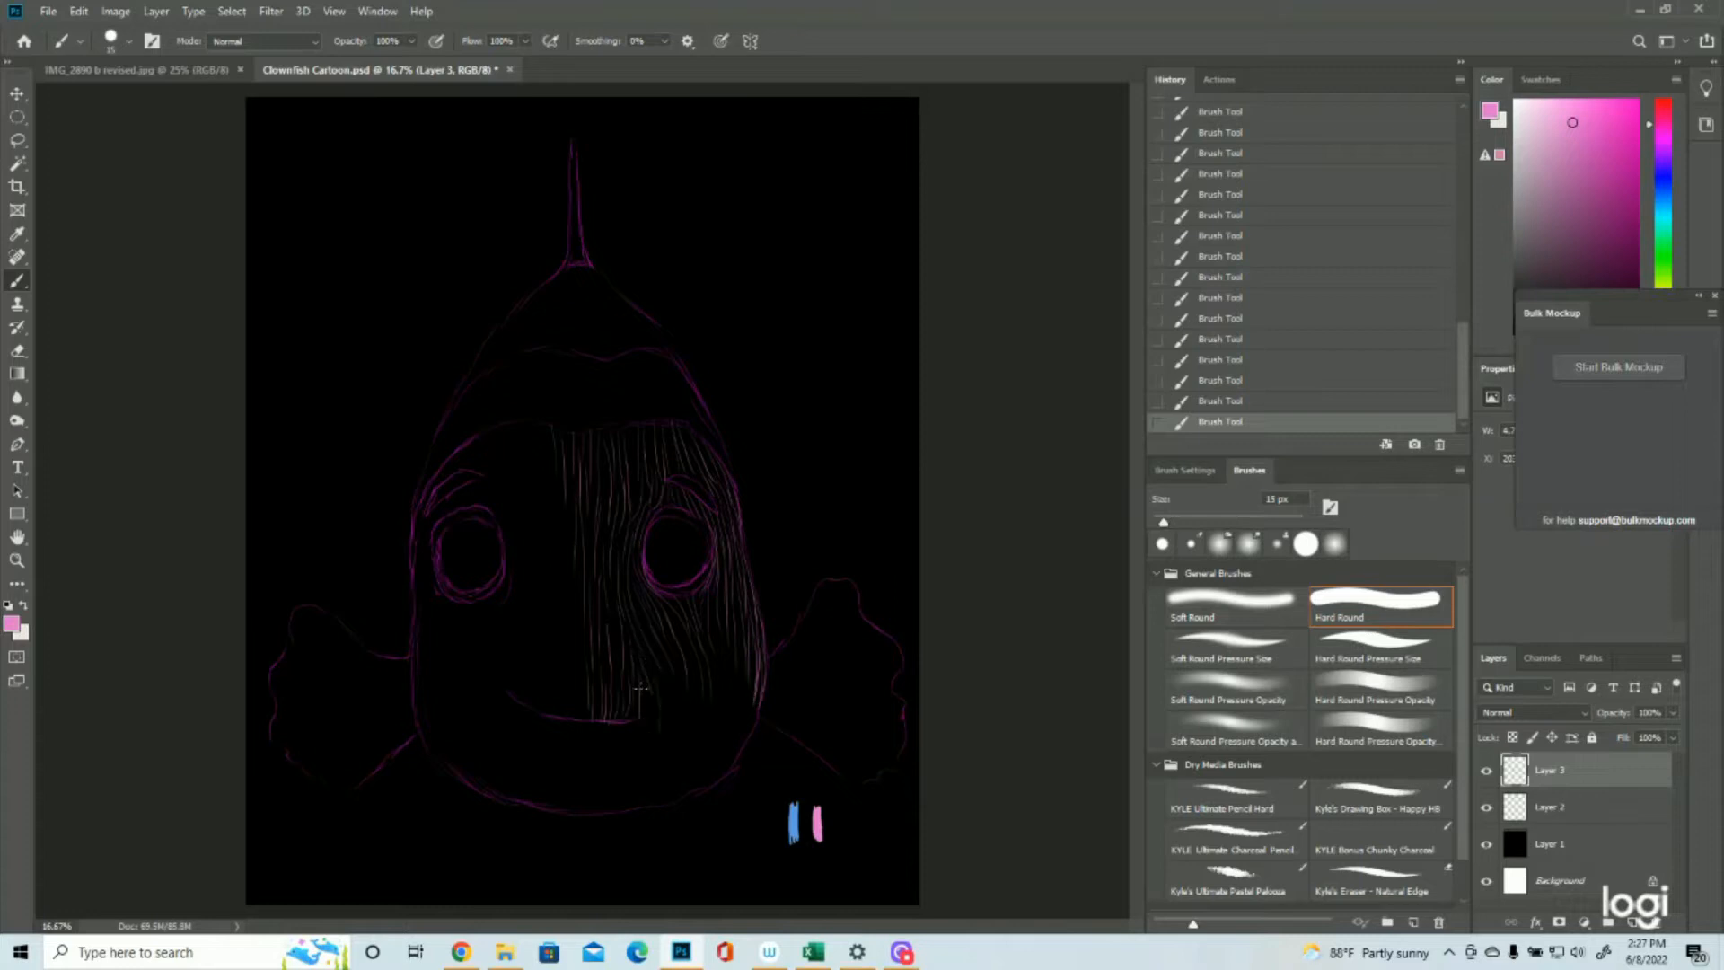
# Step: Fill the chin below the mouth and the center of the face above it with fine pink vertical strokes
pyautogui.moveTo(687, 669); pyautogui.dragTo(688, 755)
pyautogui.moveTo(685, 729); pyautogui.dragTo(679, 794)
pyautogui.moveTo(658, 730); pyautogui.dragTo(652, 789)
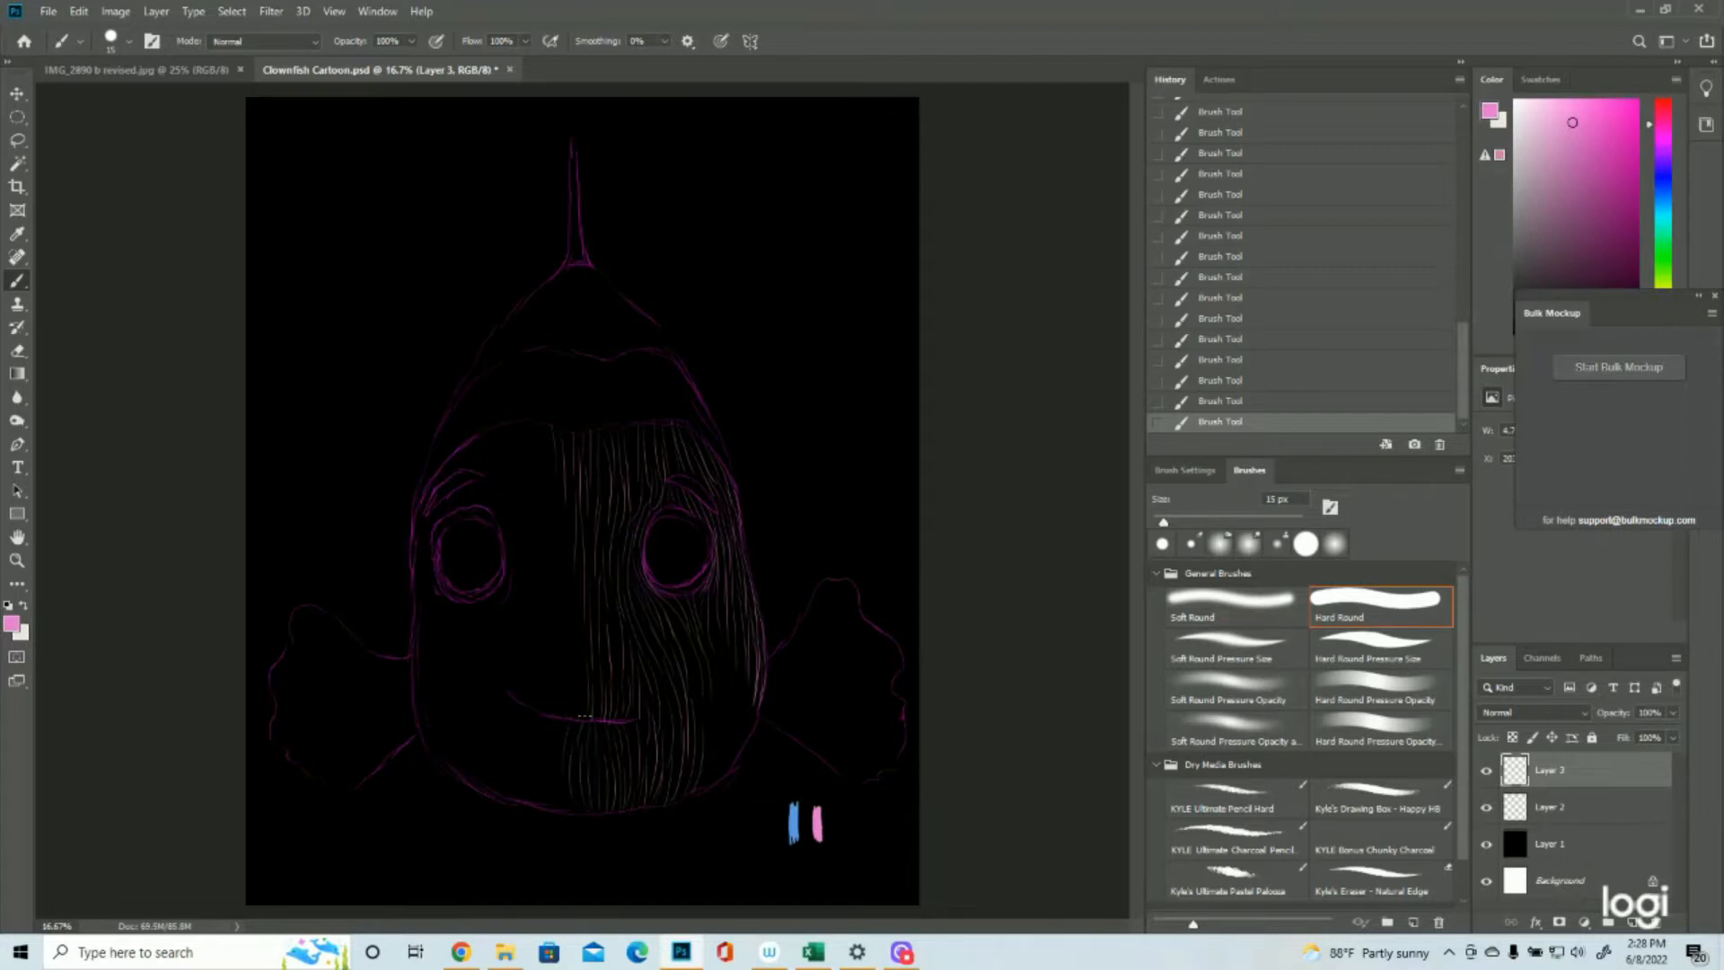
pyautogui.moveTo(573, 644)
pyautogui.mouseDown()
pyautogui.moveTo(574, 705)
pyautogui.moveTo(561, 679)
pyautogui.moveTo(559, 705)
pyautogui.mouseUp()
pyautogui.moveTo(580, 611); pyautogui.dragTo(580, 662)
pyautogui.moveTo(576, 555); pyautogui.dragTo(576, 584)
pyautogui.moveTo(551, 757); pyautogui.dragTo(553, 797)
pyautogui.moveTo(519, 701)
pyautogui.mouseDown()
pyautogui.moveTo(514, 743)
pyautogui.moveTo(496, 747)
pyautogui.moveTo(521, 740)
pyautogui.mouseUp()
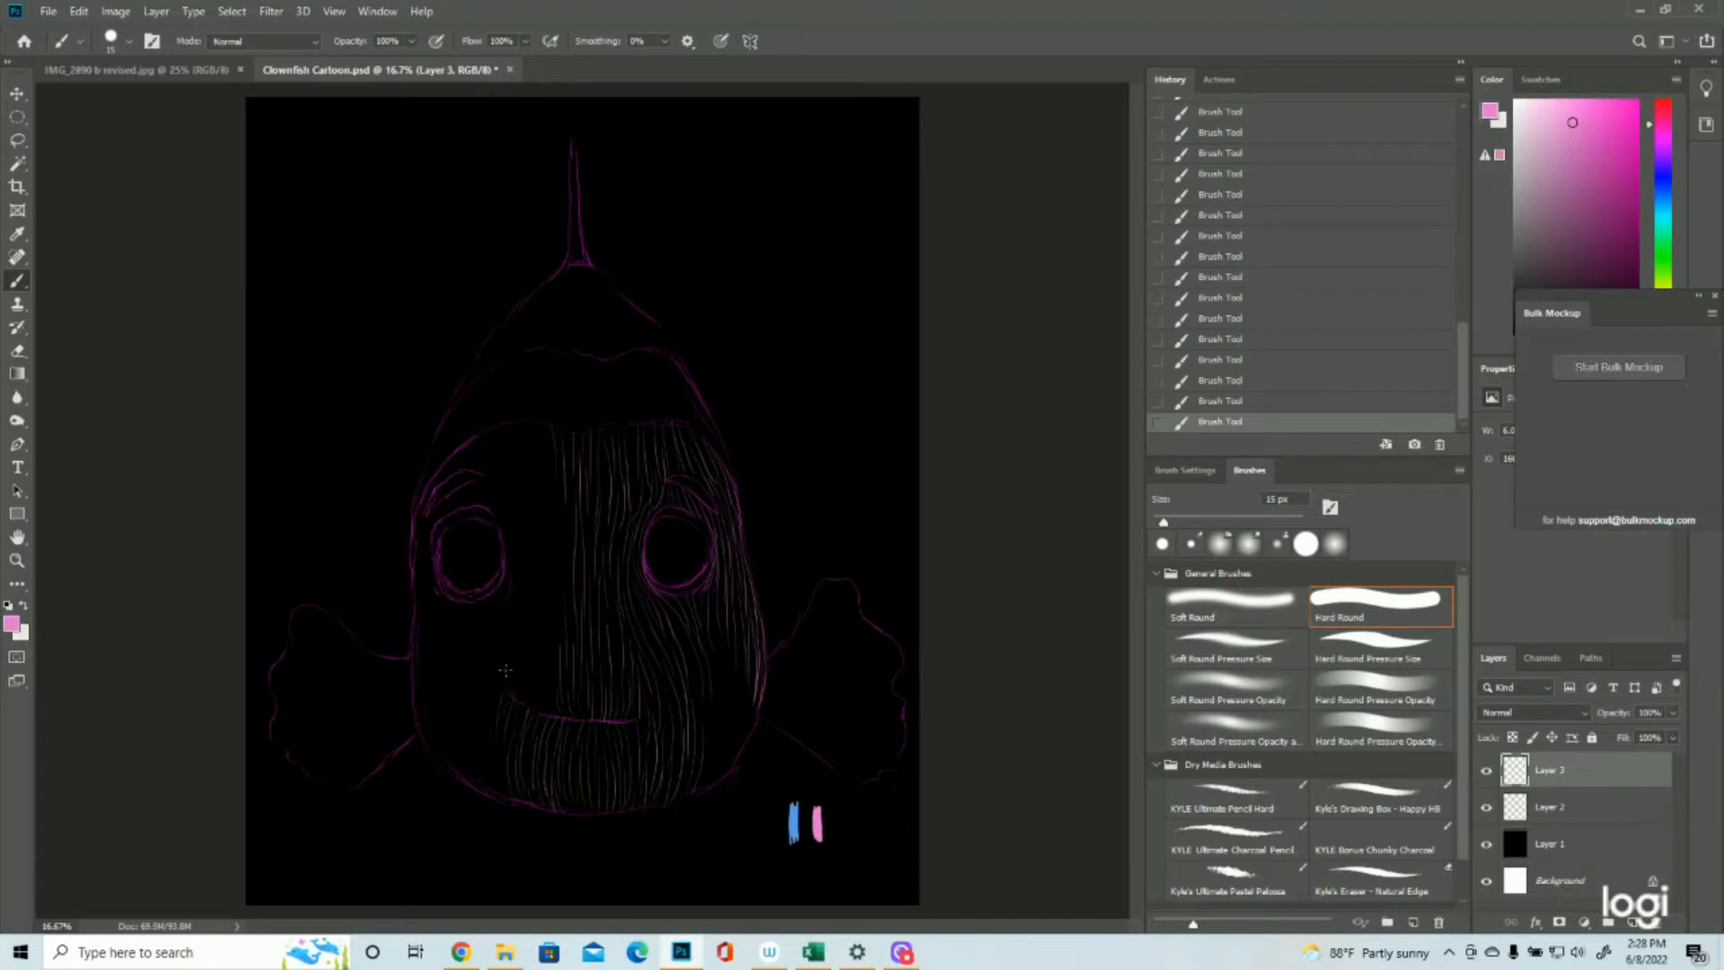
# Step: Draw pink flow strokes around the left mouth corner, down the left cheek and along the left jaw
pyautogui.moveTo(490, 662); pyautogui.dragTo(486, 775)
pyautogui.moveTo(496, 706); pyautogui.dragTo(496, 733)
pyautogui.moveTo(522, 673)
pyautogui.mouseDown()
pyautogui.moveTo(521, 703)
pyautogui.moveTo(555, 715)
pyautogui.mouseUp()
pyautogui.moveTo(543, 585); pyautogui.dragTo(545, 695)
pyautogui.moveTo(554, 592); pyautogui.dragTo(553, 691)
pyautogui.moveTo(510, 561)
pyautogui.mouseDown()
pyautogui.moveTo(452, 656)
pyautogui.moveTo(498, 604)
pyautogui.moveTo(459, 666)
pyautogui.moveTo(493, 627)
pyautogui.moveTo(465, 741)
pyautogui.moveTo(472, 659)
pyautogui.moveTo(485, 781)
pyautogui.mouseUp()
pyautogui.moveTo(453, 715); pyautogui.dragTo(483, 803)
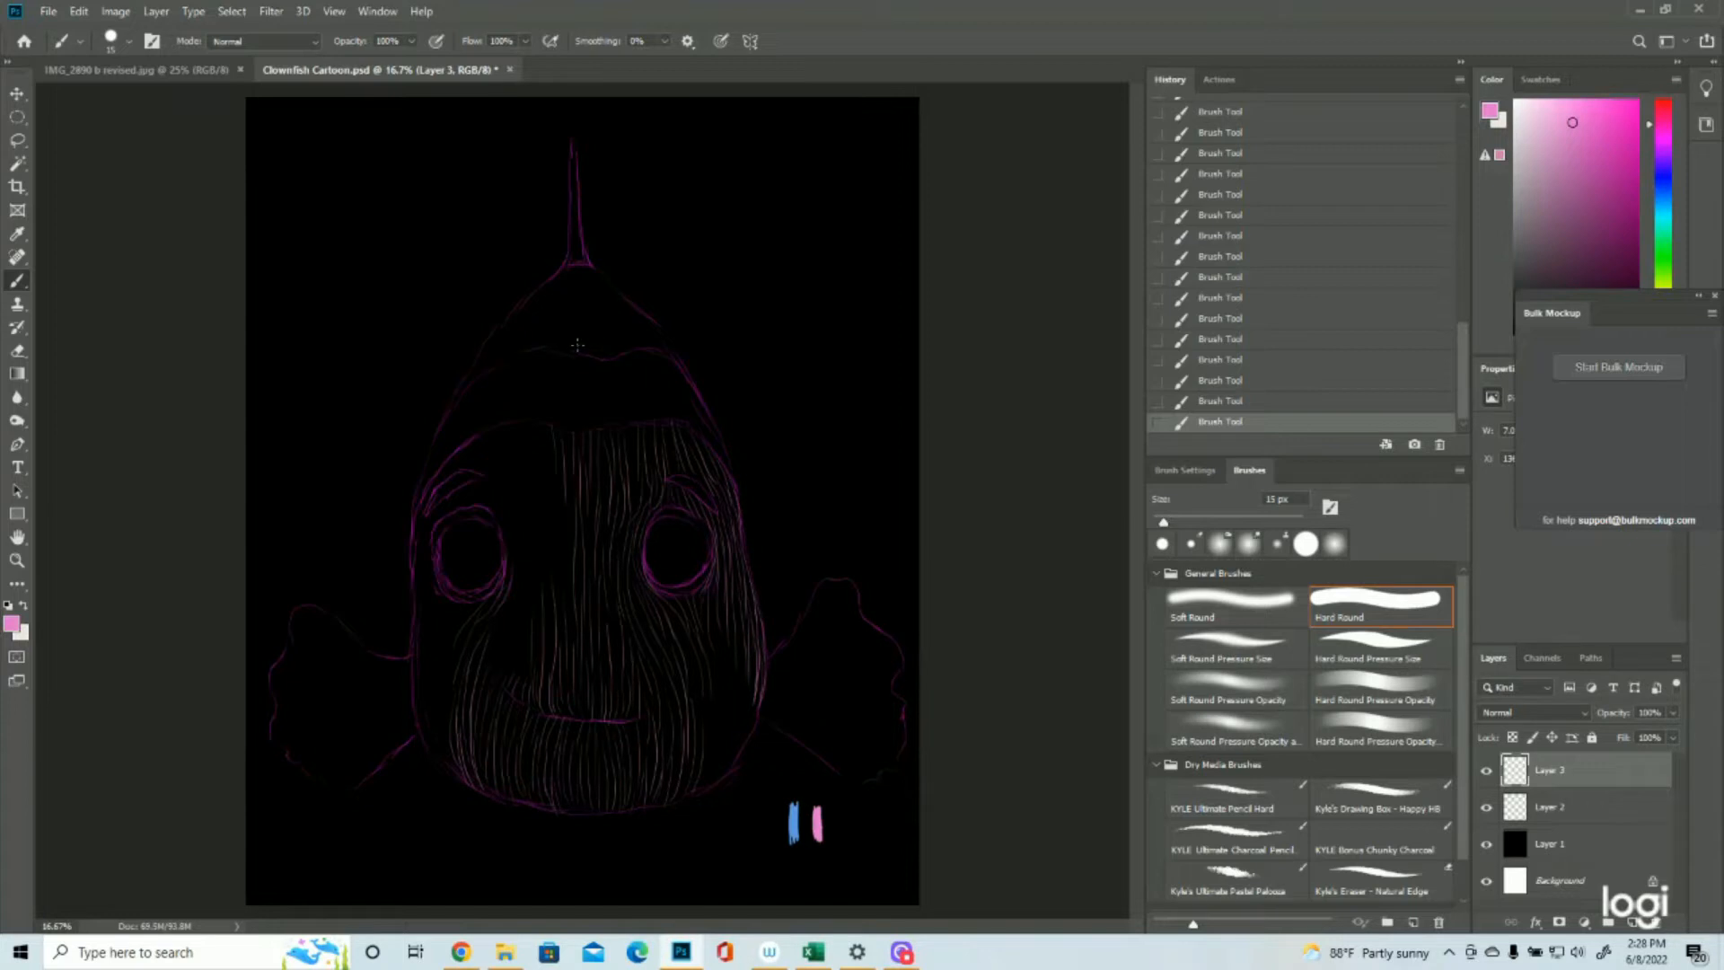
# Step: Fill the top section of the head, between the top fin and the upper wavy band line, with fanning pink strokes
pyautogui.moveTo(577, 275); pyautogui.dragTo(579, 336)
pyautogui.moveTo(603, 274); pyautogui.dragTo(633, 339)
pyautogui.moveTo(621, 293); pyautogui.dragTo(644, 342)
pyautogui.moveTo(638, 310); pyautogui.dragTo(657, 343)
pyautogui.moveTo(657, 325); pyautogui.dragTo(672, 363)
pyautogui.moveTo(603, 296)
pyautogui.mouseDown()
pyautogui.moveTo(623, 351)
pyautogui.moveTo(600, 368)
pyautogui.moveTo(608, 343)
pyautogui.mouseUp()
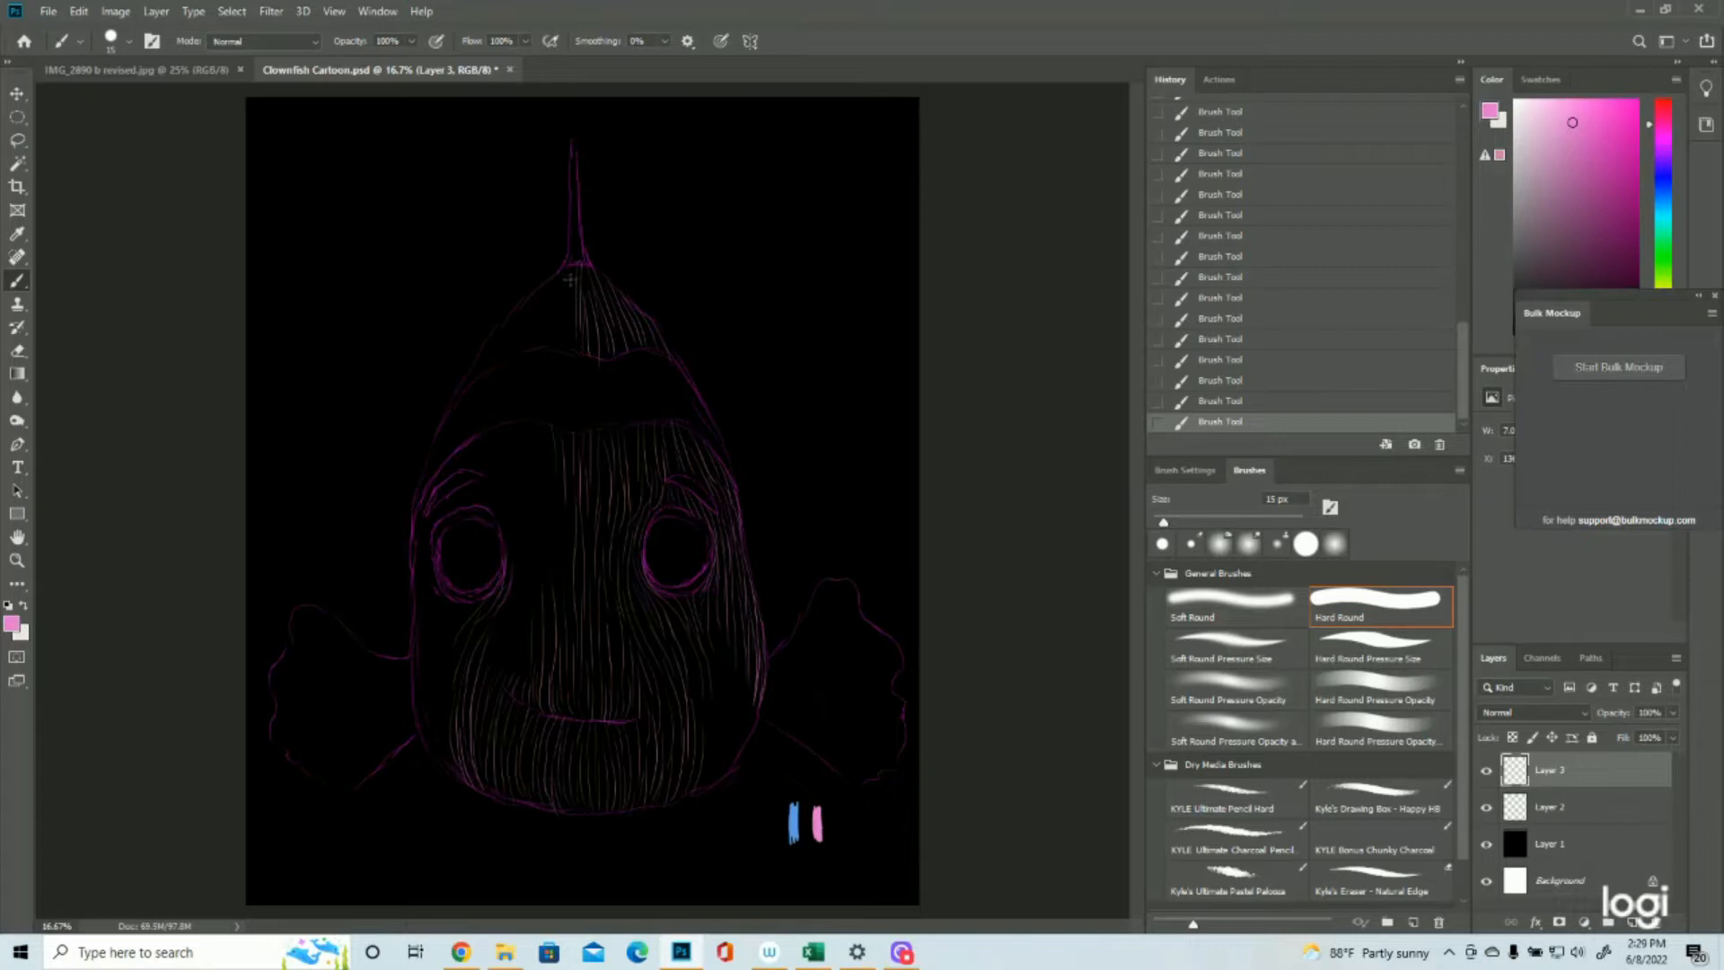
pyautogui.moveTo(554, 286); pyautogui.dragTo(494, 357)
pyautogui.moveTo(540, 316)
pyautogui.mouseDown()
pyautogui.moveTo(528, 351)
pyautogui.moveTo(491, 362)
pyautogui.mouseUp()
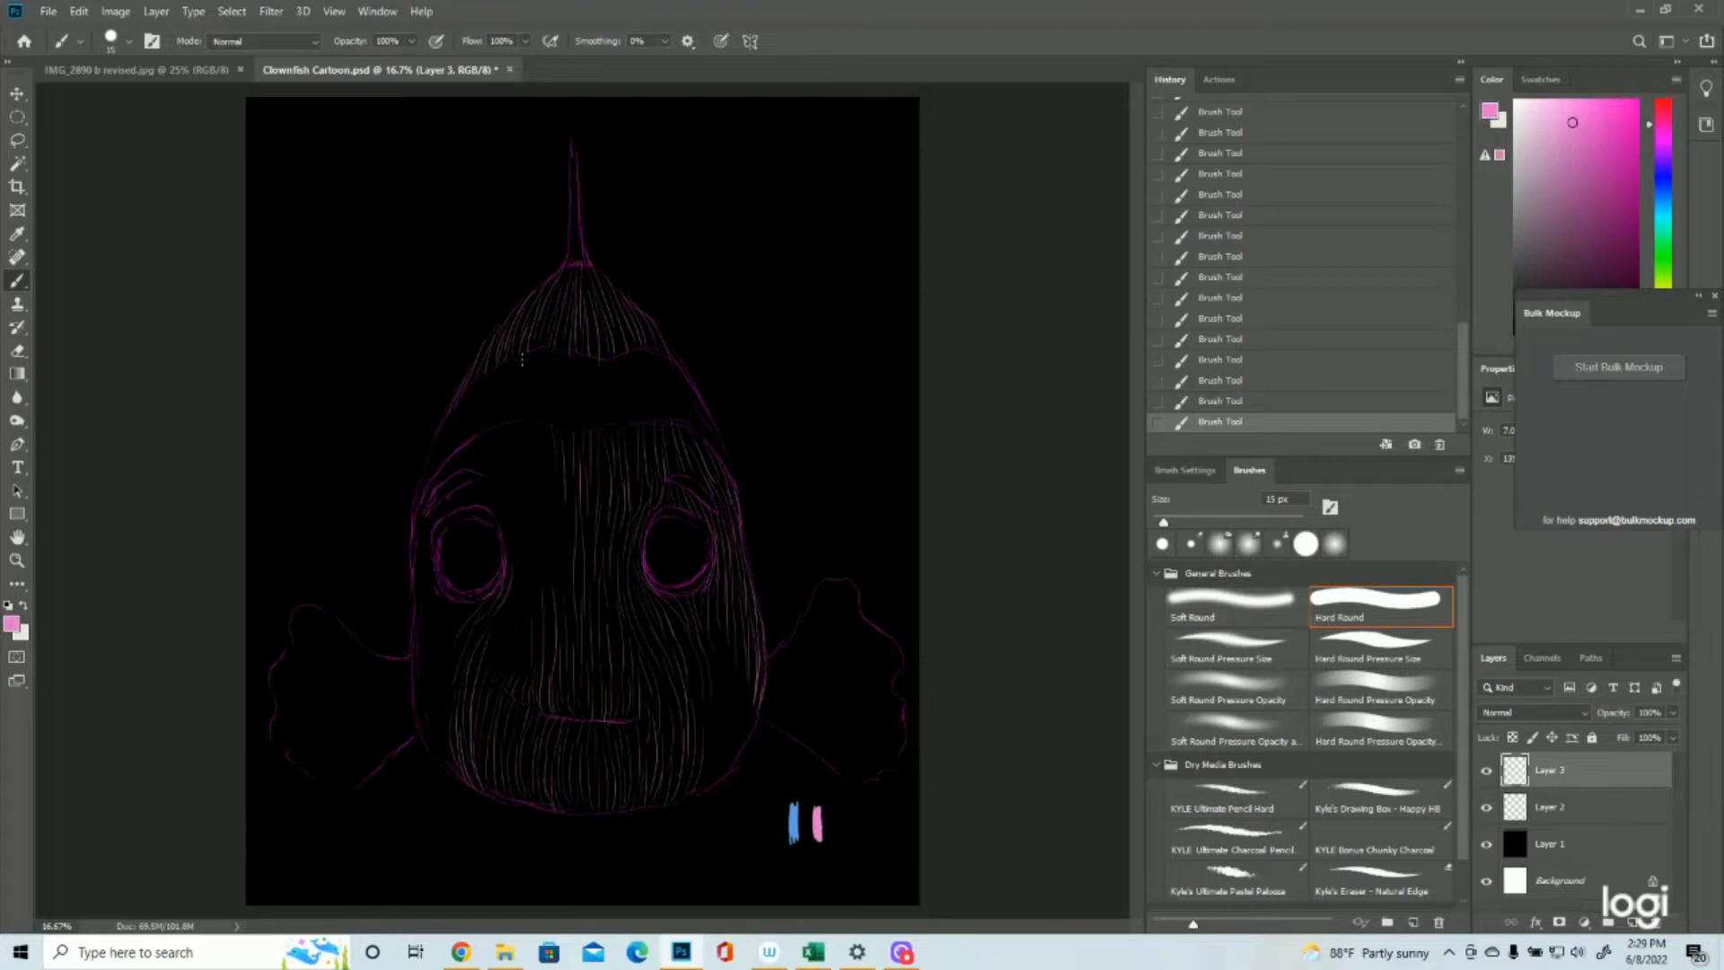
# Step: Fill the remaining gaps around the left eye, left cheek, right jaw and right head edge with pink strokes
pyautogui.moveTo(529, 589); pyautogui.dragTo(486, 661)
pyautogui.moveTo(527, 609); pyautogui.dragTo(511, 686)
pyautogui.moveTo(494, 432); pyautogui.dragTo(486, 473)
pyautogui.moveTo(500, 472); pyautogui.dragTo(440, 611)
pyautogui.moveTo(445, 631); pyautogui.dragTo(427, 739)
pyautogui.moveTo(563, 510); pyautogui.dragTo(563, 608)
pyautogui.moveTo(752, 670); pyautogui.dragTo(719, 778)
pyautogui.moveTo(712, 713); pyautogui.dragTo(702, 785)
pyautogui.moveTo(665, 333); pyautogui.dragTo(680, 365)
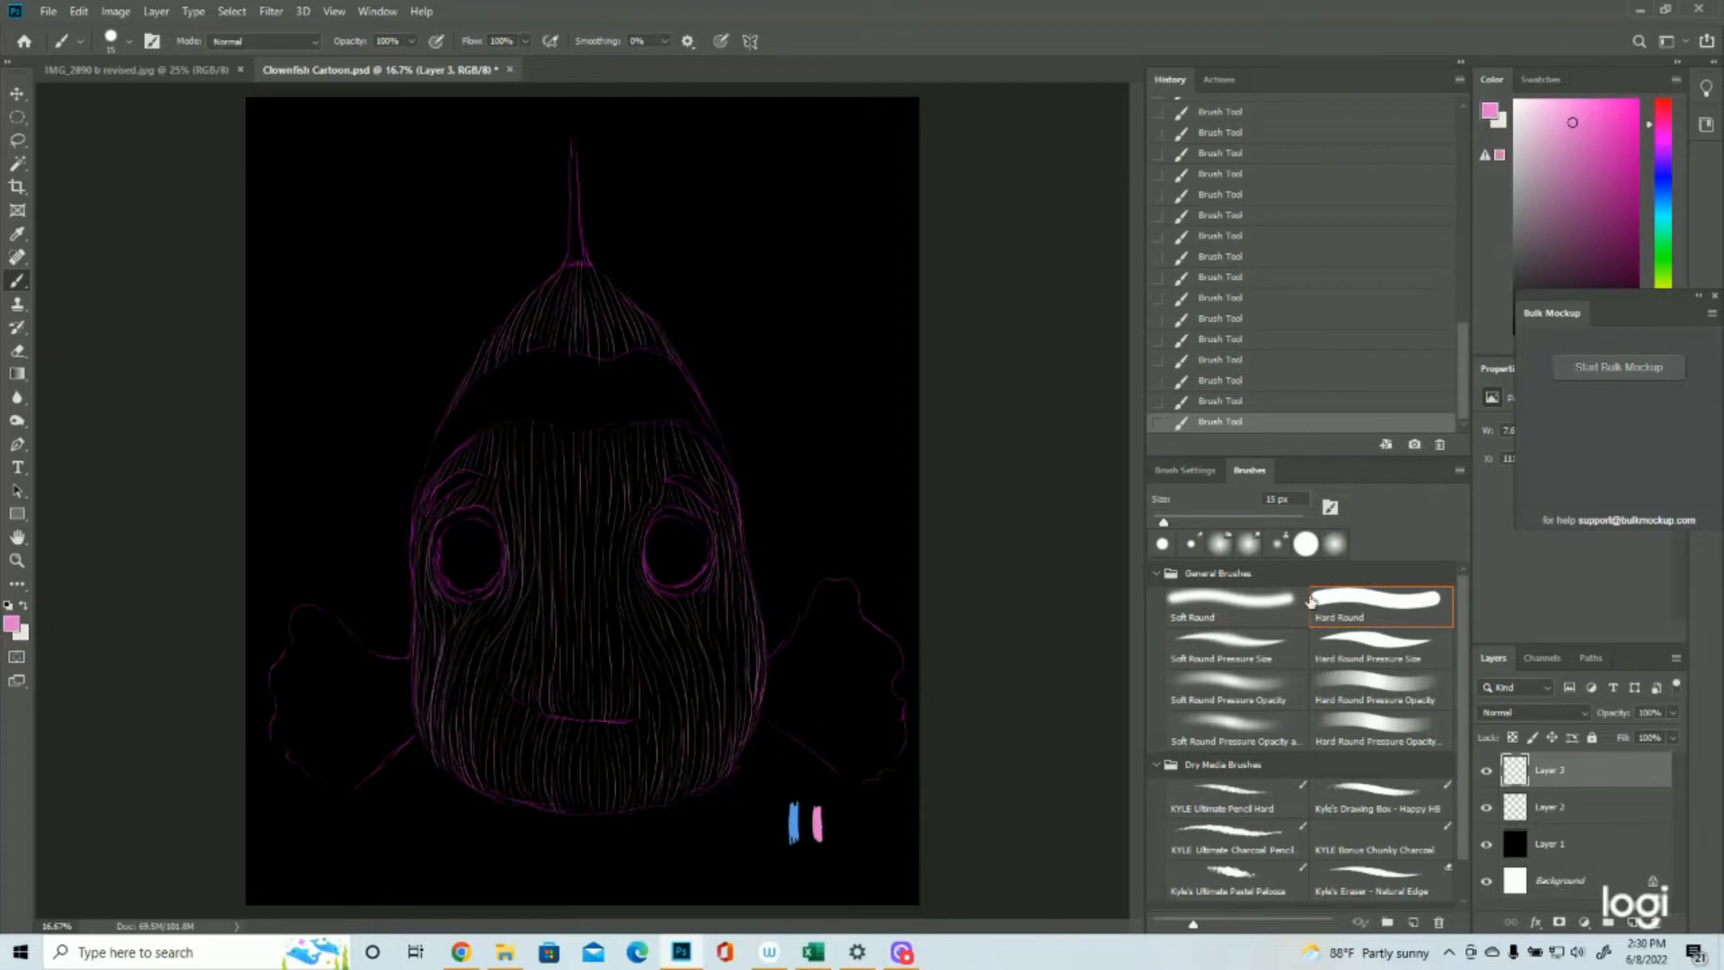
# Step: Add a new layer for the fins and sample the blue swatch as the brush's foreground color
pyautogui.click(1635, 922)
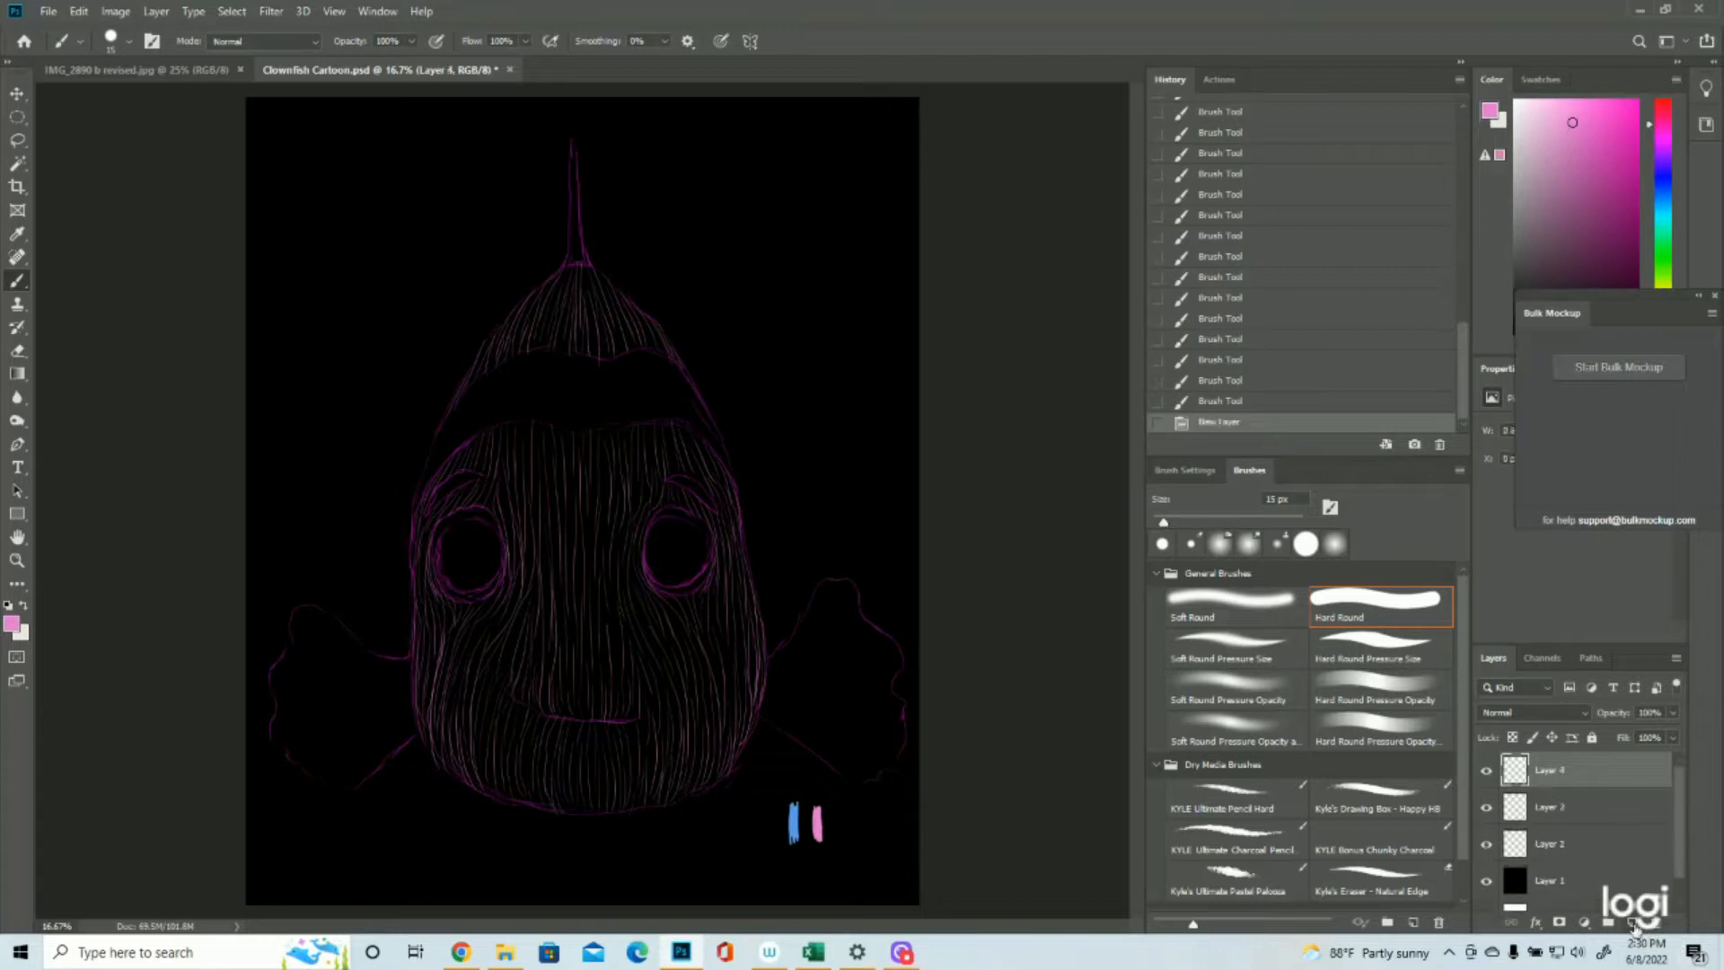
pyautogui.click(18, 626)
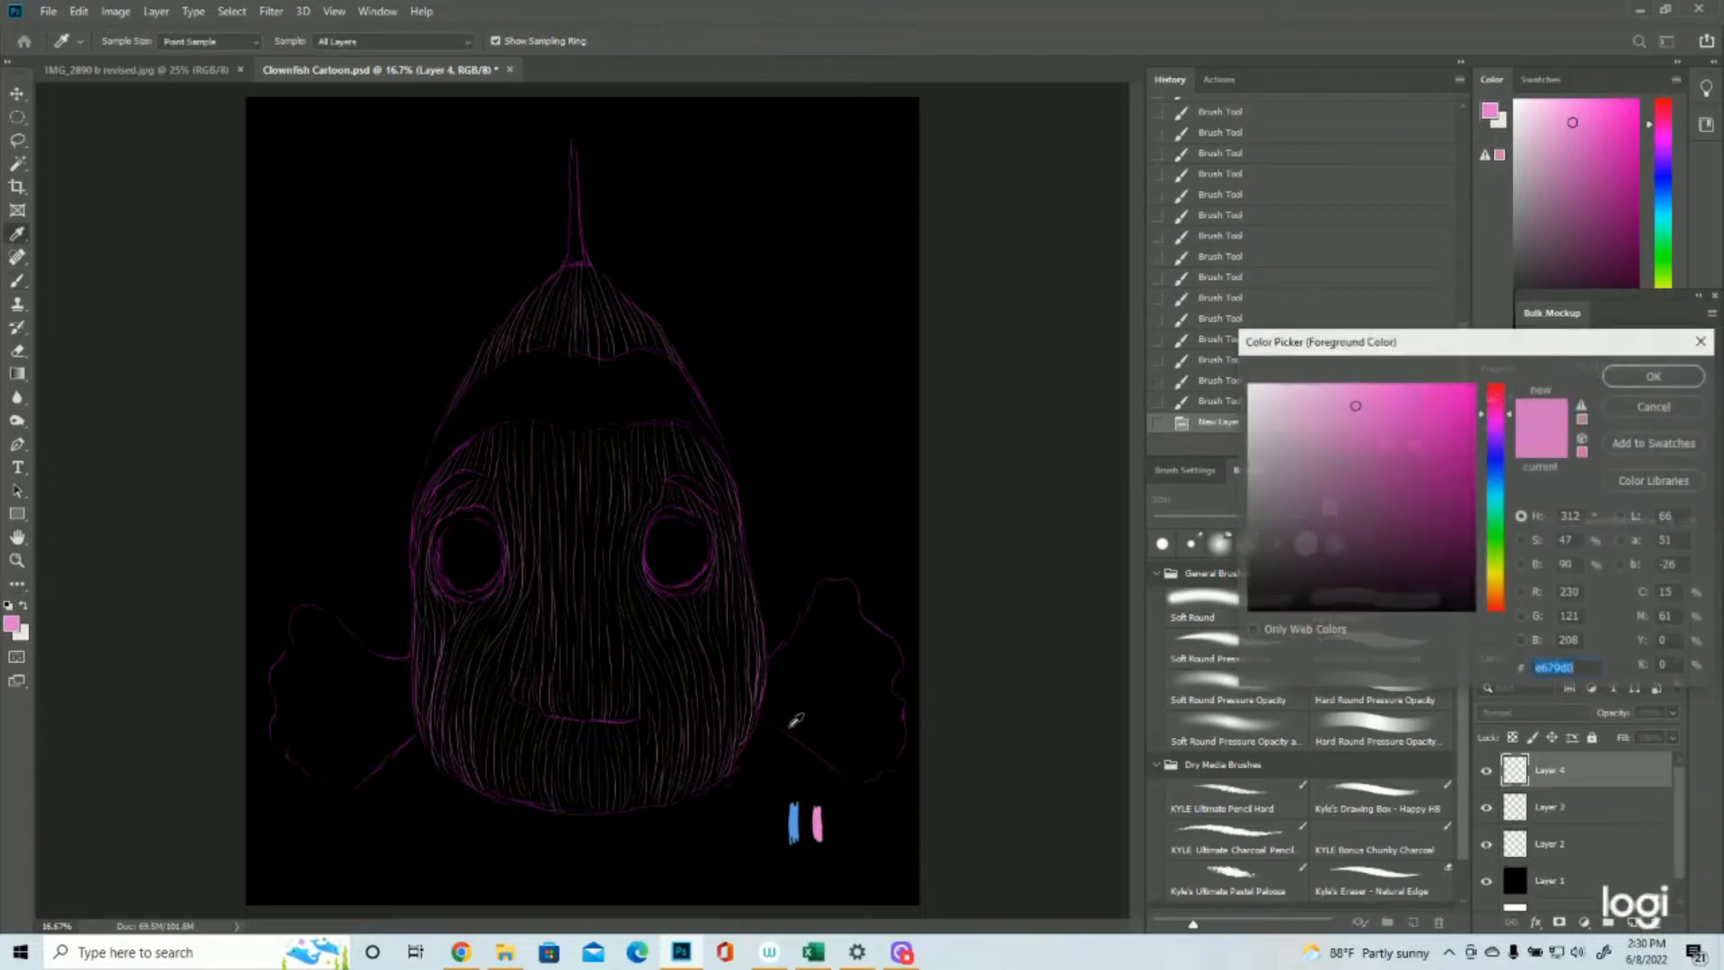
pyautogui.click(794, 817)
pyautogui.click(1655, 375)
pyautogui.press('b')
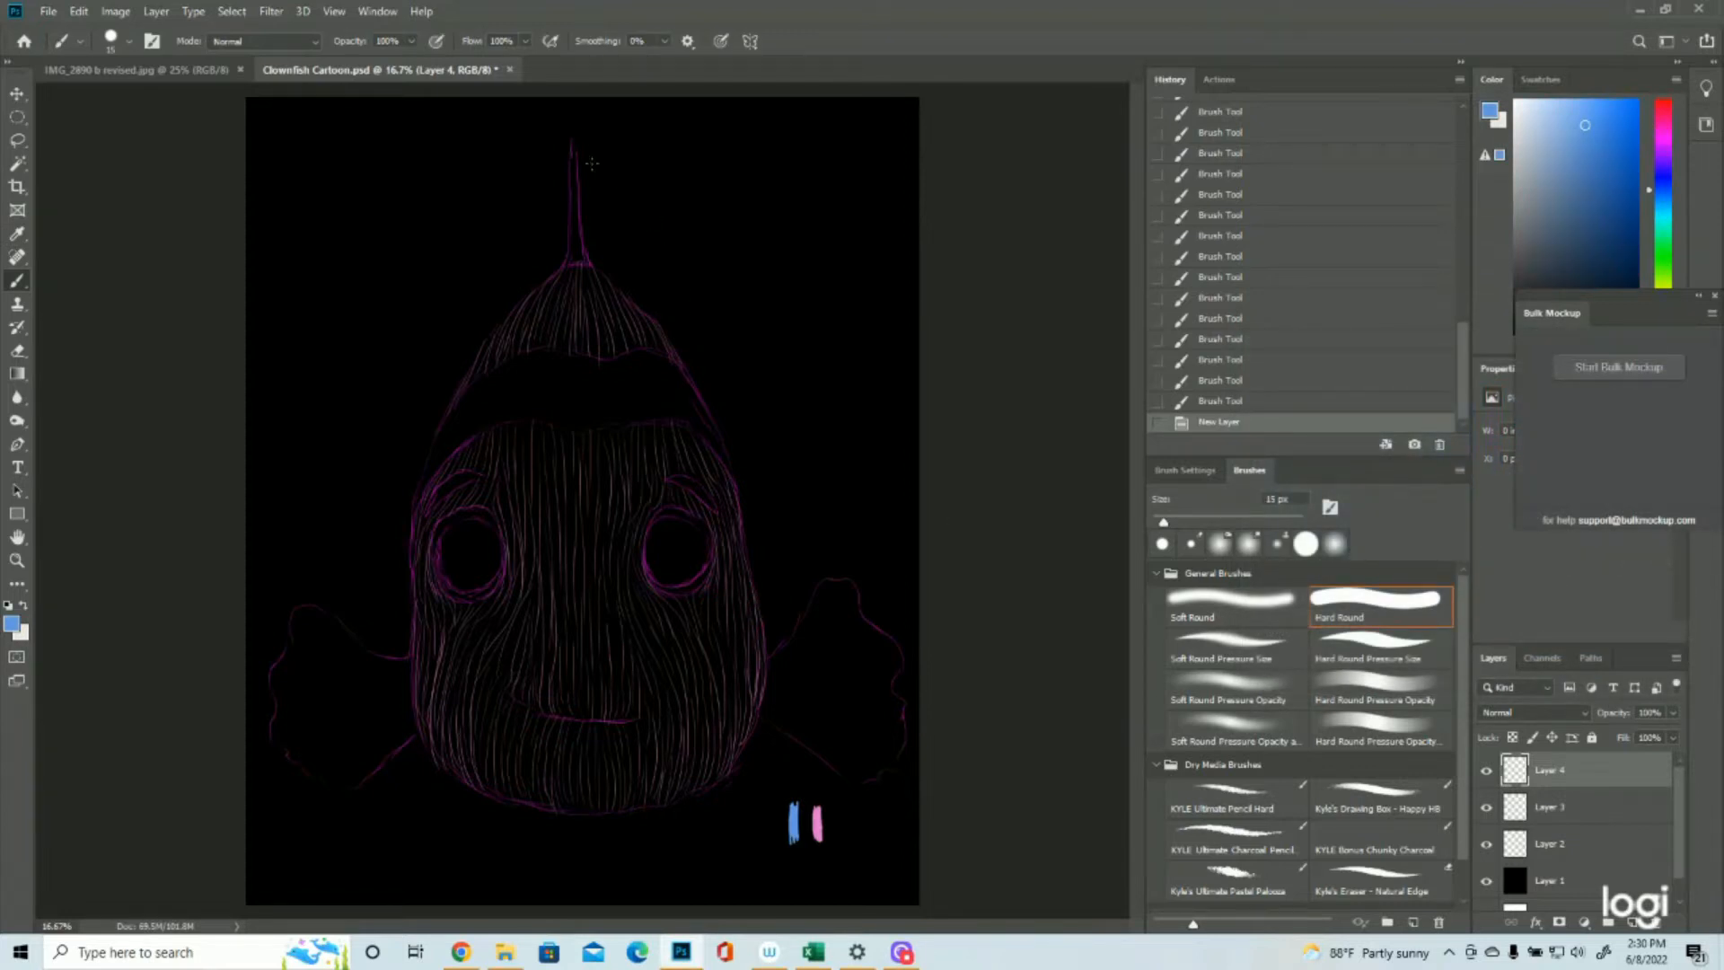
# Step: Draw blue strokes along the top fin and fan them across the right side fin, undoing the misplaced stroke
pyautogui.moveTo(574, 143)
pyautogui.mouseDown()
pyautogui.moveTo(569, 267)
pyautogui.moveTo(571, 220)
pyautogui.mouseUp()
pyautogui.moveTo(573, 148); pyautogui.dragTo(571, 215)
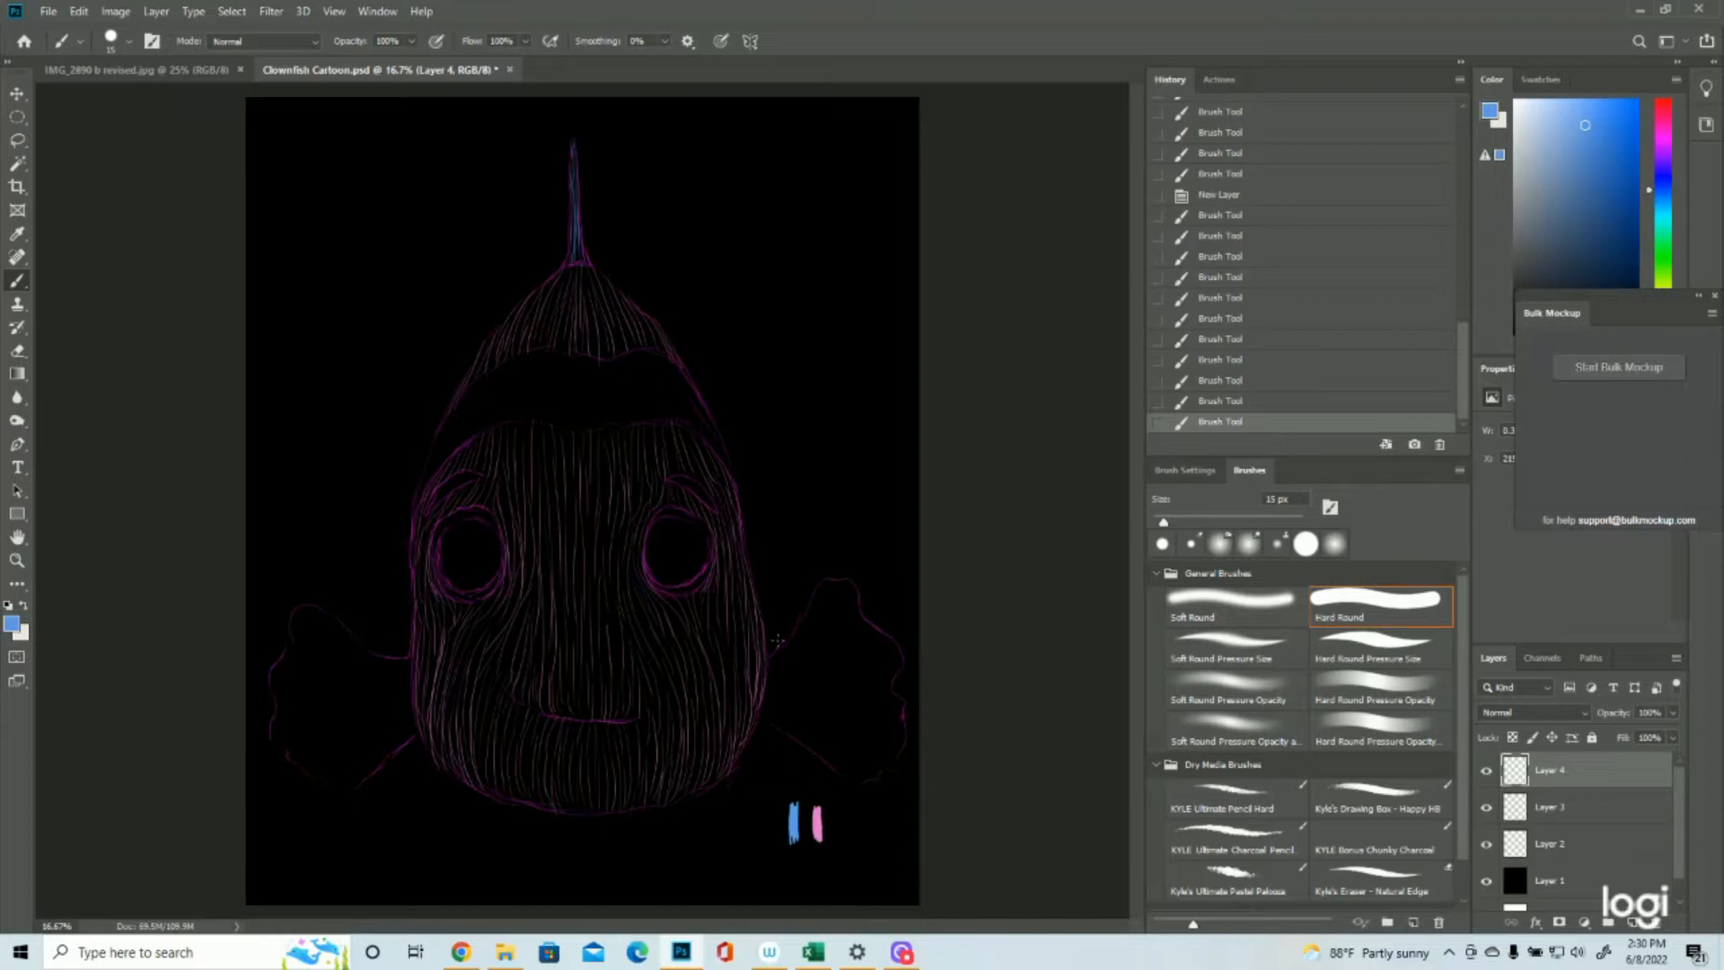
pyautogui.moveTo(810, 686)
pyautogui.mouseDown()
pyautogui.moveTo(766, 679)
pyautogui.moveTo(768, 662)
pyautogui.mouseUp()
pyautogui.click(1269, 400)
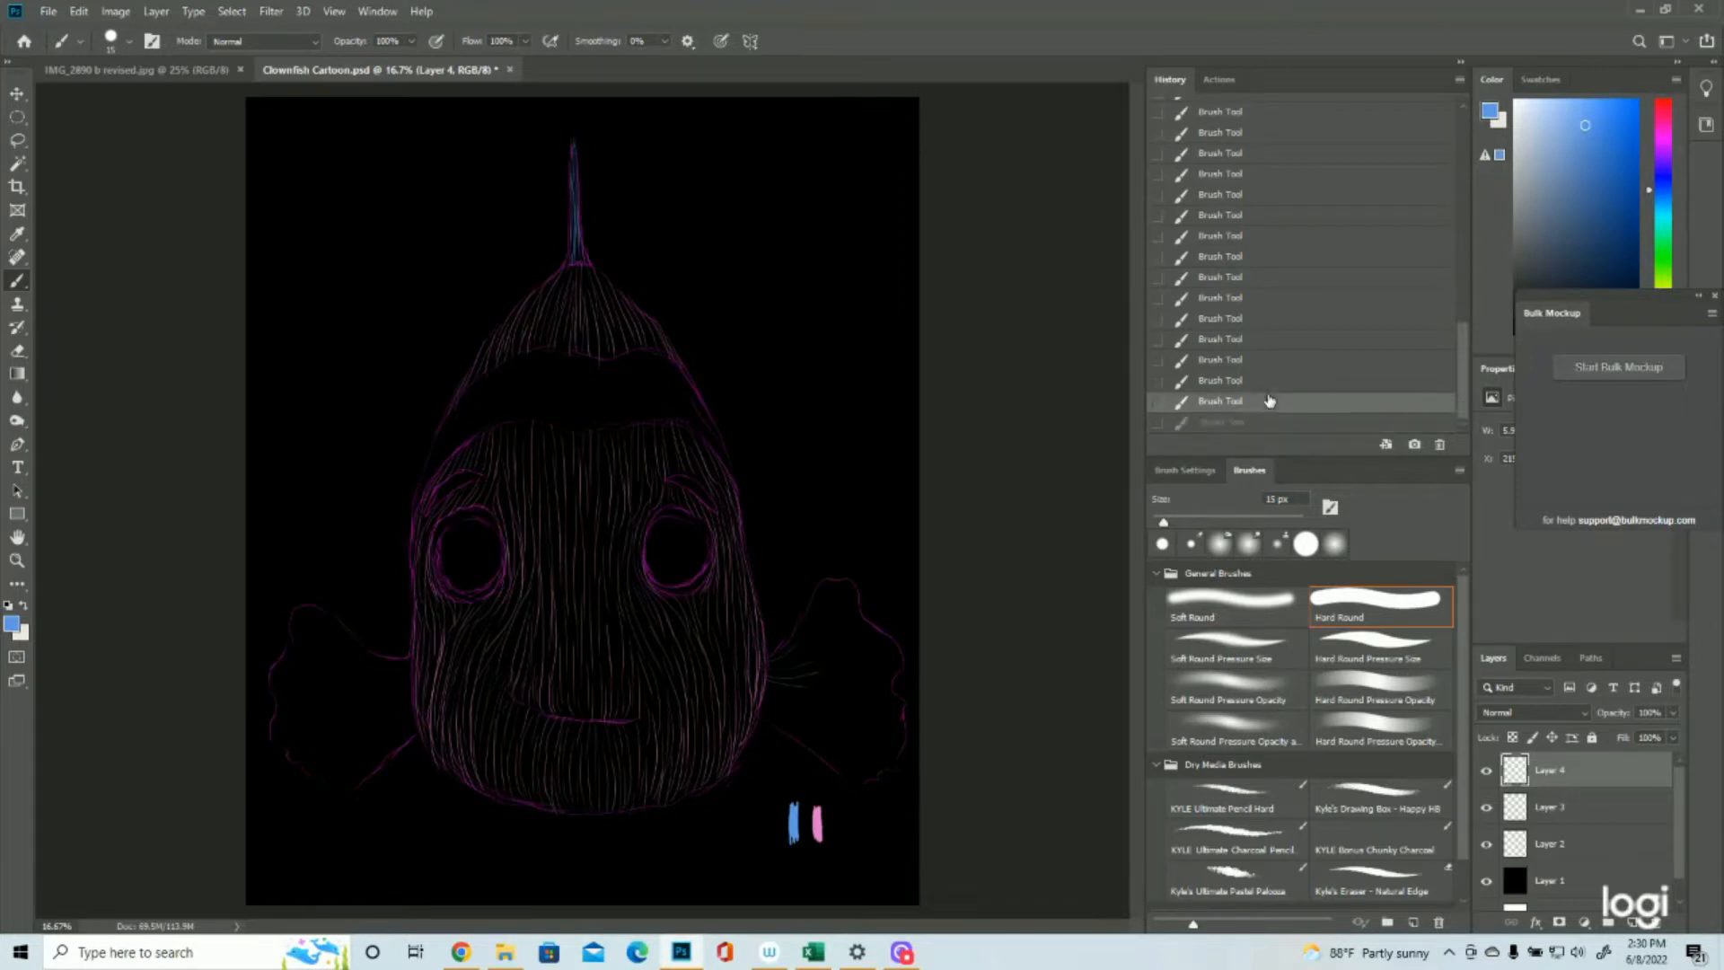
pyautogui.moveTo(845, 585)
pyautogui.mouseDown()
pyautogui.moveTo(789, 645)
pyautogui.moveTo(801, 631)
pyautogui.mouseUp()
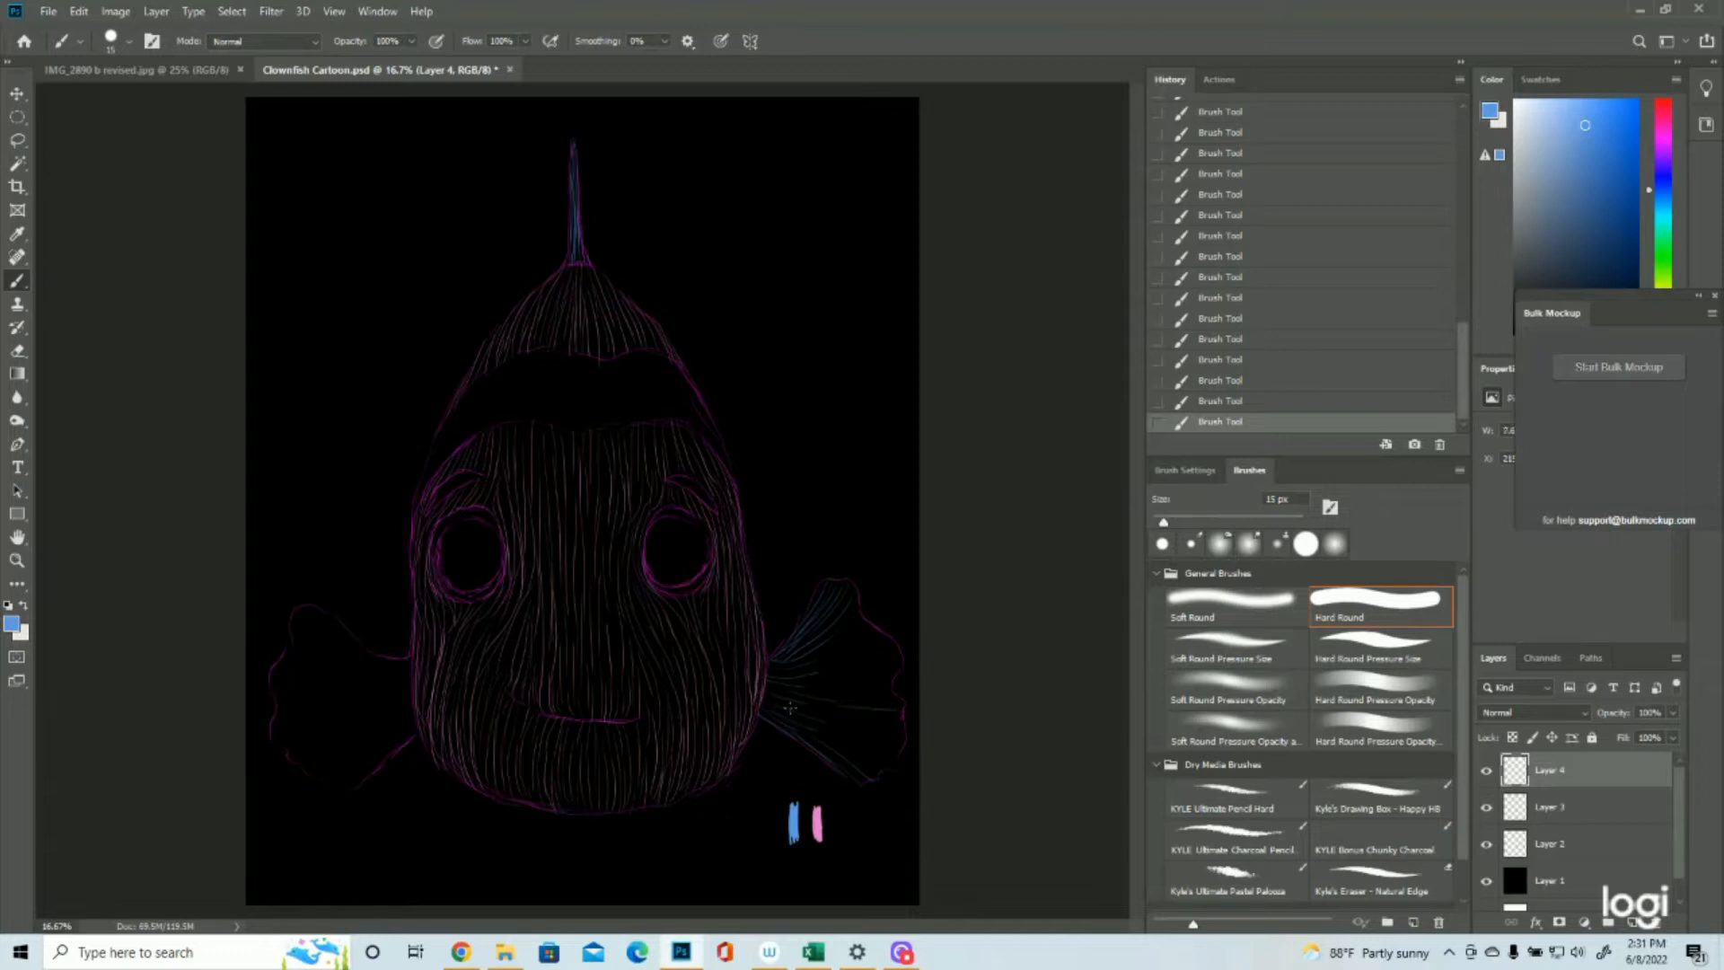
pyautogui.moveTo(780, 712)
pyautogui.mouseDown()
pyautogui.moveTo(872, 762)
pyautogui.moveTo(797, 729)
pyautogui.moveTo(885, 784)
pyautogui.mouseUp()
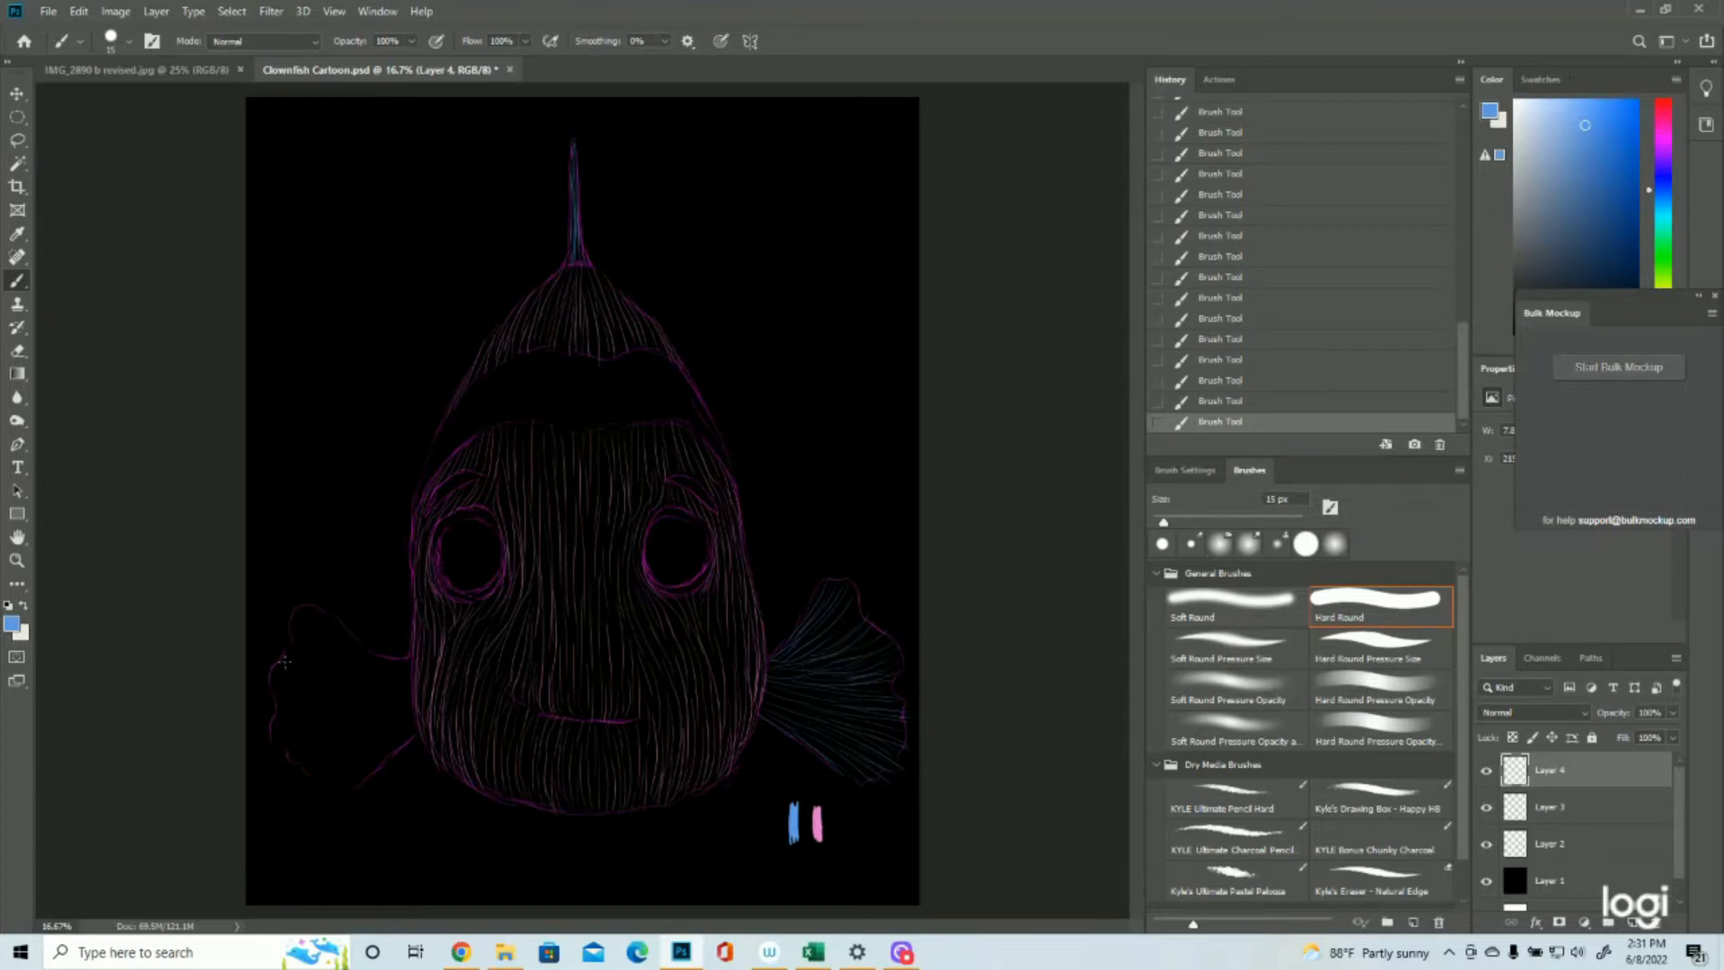
# Step: Fan fine blue strokes across the left side fin, from its wavy outer edge to the body
pyautogui.moveTo(360, 702); pyautogui.dragTo(408, 685)
pyautogui.moveTo(316, 615); pyautogui.dragTo(366, 659)
pyautogui.moveTo(356, 675); pyautogui.dragTo(396, 671)
pyautogui.moveTo(276, 684); pyautogui.dragTo(323, 693)
pyautogui.moveTo(309, 774)
pyautogui.mouseDown()
pyautogui.moveTo(411, 715)
pyautogui.moveTo(377, 712)
pyautogui.mouseUp()
pyautogui.moveTo(296, 709); pyautogui.dragTo(337, 705)
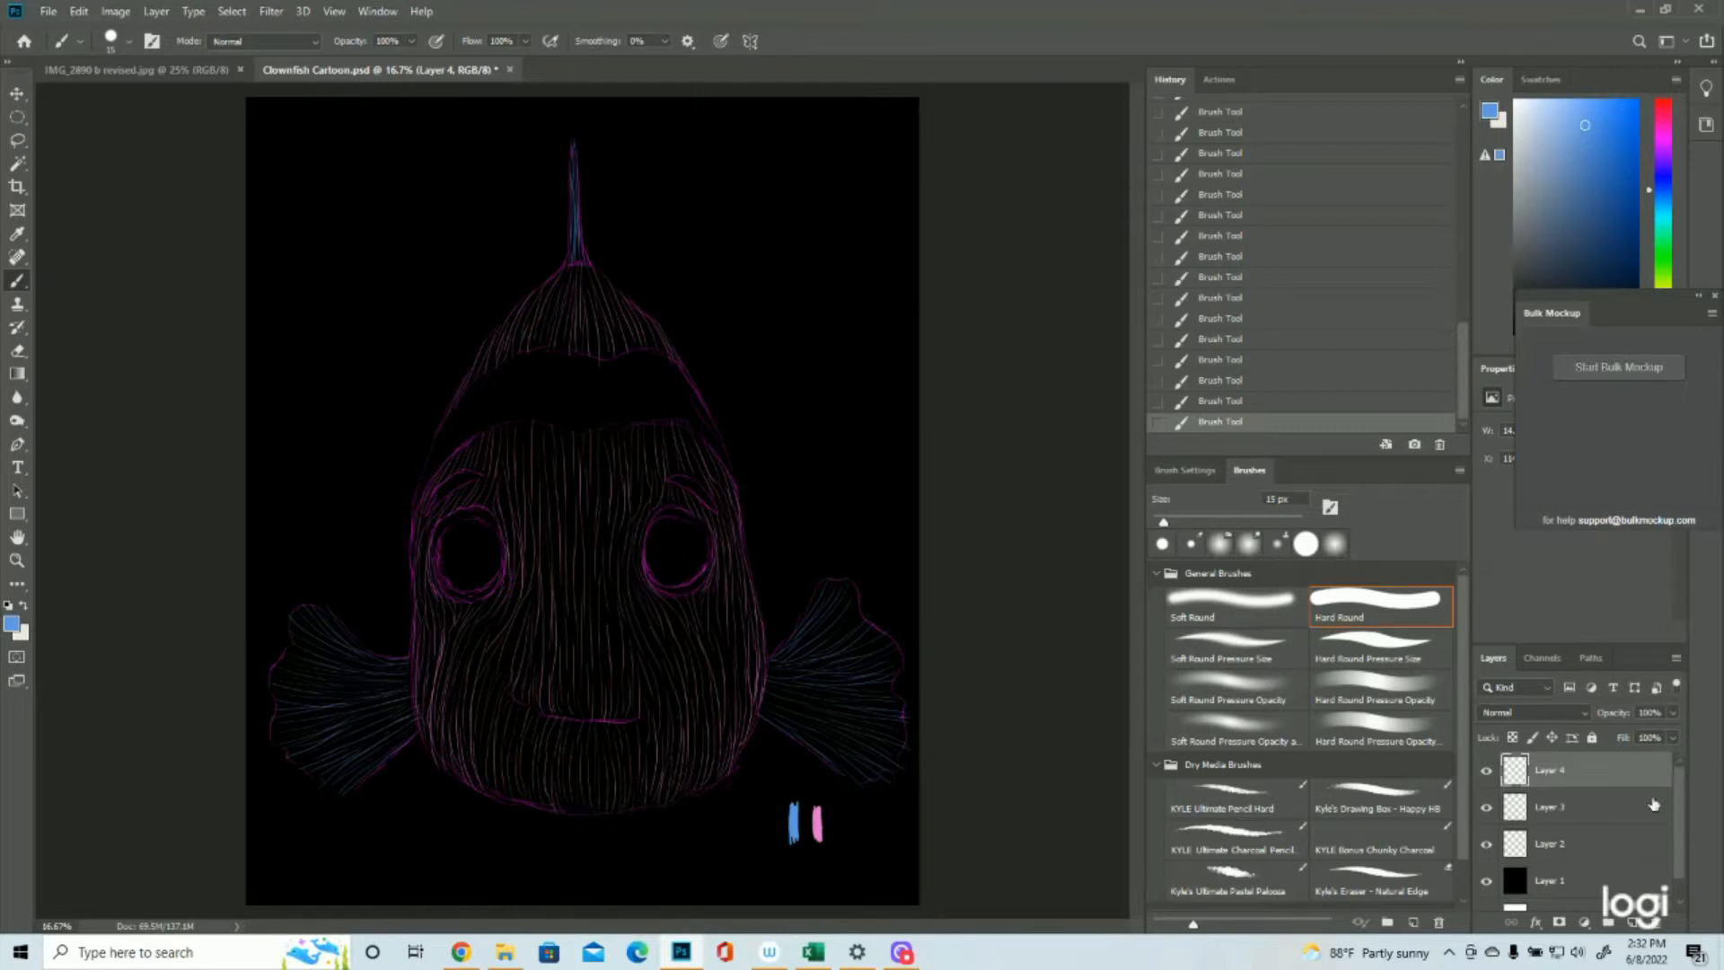
# Step: Switch to Layer 3 and sample the pink swatch (e679d0) as the foreground color
pyautogui.click(1587, 805)
pyautogui.click(12, 621)
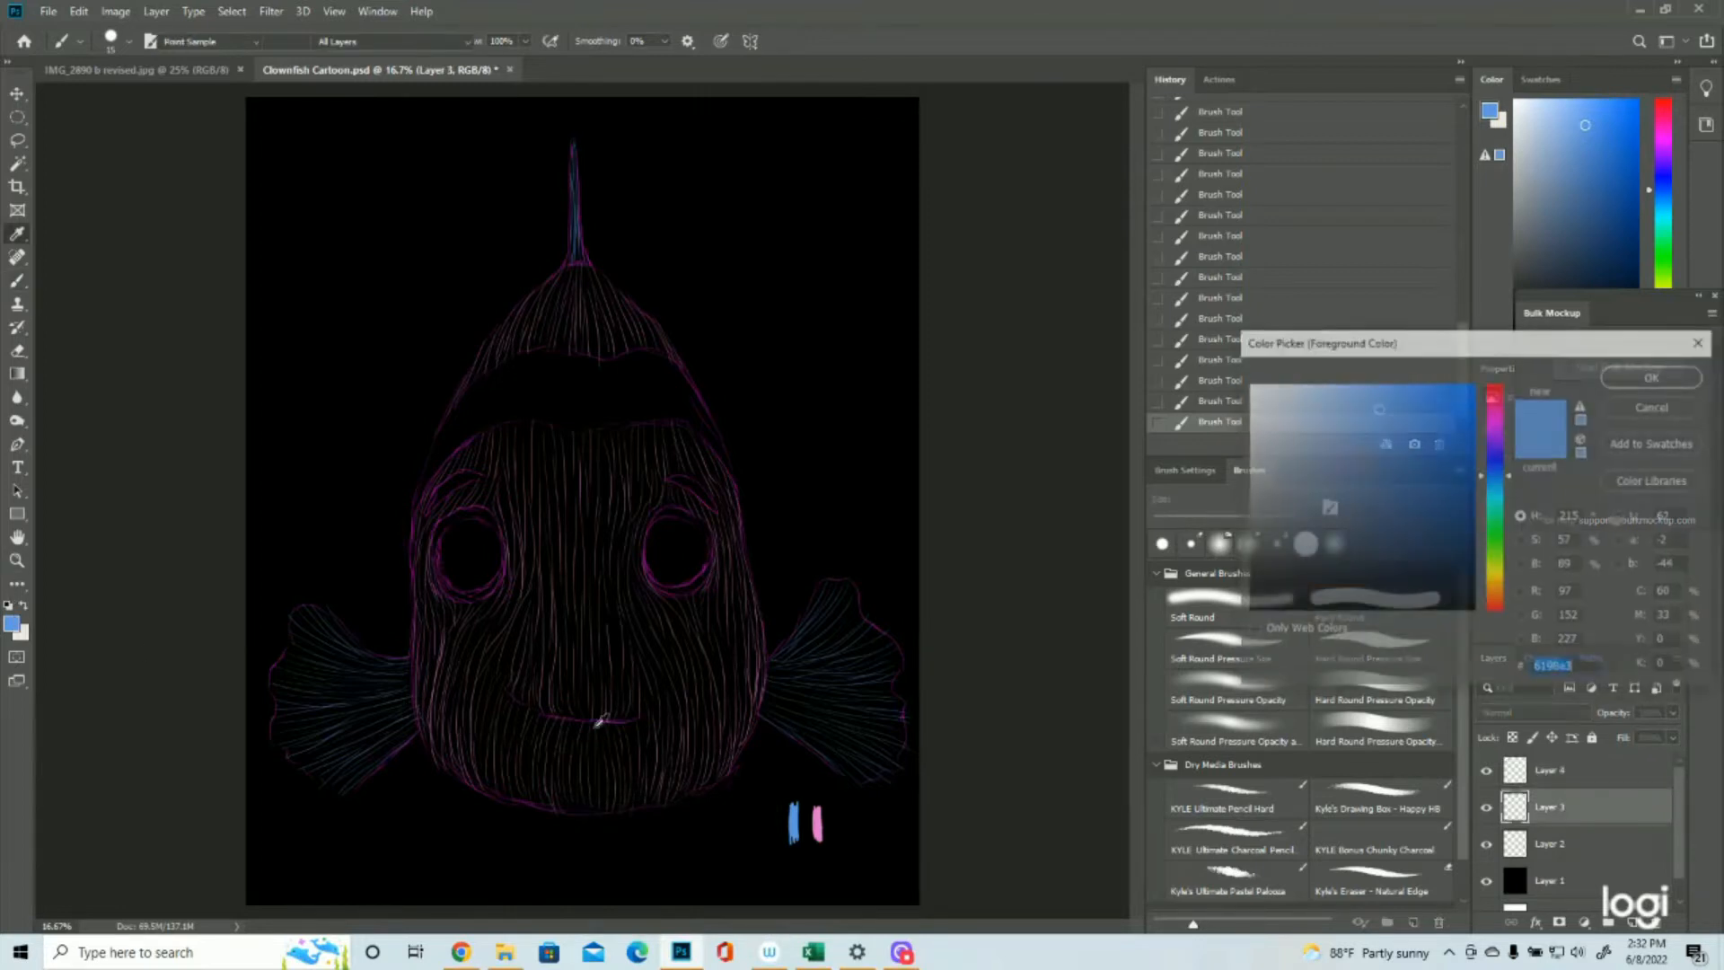
pyautogui.click(817, 819)
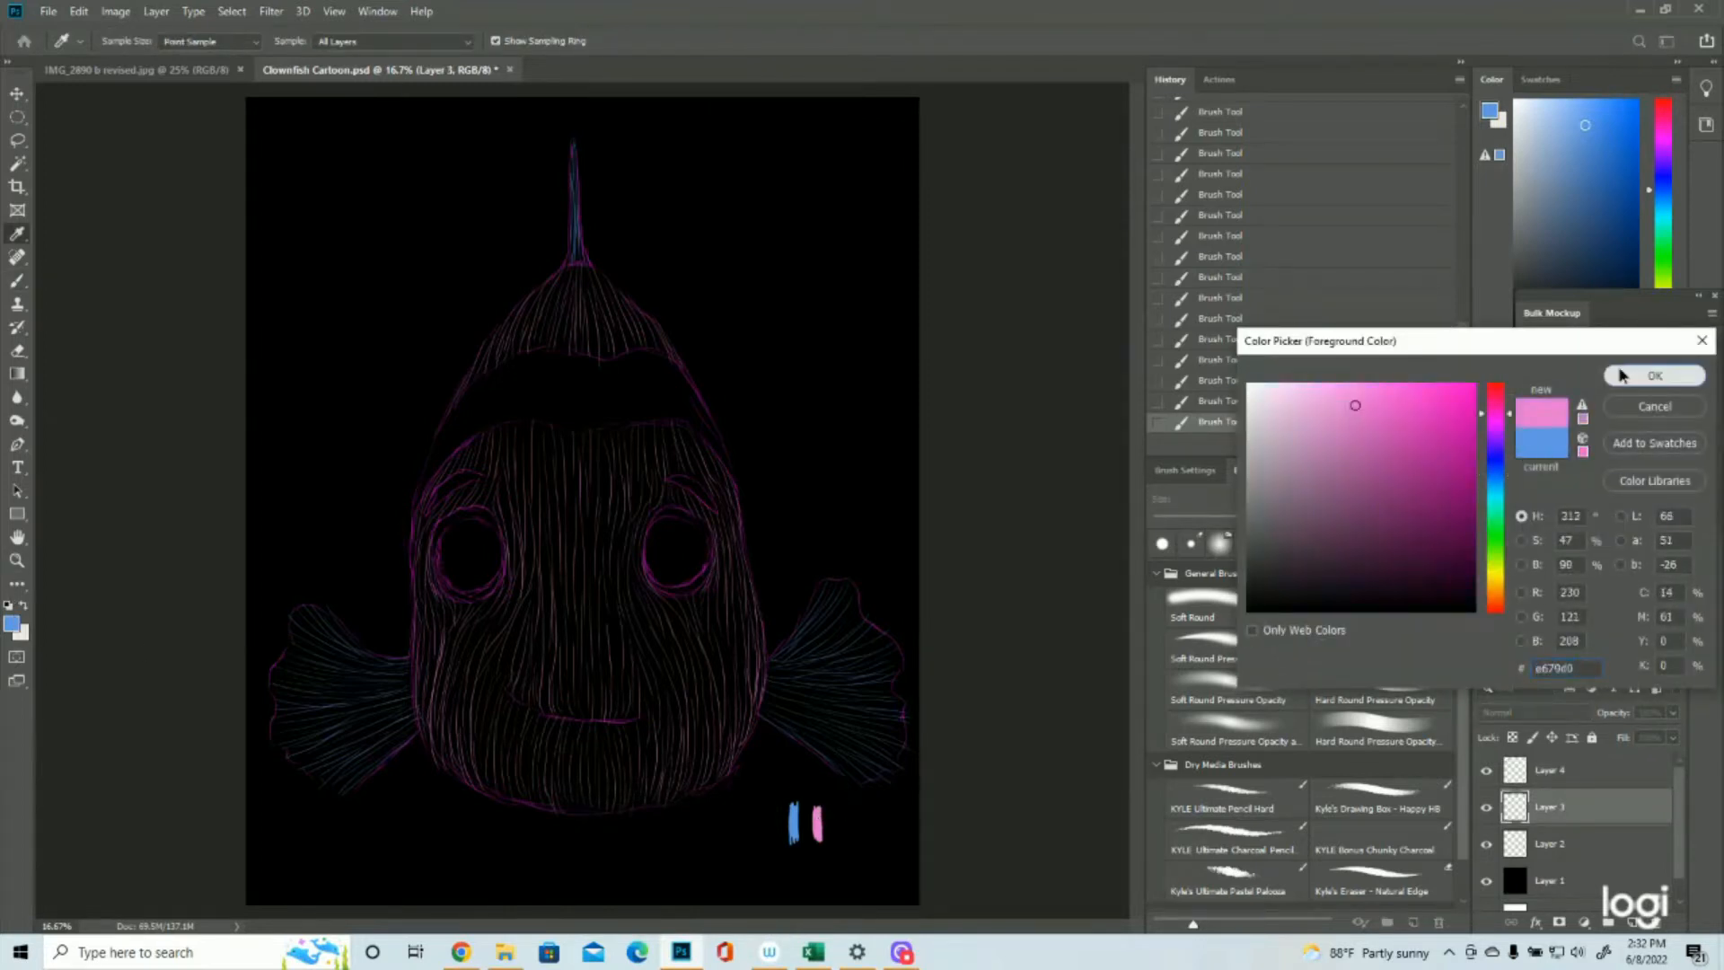
pyautogui.click(1654, 375)
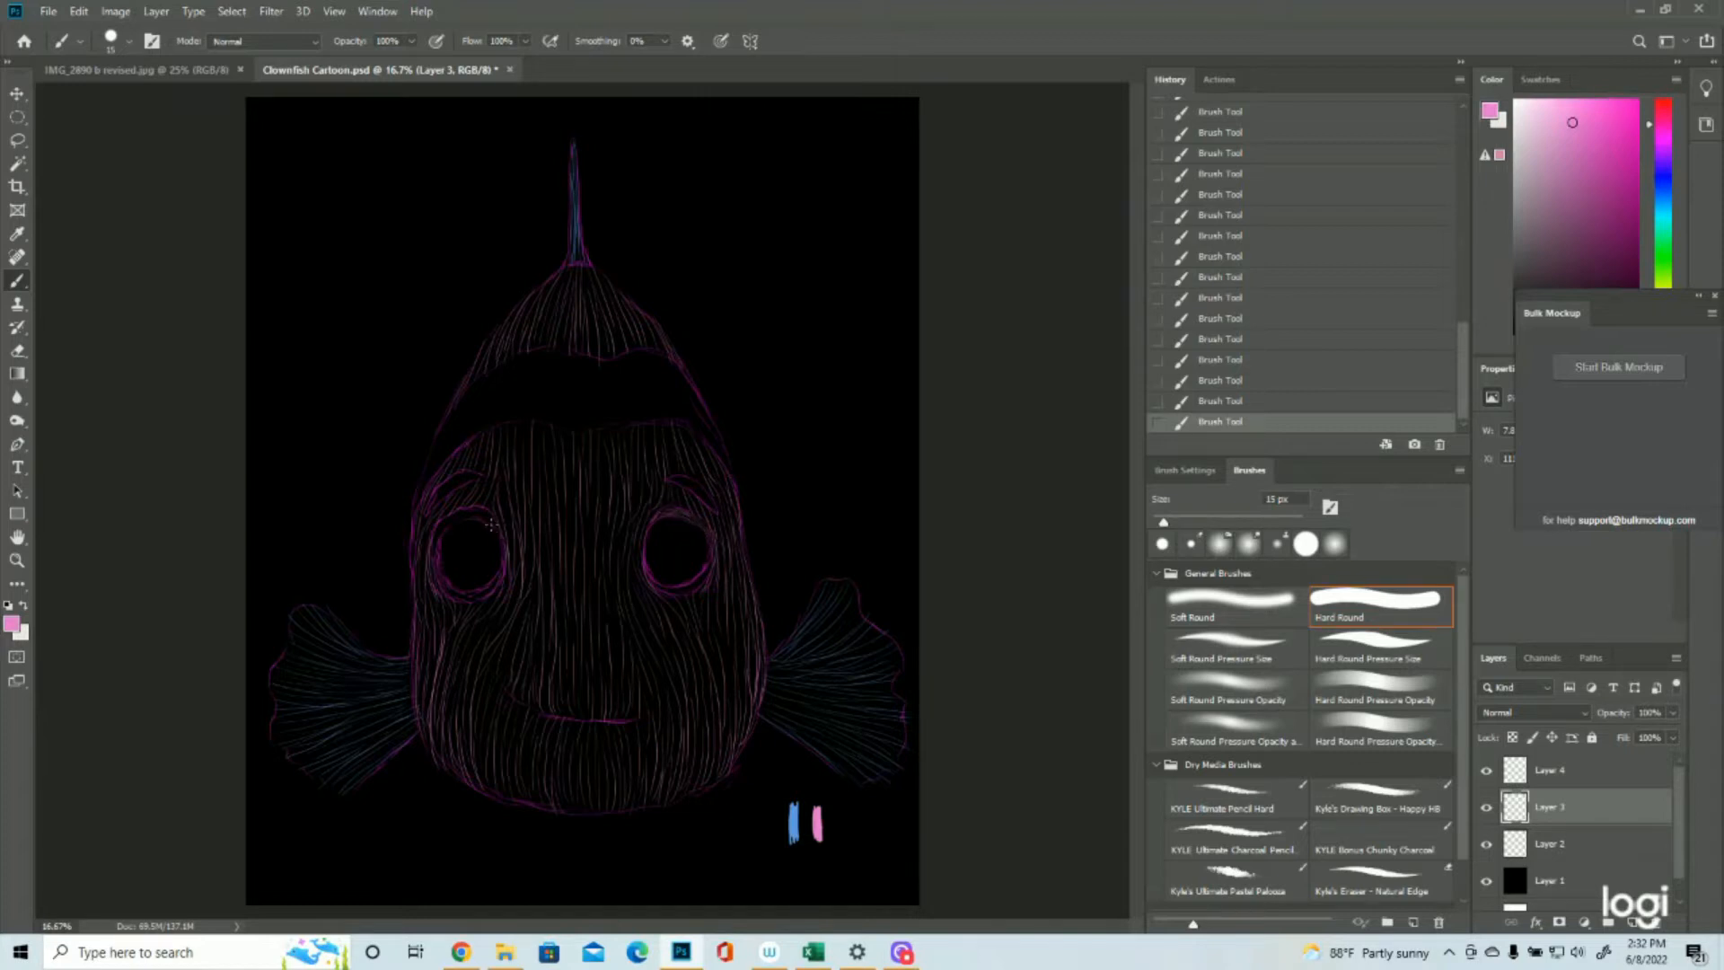
# Step: Draw pink strokes around the upper rim of the left eye, undoing the first attempt and redrawing them
pyautogui.moveTo(456, 520); pyautogui.dragTo(493, 523)
pyautogui.click(1292, 320)
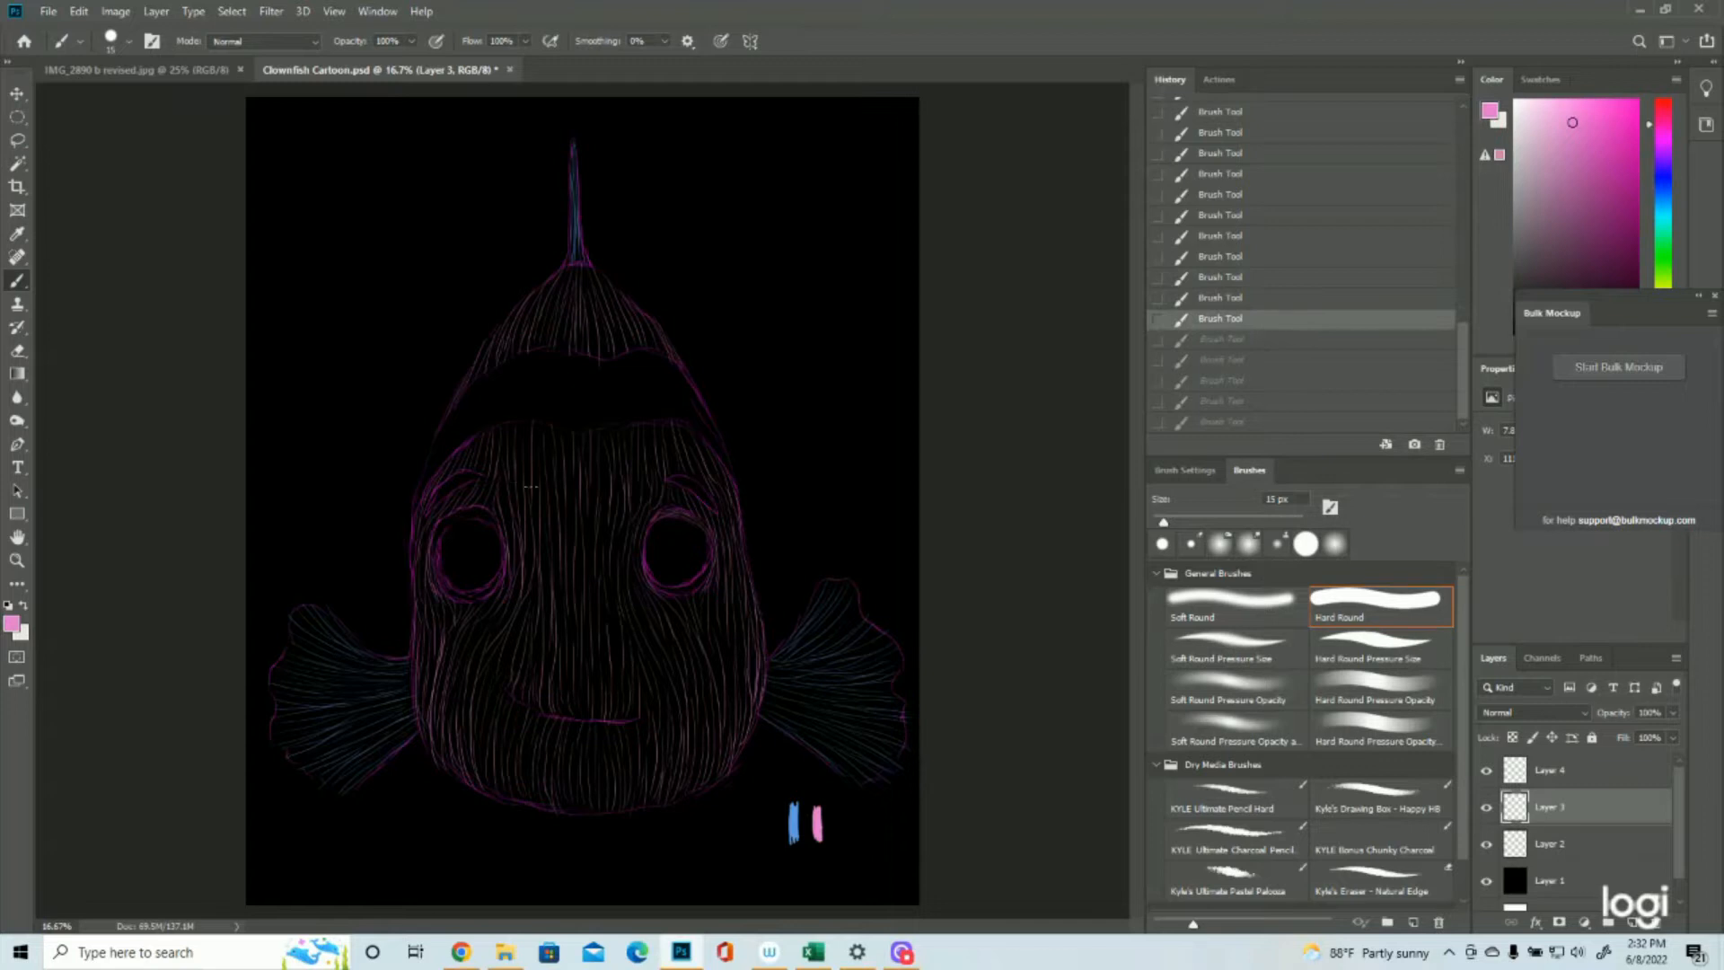
pyautogui.hotkey('ctrl', 'z')
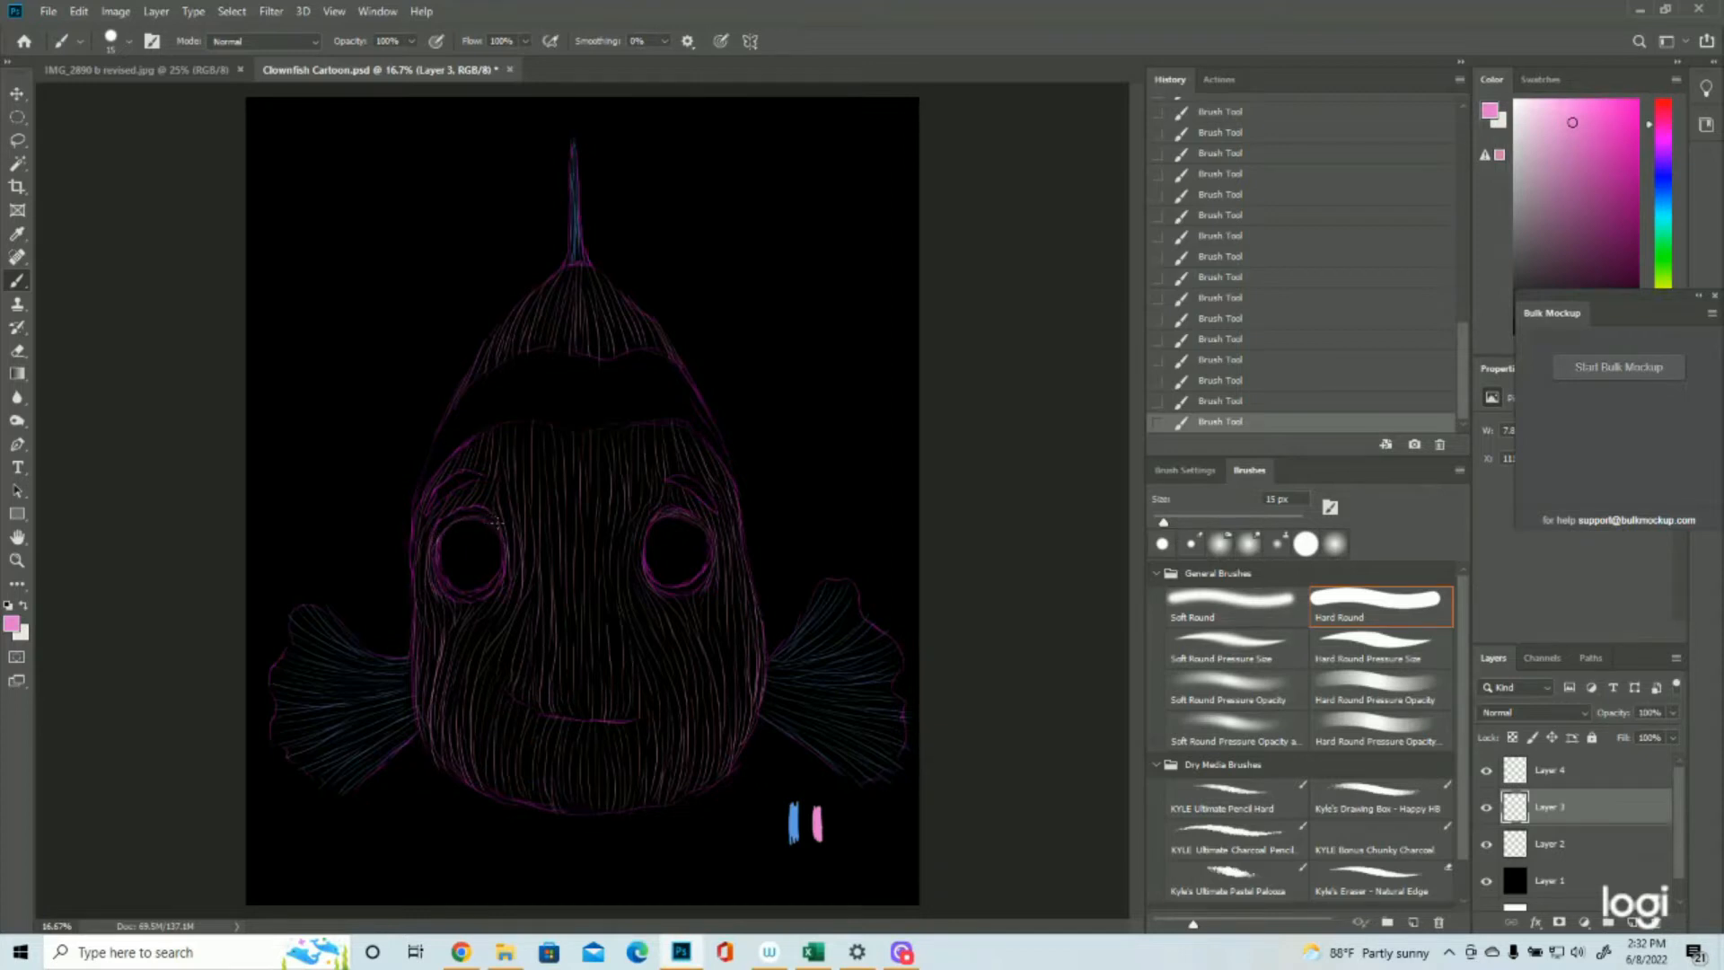
pyautogui.moveTo(444, 526); pyautogui.dragTo(481, 511)
# Step: Add a new layer above Layer 4 and set the foreground color to off-white ede7dd
pyautogui.click(1595, 774)
pyautogui.click(1632, 922)
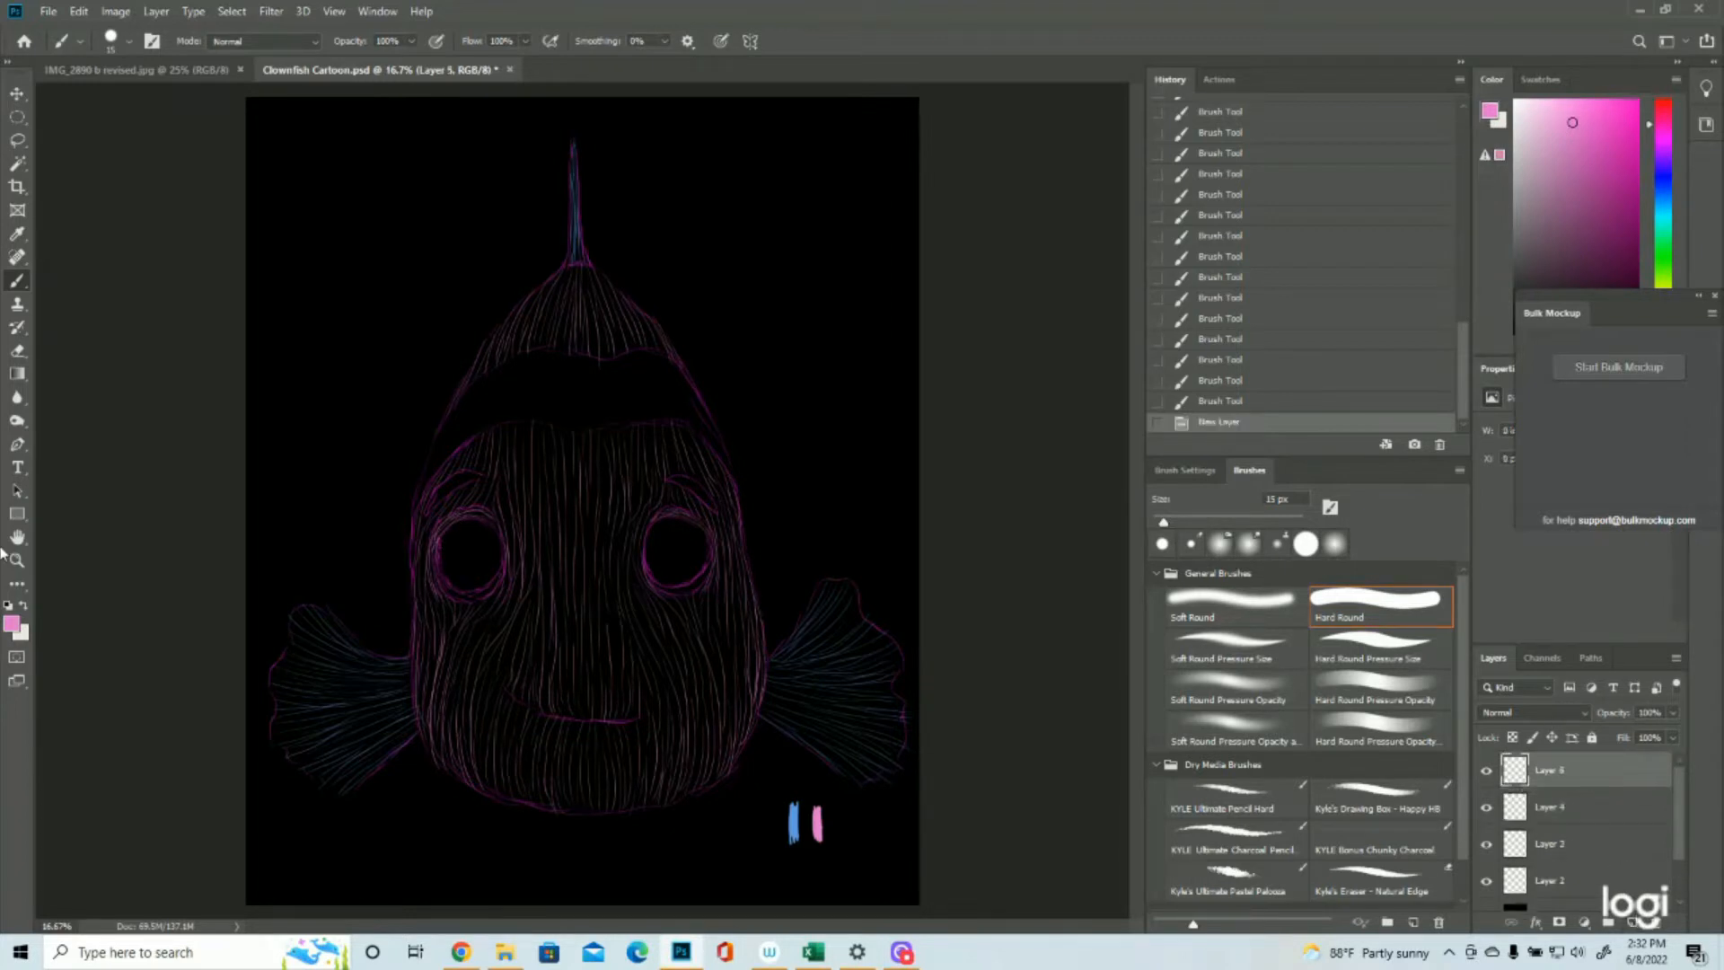
pyautogui.click(12, 624)
pyautogui.click(879, 549)
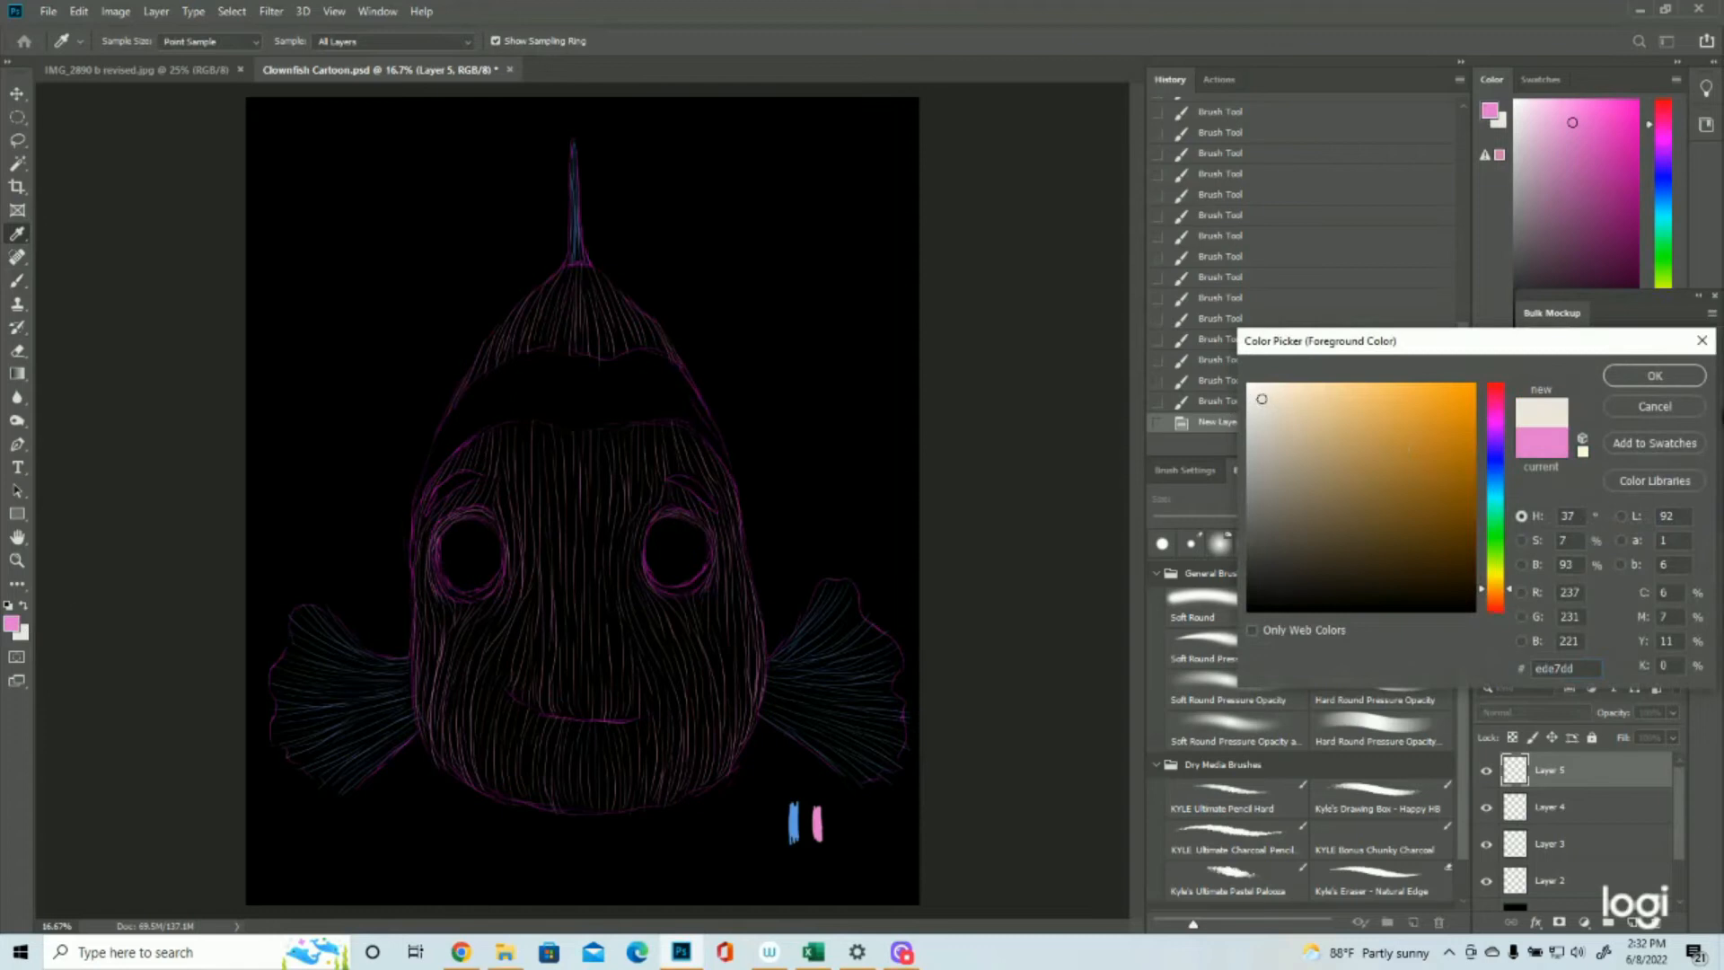
pyautogui.click(1670, 377)
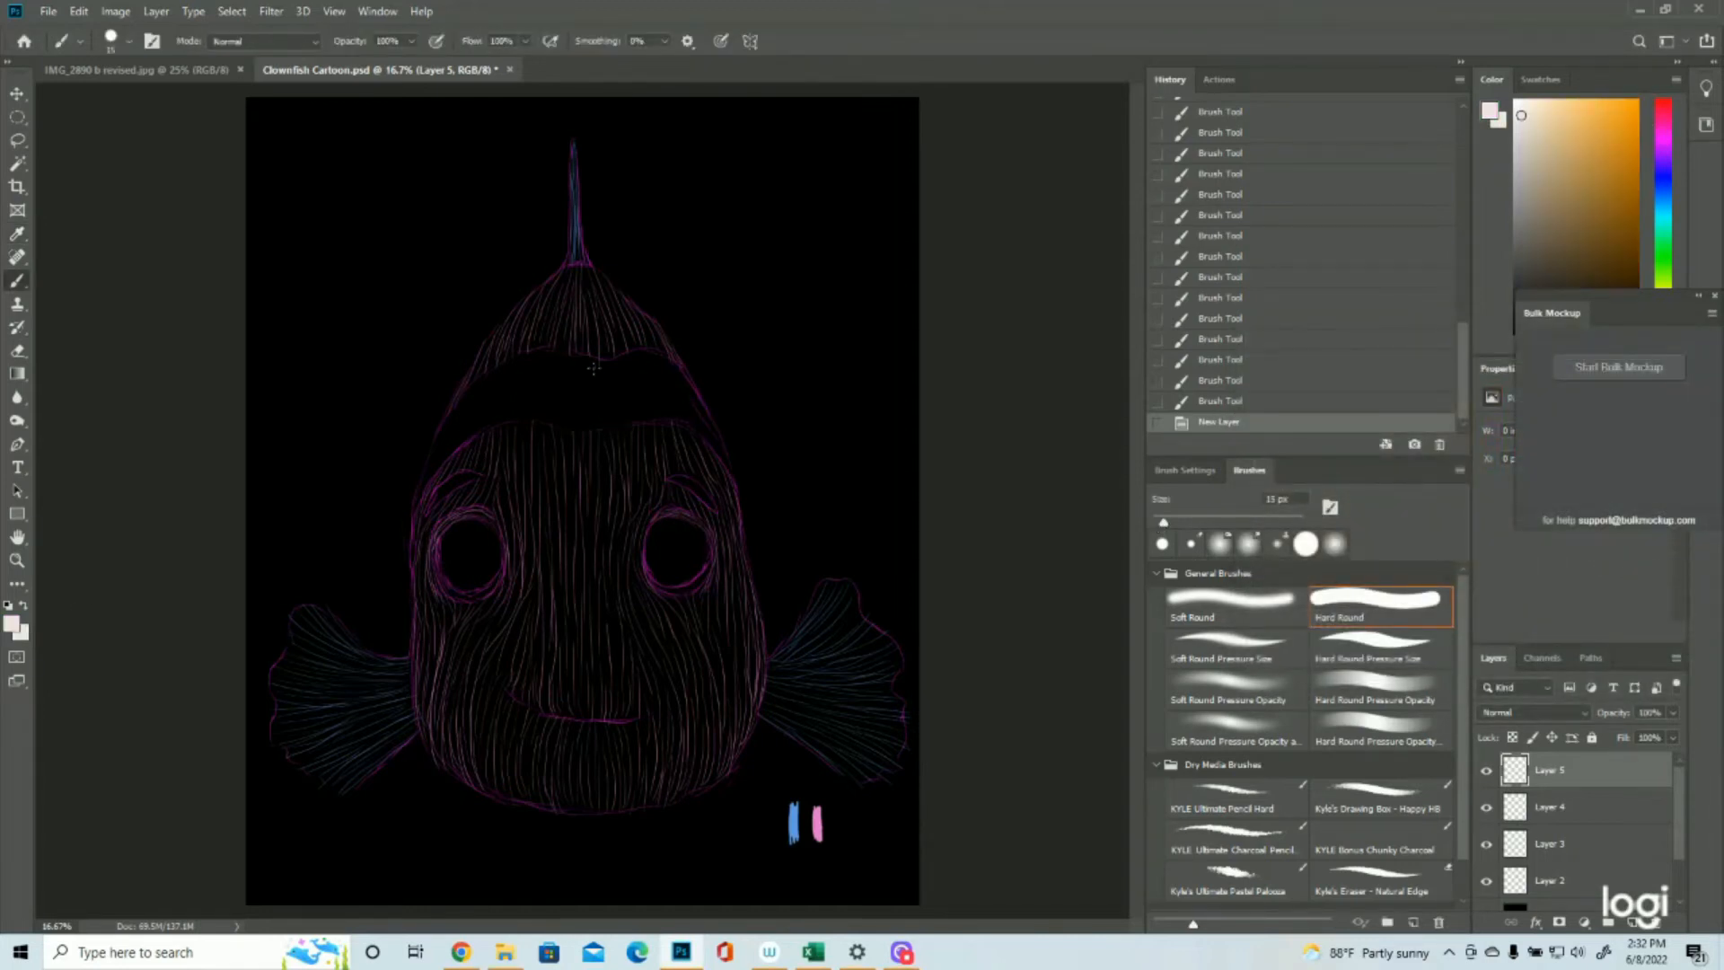
# Step: Fill the right half of the empty band above the forehead with off-white vertical strokes
pyautogui.moveTo(576, 383)
pyautogui.mouseDown()
pyautogui.moveTo(584, 348)
pyautogui.moveTo(591, 429)
pyautogui.moveTo(585, 368)
pyautogui.moveTo(608, 394)
pyautogui.moveTo(611, 355)
pyautogui.moveTo(616, 431)
pyautogui.mouseUp()
pyautogui.moveTo(622, 361)
pyautogui.mouseDown()
pyautogui.moveTo(631, 422)
pyautogui.moveTo(625, 342)
pyautogui.moveTo(642, 414)
pyautogui.moveTo(655, 407)
pyautogui.moveTo(641, 340)
pyautogui.moveTo(668, 425)
pyautogui.moveTo(675, 337)
pyautogui.moveTo(653, 369)
pyautogui.moveTo(652, 345)
pyautogui.moveTo(666, 429)
pyautogui.mouseUp()
pyautogui.moveTo(675, 364); pyautogui.dragTo(693, 426)
pyautogui.moveTo(705, 422); pyautogui.dragTo(717, 449)
pyautogui.moveTo(698, 382); pyautogui.dragTo(735, 499)
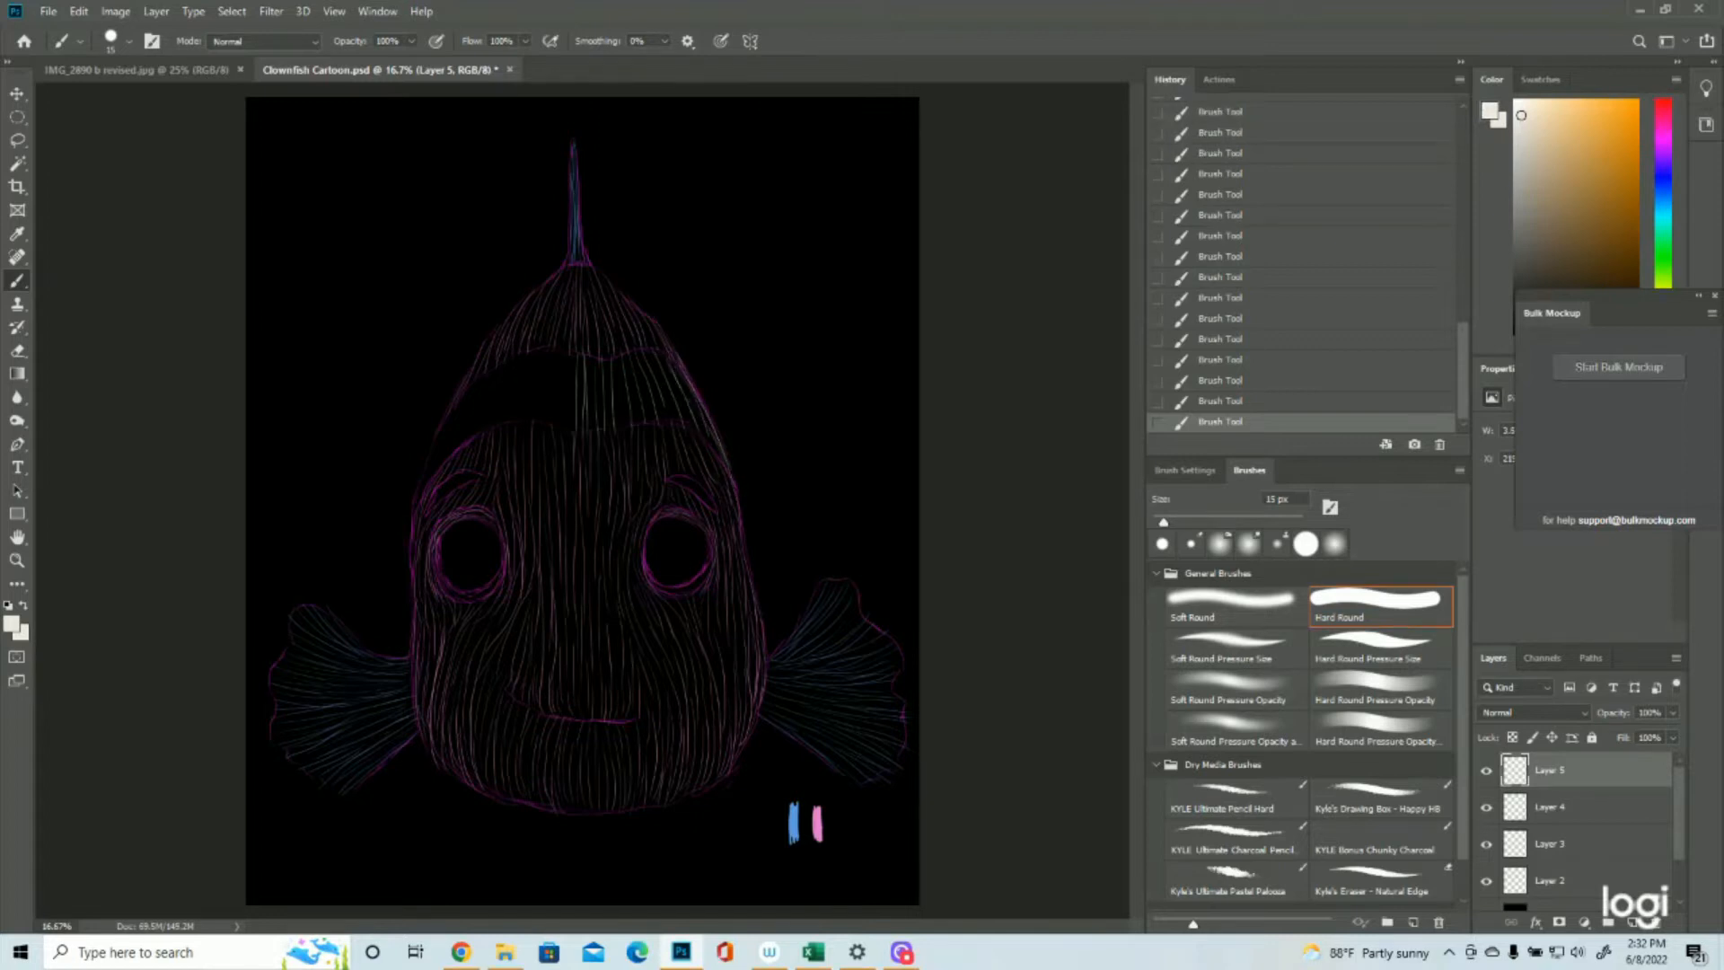
# Step: Fill the left half of the empty band above the forehead with off-white strokes following the head's curve
pyautogui.moveTo(454, 403); pyautogui.dragTo(413, 523)
pyautogui.moveTo(471, 388)
pyautogui.mouseDown()
pyautogui.moveTo(446, 469)
pyautogui.moveTo(497, 368)
pyautogui.moveTo(457, 431)
pyautogui.moveTo(466, 384)
pyautogui.moveTo(421, 493)
pyautogui.mouseUp()
pyautogui.moveTo(483, 405)
pyautogui.mouseDown()
pyautogui.moveTo(503, 353)
pyautogui.moveTo(450, 465)
pyautogui.moveTo(533, 339)
pyautogui.moveTo(518, 400)
pyautogui.moveTo(553, 342)
pyautogui.moveTo(557, 423)
pyautogui.mouseUp()
pyautogui.moveTo(571, 354); pyautogui.dragTo(568, 432)
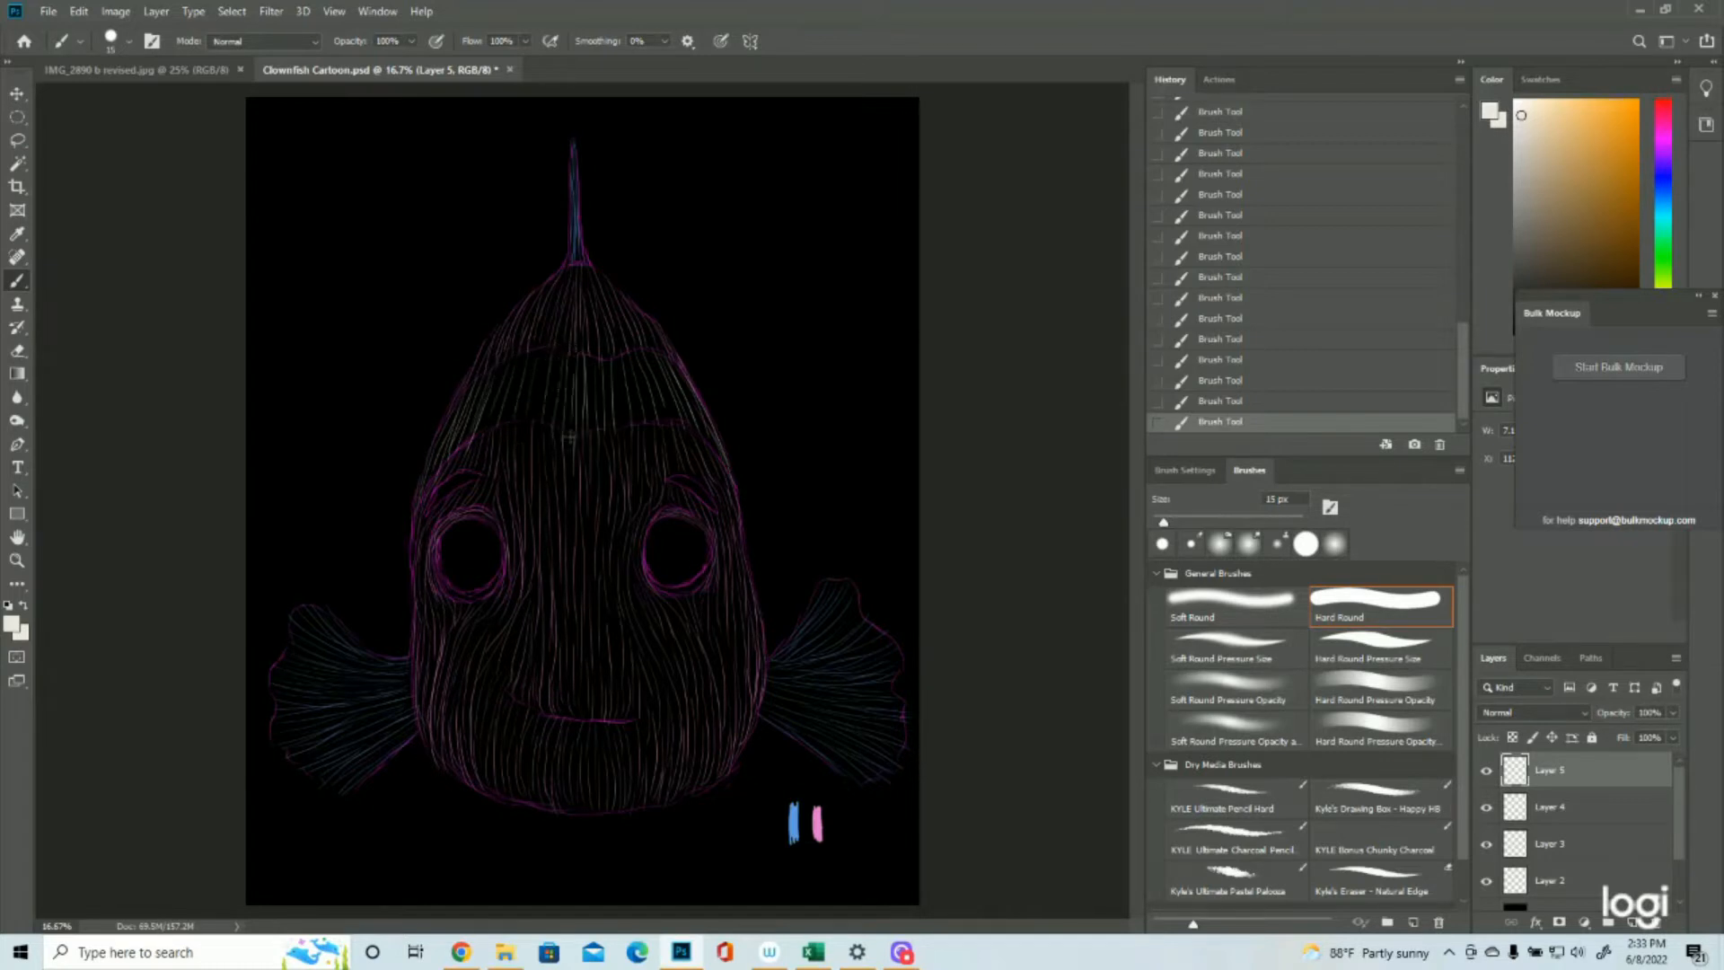
pyautogui.moveTo(517, 369)
pyautogui.mouseDown()
pyautogui.moveTo(511, 424)
pyautogui.moveTo(527, 417)
pyautogui.mouseUp()
# Step: Hide the sketch outline on Layer 2 and save the document
pyautogui.scroll(-1, 1569, 847)
pyautogui.click(1486, 844)
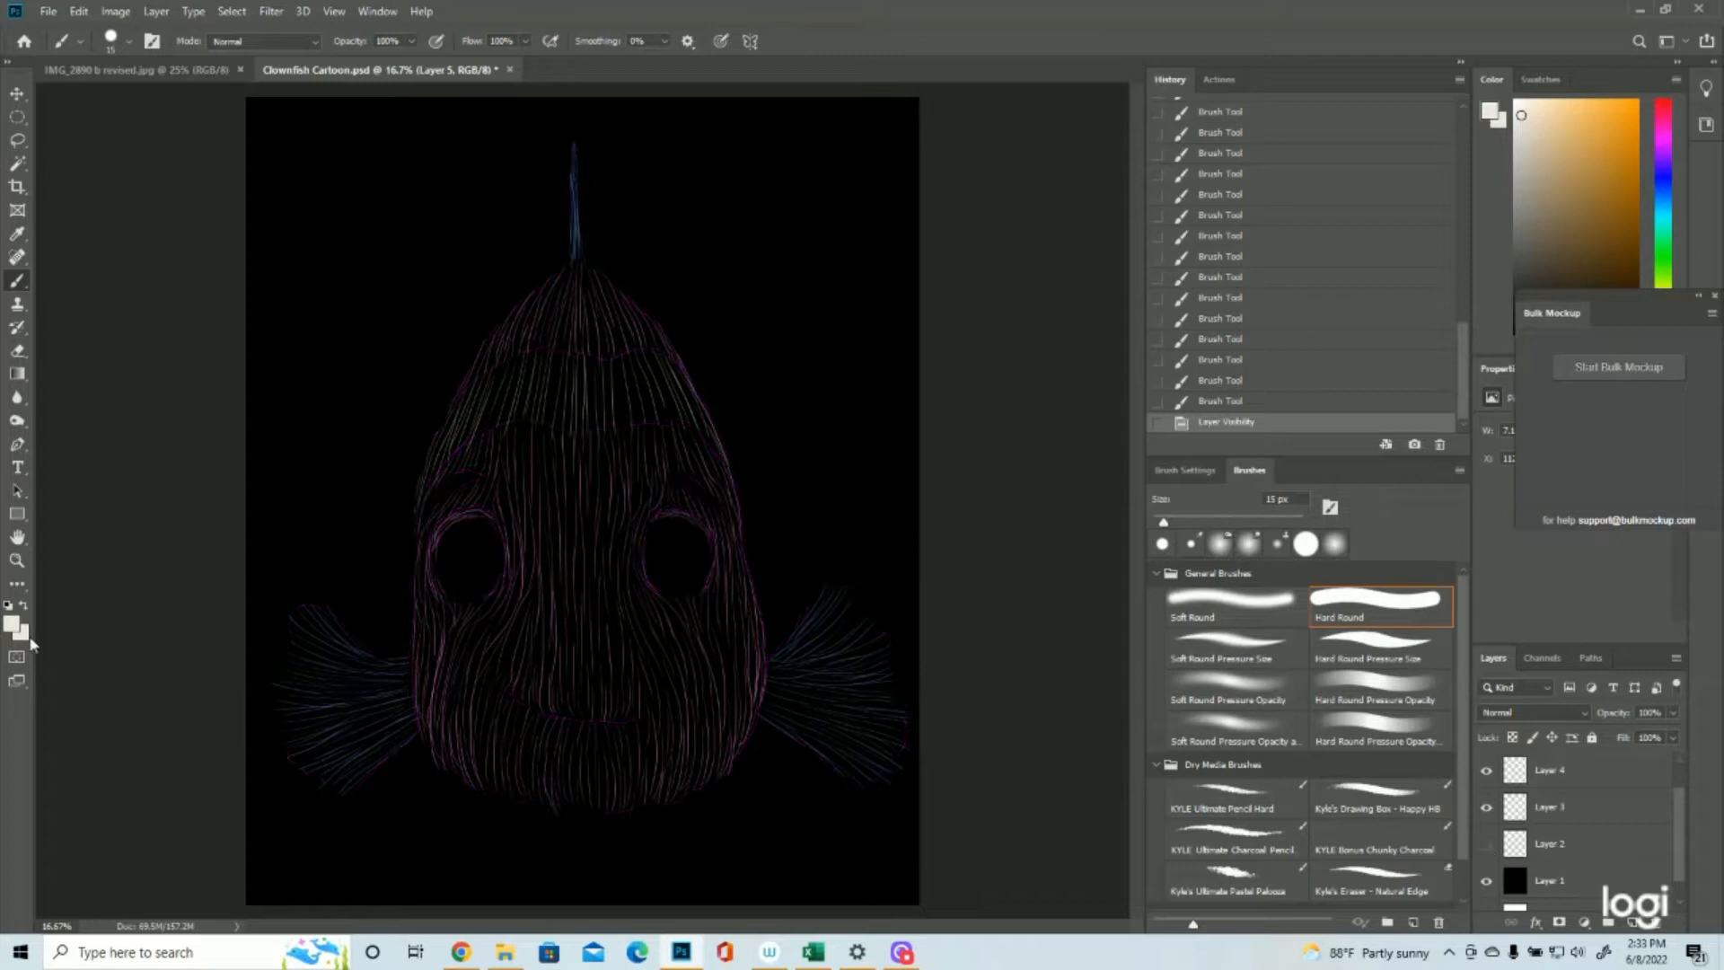
pyautogui.click(16, 561)
pyautogui.moveTo(641, 543); pyautogui.dragTo(607, 545)
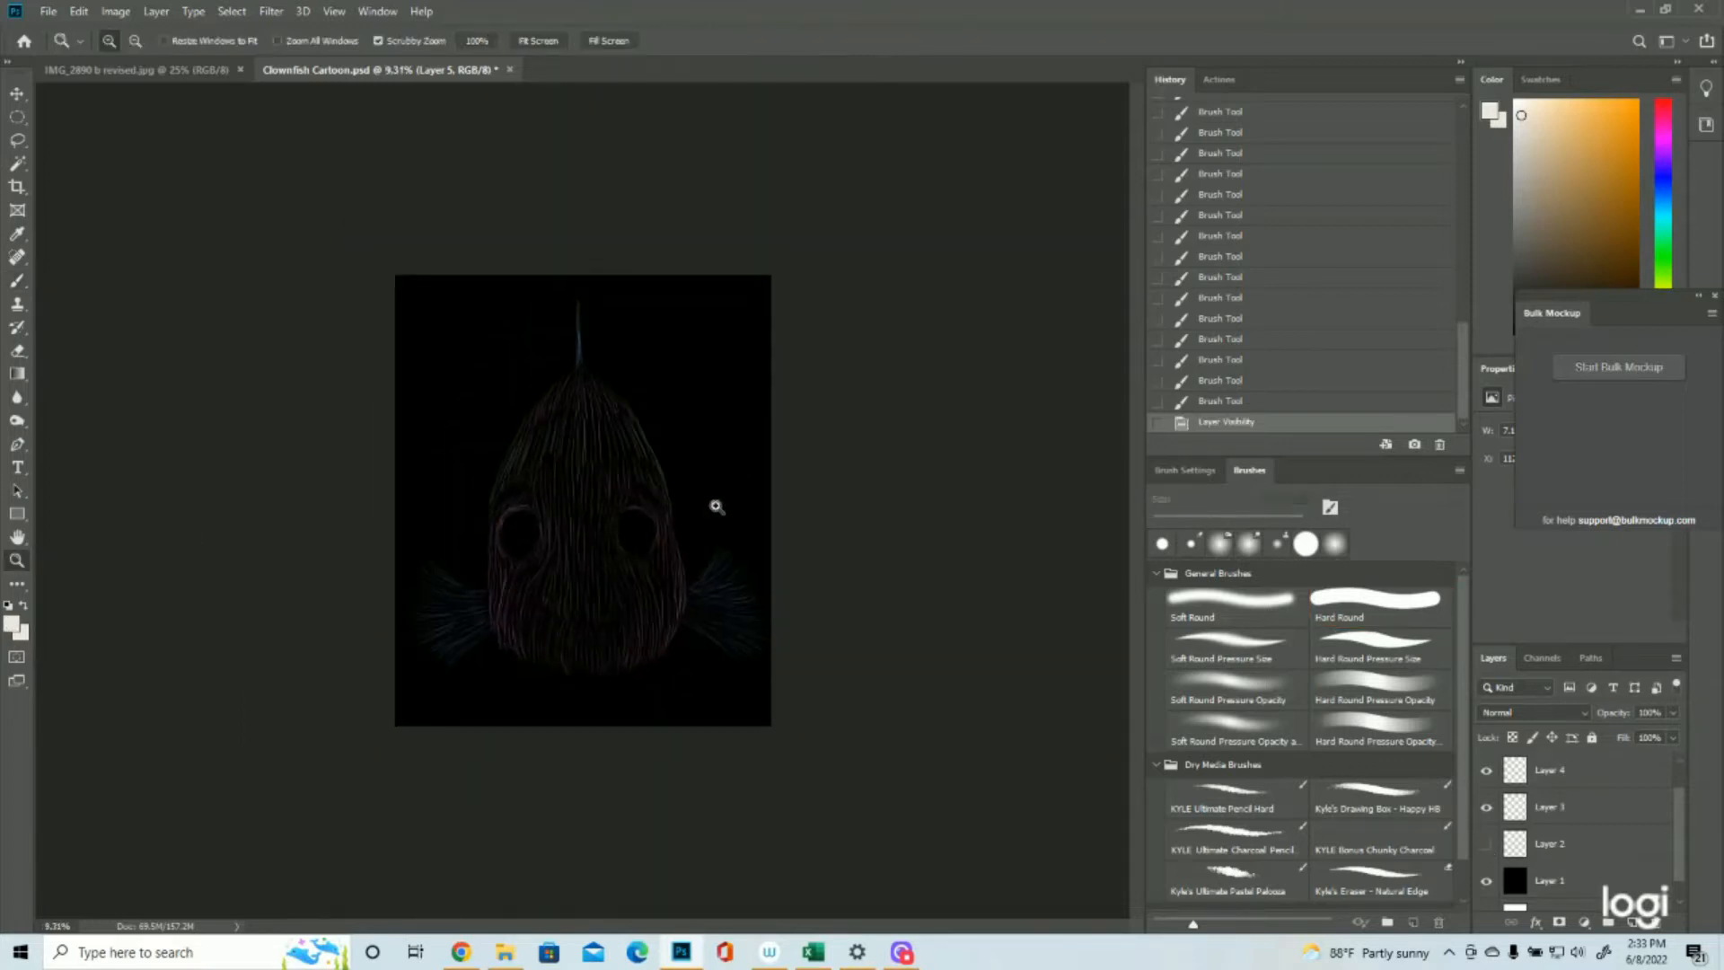
pyautogui.click(715, 432)
pyautogui.click(47, 11)
pyautogui.click(63, 194)
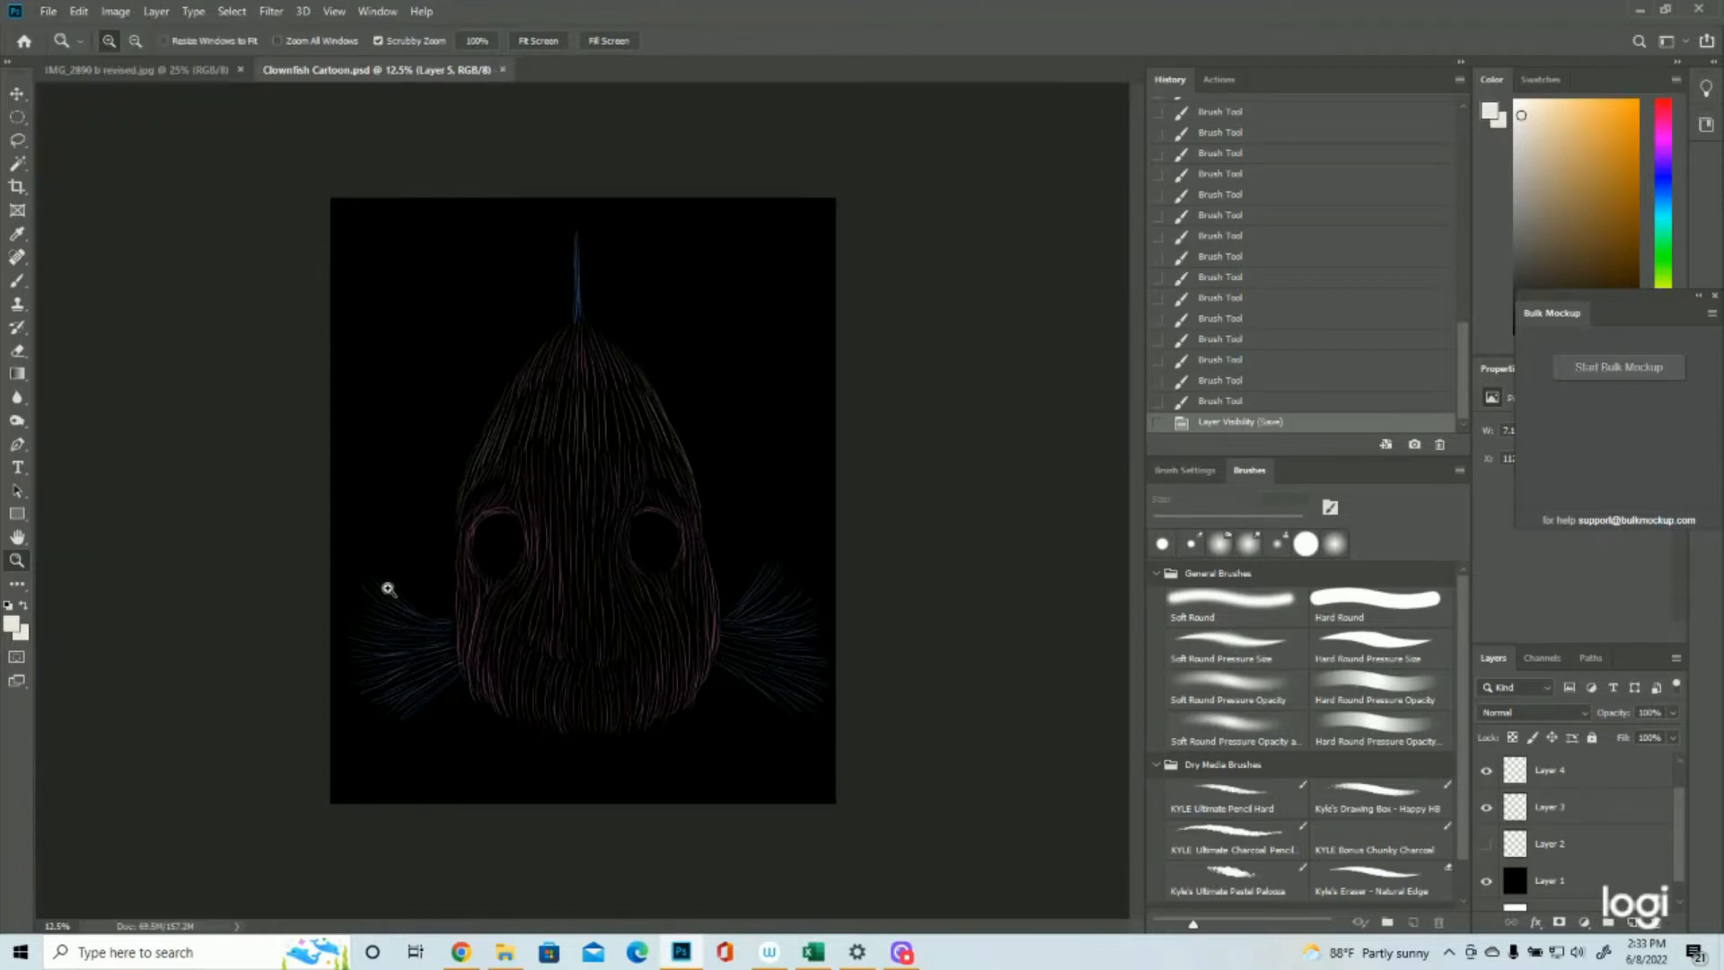
# Step: Show the Layer 2 sketch, sample its pink swatch e679d0 as the foreground color, and hide the sketch again
pyautogui.click(620, 521)
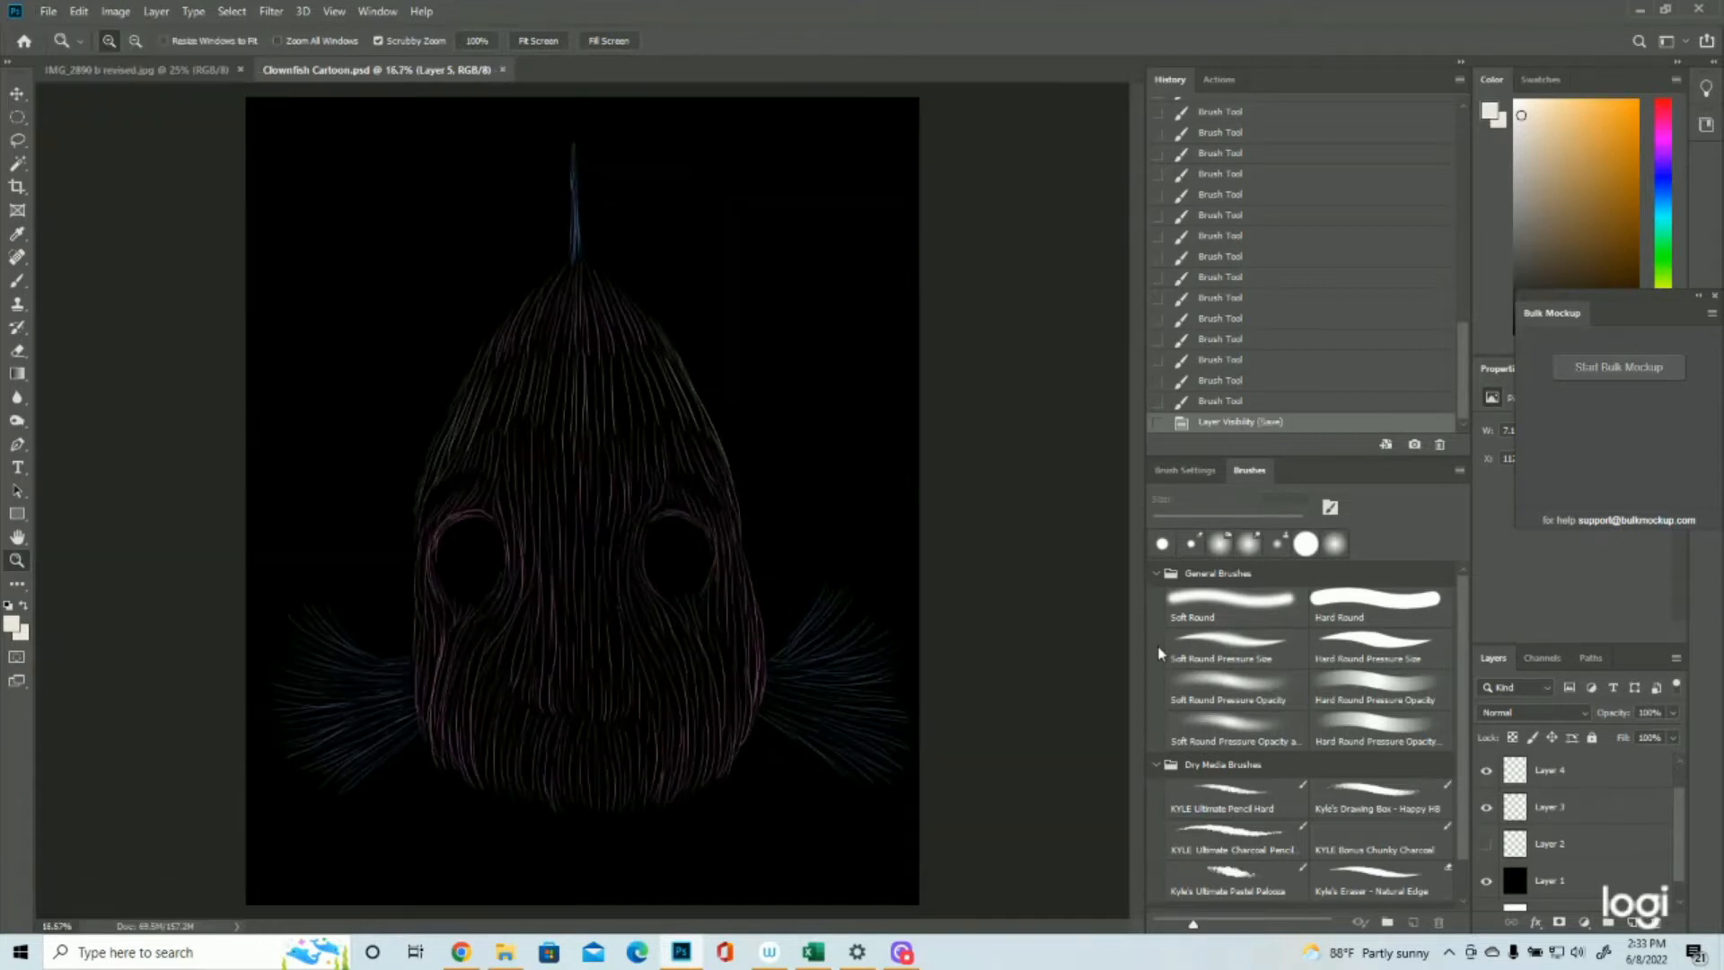
pyautogui.click(1486, 843)
pyautogui.click(11, 628)
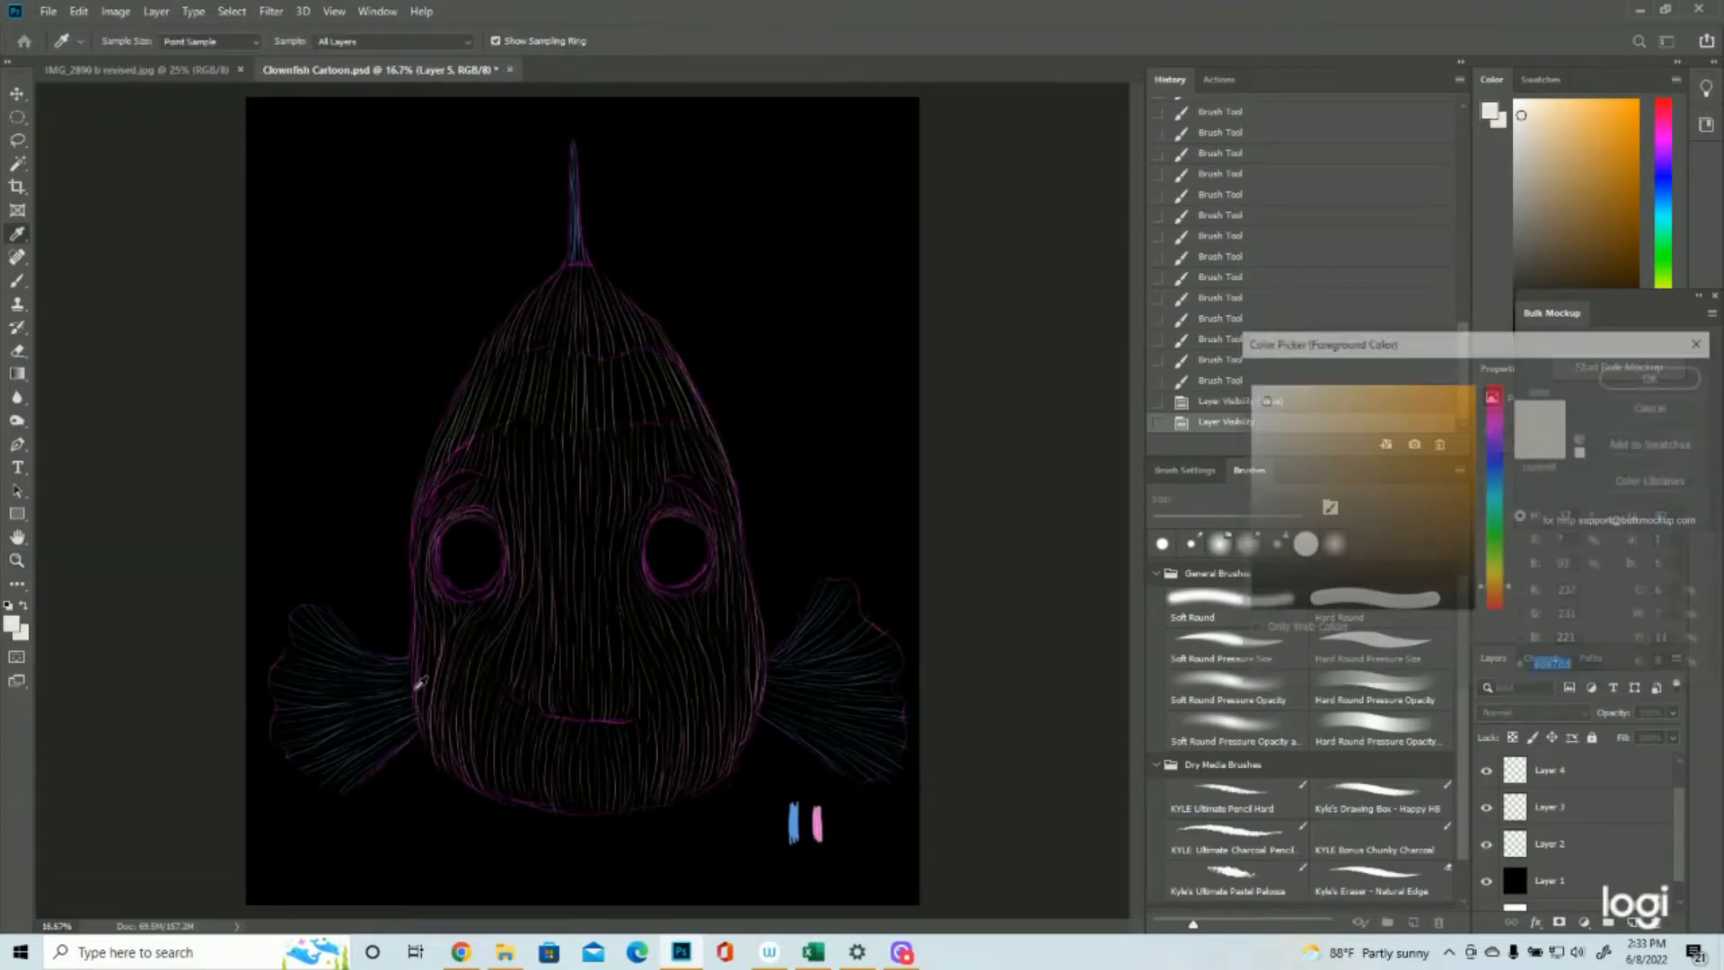
pyautogui.click(818, 817)
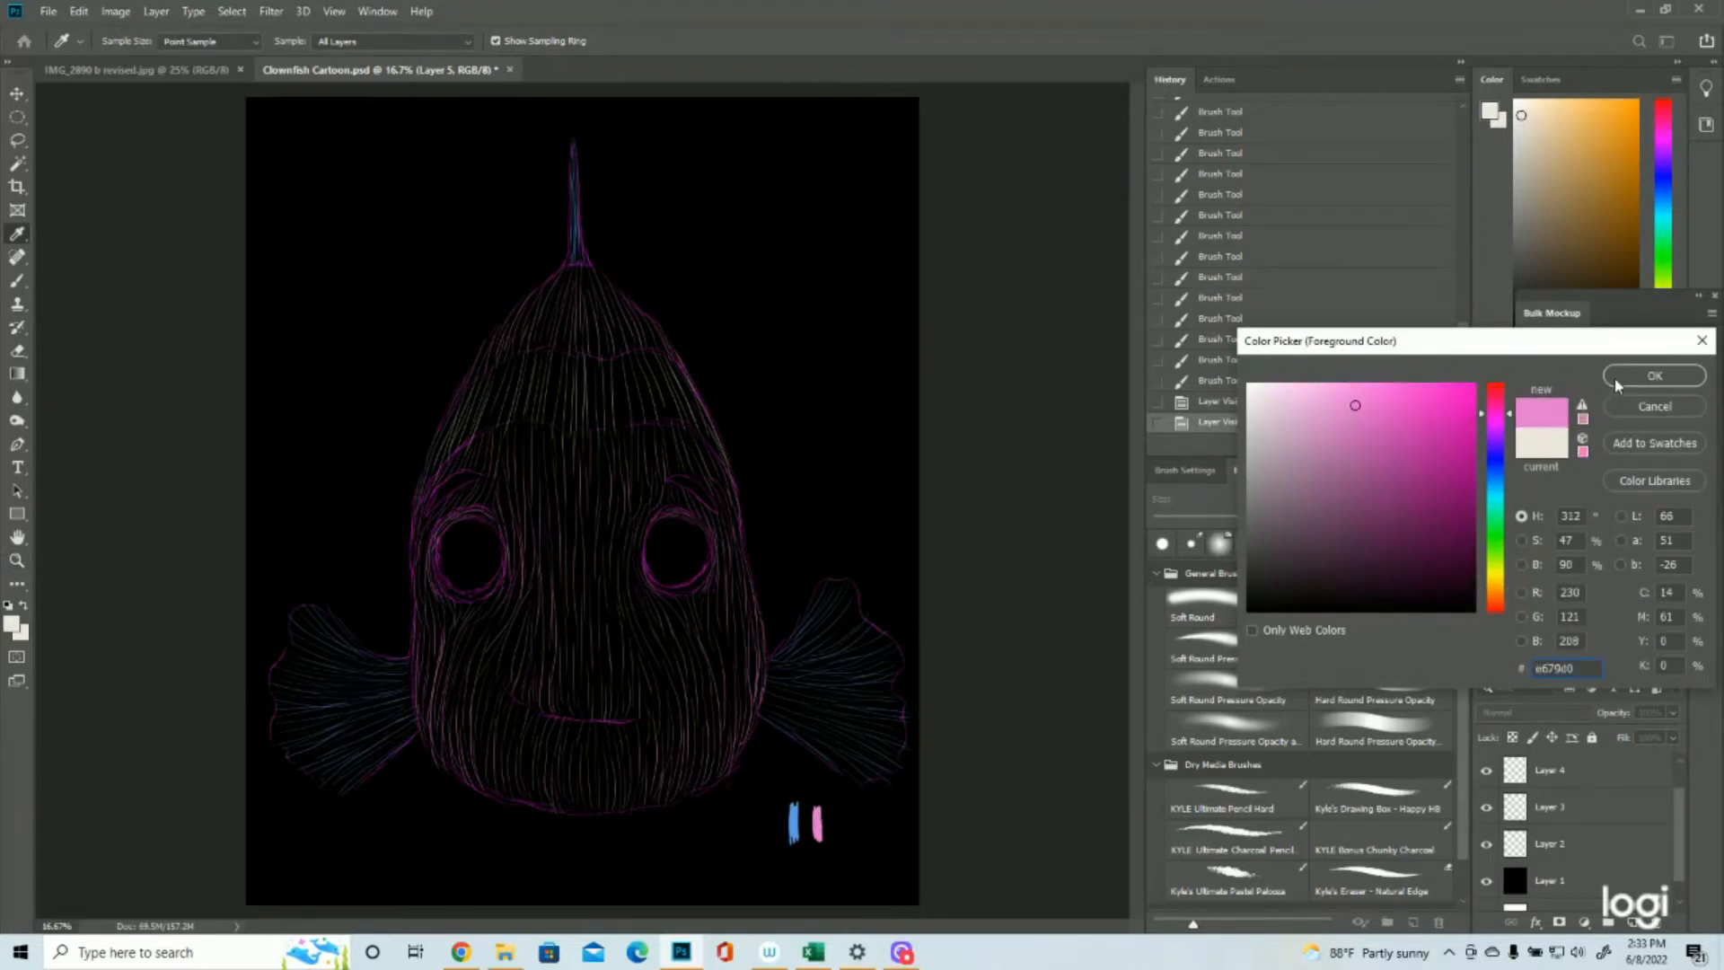
pyautogui.click(1655, 376)
pyautogui.press('z')
pyautogui.click(1487, 855)
# Step: Add a new layer above Layer 5 and activate the Brush tool
pyautogui.scroll(2, 1584, 795)
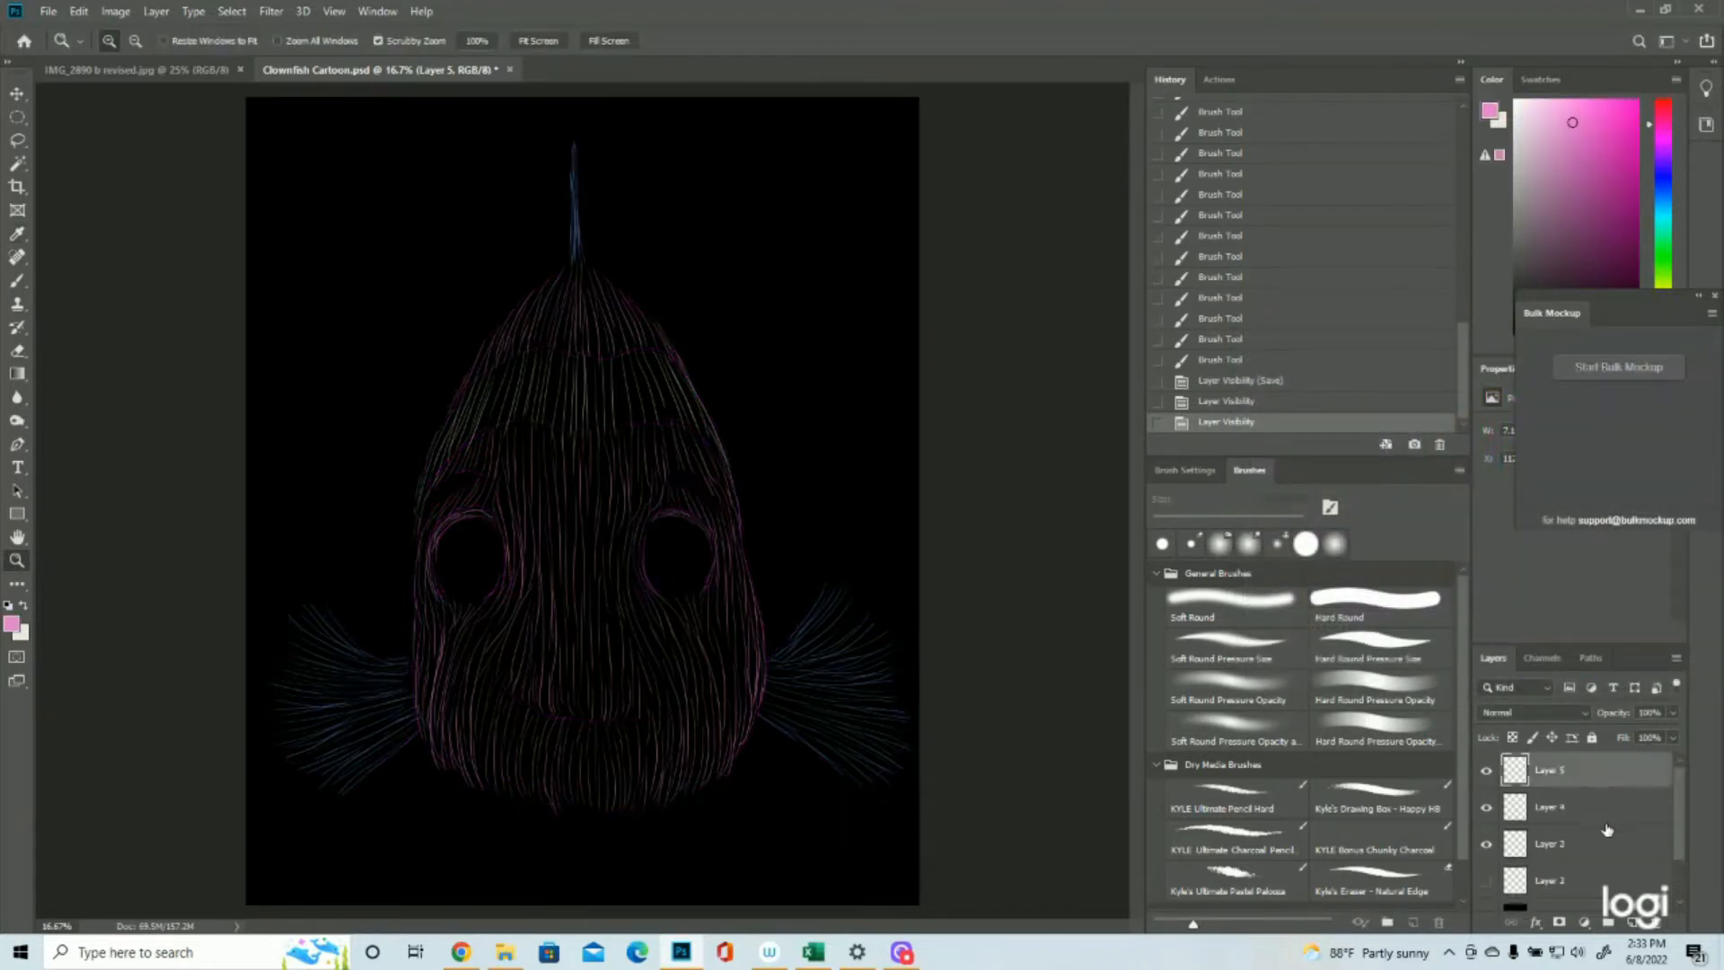
pyautogui.click(1486, 774)
pyautogui.click(1486, 773)
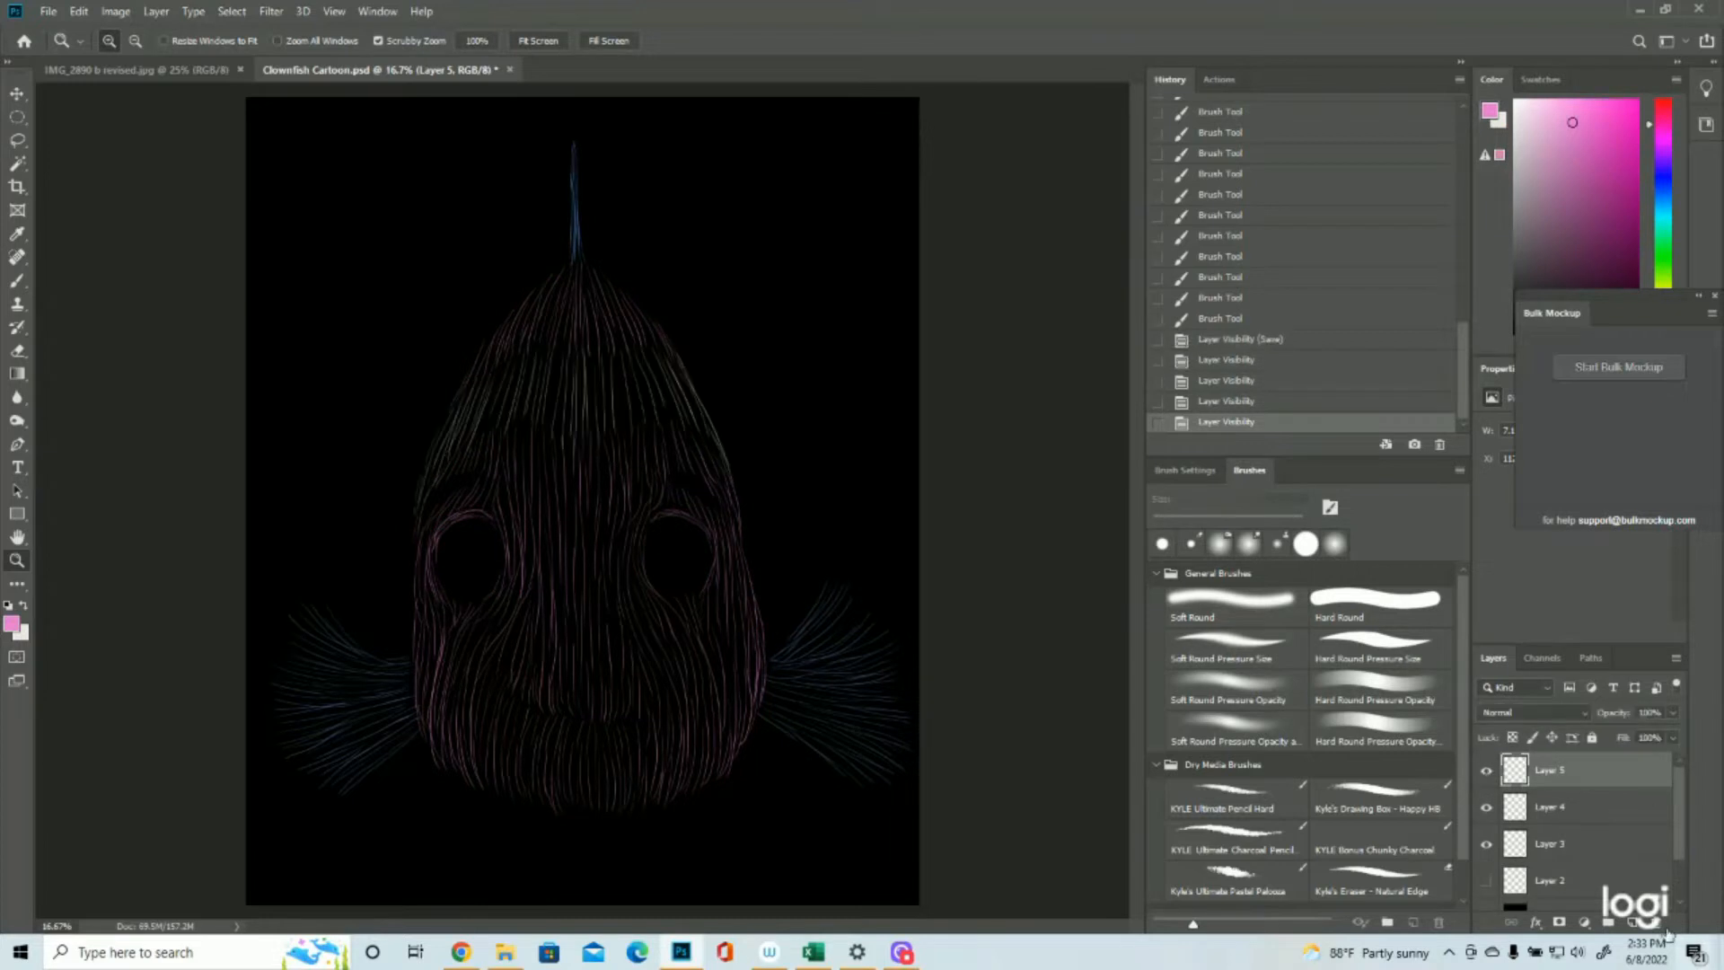
pyautogui.click(1632, 922)
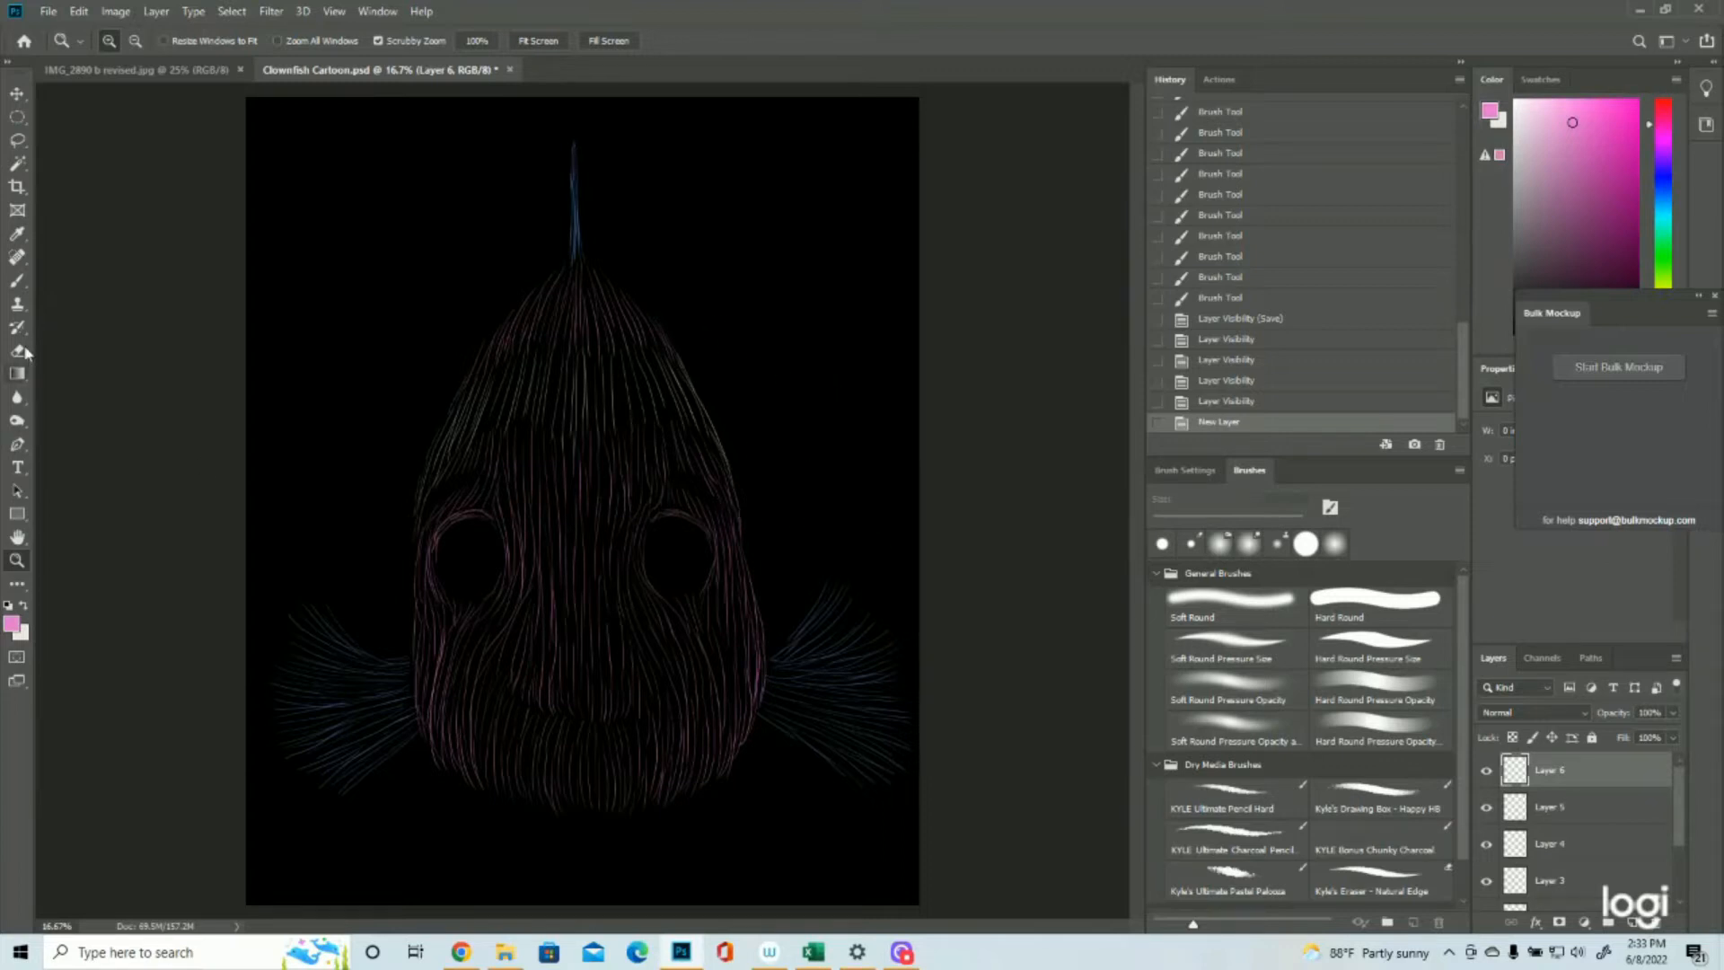
pyautogui.click(17, 280)
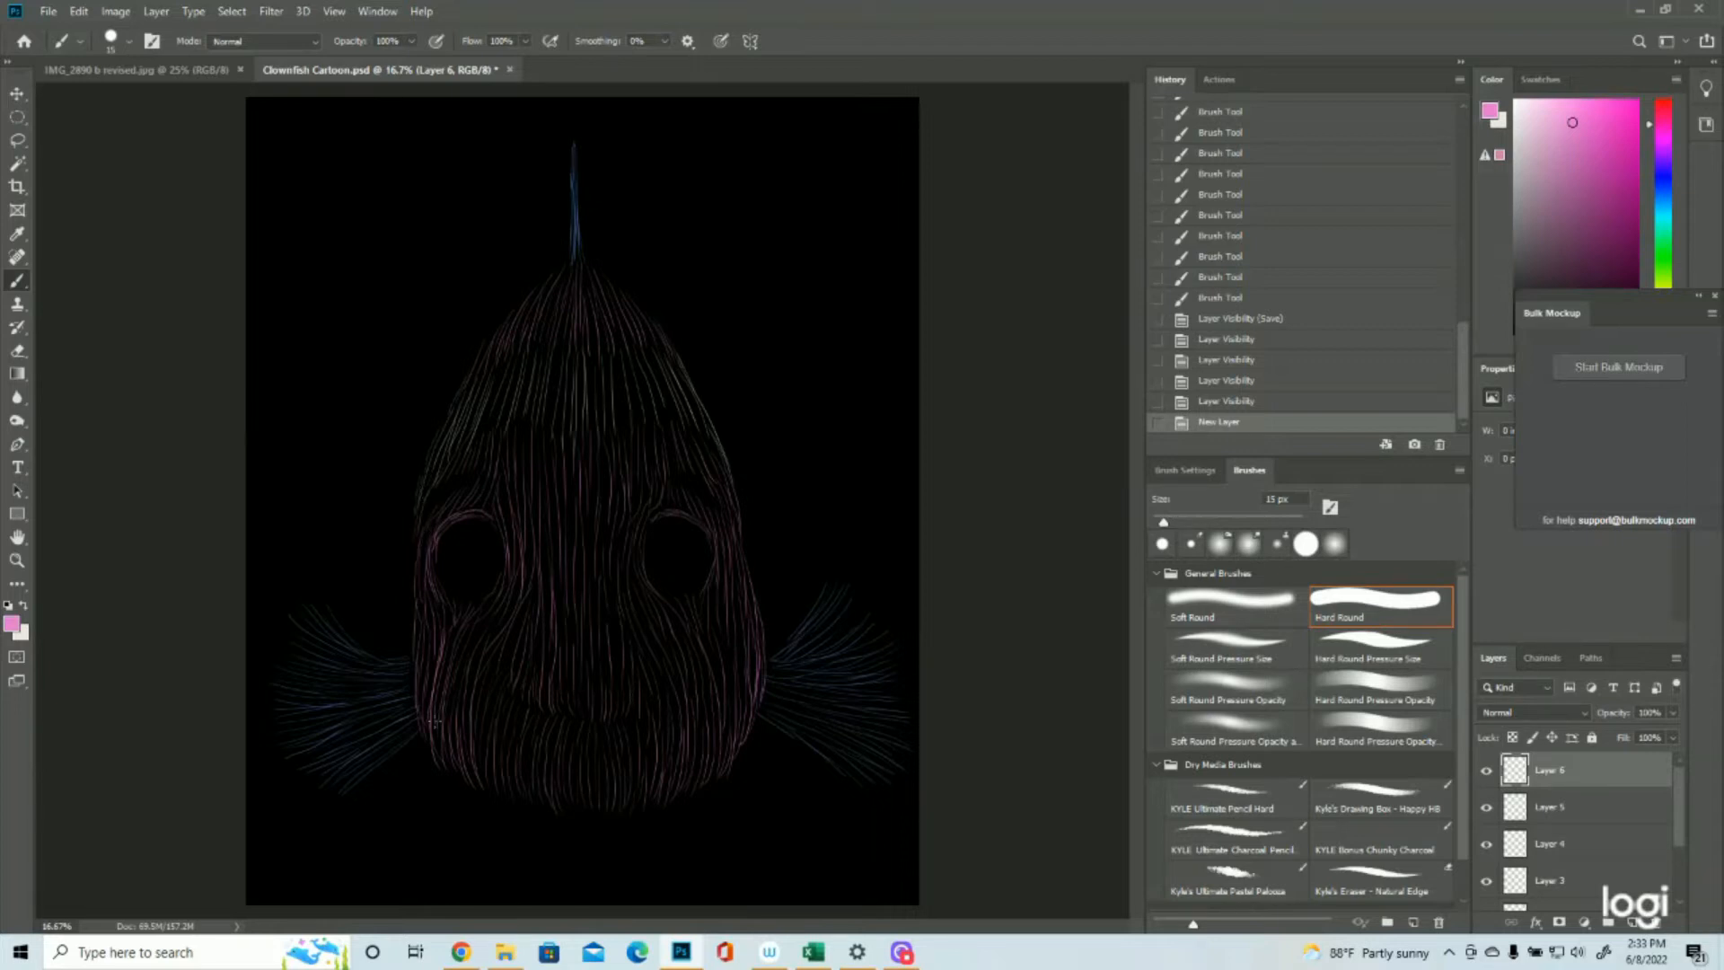
# Step: Show the sketch outline on Layer 2 as a guide for the strokes
pyautogui.scroll(-1, 1580, 853)
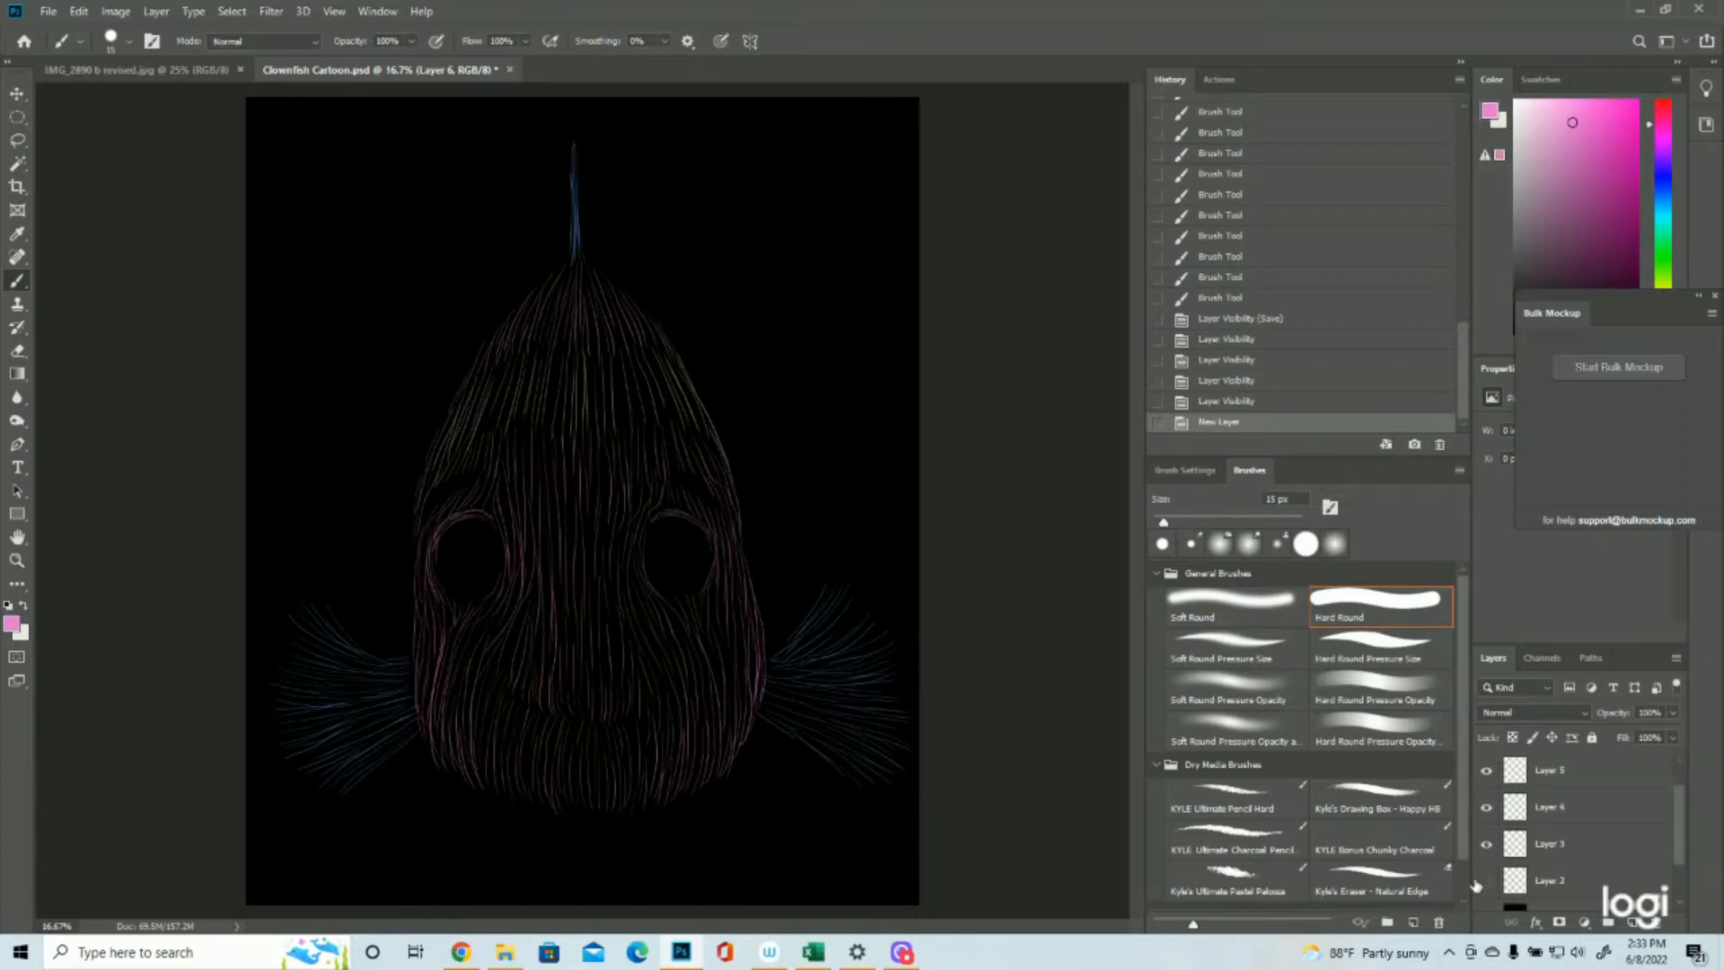
pyautogui.click(1485, 881)
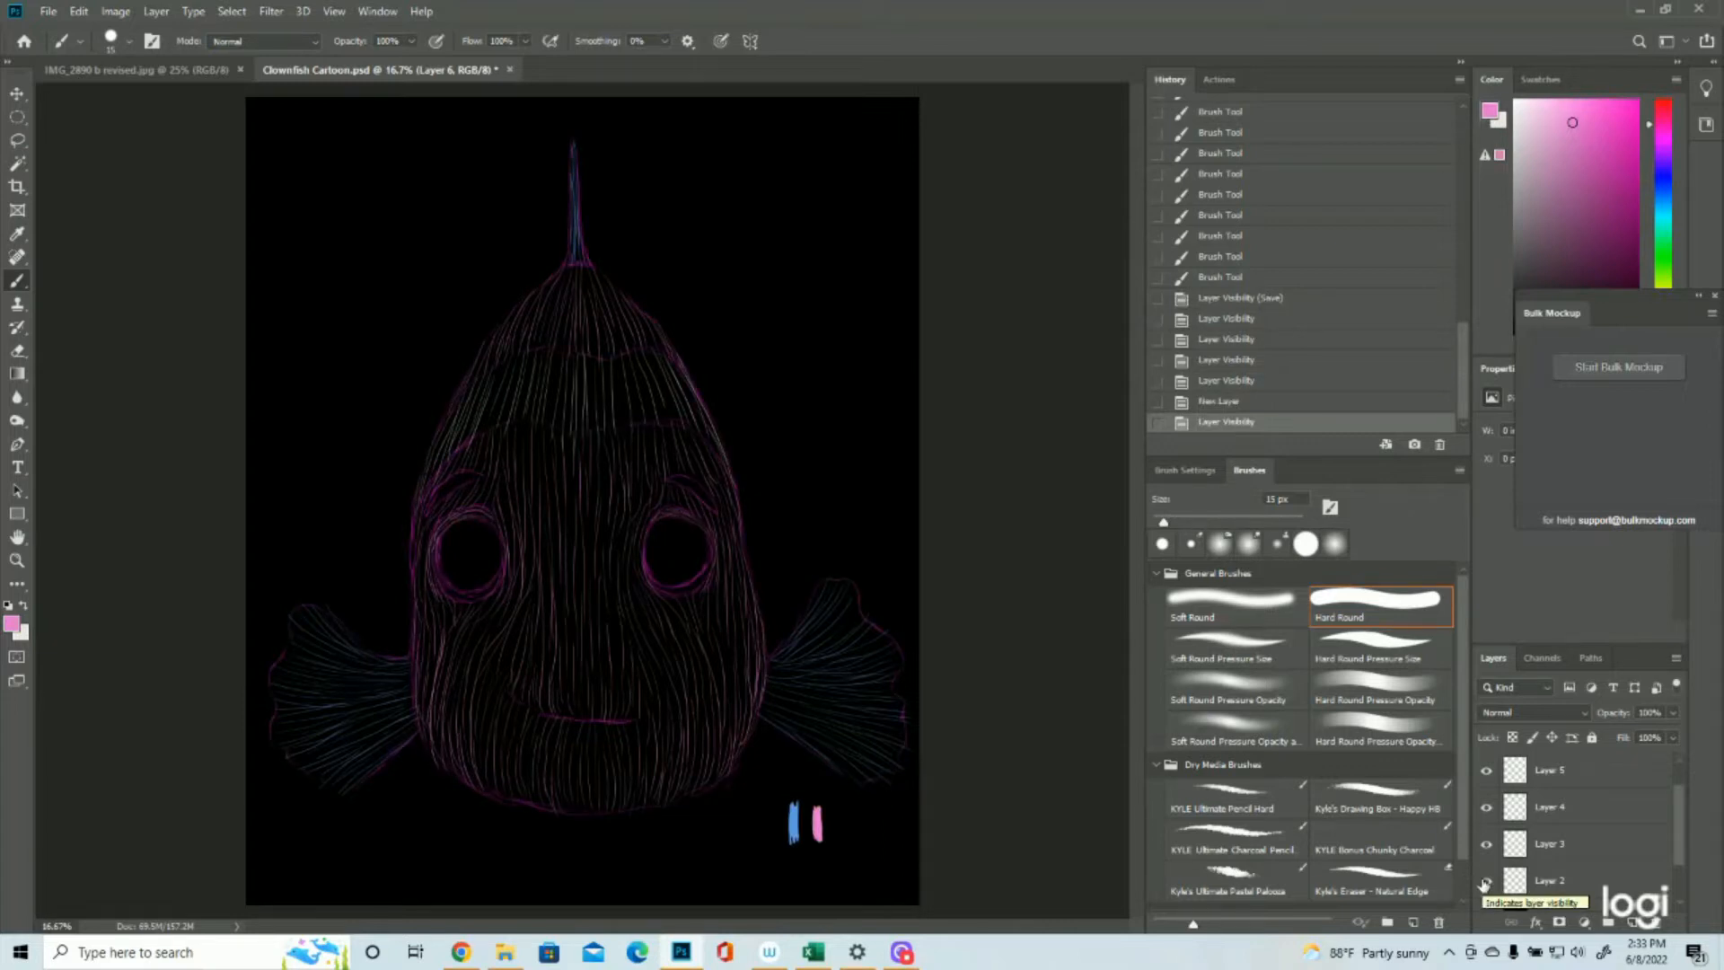
pyautogui.click(1485, 880)
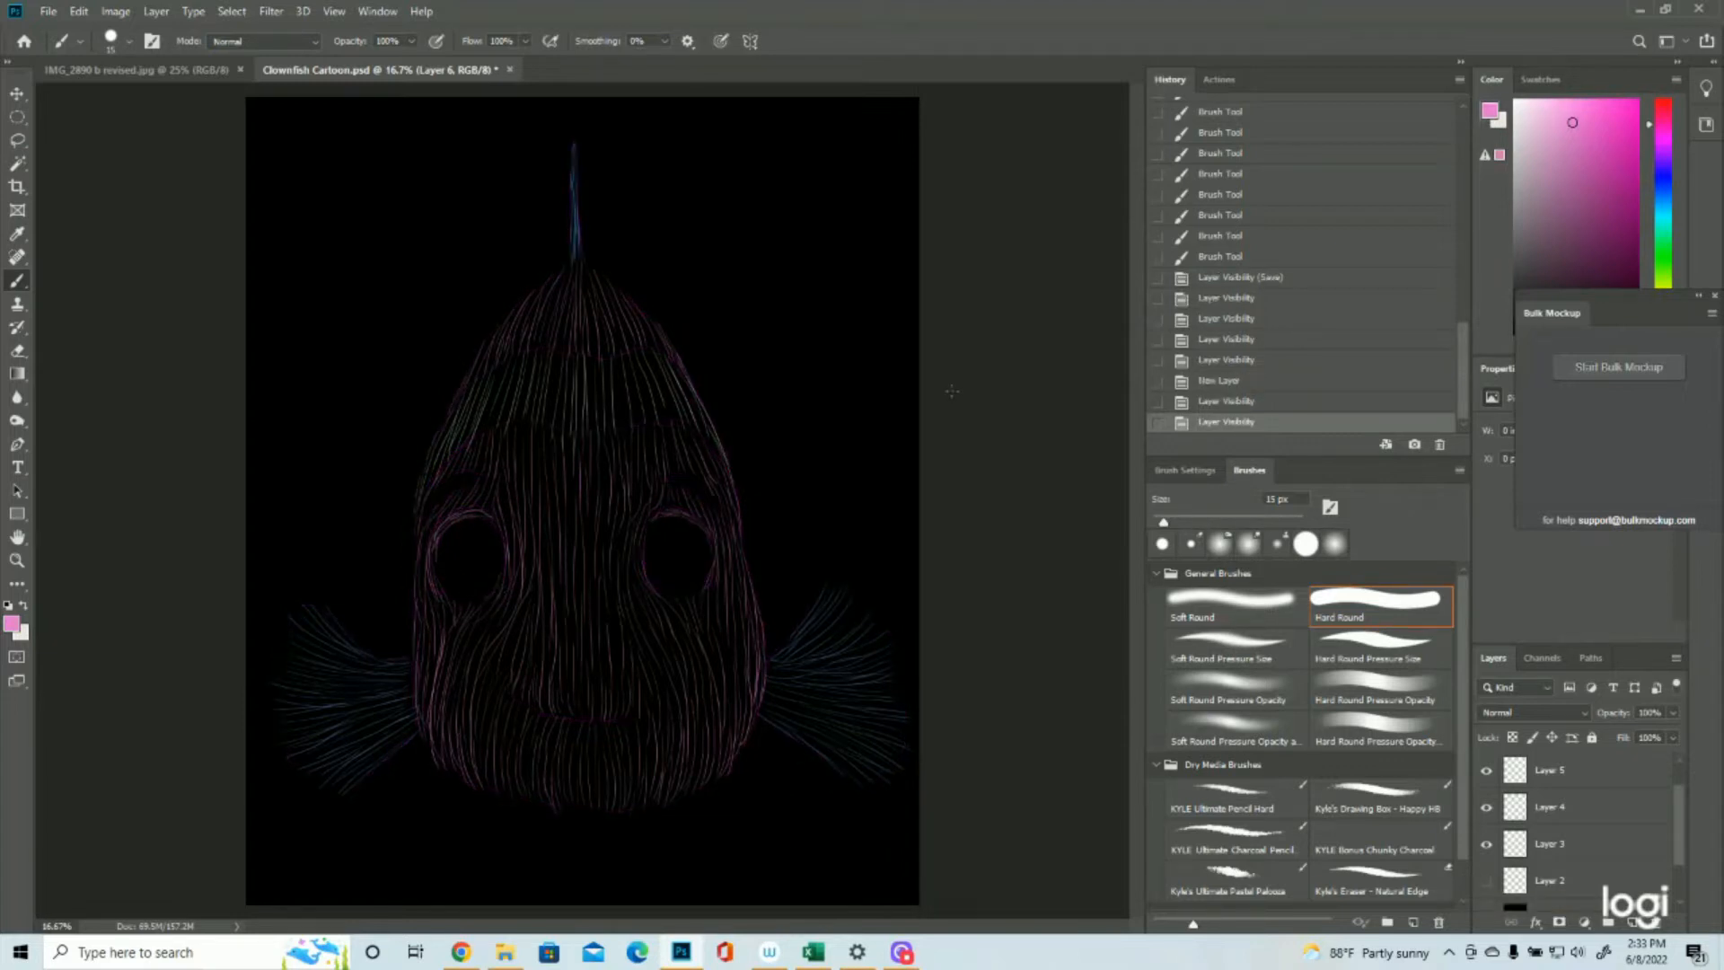
pyautogui.click(1240, 401)
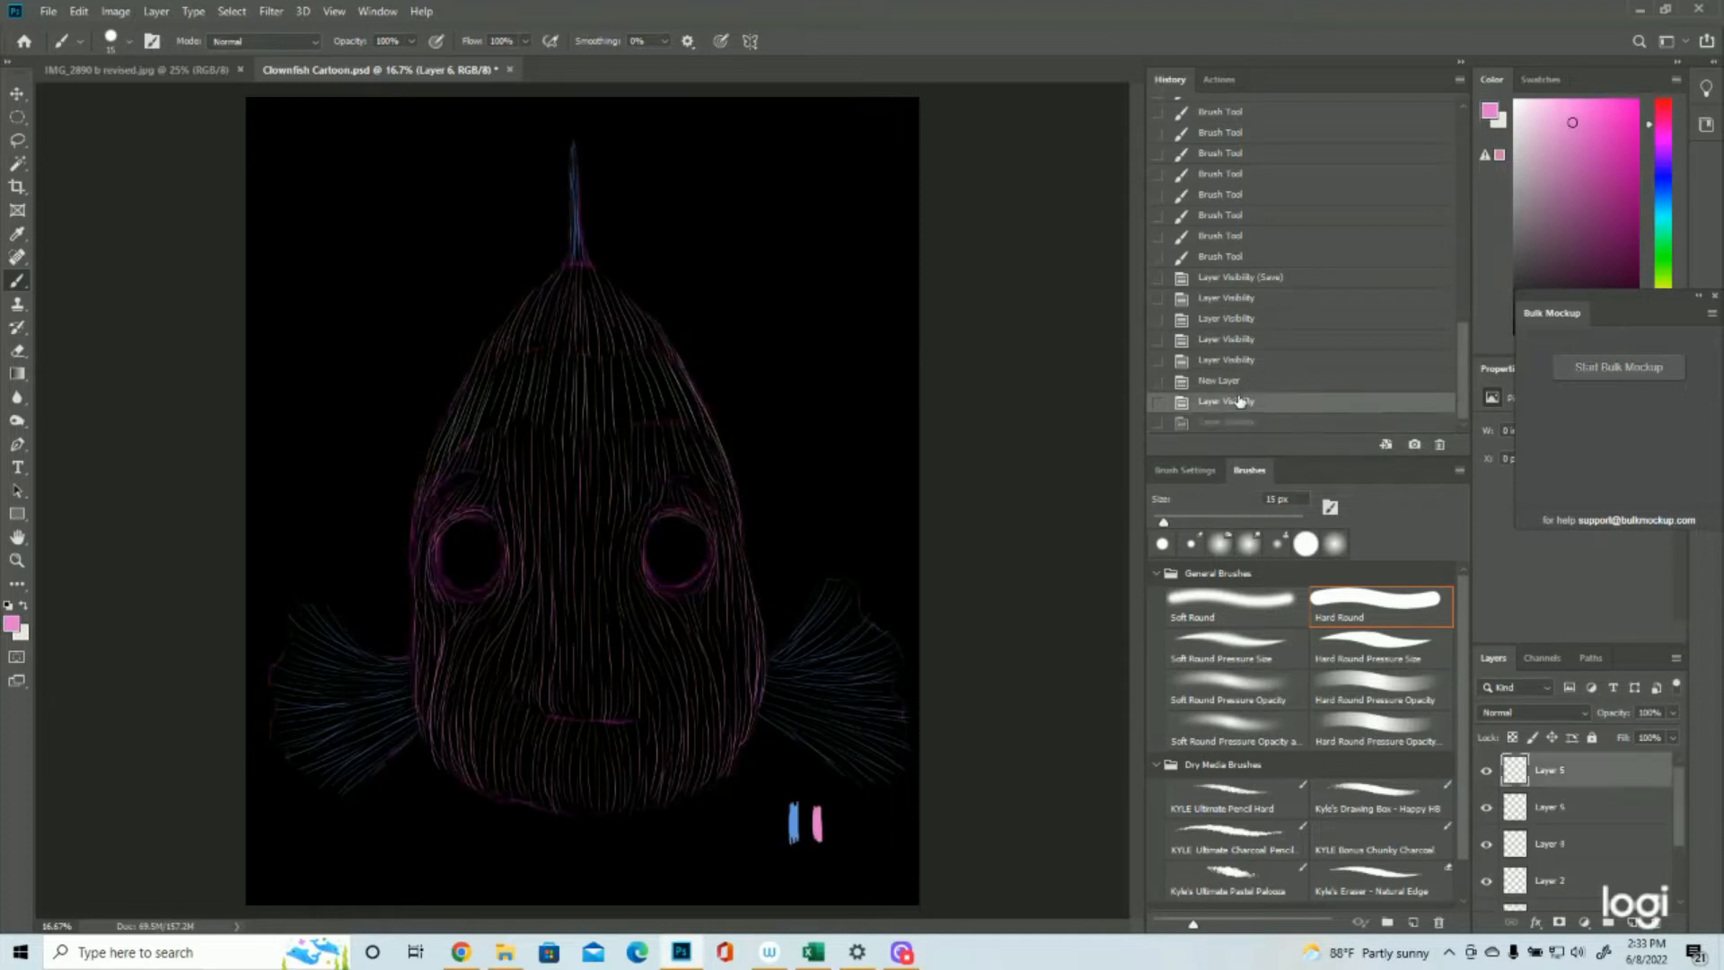
# Step: Paint short pink strokes around the outer side and underside of the left eye, replacing the last two strokes
pyautogui.moveTo(429, 525); pyautogui.dragTo(418, 640)
pyautogui.moveTo(437, 584)
pyautogui.mouseDown()
pyautogui.moveTo(490, 598)
pyautogui.moveTo(502, 613)
pyautogui.moveTo(506, 571)
pyautogui.moveTo(485, 607)
pyautogui.mouseUp()
pyautogui.moveTo(485, 607); pyautogui.dragTo(451, 649)
pyautogui.moveTo(489, 584); pyautogui.dragTo(474, 608)
pyautogui.moveTo(473, 603); pyautogui.dragTo(457, 618)
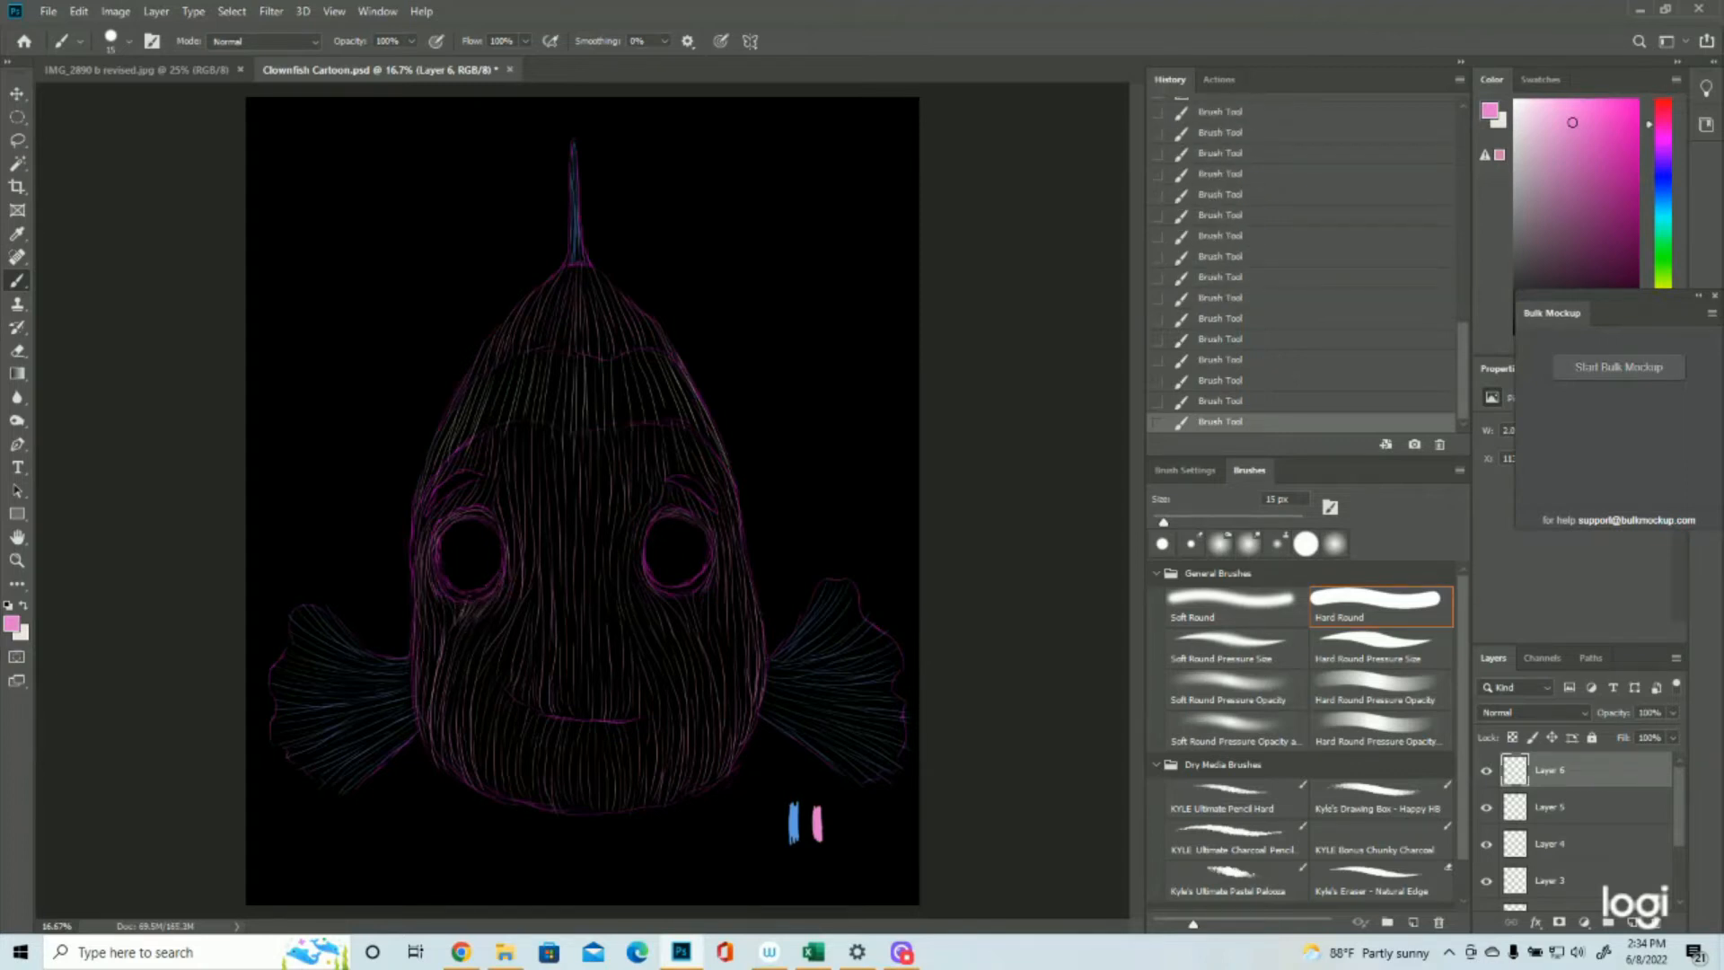
pyautogui.click(1240, 381)
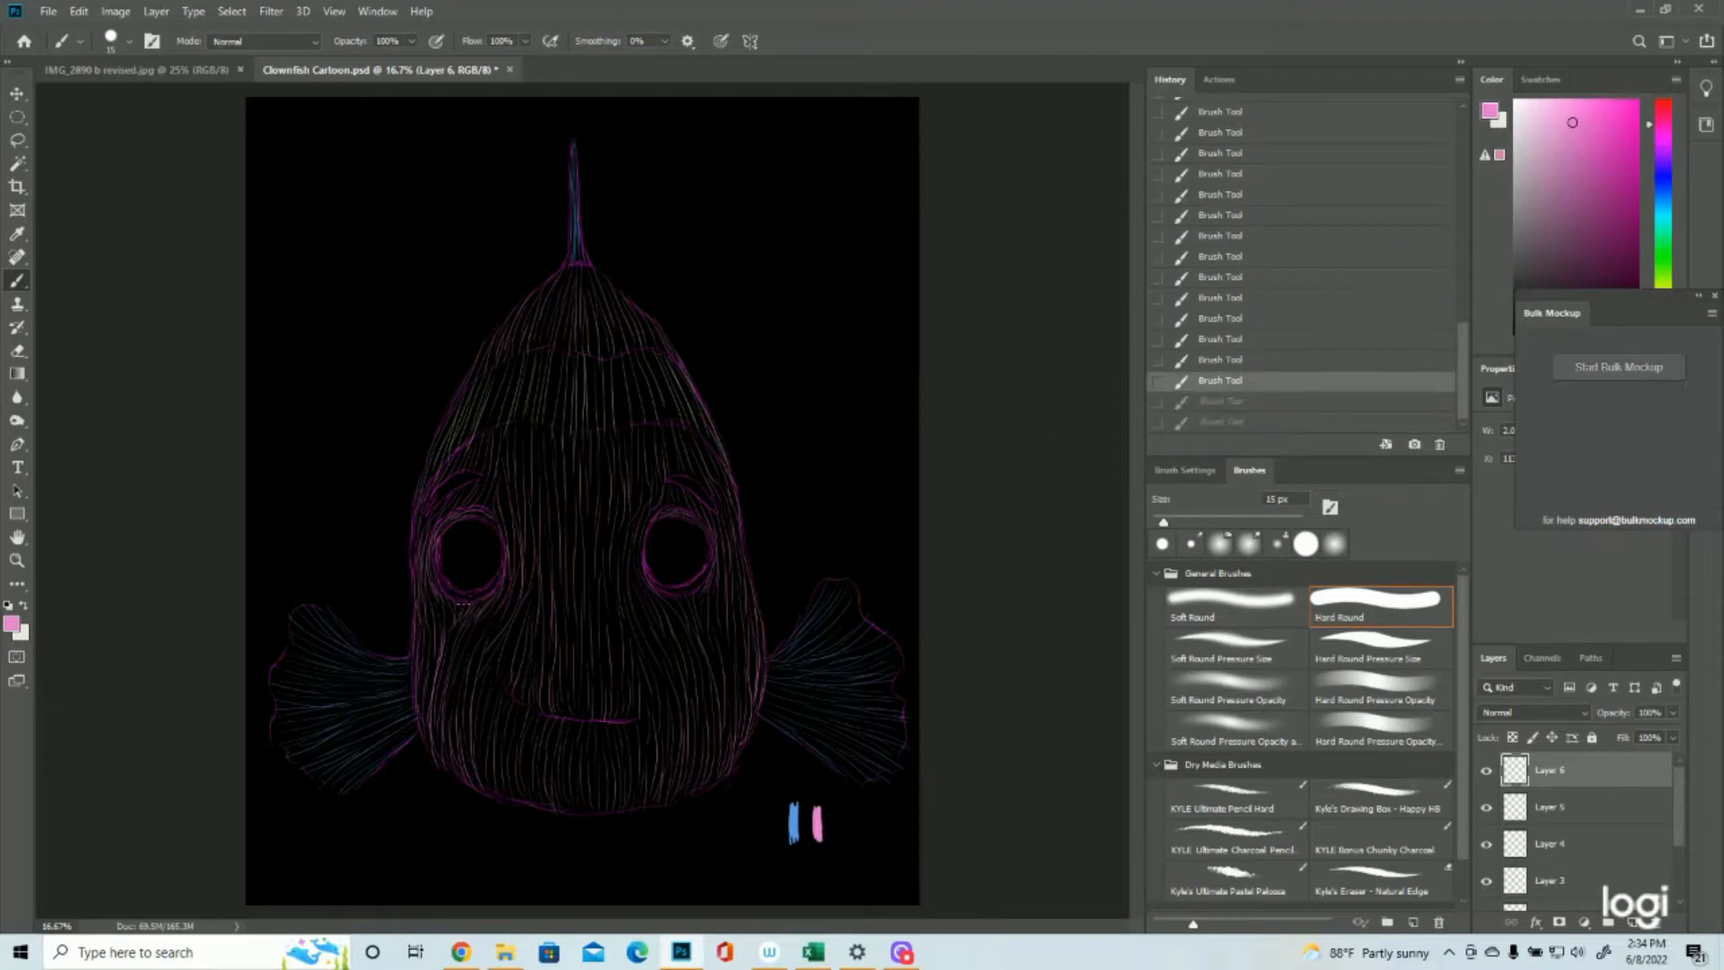
pyautogui.moveTo(473, 596); pyautogui.dragTo(456, 612)
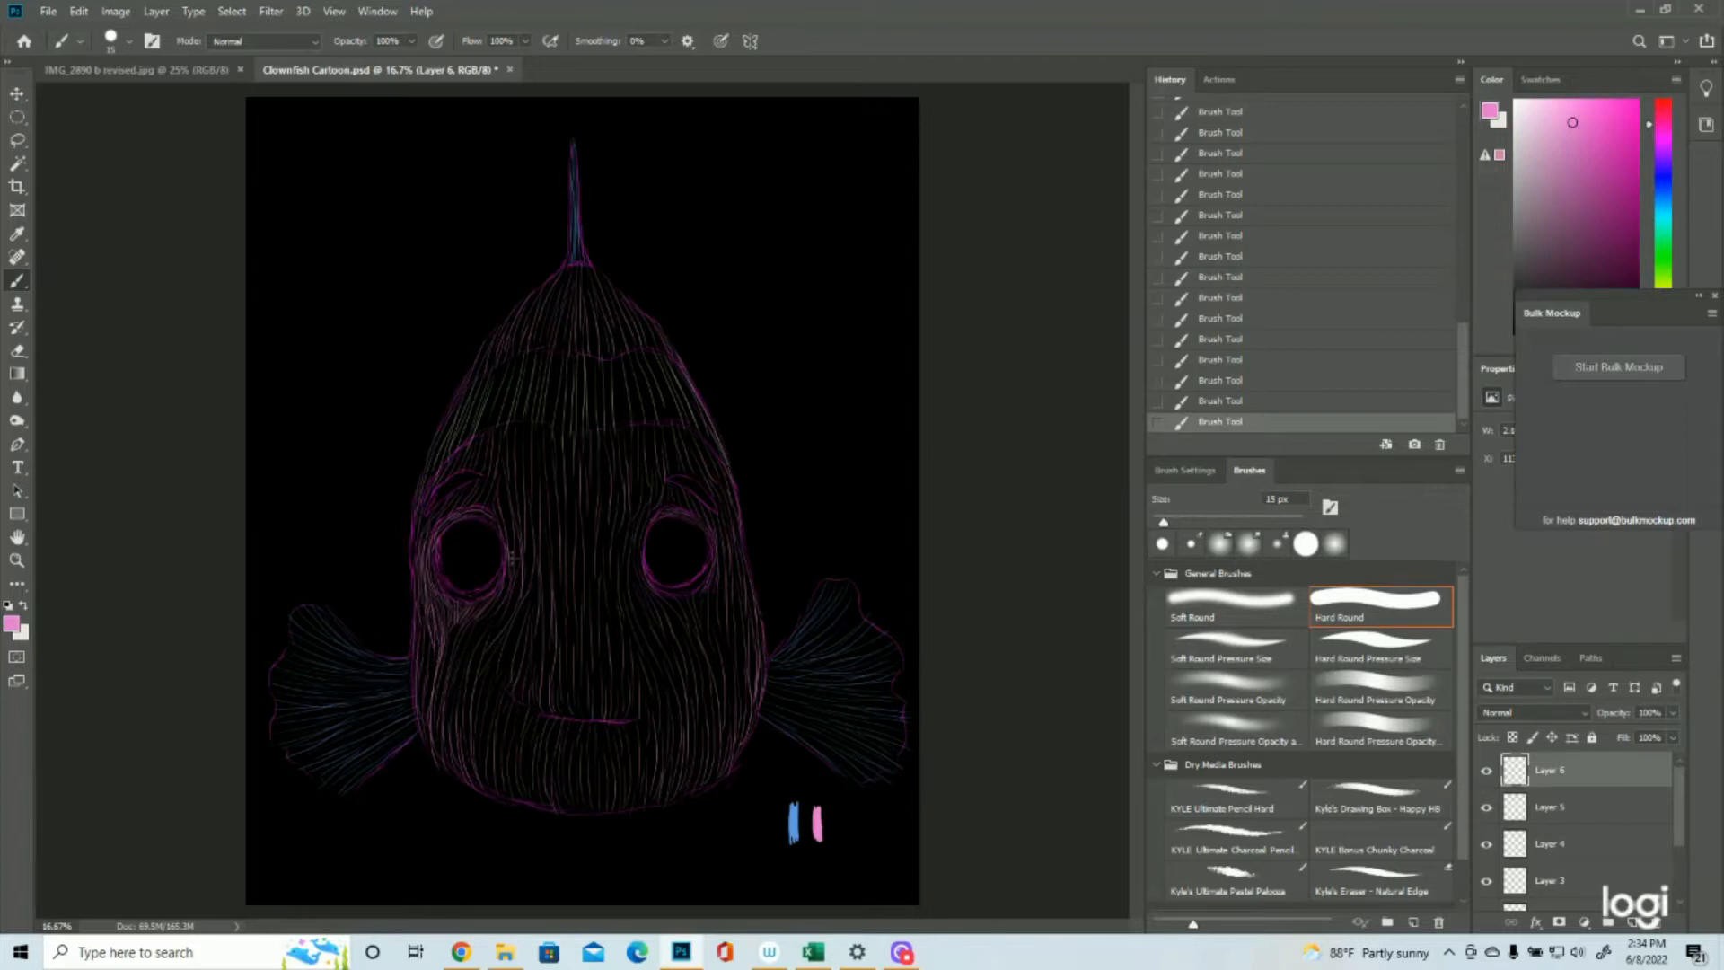
# Step: Paint curved pink strokes from the inner side of the left eye down across the left cheek
pyautogui.moveTo(532, 542); pyautogui.dragTo(527, 579)
pyautogui.moveTo(514, 605); pyautogui.dragTo(472, 687)
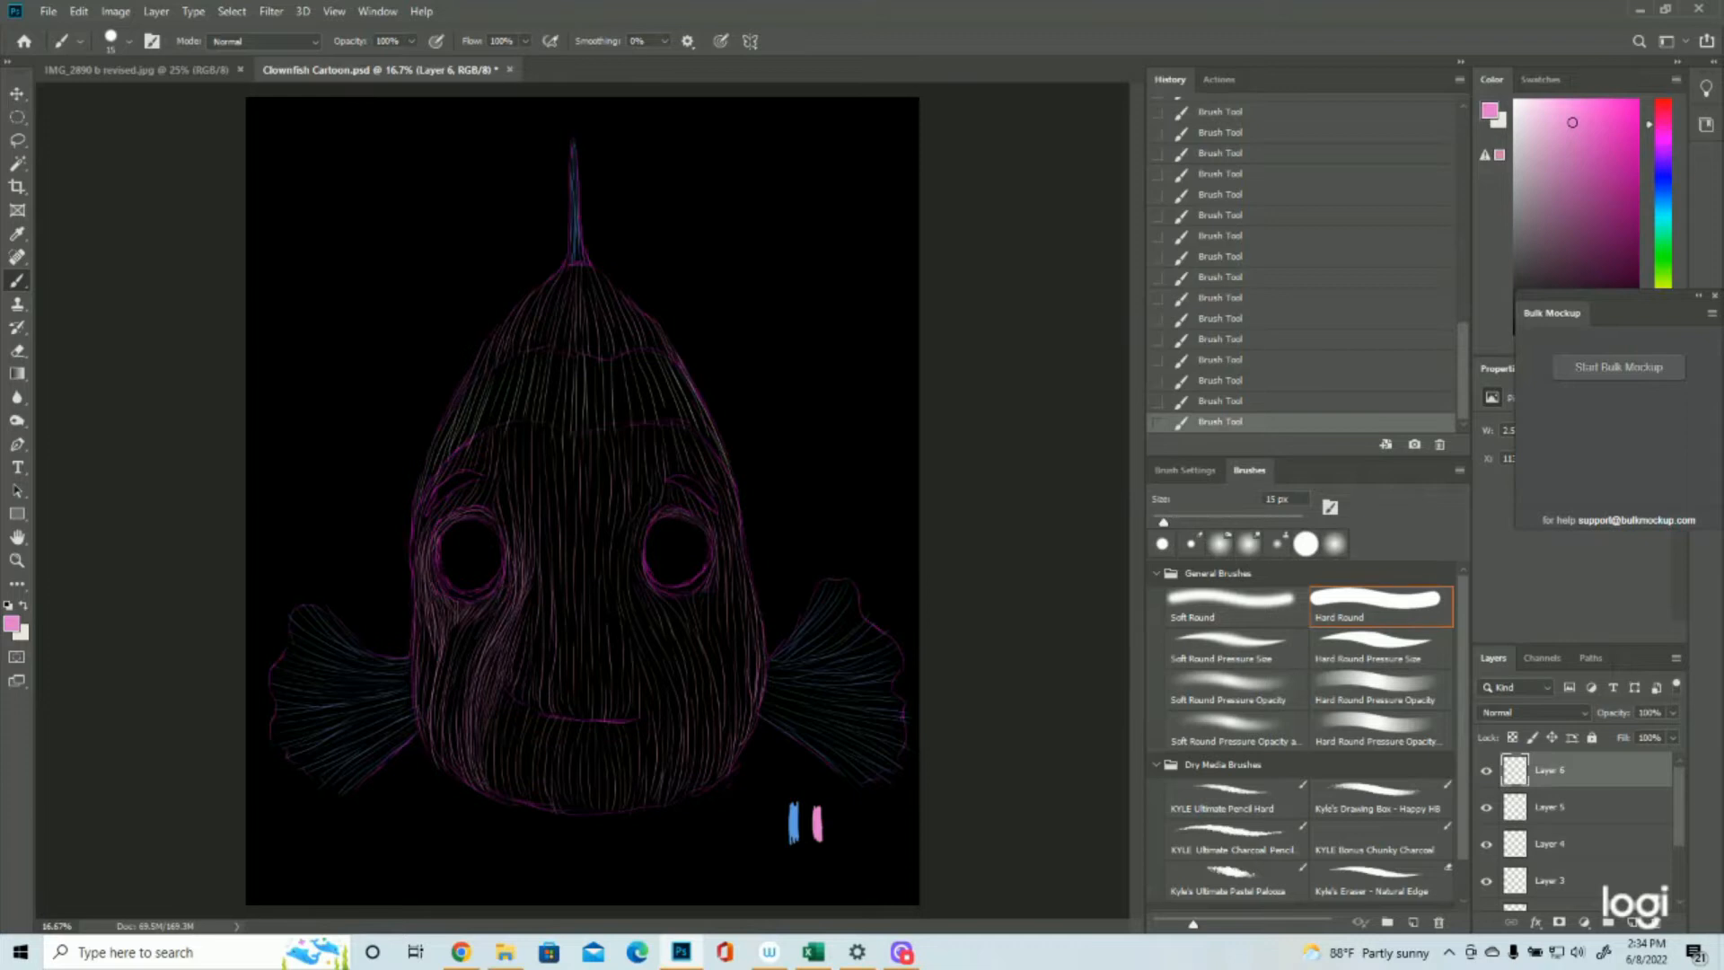
pyautogui.moveTo(493, 603); pyautogui.dragTo(452, 692)
pyautogui.moveTo(474, 622); pyautogui.dragTo(455, 680)
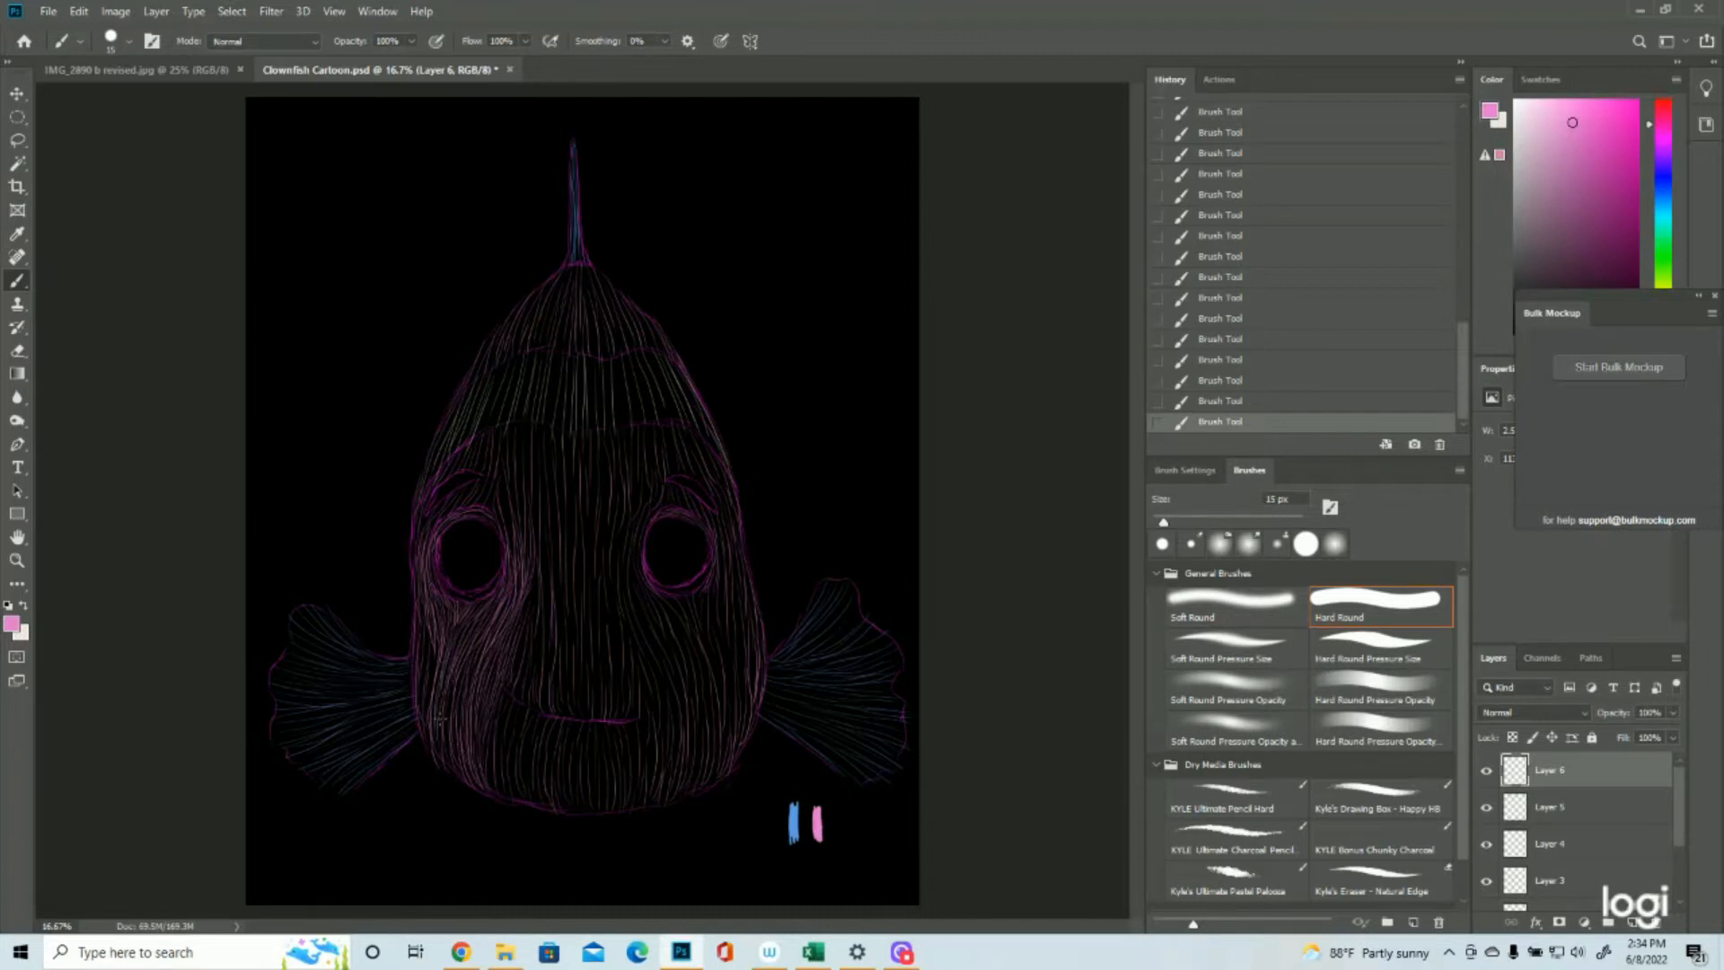
pyautogui.moveTo(459, 655); pyautogui.dragTo(451, 765)
pyautogui.moveTo(442, 638); pyautogui.dragTo(426, 723)
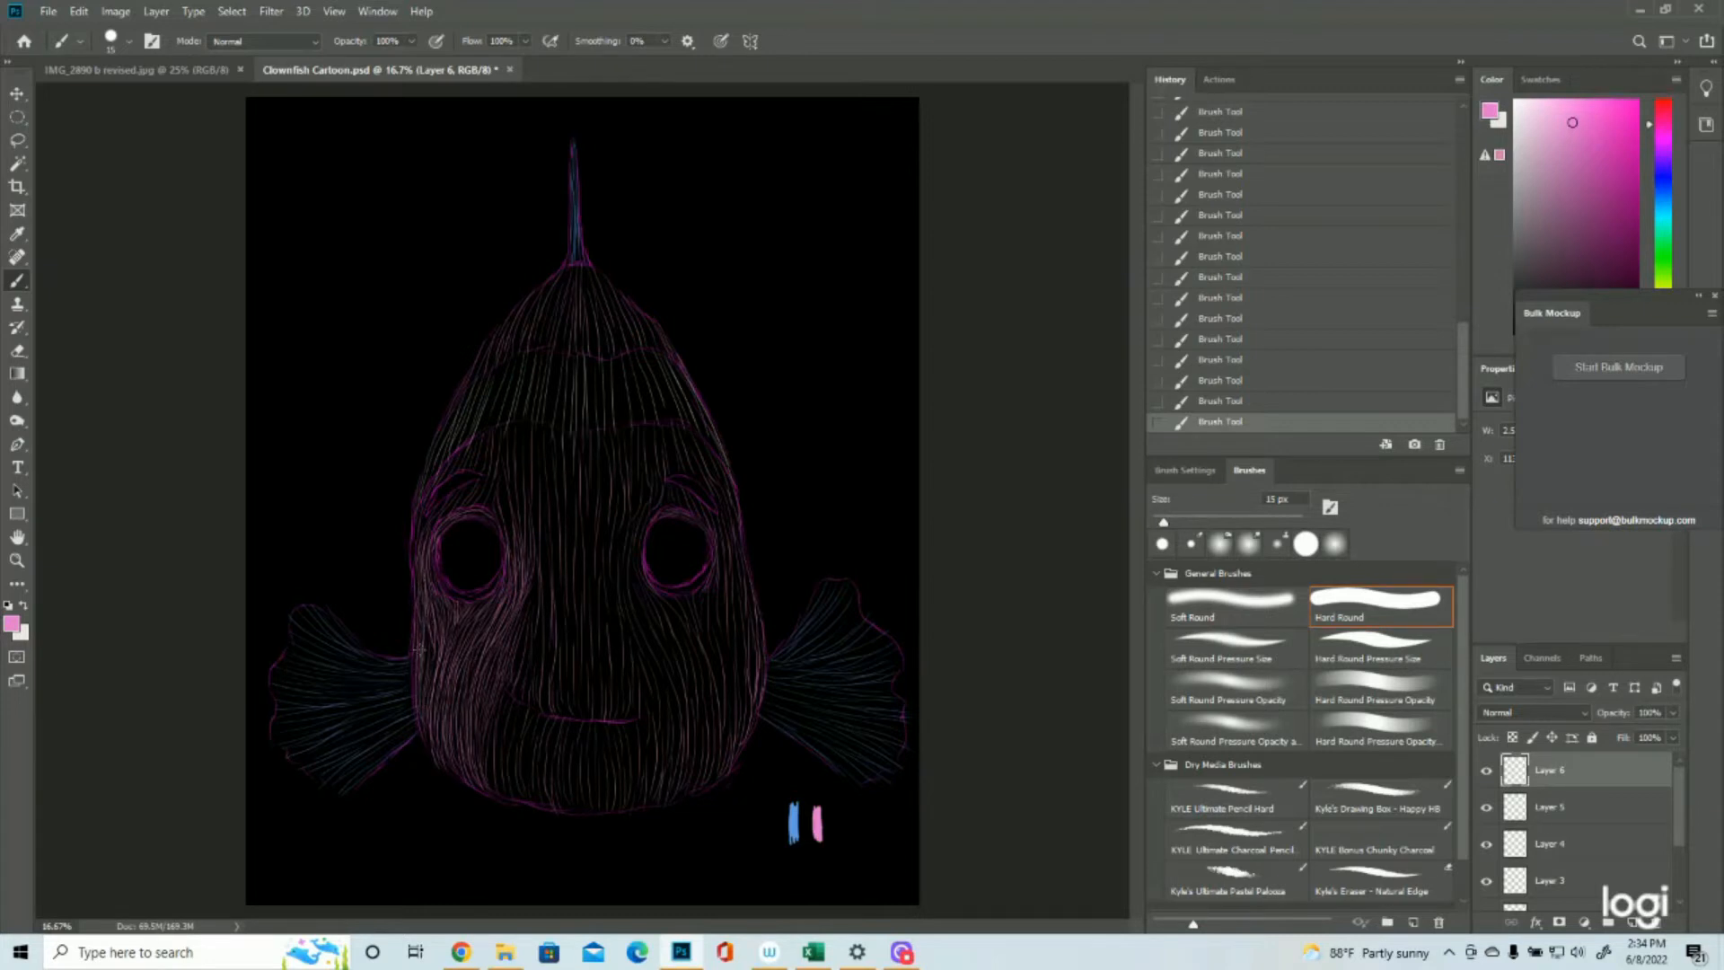
pyautogui.moveTo(426, 658); pyautogui.dragTo(429, 701)
# Step: Paint pink strokes along the mouth, down the right edge of the face, and around the left eye and eyebrow
pyautogui.moveTo(645, 692)
pyautogui.mouseDown()
pyautogui.moveTo(605, 731)
pyautogui.moveTo(608, 696)
pyautogui.moveTo(595, 717)
pyautogui.moveTo(581, 691)
pyautogui.moveTo(580, 718)
pyautogui.moveTo(556, 699)
pyautogui.moveTo(573, 731)
pyautogui.moveTo(522, 700)
pyautogui.mouseUp()
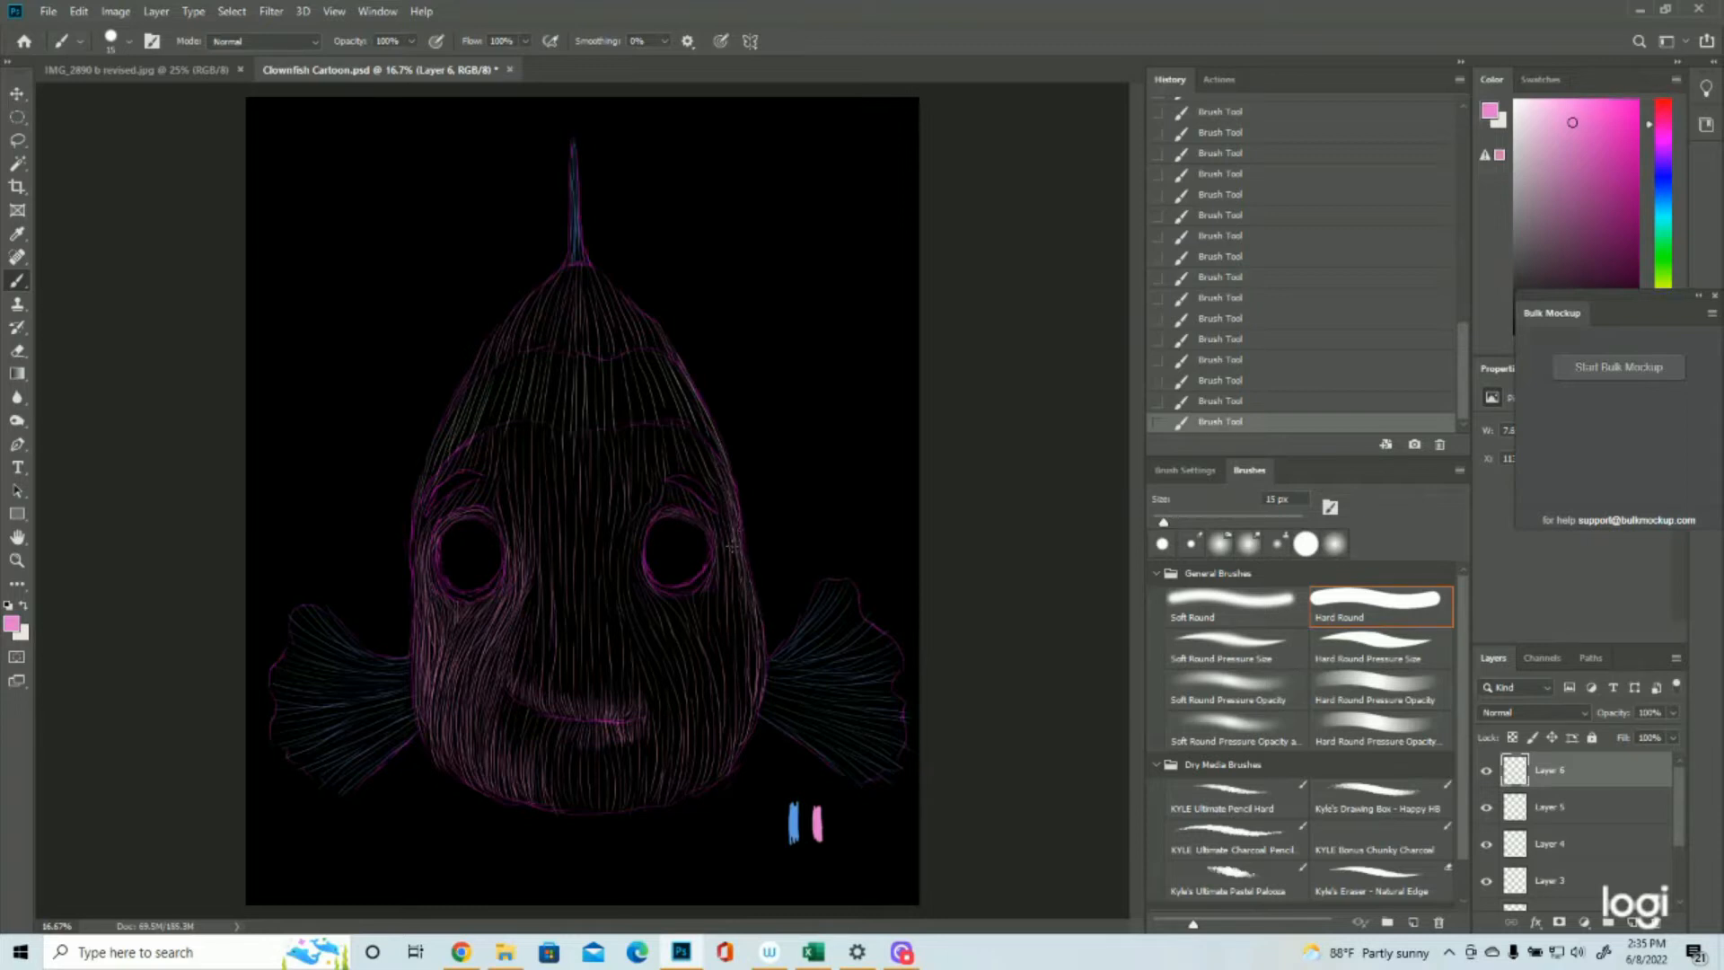
pyautogui.moveTo(756, 691)
pyautogui.mouseDown()
pyautogui.moveTo(762, 629)
pyautogui.moveTo(762, 658)
pyautogui.mouseUp()
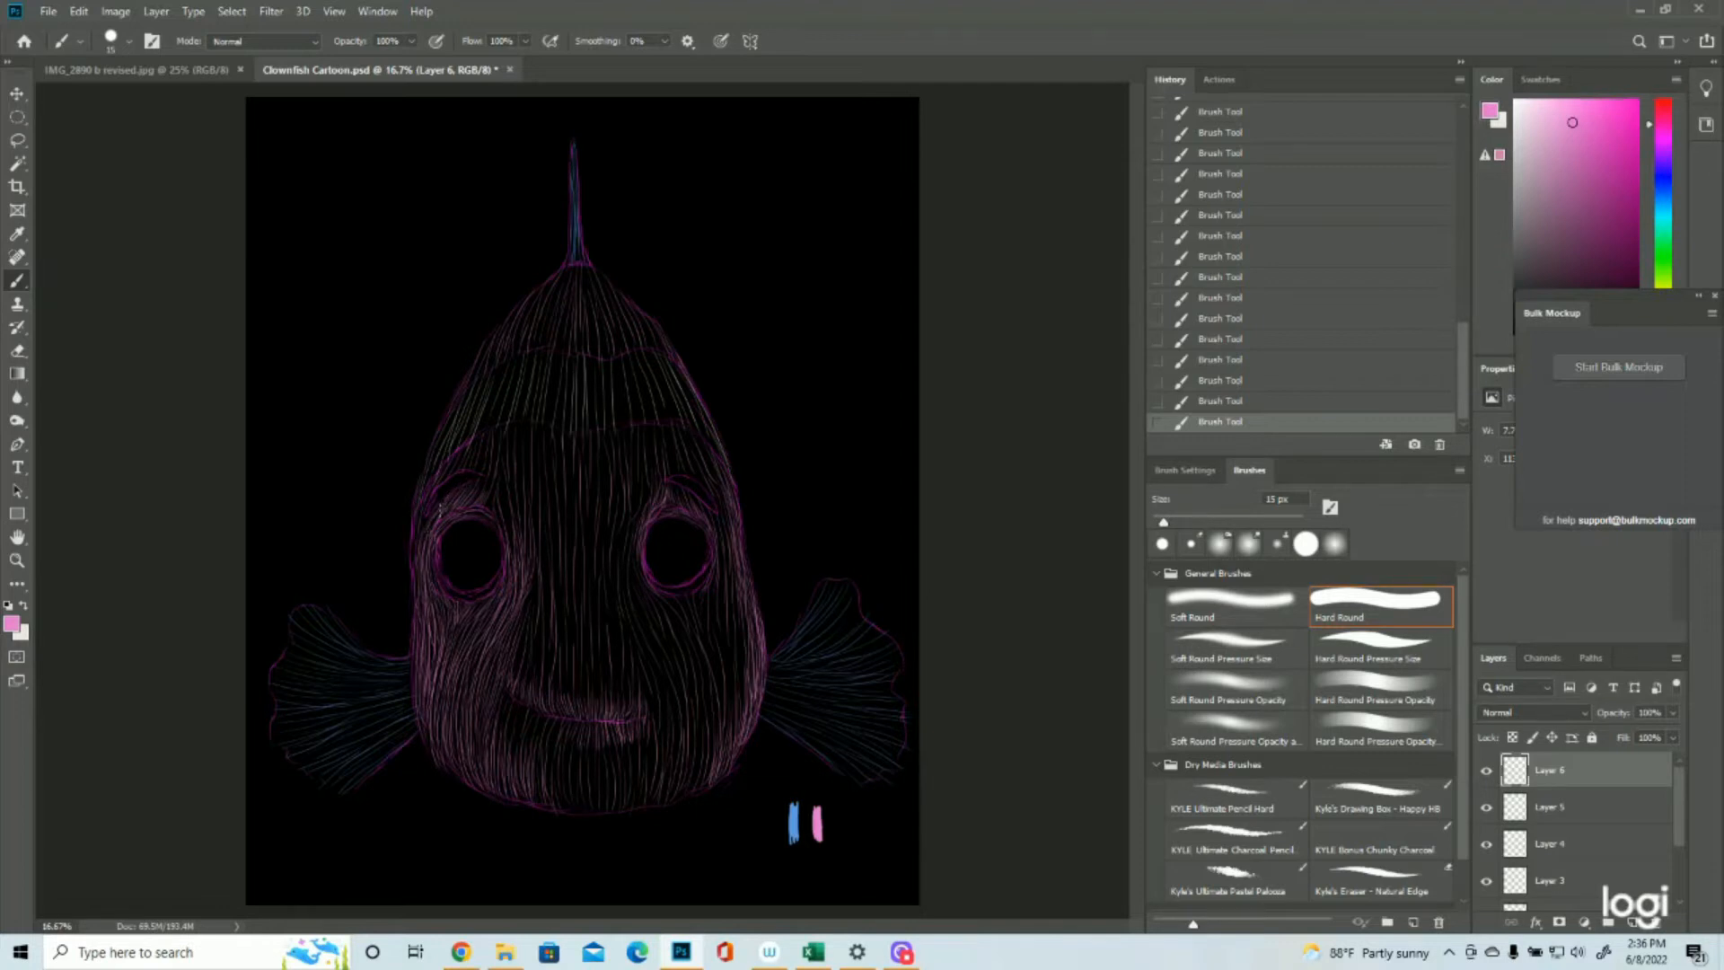
pyautogui.moveTo(422, 517); pyautogui.dragTo(419, 545)
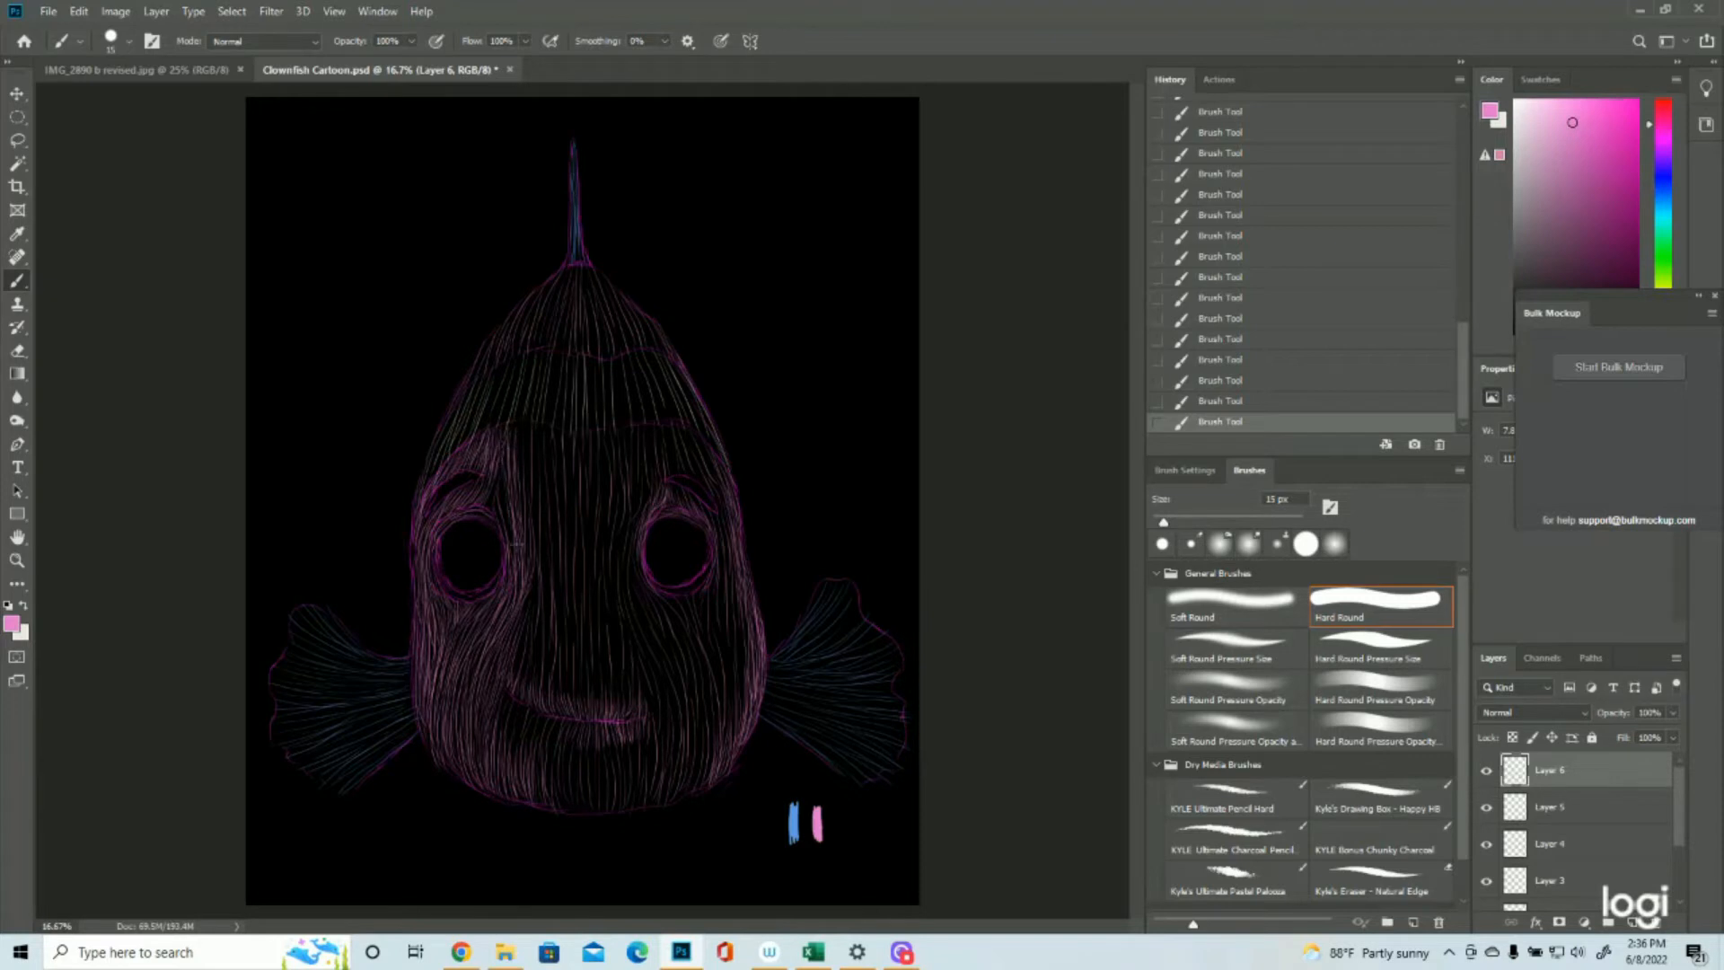
pyautogui.moveTo(493, 493); pyautogui.dragTo(506, 539)
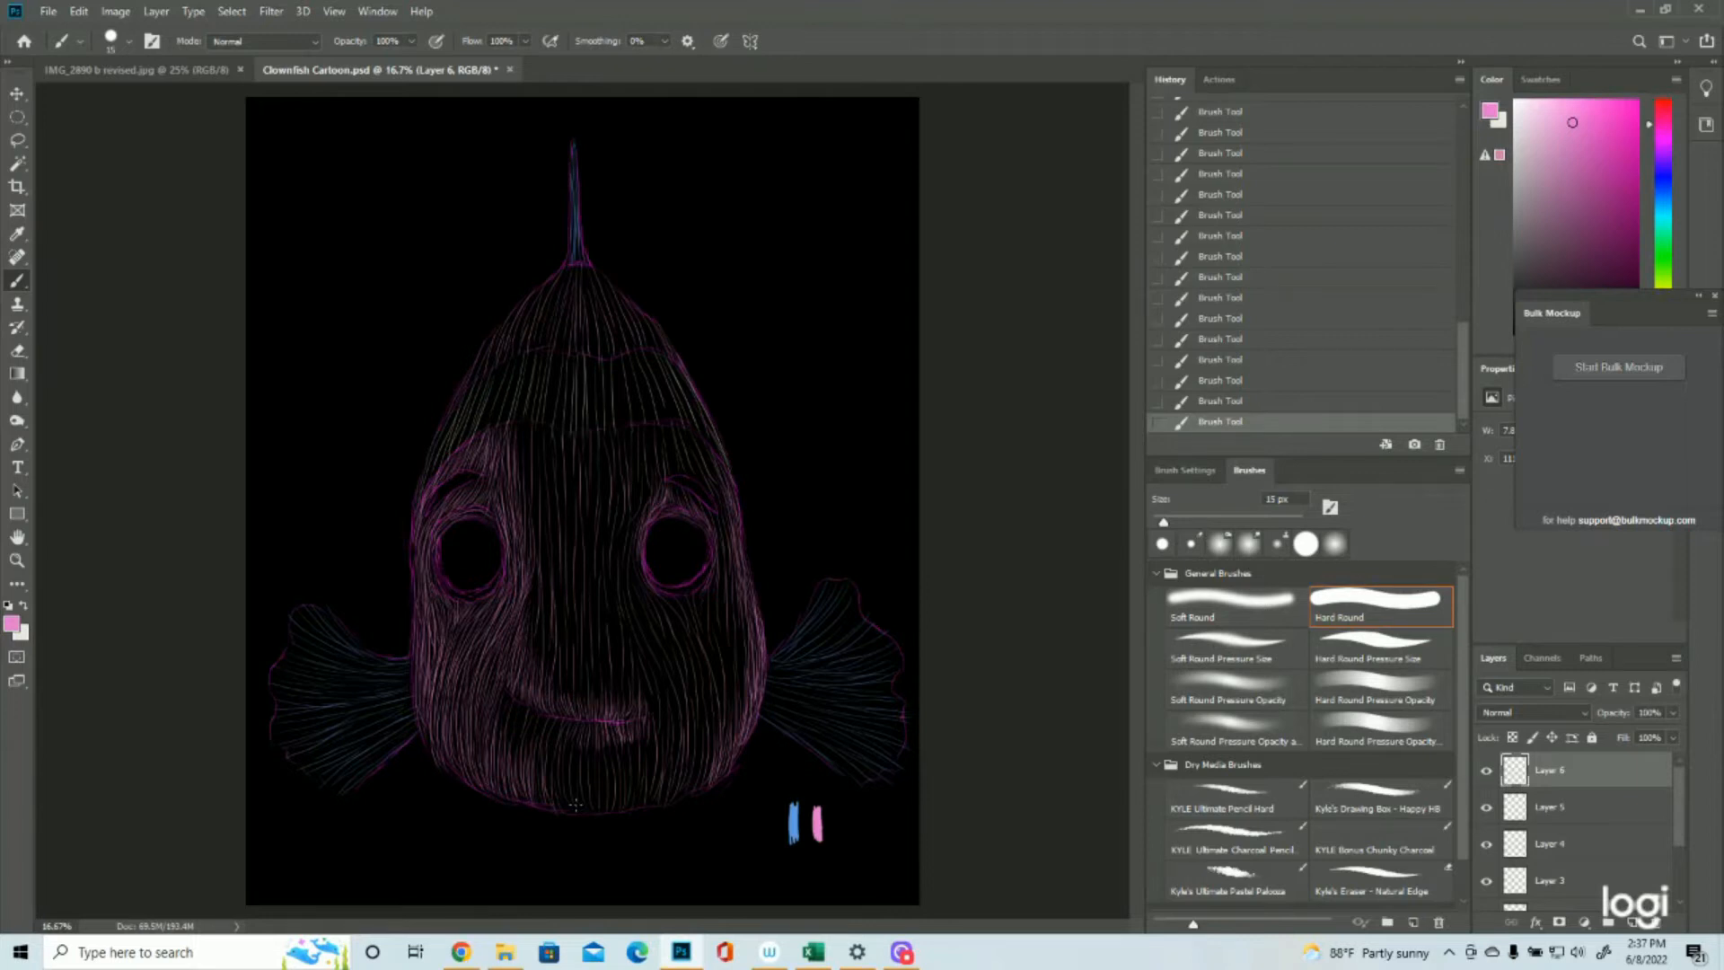
# Step: Fill the chin and the area just below the mouth with short vertical pink strokes
pyautogui.moveTo(682, 801); pyautogui.dragTo(705, 752)
pyautogui.moveTo(653, 809)
pyautogui.mouseDown()
pyautogui.moveTo(660, 761)
pyautogui.moveTo(619, 761)
pyautogui.mouseUp()
pyautogui.moveTo(585, 813); pyautogui.dragTo(586, 760)
pyautogui.moveTo(552, 790)
pyautogui.mouseDown()
pyautogui.moveTo(555, 754)
pyautogui.moveTo(625, 748)
pyautogui.mouseUp()
pyautogui.moveTo(646, 785); pyautogui.dragTo(650, 738)
pyautogui.moveTo(695, 774); pyautogui.dragTo(701, 722)
pyautogui.moveTo(544, 717); pyautogui.dragTo(555, 736)
pyautogui.moveTo(506, 704); pyautogui.dragTo(516, 731)
# Step: Add pink strokes beside the left forehead, along both edges of the head's tip, and down the sides of the face
pyautogui.moveTo(521, 431); pyautogui.dragTo(528, 537)
pyautogui.moveTo(557, 275); pyautogui.dragTo(488, 367)
pyautogui.moveTo(524, 300)
pyautogui.mouseDown()
pyautogui.moveTo(463, 381)
pyautogui.moveTo(515, 354)
pyautogui.mouseUp()
pyautogui.moveTo(420, 546); pyautogui.dragTo(414, 621)
pyautogui.moveTo(588, 266); pyautogui.dragTo(674, 356)
pyautogui.moveTo(713, 438); pyautogui.dragTo(726, 476)
pyautogui.moveTo(438, 540); pyautogui.dragTo(434, 573)
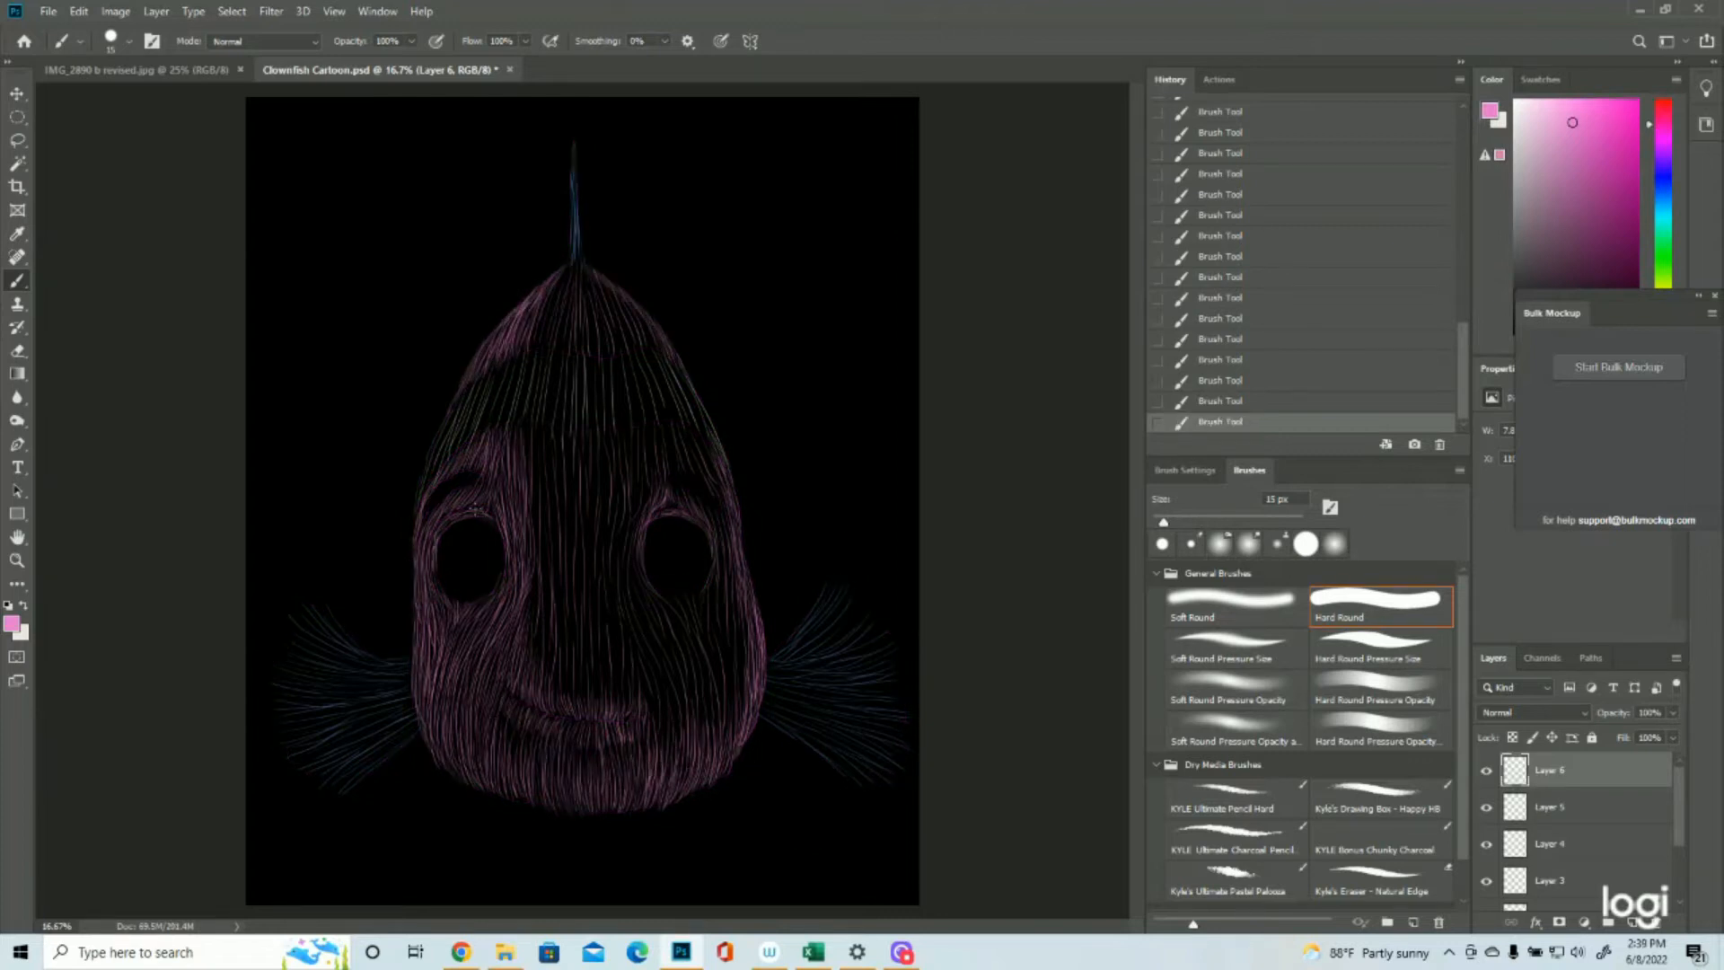
# Step: Turn the Layer 2 sketch on and paint dense pink strokes along the underside and inner edge of the right eye
pyautogui.scroll(-1, 1486, 880)
pyautogui.click(1486, 883)
pyautogui.click(1486, 883)
pyautogui.click(1486, 883)
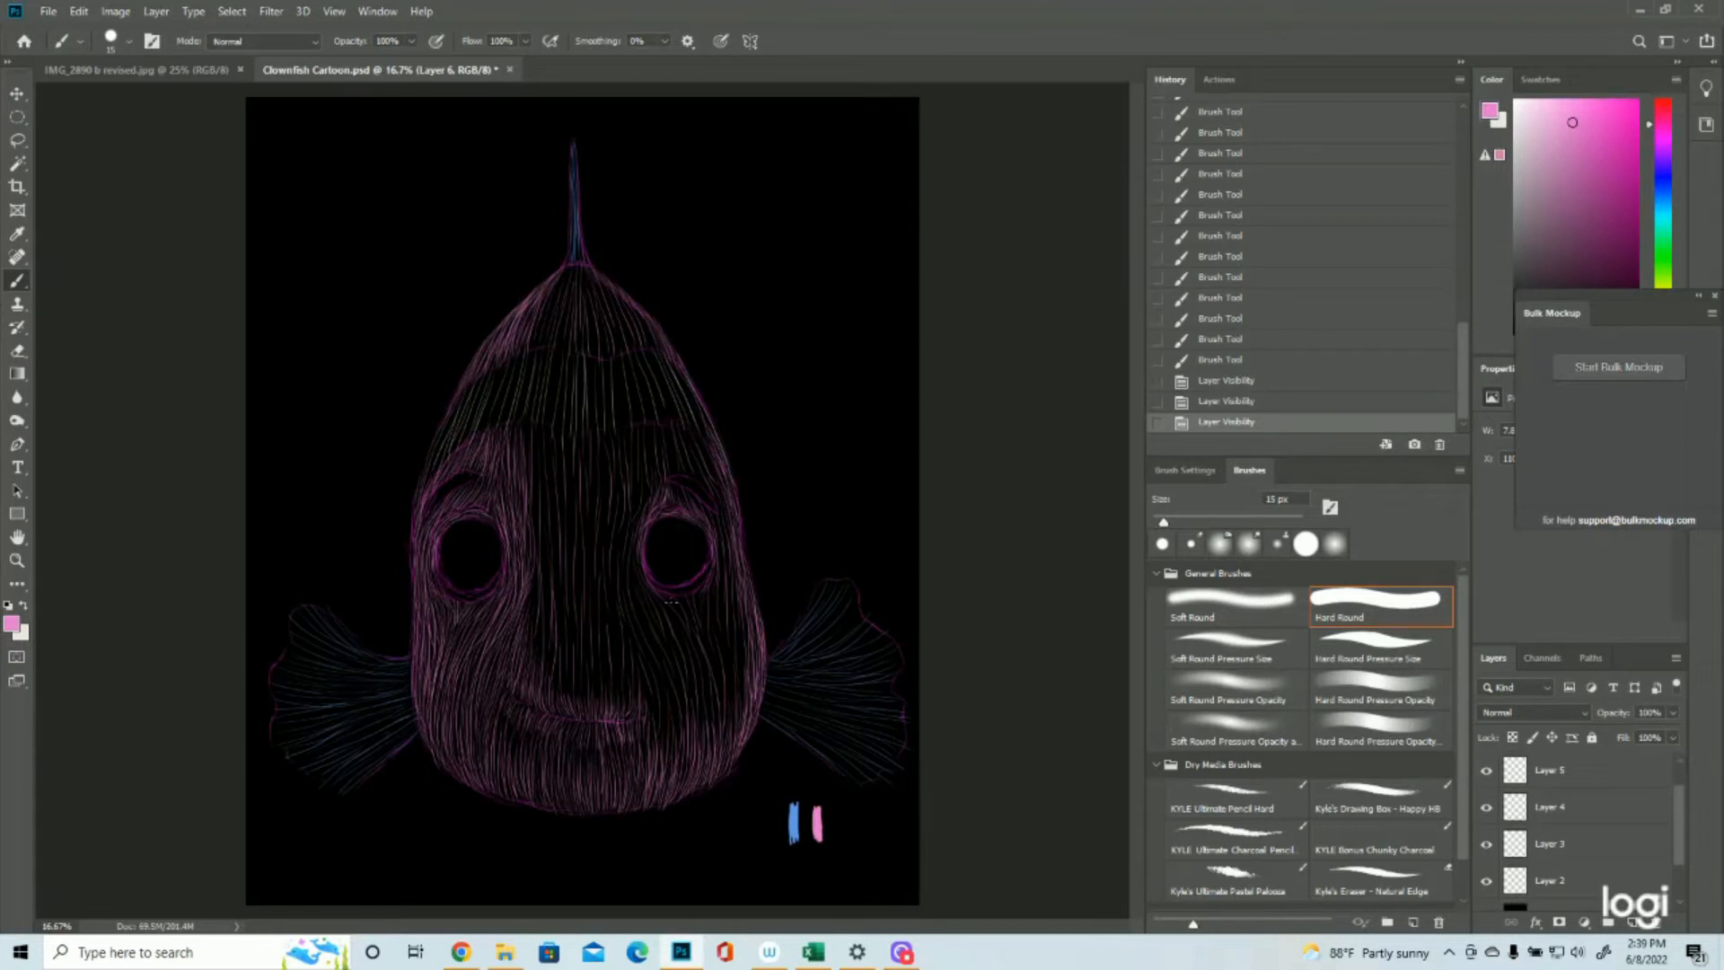
pyautogui.moveTo(665, 593); pyautogui.dragTo(685, 623)
pyautogui.moveTo(674, 595); pyautogui.dragTo(688, 624)
pyautogui.moveTo(677, 596); pyautogui.dragTo(690, 625)
pyautogui.moveTo(680, 597); pyautogui.dragTo(694, 620)
pyautogui.moveTo(685, 595); pyautogui.dragTo(697, 619)
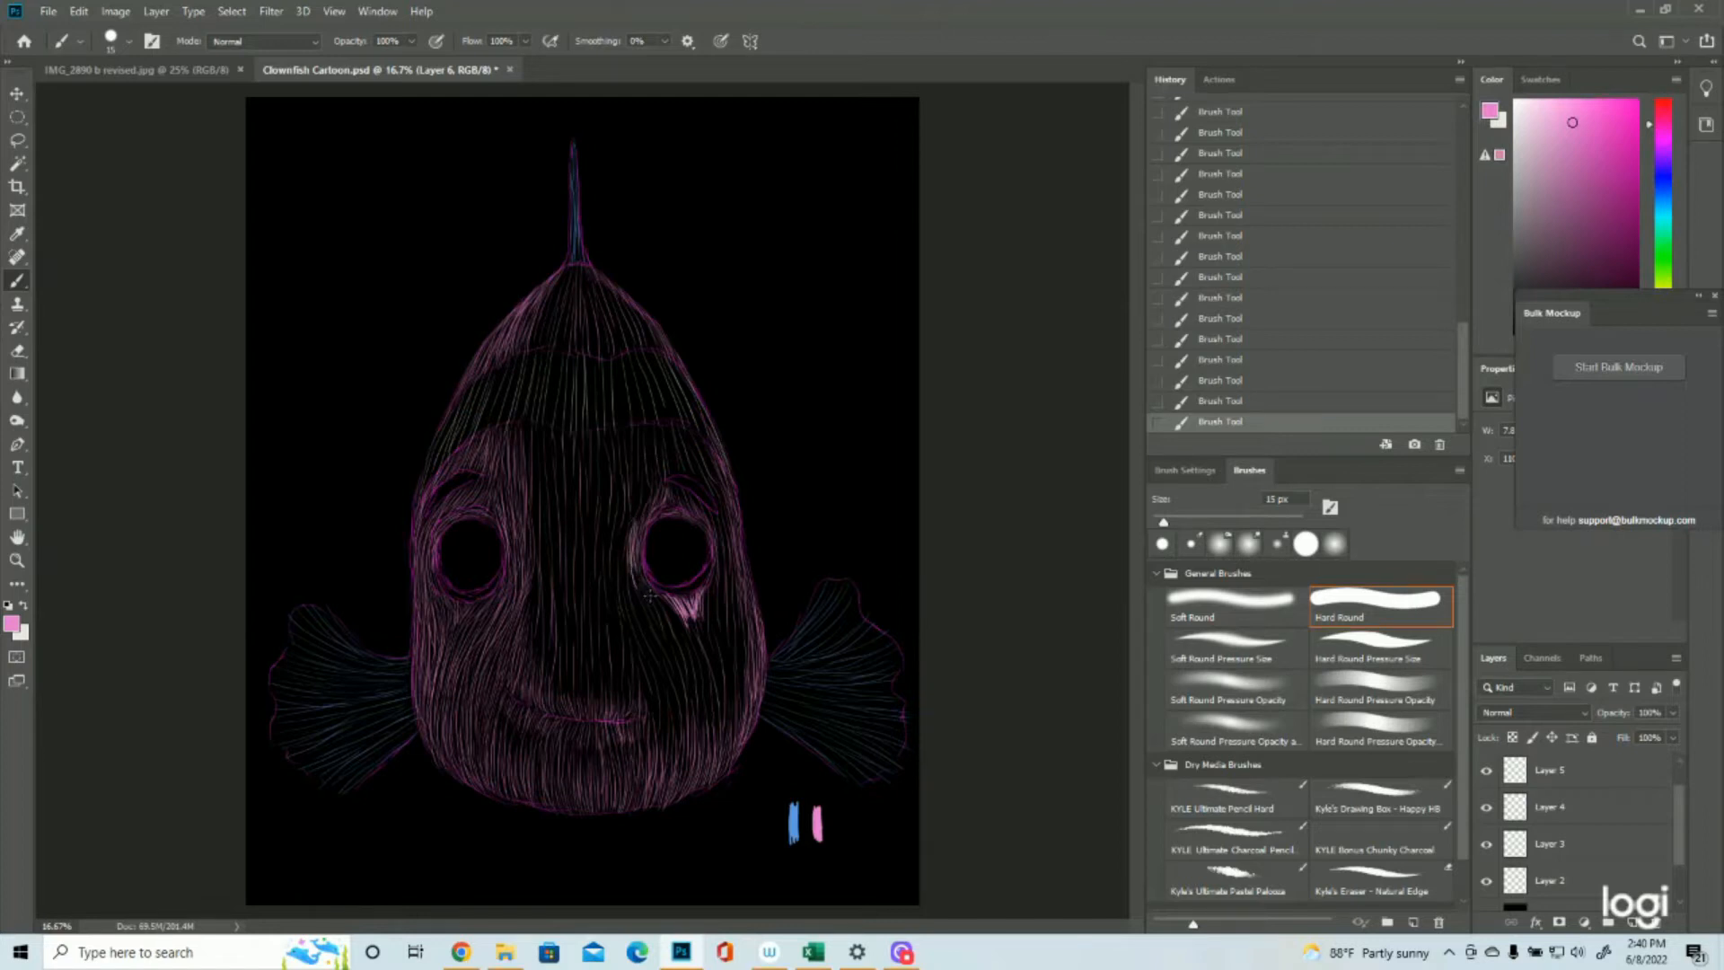
pyautogui.moveTo(633, 568); pyautogui.dragTo(669, 628)
pyautogui.moveTo(650, 597); pyautogui.dragTo(693, 664)
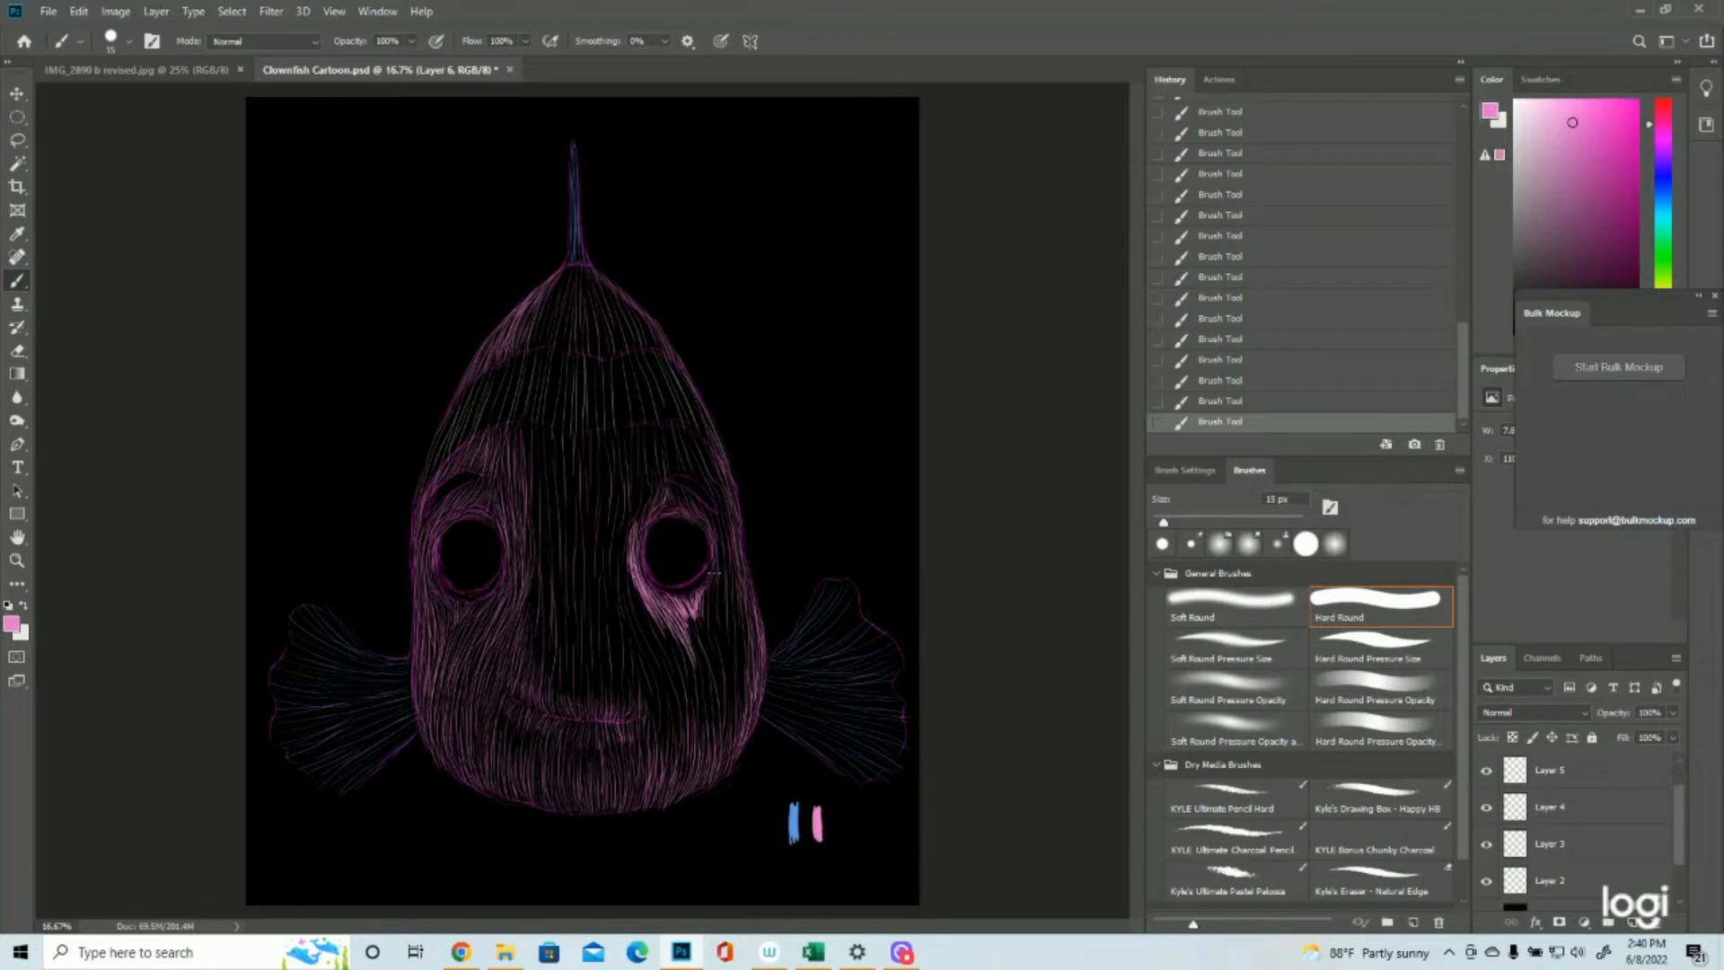
# Step: Paint dense pink strokes down the outer side of the right eye and around the right eyebrow
pyautogui.moveTo(716, 585)
pyautogui.mouseDown()
pyautogui.moveTo(704, 626)
pyautogui.moveTo(736, 634)
pyautogui.moveTo(740, 617)
pyautogui.mouseUp()
pyautogui.moveTo(729, 557)
pyautogui.mouseDown()
pyautogui.moveTo(742, 641)
pyautogui.moveTo(754, 627)
pyautogui.mouseUp()
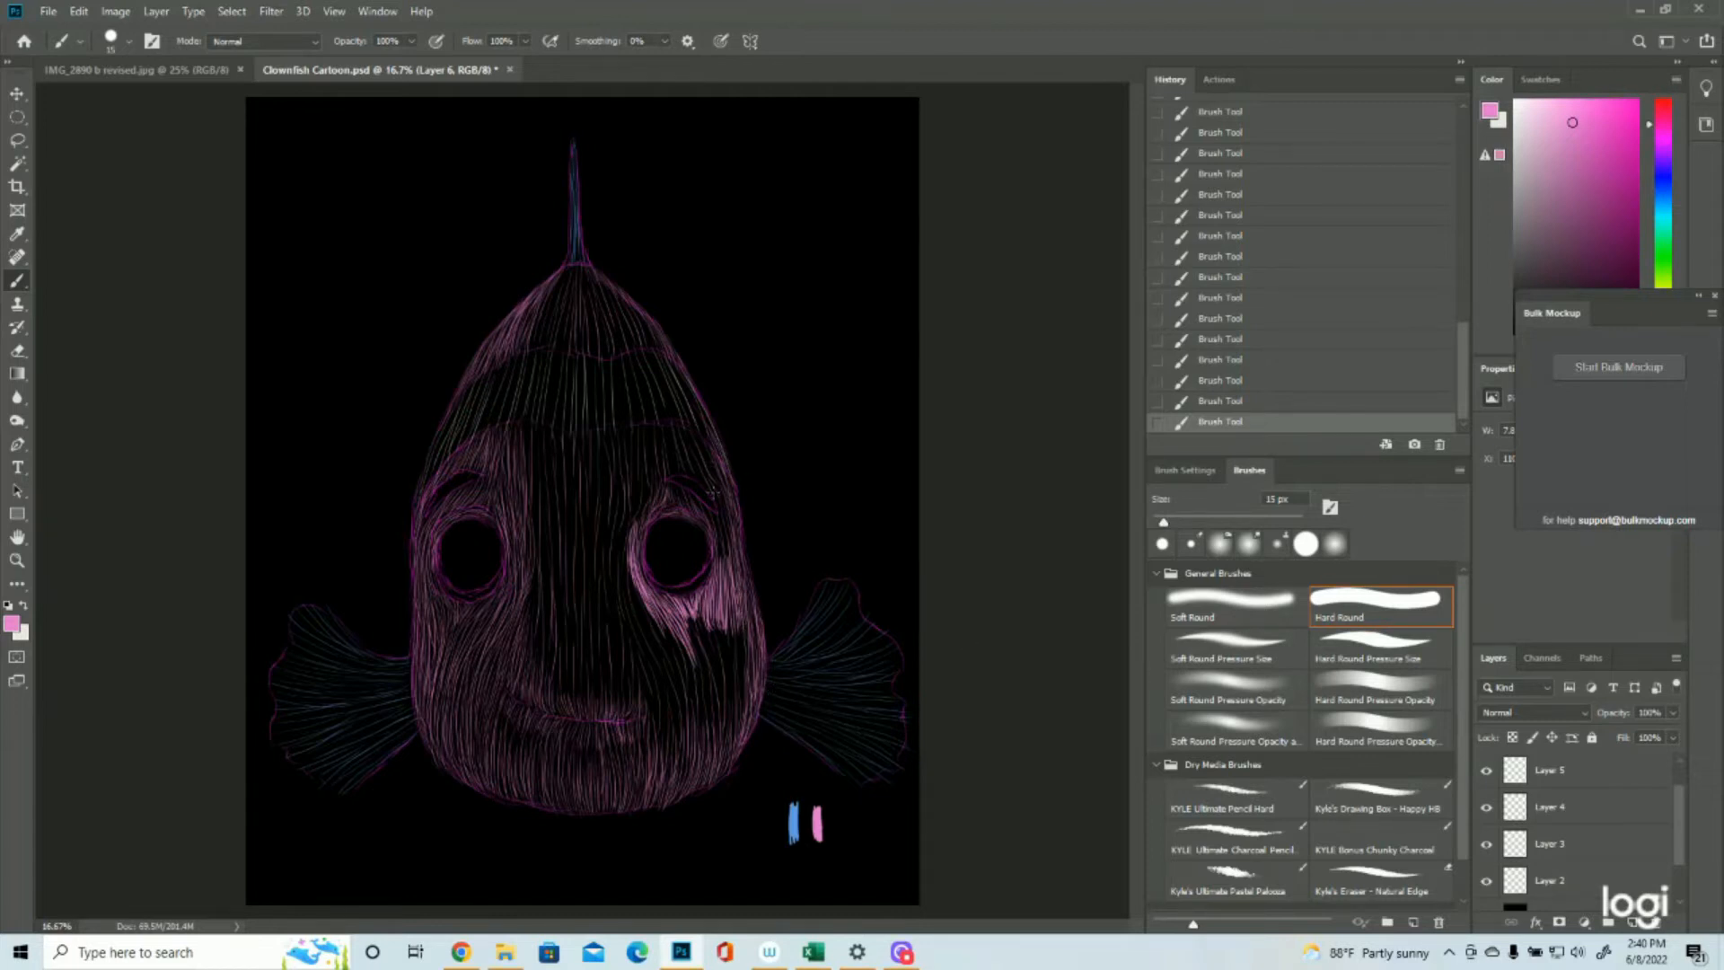
pyautogui.moveTo(703, 474)
pyautogui.mouseDown()
pyautogui.moveTo(720, 512)
pyautogui.moveTo(719, 498)
pyautogui.mouseUp()
pyautogui.moveTo(715, 473); pyautogui.dragTo(727, 516)
pyautogui.moveTo(682, 445); pyautogui.dragTo(679, 476)
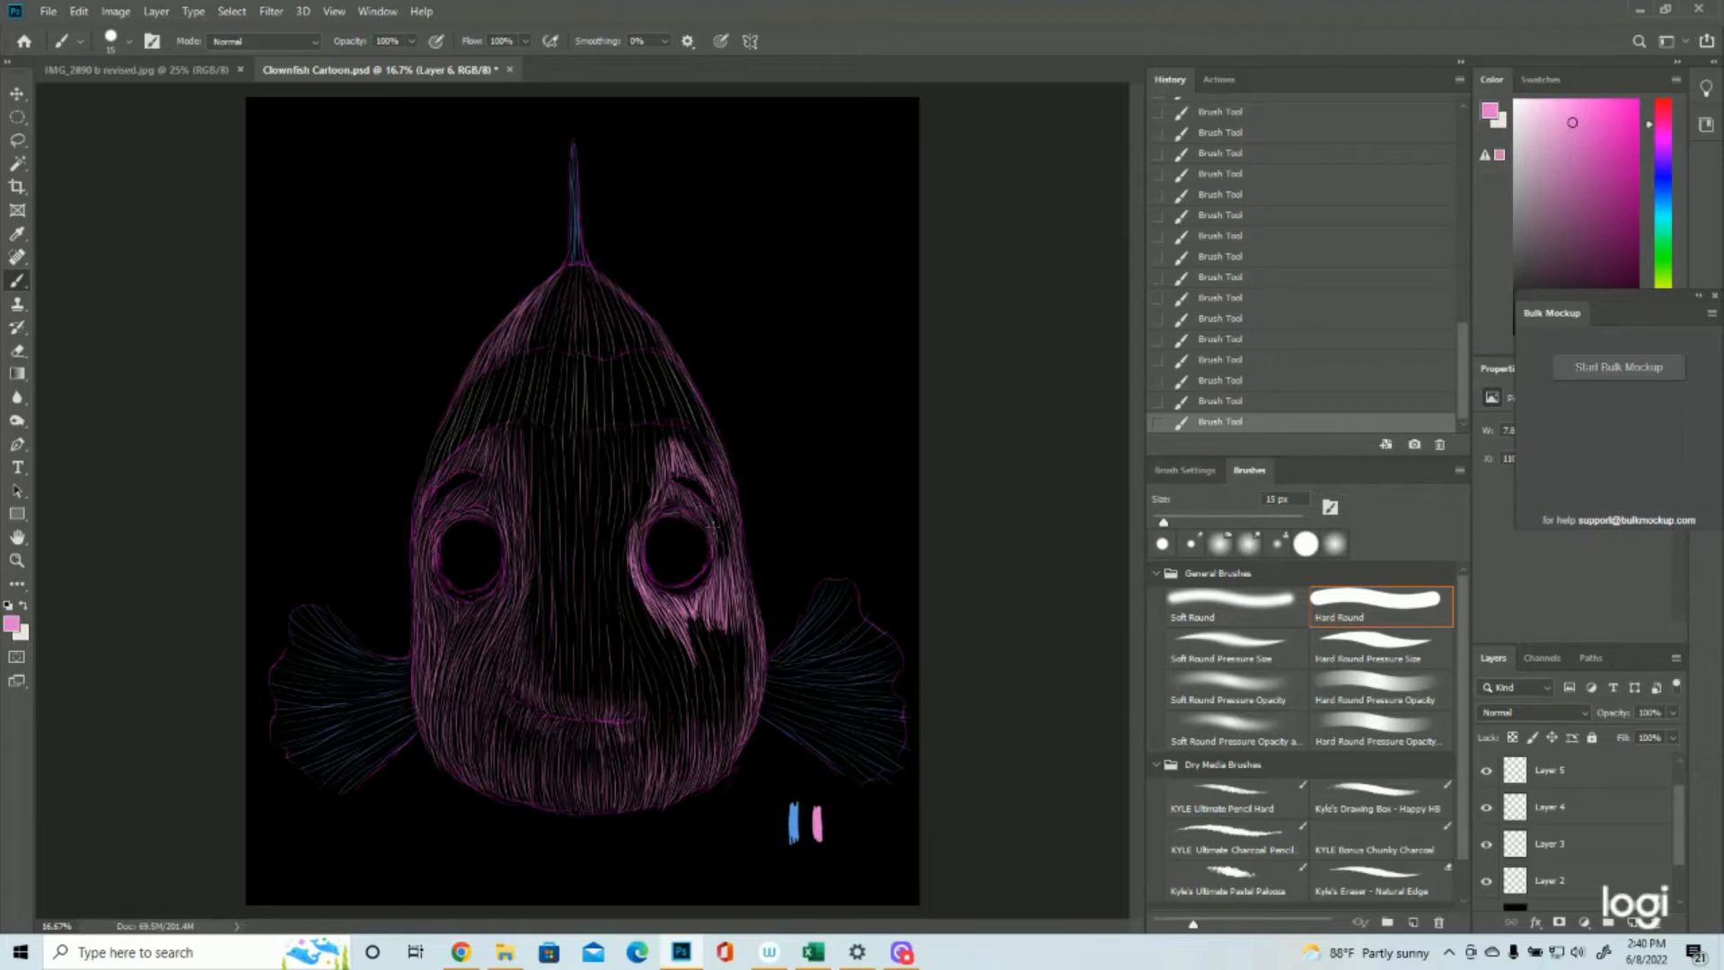
pyautogui.moveTo(723, 515)
pyautogui.mouseDown()
pyautogui.moveTo(729, 554)
pyautogui.moveTo(715, 549)
pyautogui.moveTo(744, 578)
pyautogui.mouseUp()
# Step: Hide the Layer 2 sketch and fill the forehead above the right eyebrow with short pink strokes
pyautogui.click(1487, 880)
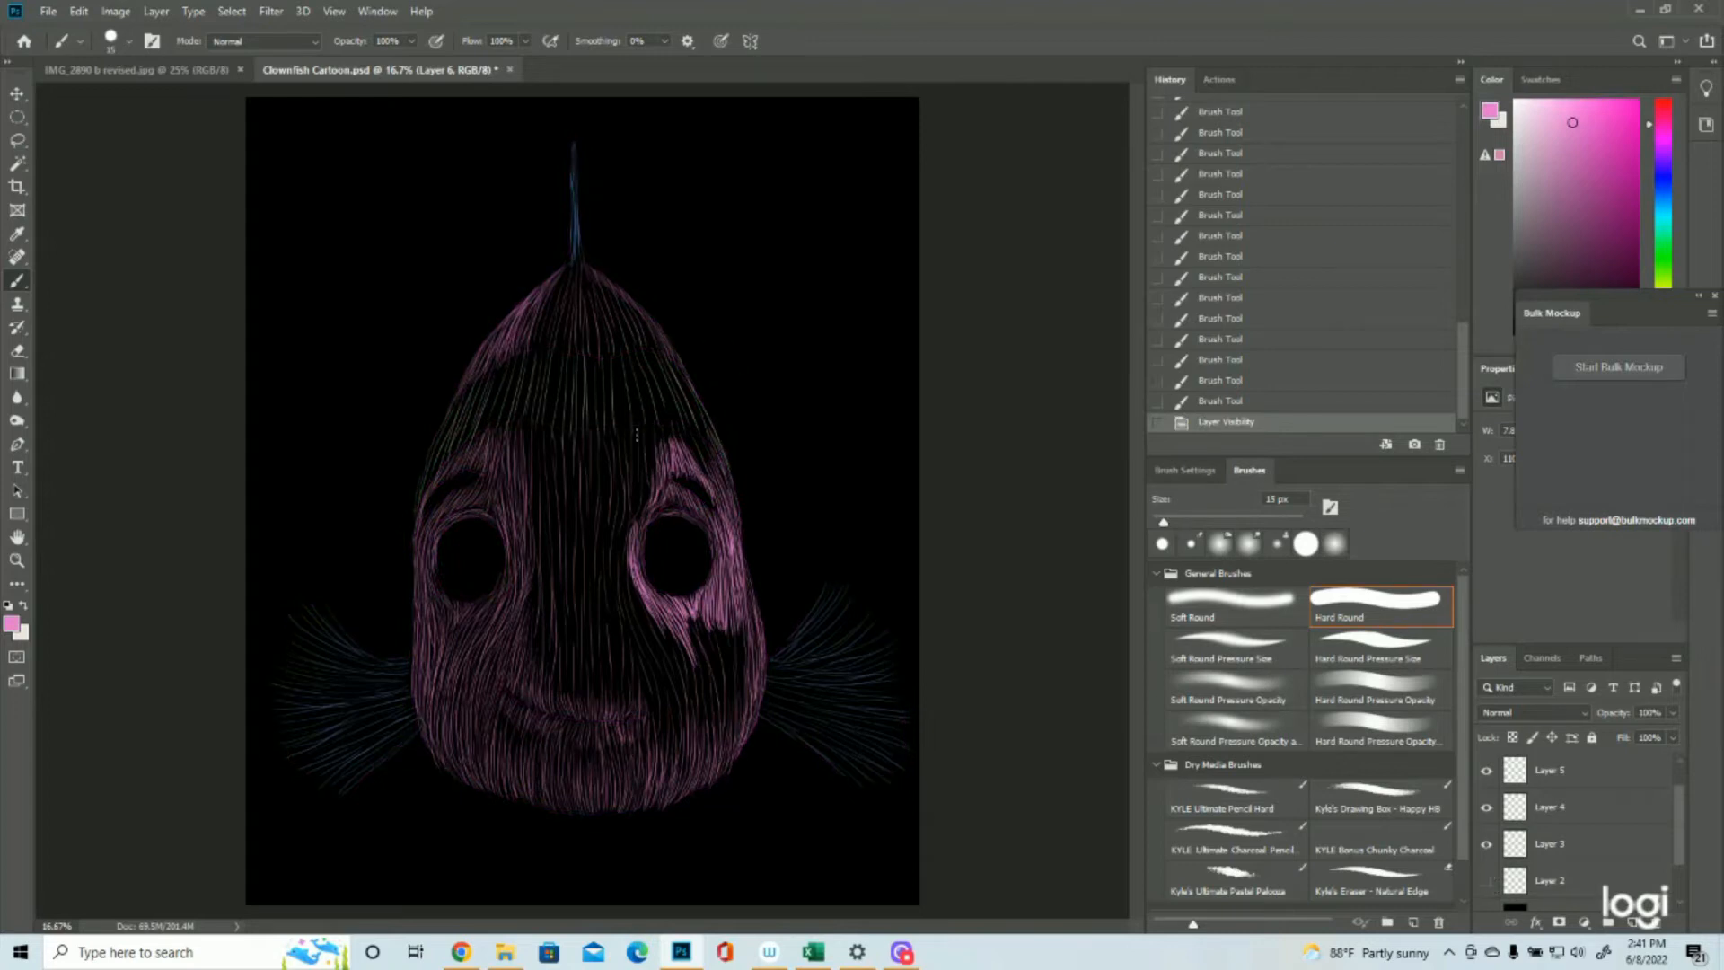
pyautogui.moveTo(677, 421); pyautogui.dragTo(685, 445)
pyautogui.moveTo(678, 424); pyautogui.dragTo(687, 446)
pyautogui.moveTo(678, 422); pyautogui.dragTo(691, 449)
pyautogui.moveTo(681, 425); pyautogui.dragTo(700, 458)
pyautogui.moveTo(688, 435); pyautogui.dragTo(707, 468)
pyautogui.moveTo(696, 445); pyautogui.dragTo(713, 475)
pyautogui.moveTo(701, 448); pyautogui.dragTo(714, 472)
pyautogui.moveTo(701, 446)
pyautogui.mouseDown()
pyautogui.moveTo(712, 470)
pyautogui.moveTo(687, 462)
pyautogui.mouseUp()
pyautogui.moveTo(672, 428)
pyautogui.mouseDown()
pyautogui.moveTo(665, 480)
pyautogui.moveTo(659, 463)
pyautogui.moveTo(638, 487)
pyautogui.moveTo(649, 471)
pyautogui.mouseUp()
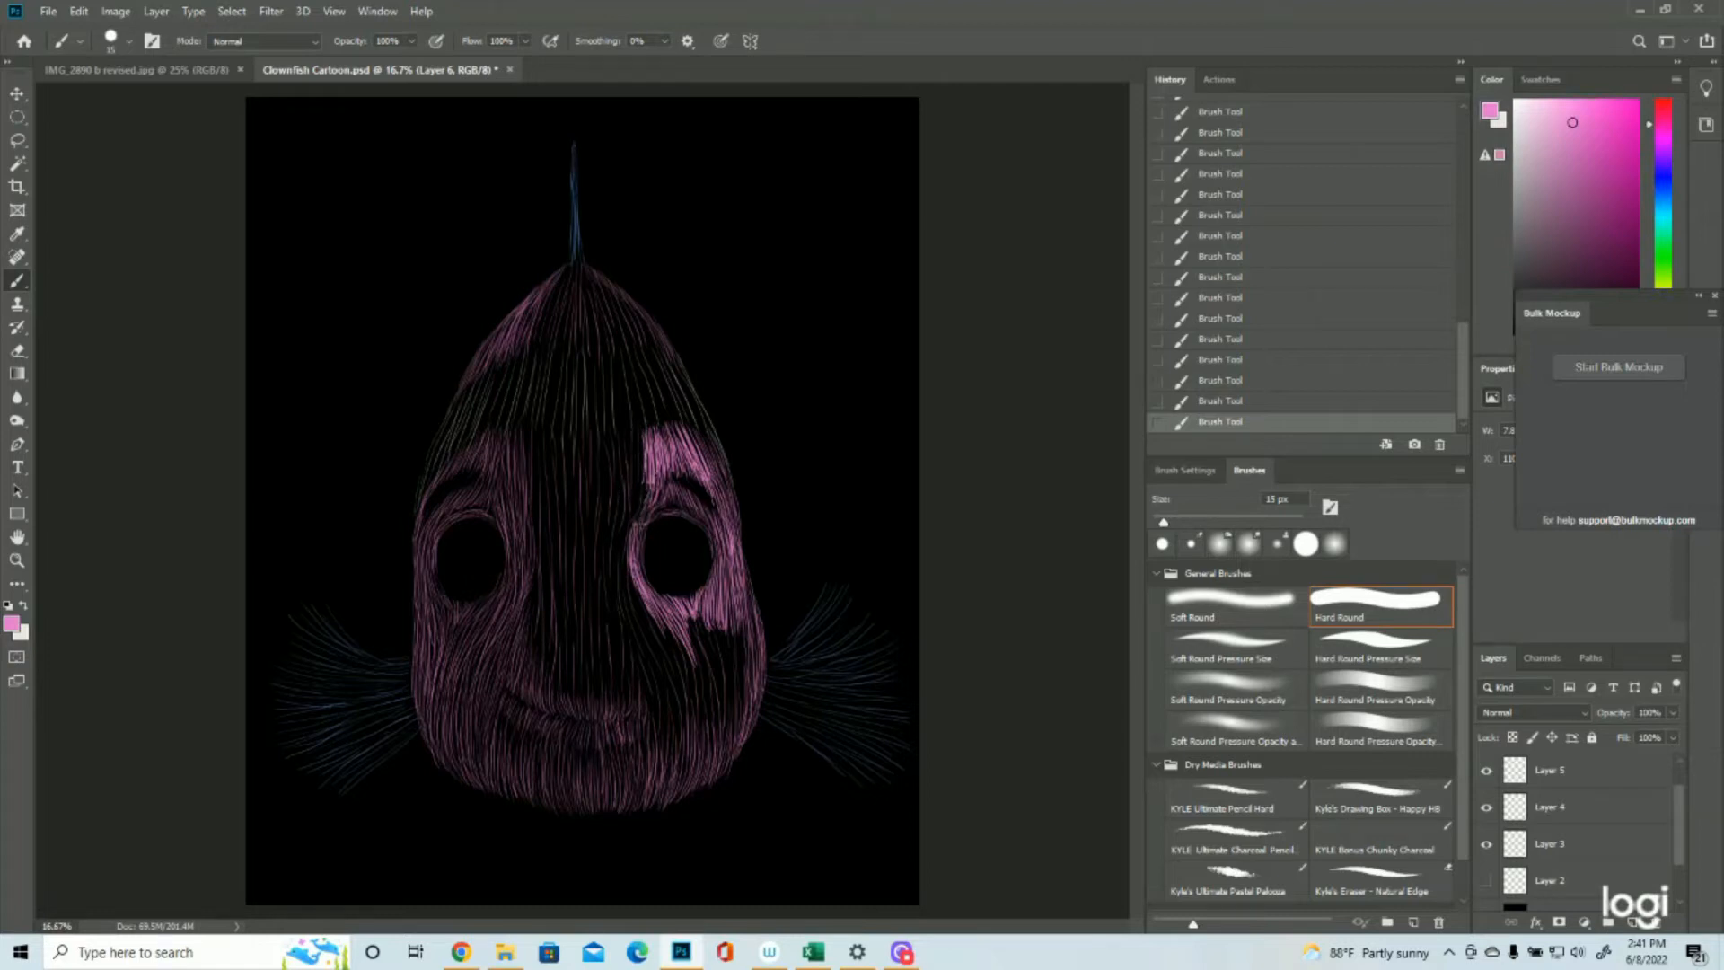
# Step: Thicken the pink strokes curving down the inner side of the right eye toward the cheek
pyautogui.moveTo(644, 479); pyautogui.dragTo(637, 616)
pyautogui.moveTo(629, 552)
pyautogui.mouseDown()
pyautogui.moveTo(660, 642)
pyautogui.moveTo(645, 616)
pyautogui.mouseUp()
pyautogui.moveTo(648, 626); pyautogui.dragTo(672, 650)
pyautogui.moveTo(635, 580); pyautogui.dragTo(645, 601)
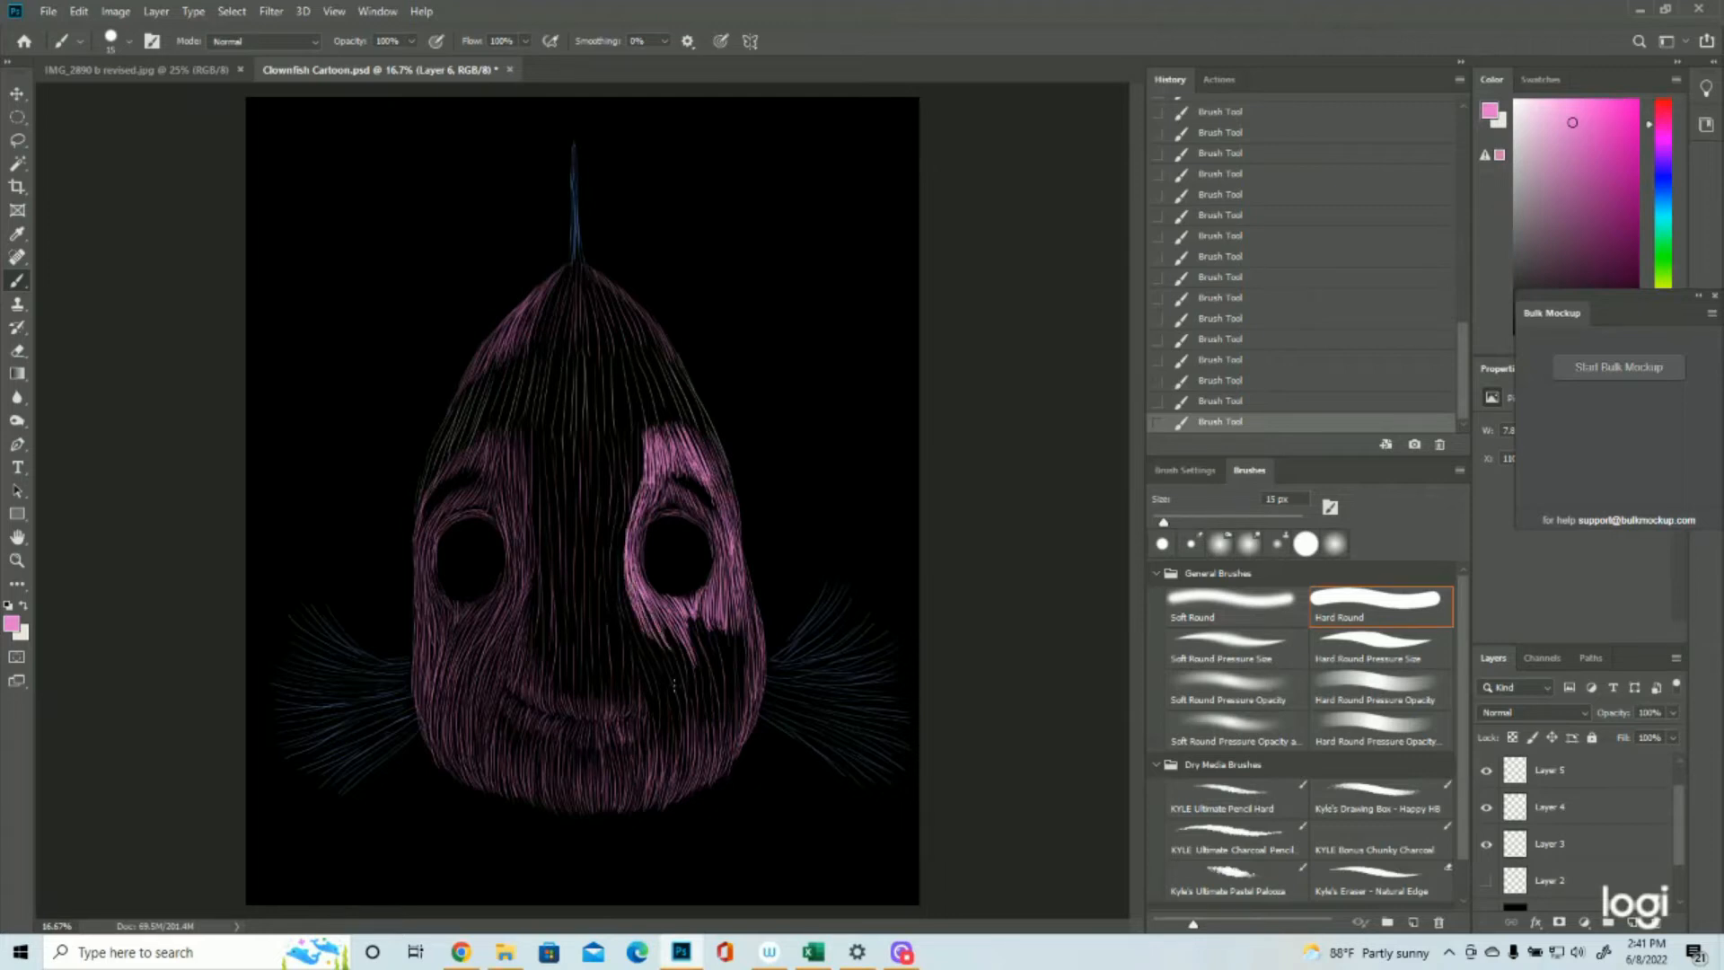
# Step: Fill the right cheek, the right half of the chin and the strip inside the right eyebrow with dense pink strokes
pyautogui.moveTo(687, 601)
pyautogui.mouseDown()
pyautogui.moveTo(710, 745)
pyautogui.moveTo(741, 736)
pyautogui.mouseUp()
pyautogui.moveTo(741, 636); pyautogui.dragTo(757, 747)
pyautogui.moveTo(695, 643); pyautogui.dragTo(718, 742)
pyautogui.moveTo(633, 648); pyautogui.dragTo(655, 744)
pyautogui.moveTo(713, 725); pyautogui.dragTo(726, 774)
pyautogui.moveTo(642, 571); pyautogui.dragTo(664, 754)
pyautogui.moveTo(655, 628); pyautogui.dragTo(687, 773)
pyautogui.moveTo(648, 682); pyautogui.dragTo(669, 790)
pyautogui.moveTo(629, 723)
pyautogui.mouseDown()
pyautogui.moveTo(651, 788)
pyautogui.moveTo(628, 789)
pyautogui.mouseUp()
pyautogui.moveTo(579, 732); pyautogui.dragTo(638, 819)
pyautogui.moveTo(593, 772); pyautogui.dragTo(620, 808)
pyautogui.moveTo(633, 427); pyautogui.dragTo(637, 543)
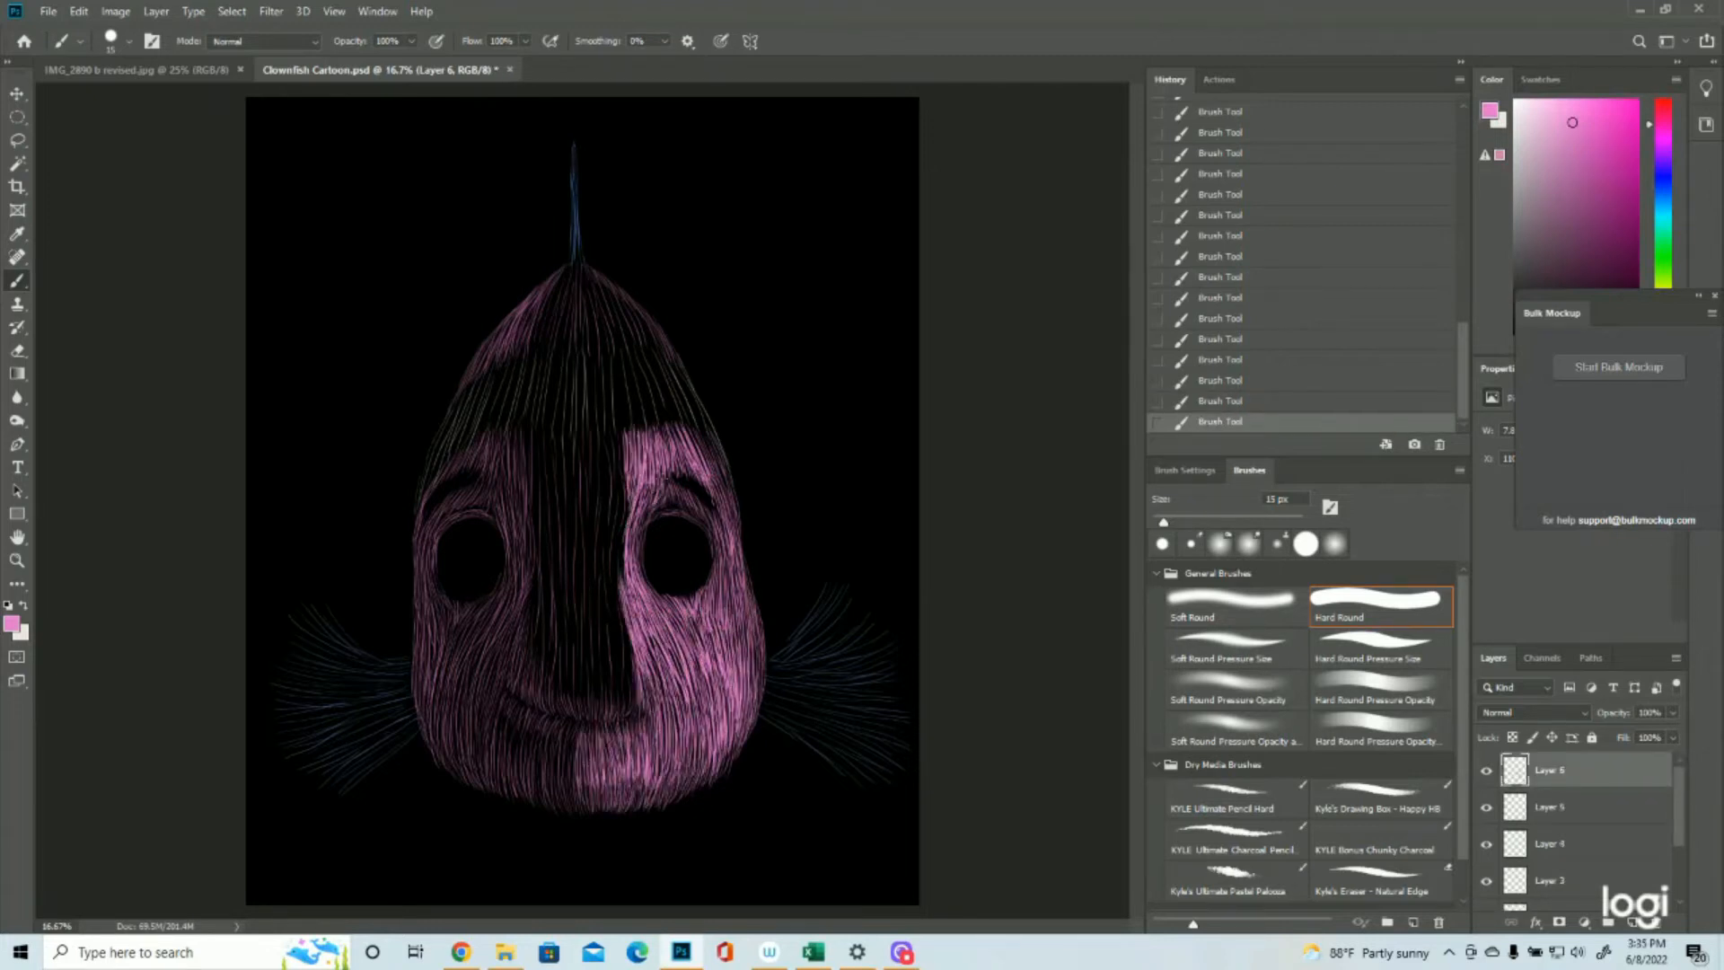
# Step: Fill the right half of the central forehead and nose, plus the middle of the chin, with long pink strokes
pyautogui.moveTo(664, 481); pyautogui.dragTo(709, 550)
pyautogui.moveTo(624, 501)
pyautogui.mouseDown()
pyautogui.moveTo(615, 709)
pyautogui.moveTo(550, 792)
pyautogui.mouseUp()
pyautogui.moveTo(539, 713)
pyautogui.mouseDown()
pyautogui.moveTo(519, 786)
pyautogui.moveTo(499, 774)
pyautogui.mouseUp()
pyautogui.moveTo(564, 772); pyautogui.dragTo(557, 808)
pyautogui.moveTo(575, 431)
pyautogui.mouseDown()
pyautogui.moveTo(620, 489)
pyautogui.moveTo(620, 646)
pyautogui.mouseUp()
pyautogui.moveTo(588, 513)
pyautogui.mouseDown()
pyautogui.moveTo(599, 635)
pyautogui.moveTo(579, 714)
pyautogui.mouseUp()
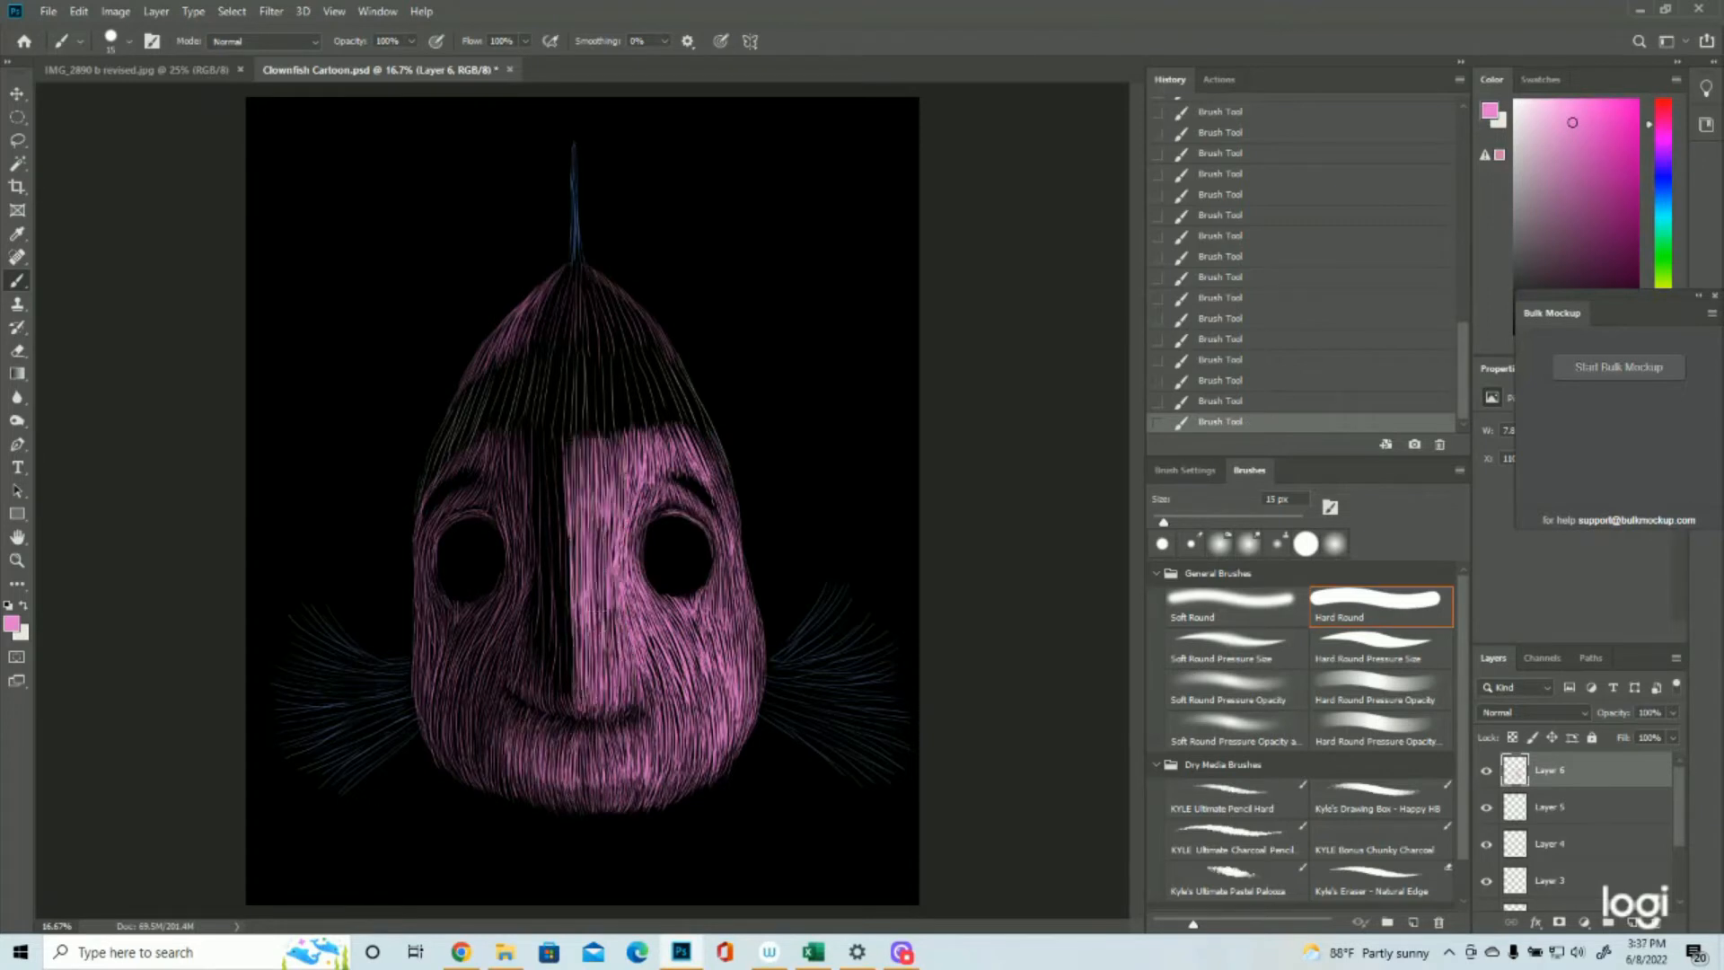
# Step: Fill the left half of the central forehead and nose down to the mouth with long vertical pink strokes
pyautogui.moveTo(556, 583); pyautogui.dragTo(550, 713)
pyautogui.moveTo(552, 415); pyautogui.dragTo(537, 660)
pyautogui.moveTo(519, 602); pyautogui.dragTo(507, 684)
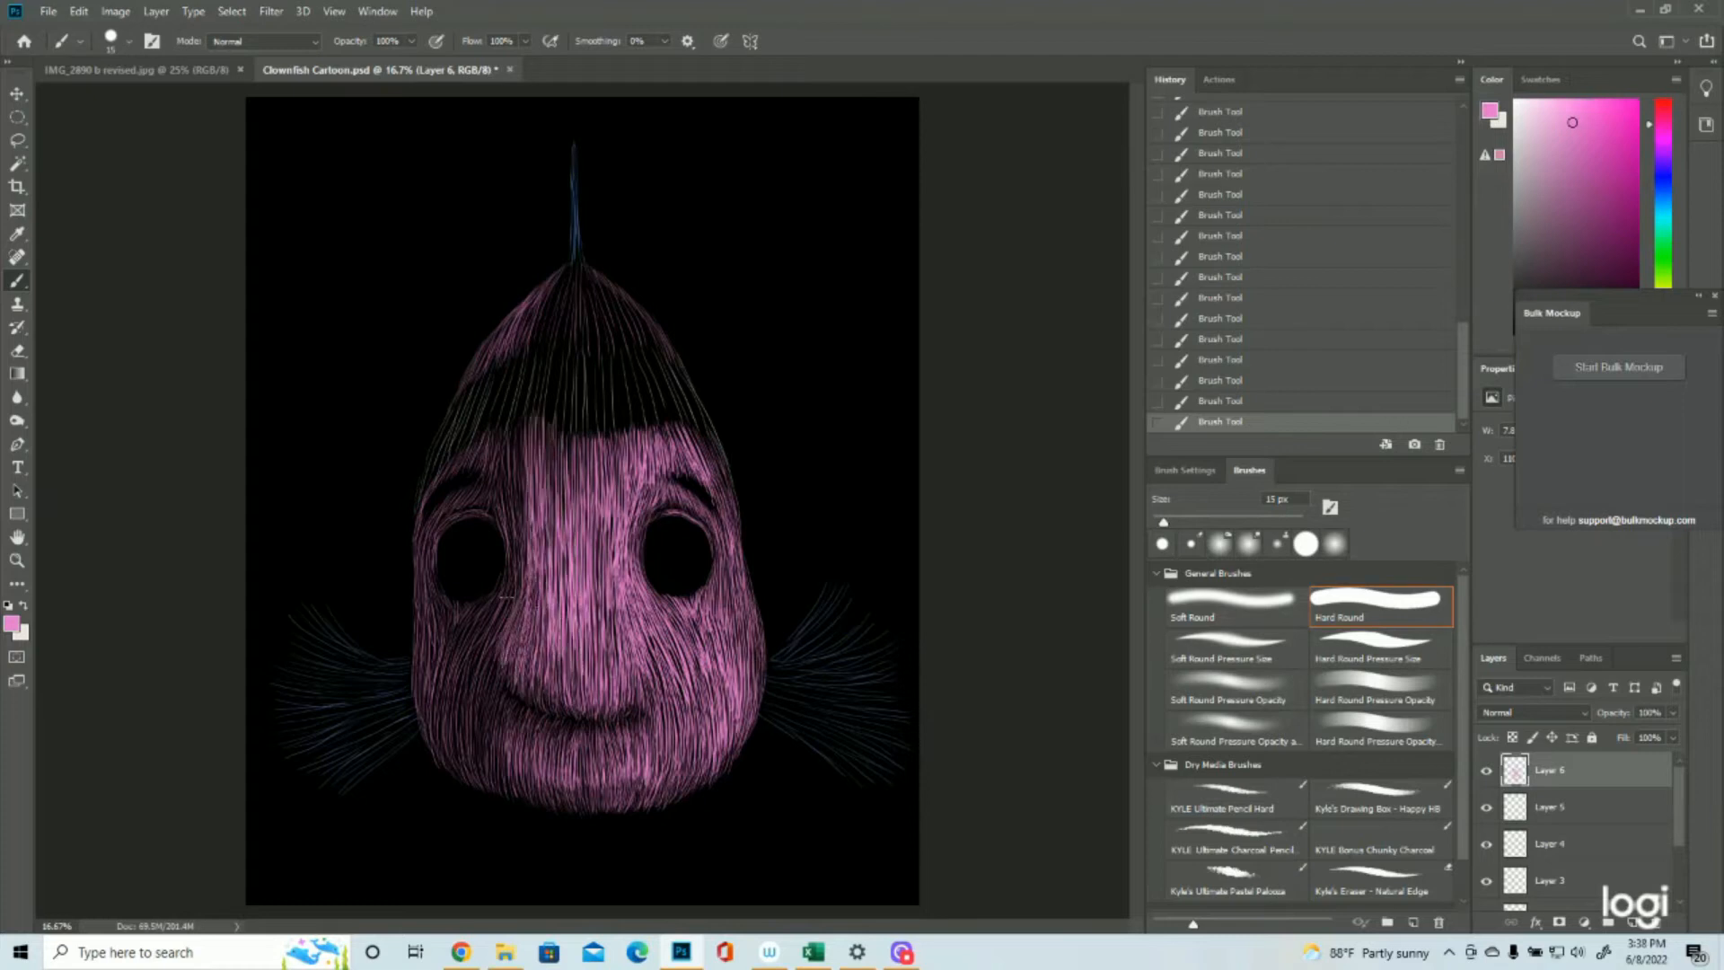
pyautogui.moveTo(521, 418); pyautogui.dragTo(512, 575)
# Step: Thicken the pink strokes over the middle of the forehead and nose and across the right cheek
pyautogui.moveTo(606, 471); pyautogui.dragTo(601, 698)
pyautogui.moveTo(580, 431)
pyautogui.mouseDown()
pyautogui.moveTo(573, 702)
pyautogui.moveTo(539, 561)
pyautogui.mouseUp()
pyautogui.moveTo(600, 433); pyautogui.dragTo(603, 576)
pyautogui.moveTo(653, 628)
pyautogui.mouseDown()
pyautogui.moveTo(660, 726)
pyautogui.moveTo(692, 763)
pyautogui.mouseUp()
pyautogui.moveTo(660, 687); pyautogui.dragTo(665, 789)
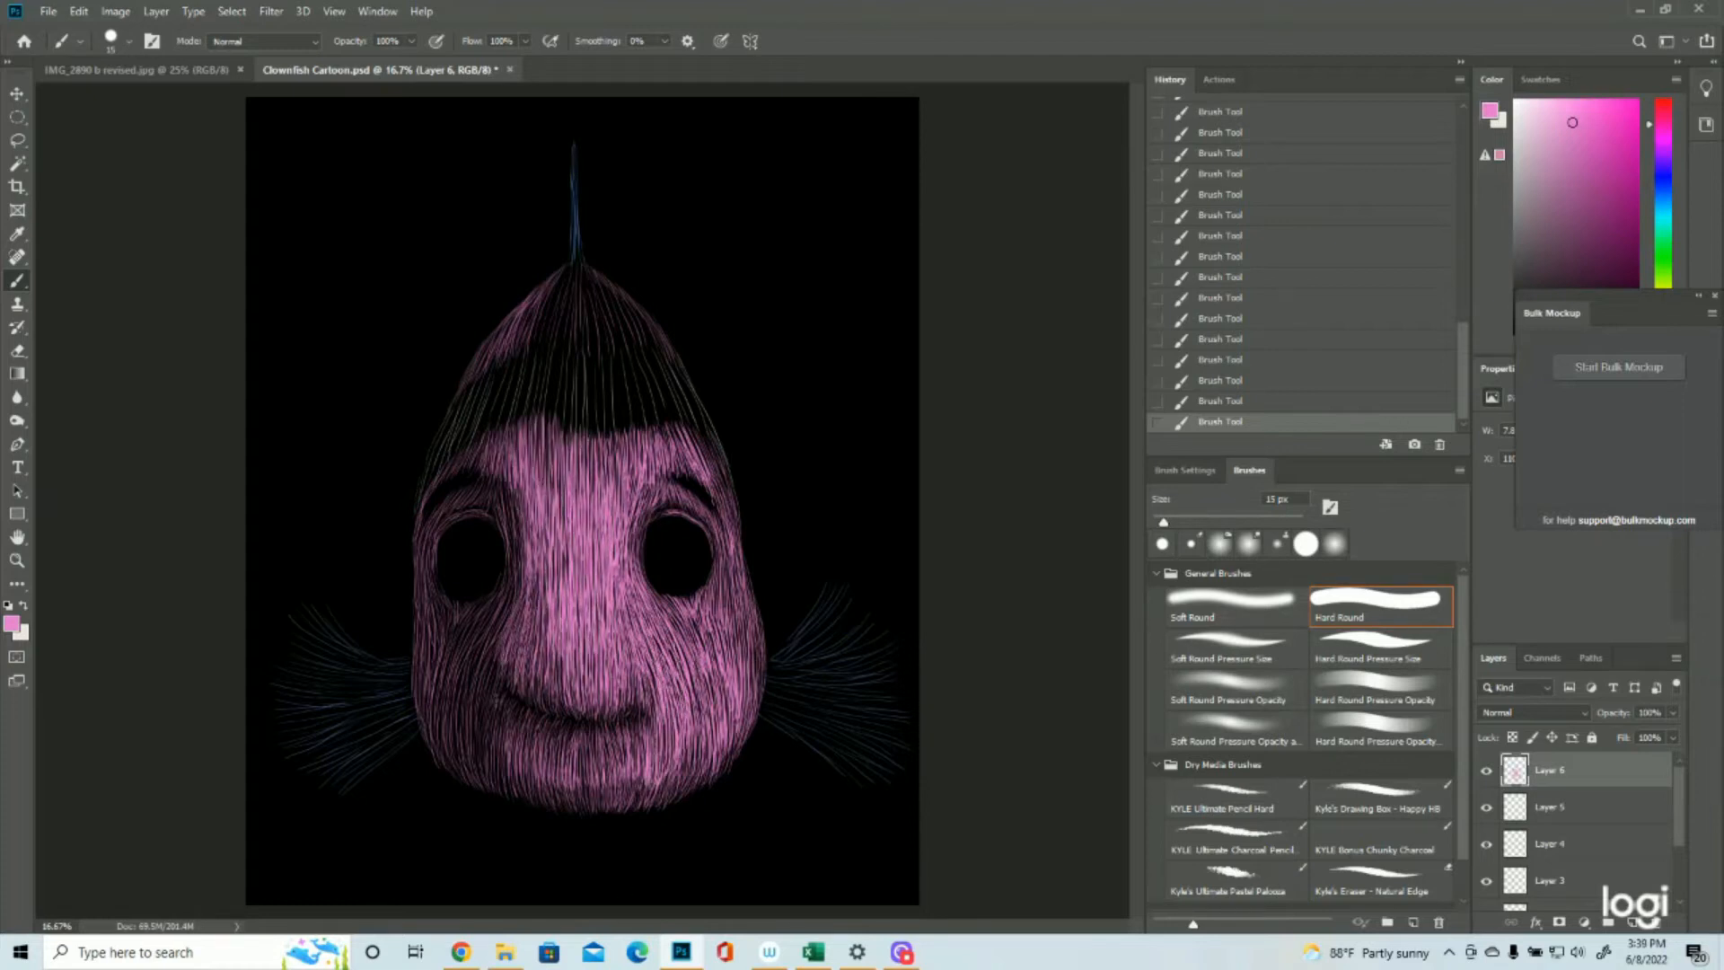
# Step: Add dense pink strokes down the left cheek and around the inner side of the left eye
pyautogui.moveTo(485, 634); pyautogui.dragTo(476, 758)
pyautogui.moveTo(453, 596); pyautogui.dragTo(467, 660)
pyautogui.moveTo(508, 472)
pyautogui.mouseDown()
pyautogui.moveTo(503, 559)
pyautogui.moveTo(519, 580)
pyautogui.mouseUp()
pyautogui.moveTo(495, 485)
pyautogui.mouseDown()
pyautogui.moveTo(467, 519)
pyautogui.moveTo(489, 508)
pyautogui.mouseUp()
# Step: Fill the head's tip above the off-white band with pink strokes fanning out from the peak
pyautogui.moveTo(576, 253)
pyautogui.mouseDown()
pyautogui.moveTo(580, 331)
pyautogui.moveTo(561, 361)
pyautogui.mouseUp()
pyautogui.moveTo(566, 262)
pyautogui.mouseDown()
pyautogui.moveTo(537, 352)
pyautogui.moveTo(522, 348)
pyautogui.mouseUp()
pyautogui.moveTo(583, 266)
pyautogui.mouseDown()
pyautogui.moveTo(612, 361)
pyautogui.moveTo(632, 361)
pyautogui.mouseUp()
pyautogui.moveTo(603, 280); pyautogui.dragTo(667, 361)
# Step: Thicken the pink strokes across the chin below the mouth and down the lower left cheek
pyautogui.moveTo(633, 733); pyautogui.dragTo(632, 775)
pyautogui.moveTo(597, 734)
pyautogui.mouseDown()
pyautogui.moveTo(599, 779)
pyautogui.moveTo(558, 774)
pyautogui.mouseUp()
pyautogui.moveTo(494, 712); pyautogui.dragTo(493, 780)
pyautogui.moveTo(497, 647); pyautogui.dragTo(488, 710)
# Step: Add a new layer above Layer 6 and turn on the sketch outline on Layer 2
pyautogui.click(1632, 922)
pyautogui.scroll(-4, 1580, 835)
pyautogui.click(1486, 819)
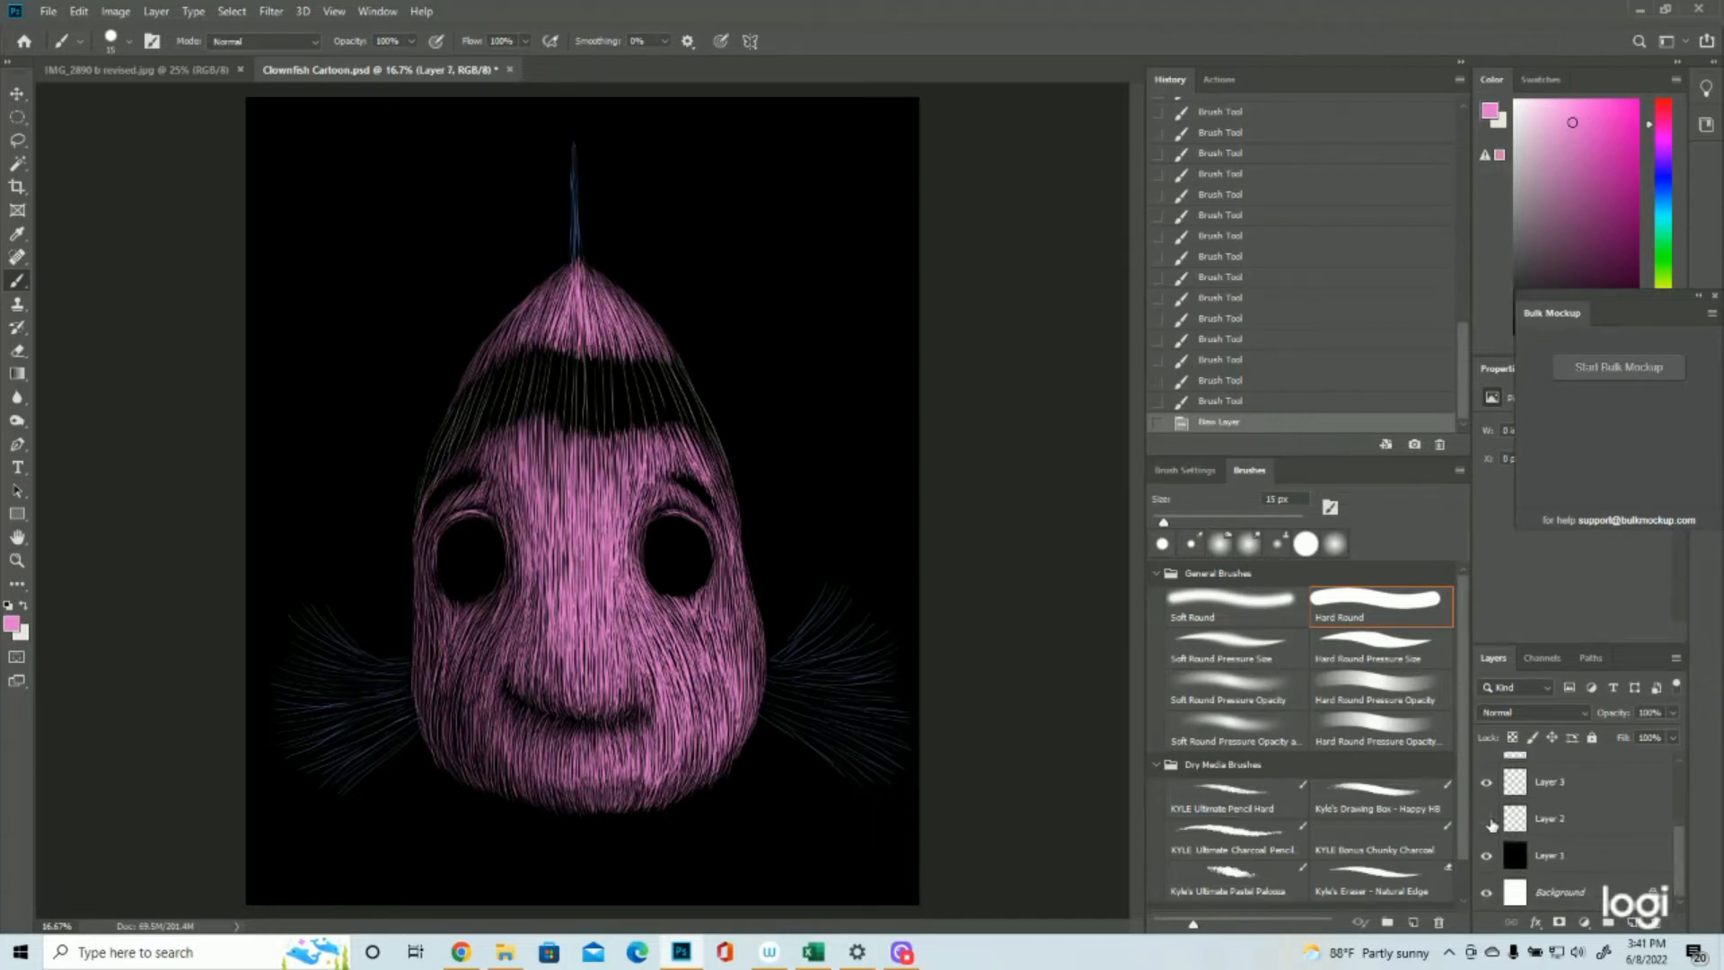
# Step: Sample the blue swatch beside the fish as the foreground colour and hide the Layer 2 sketch outline
pyautogui.click(11, 623)
pyautogui.click(793, 817)
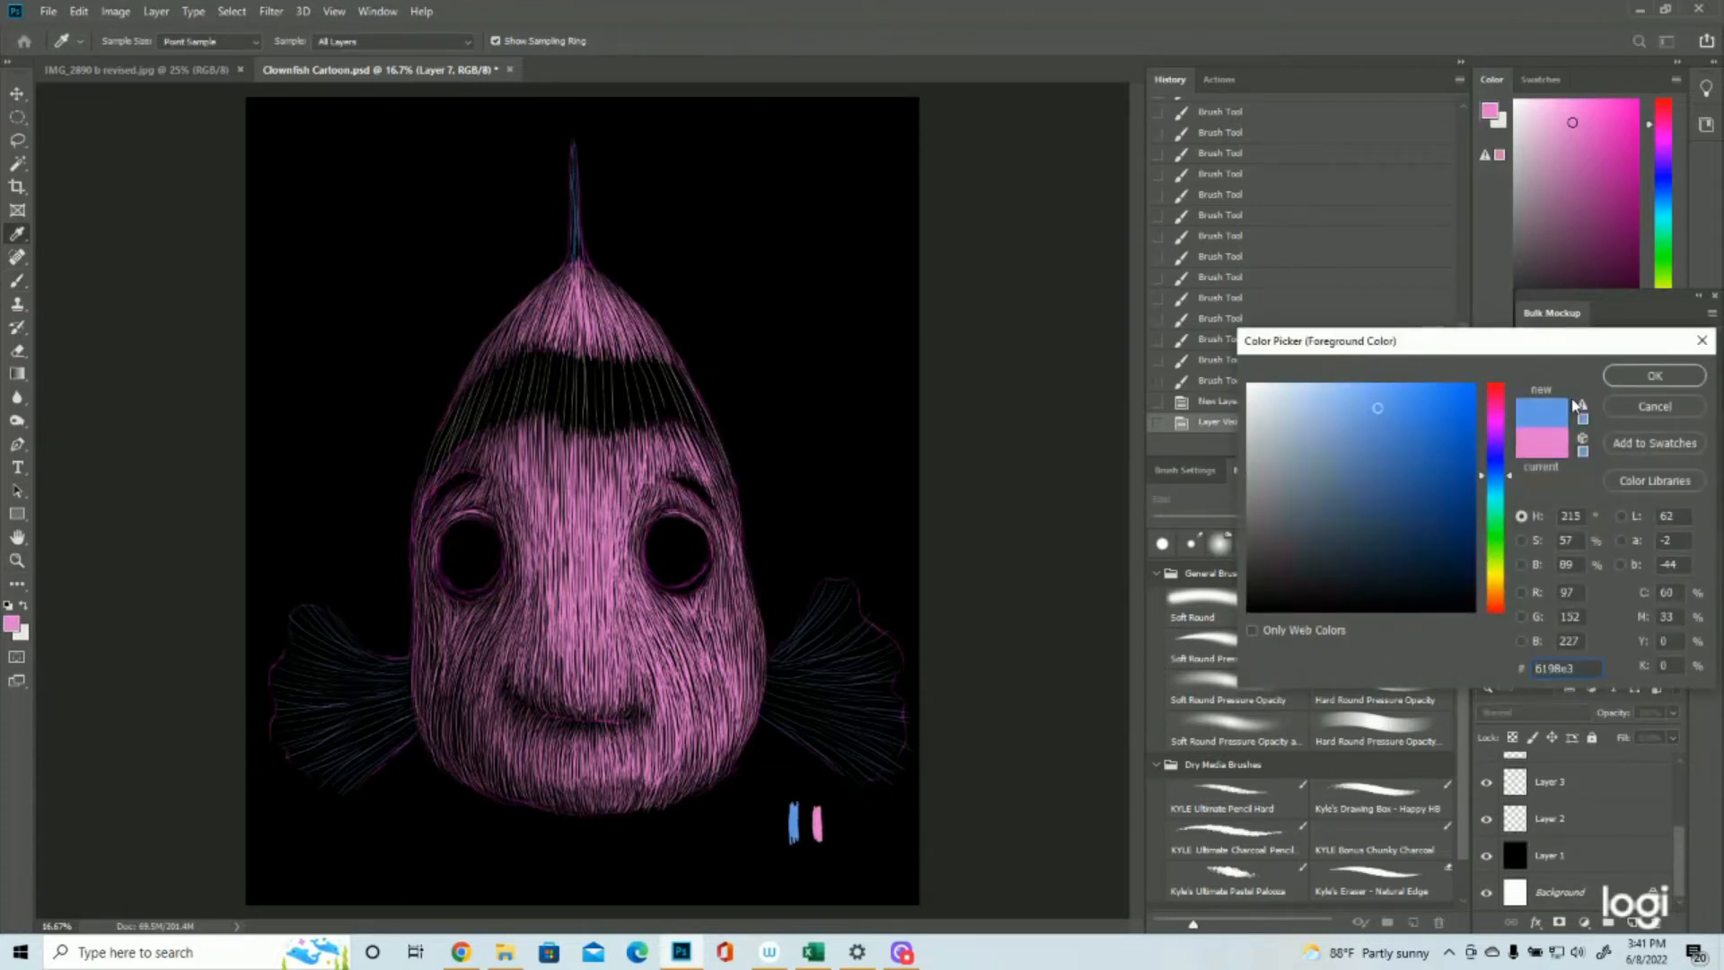
pyautogui.click(1655, 375)
pyautogui.click(1486, 819)
pyautogui.scroll(4, 1576, 844)
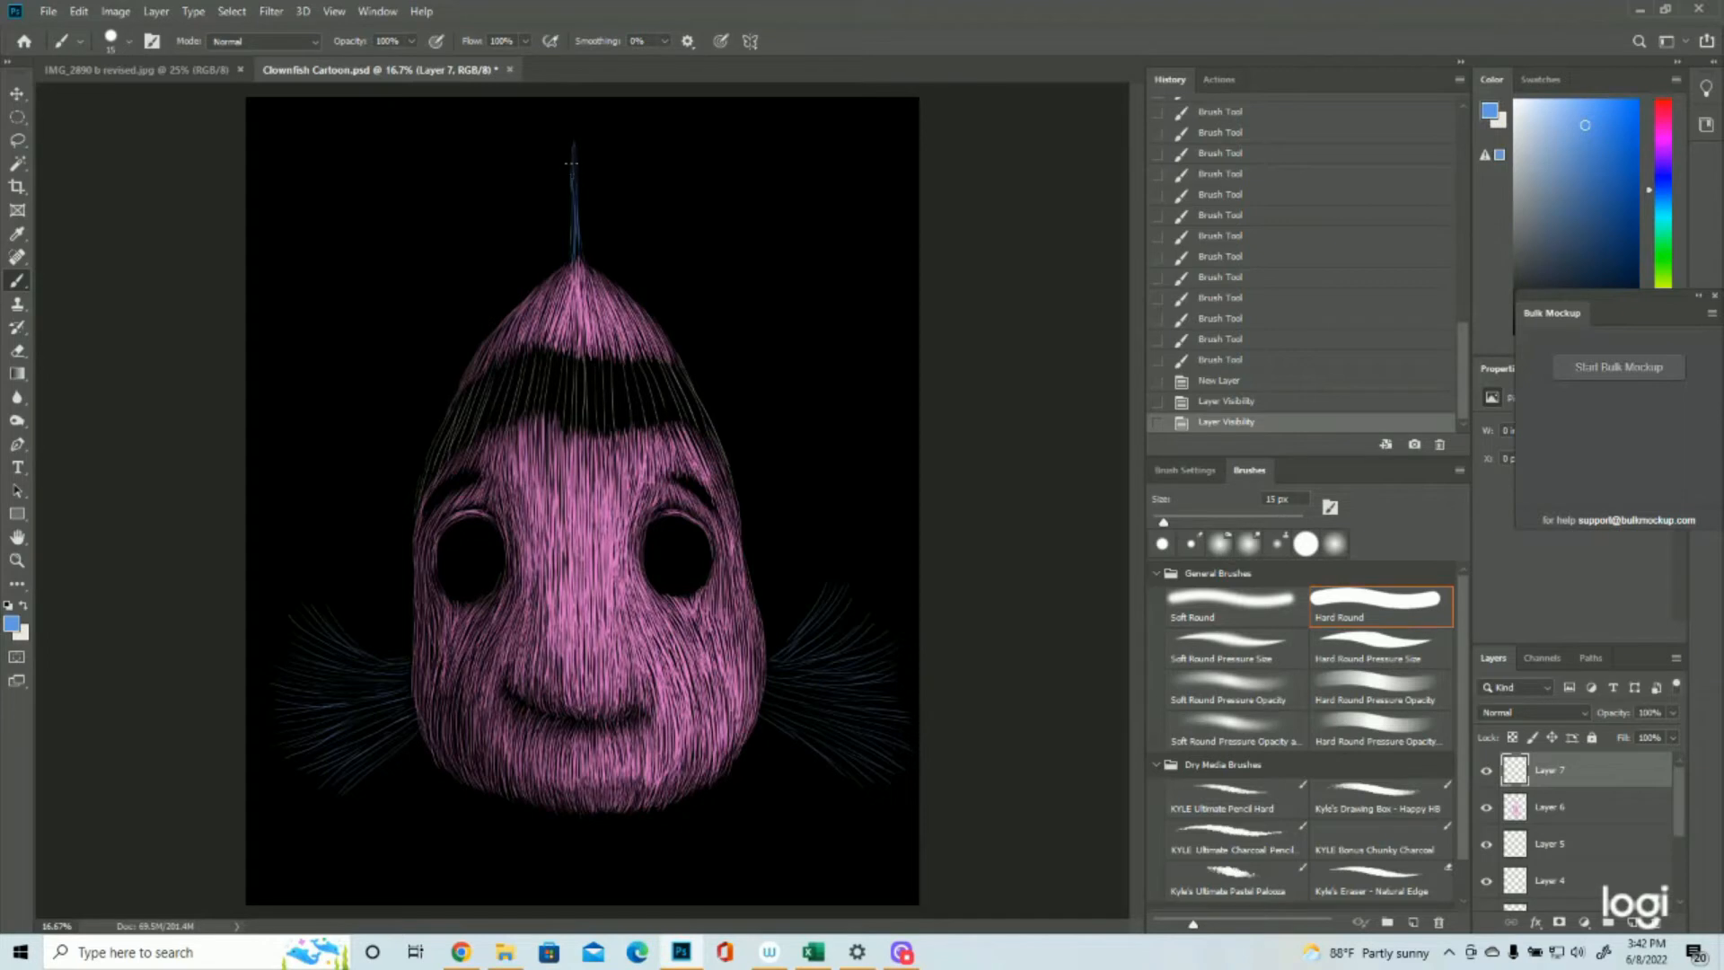
# Step: Thicken the thin fin on top of the head with blue strokes running down to the head's peak
pyautogui.moveTo(575, 147); pyautogui.dragTo(578, 216)
pyautogui.moveTo(576, 171); pyautogui.dragTo(578, 253)
pyautogui.moveTo(576, 202); pyautogui.dragTo(581, 262)
pyautogui.moveTo(575, 211); pyautogui.dragTo(576, 260)
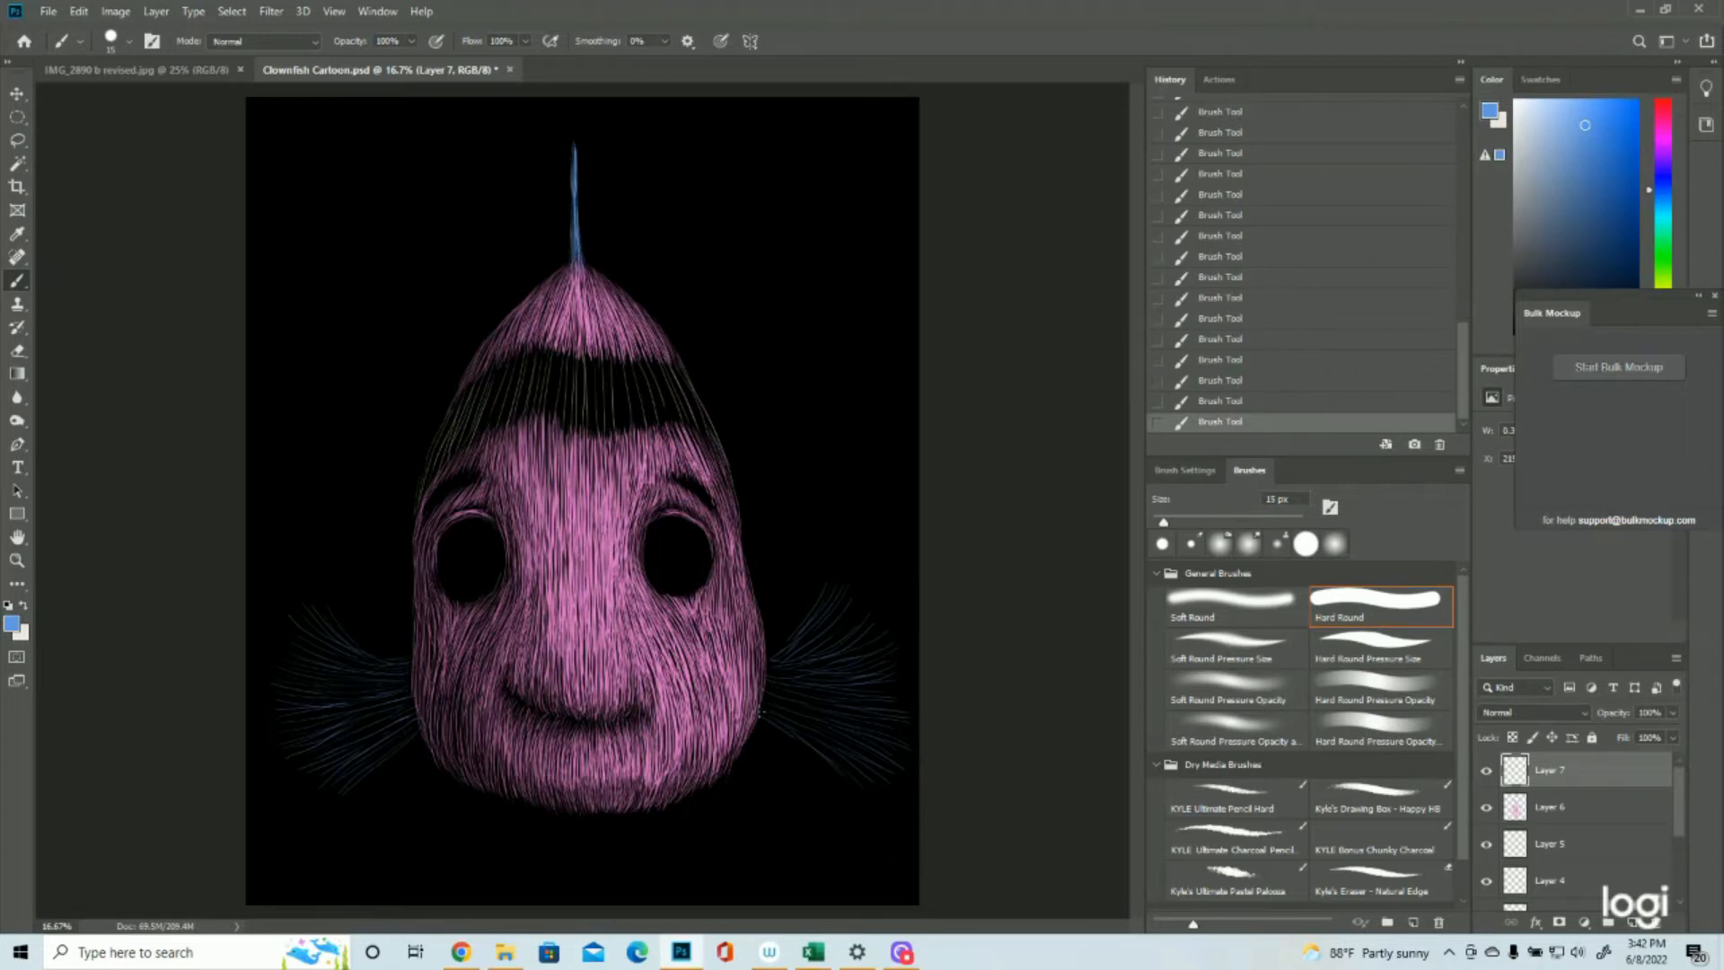
# Step: Add blue strokes fanning outward from the body along the right fin's lower edge and across the left fin
pyautogui.moveTo(761, 713); pyautogui.dragTo(830, 768)
pyautogui.moveTo(762, 715)
pyautogui.mouseDown()
pyautogui.moveTo(859, 781)
pyautogui.moveTo(843, 770)
pyautogui.mouseUp()
pyautogui.moveTo(420, 729); pyautogui.dragTo(332, 793)
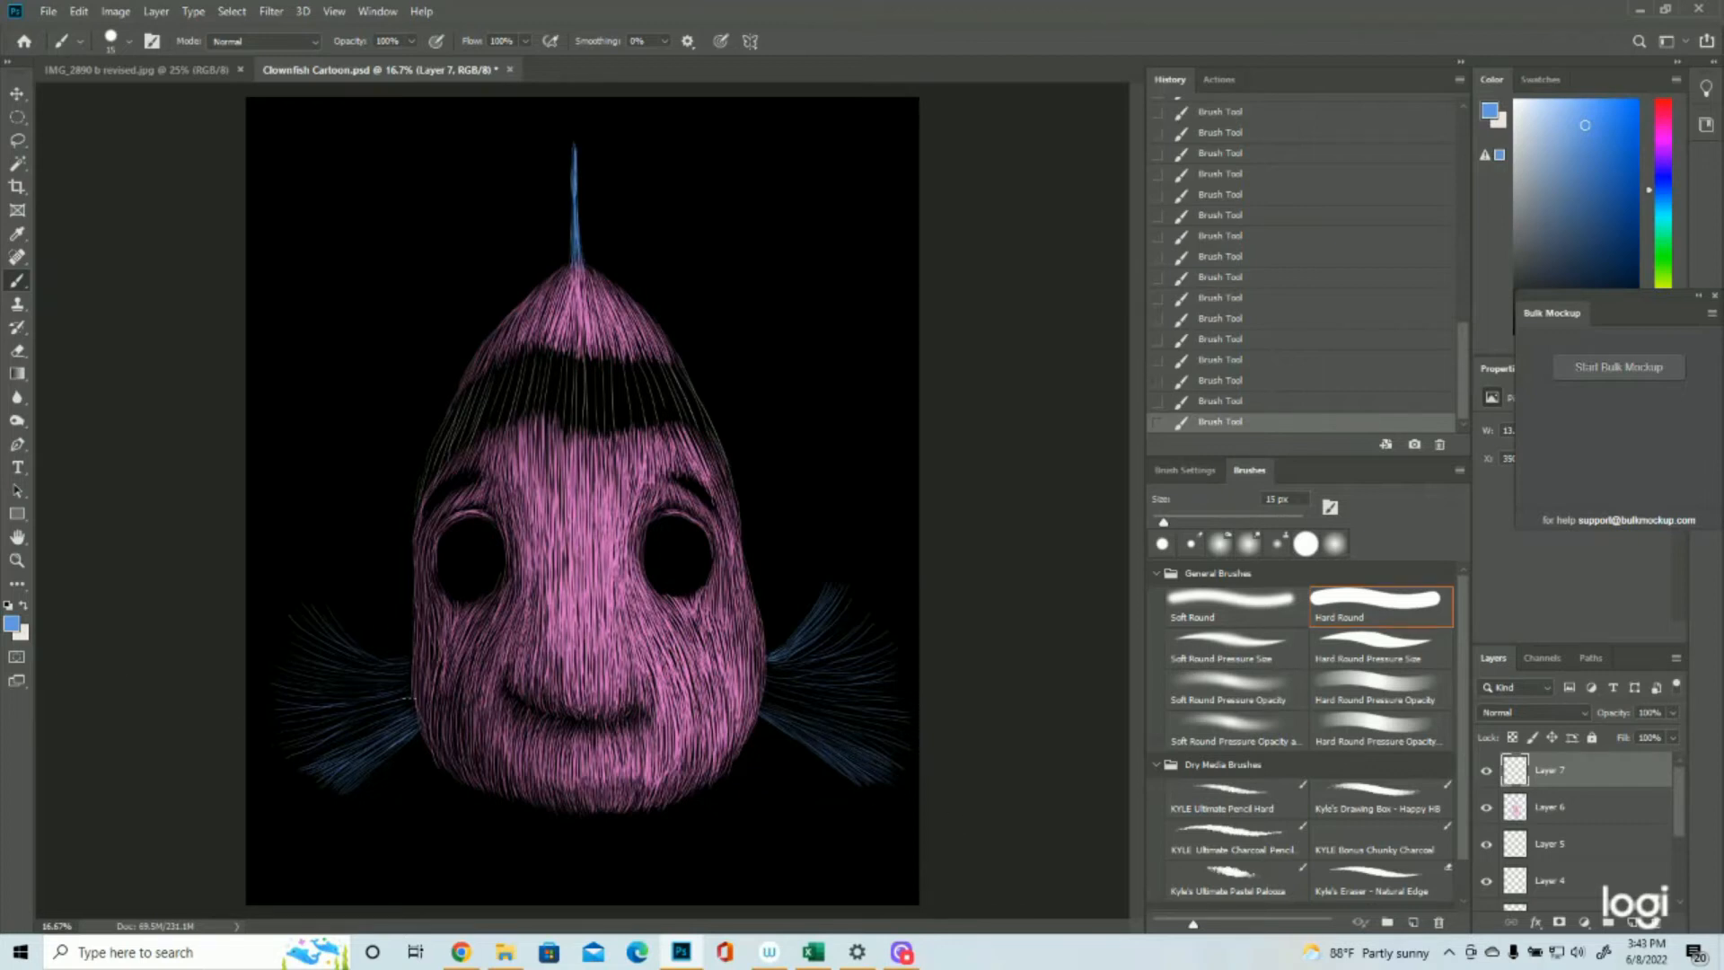
pyautogui.moveTo(415, 705)
pyautogui.mouseDown()
pyautogui.moveTo(293, 756)
pyautogui.moveTo(295, 742)
pyautogui.mouseUp()
pyautogui.moveTo(406, 663)
pyautogui.mouseDown()
pyautogui.moveTo(302, 612)
pyautogui.moveTo(284, 684)
pyautogui.mouseUp()
pyautogui.moveTo(388, 706); pyautogui.dragTo(289, 733)
# Step: Fill the middle and lower part of the right fin with dense blue strokes radiating from the body
pyautogui.moveTo(765, 688); pyautogui.dragTo(905, 714)
pyautogui.moveTo(772, 686); pyautogui.dragTo(901, 693)
pyautogui.moveTo(803, 683); pyautogui.dragTo(901, 699)
pyautogui.moveTo(777, 683); pyautogui.dragTo(909, 681)
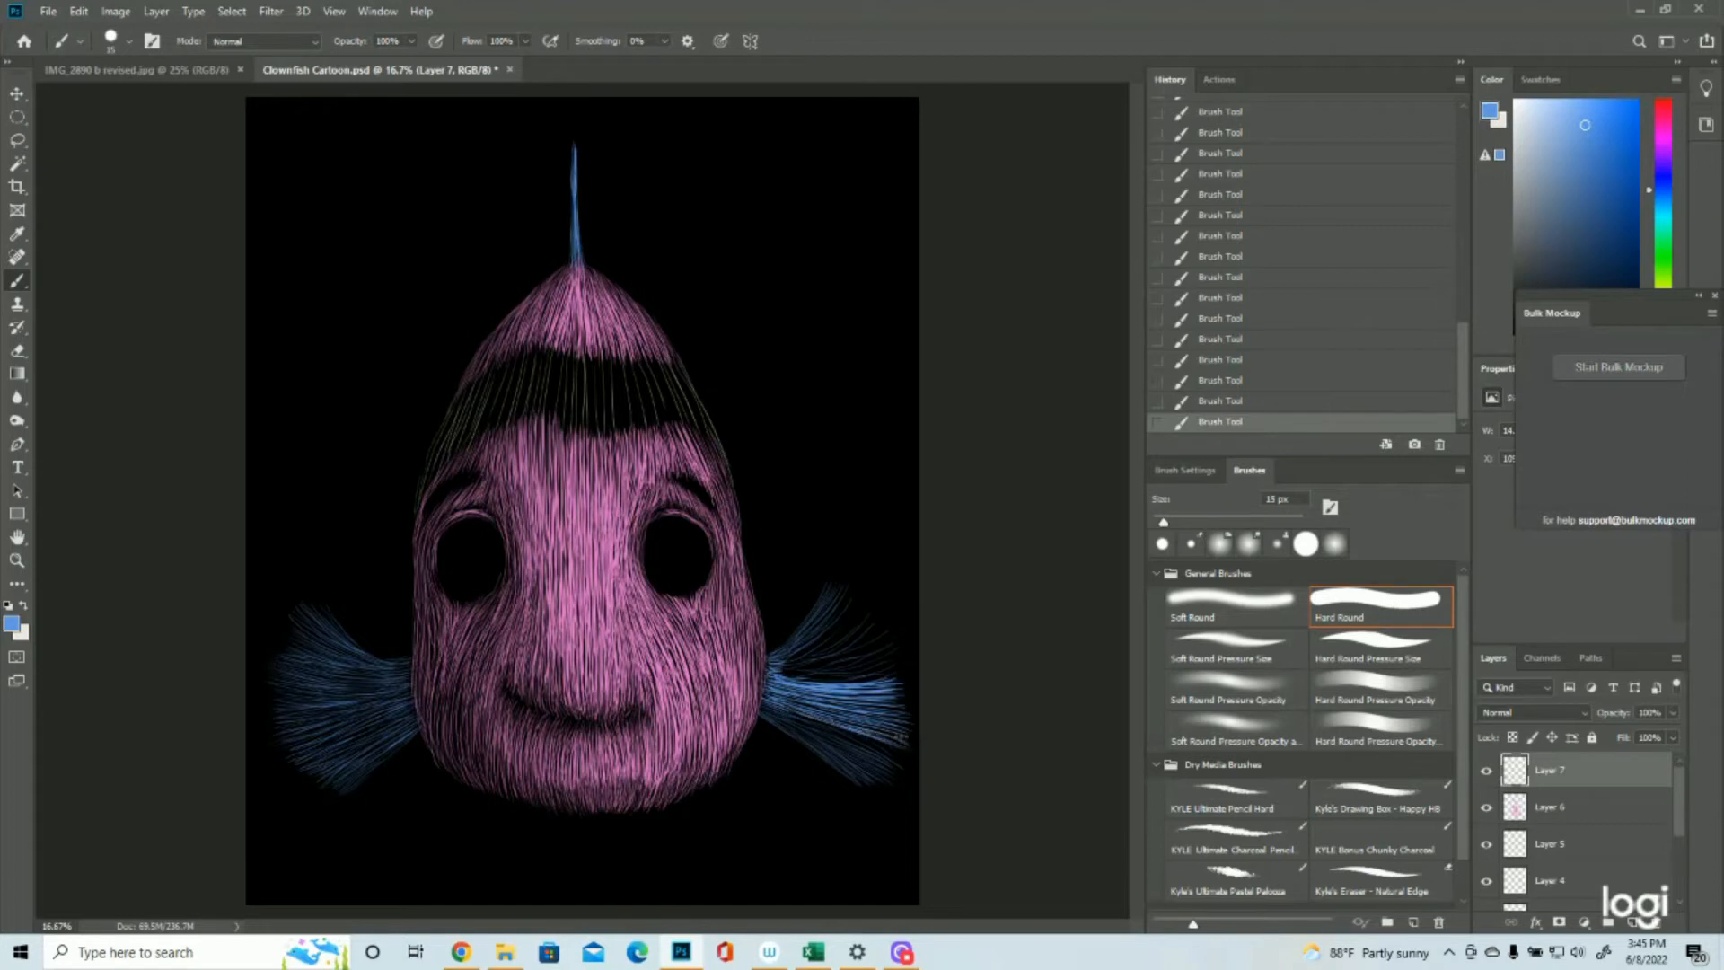
pyautogui.moveTo(788, 706)
pyautogui.mouseDown()
pyautogui.moveTo(867, 724)
pyautogui.moveTo(898, 755)
pyautogui.mouseUp()
pyautogui.moveTo(789, 712); pyautogui.dragTo(902, 757)
pyautogui.moveTo(788, 715)
pyautogui.mouseDown()
pyautogui.moveTo(874, 750)
pyautogui.moveTo(777, 717)
pyautogui.moveTo(889, 765)
pyautogui.moveTo(775, 717)
pyautogui.moveTo(877, 773)
pyautogui.mouseUp()
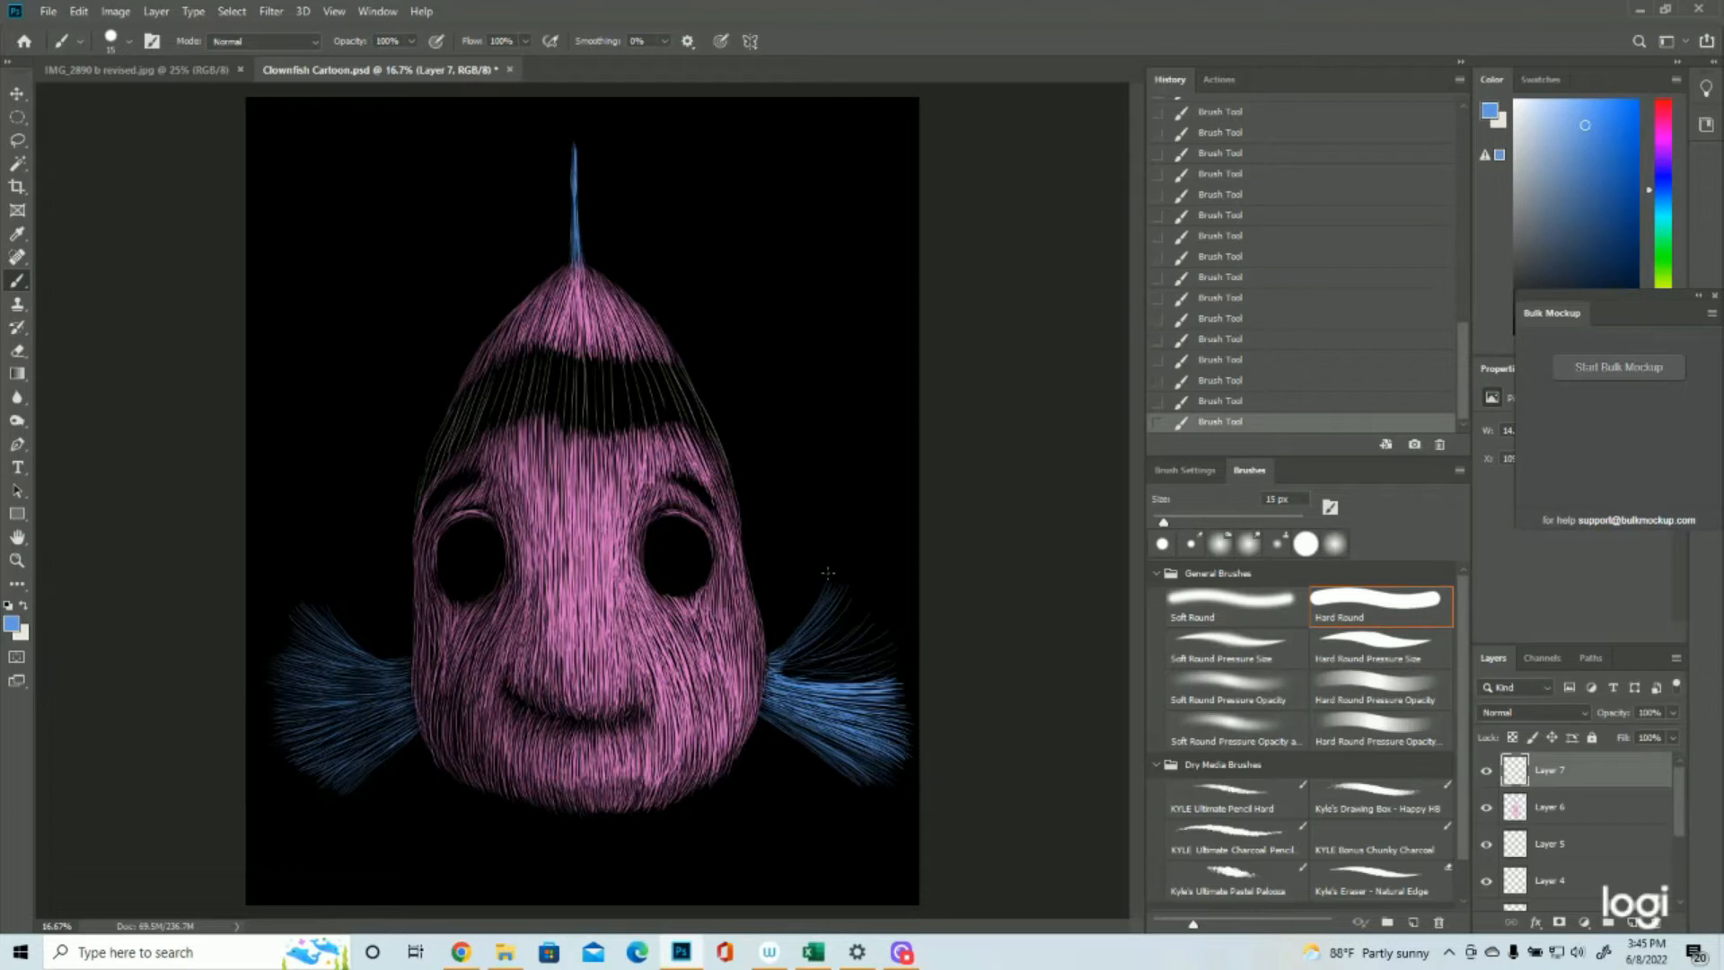
# Step: Fill the upper part of the right fin with blue strokes, undoing one stray stroke along the way
pyautogui.moveTo(794, 668)
pyautogui.mouseDown()
pyautogui.moveTo(896, 669)
pyautogui.moveTo(877, 673)
pyautogui.mouseUp()
pyautogui.moveTo(781, 670); pyautogui.dragTo(896, 666)
pyautogui.moveTo(790, 671); pyautogui.dragTo(897, 657)
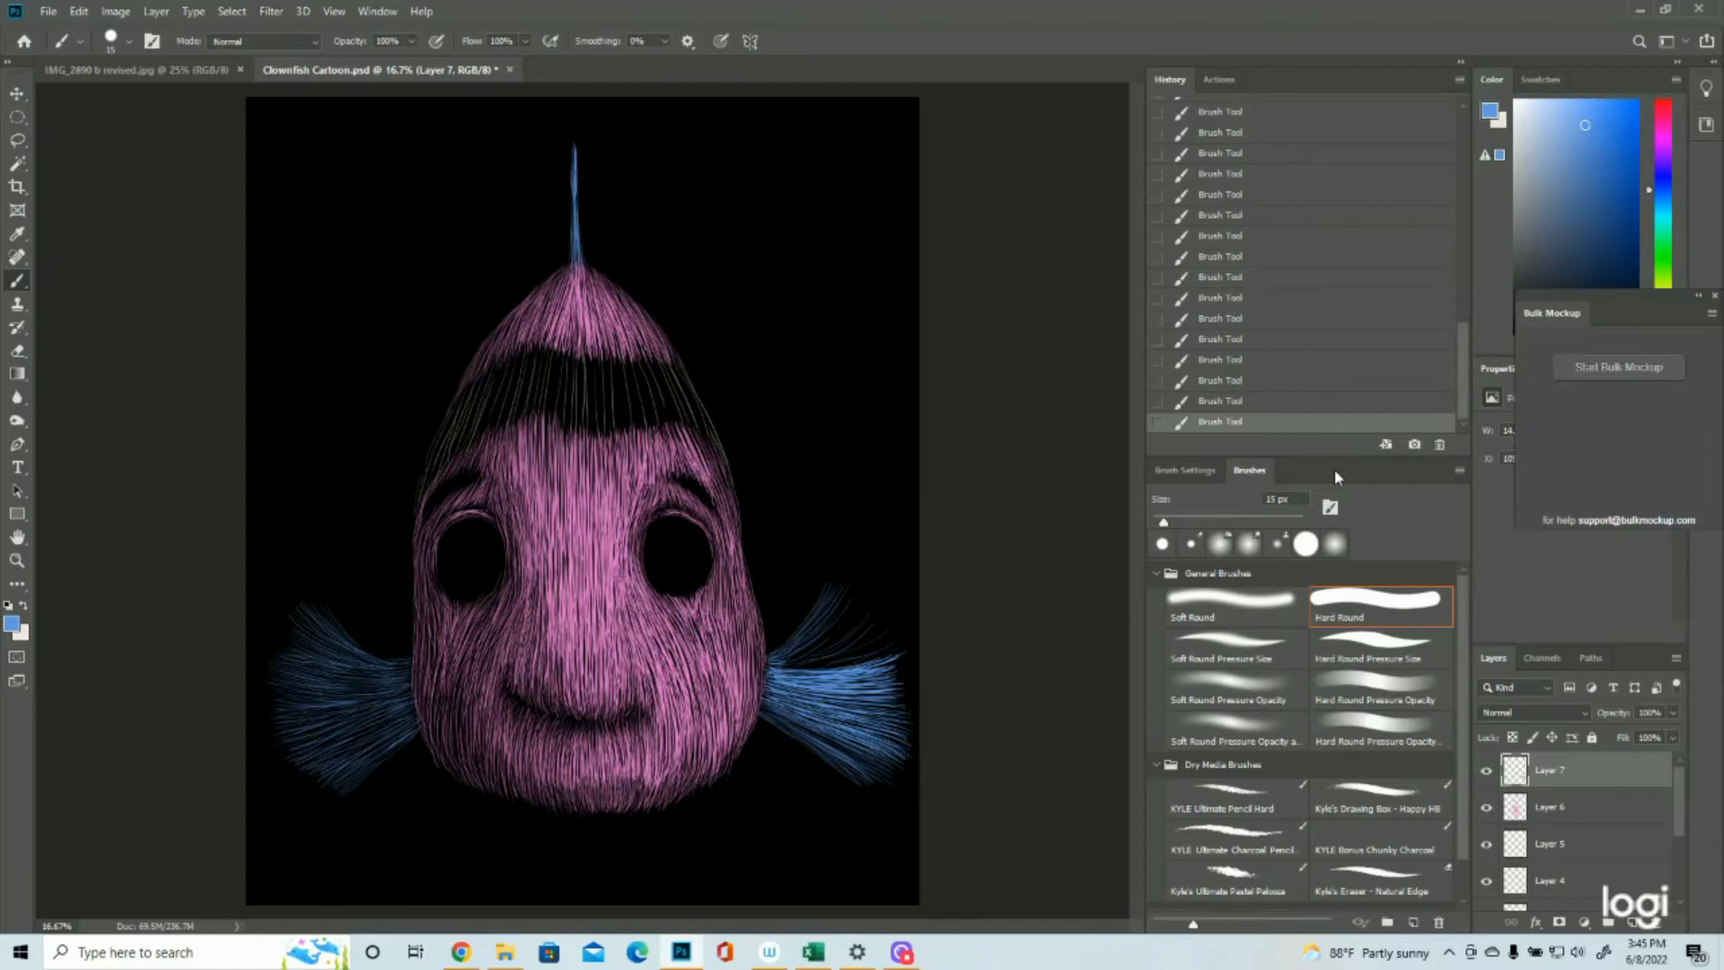
pyautogui.click(1232, 402)
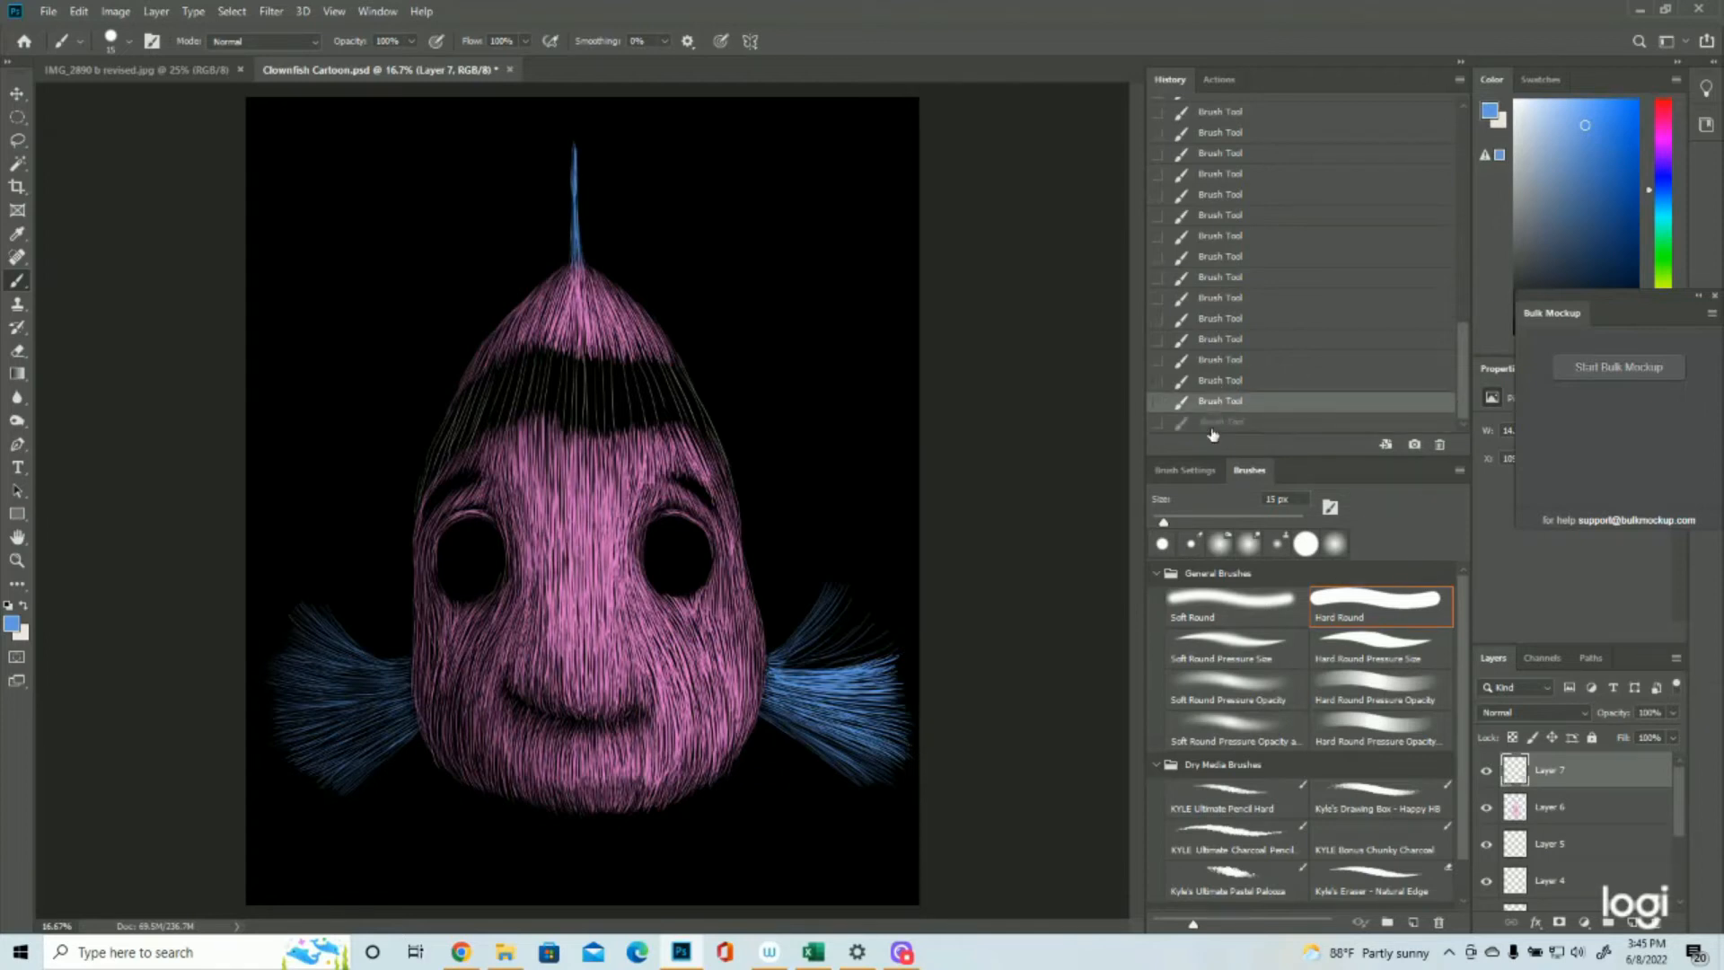
pyautogui.moveTo(776, 664)
pyautogui.mouseDown()
pyautogui.moveTo(898, 640)
pyautogui.moveTo(844, 591)
pyautogui.mouseUp()
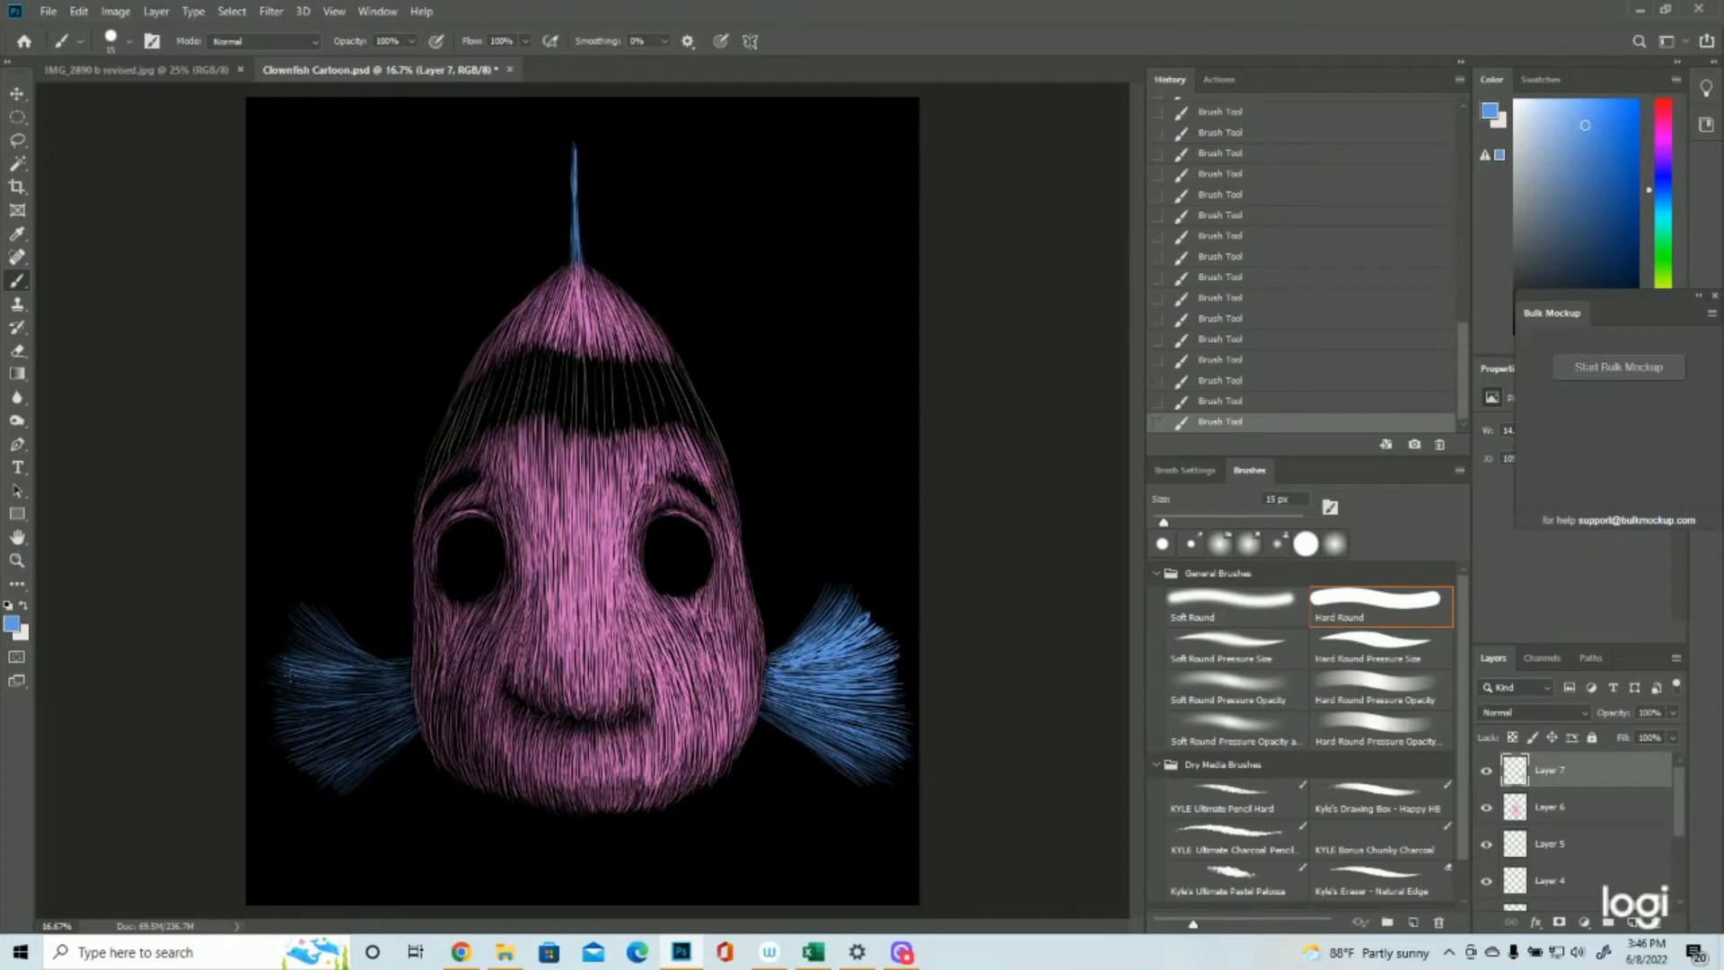
# Step: Brighten the left fin with another pass of blue strokes over its lower, middle and upper rays
pyautogui.moveTo(295, 682)
pyautogui.mouseDown()
pyautogui.moveTo(362, 691)
pyautogui.moveTo(325, 726)
pyautogui.moveTo(384, 726)
pyautogui.moveTo(368, 742)
pyautogui.moveTo(336, 719)
pyautogui.moveTo(353, 755)
pyautogui.mouseUp()
pyautogui.moveTo(370, 754)
pyautogui.mouseDown()
pyautogui.moveTo(389, 744)
pyautogui.moveTo(396, 687)
pyautogui.moveTo(375, 690)
pyautogui.mouseUp()
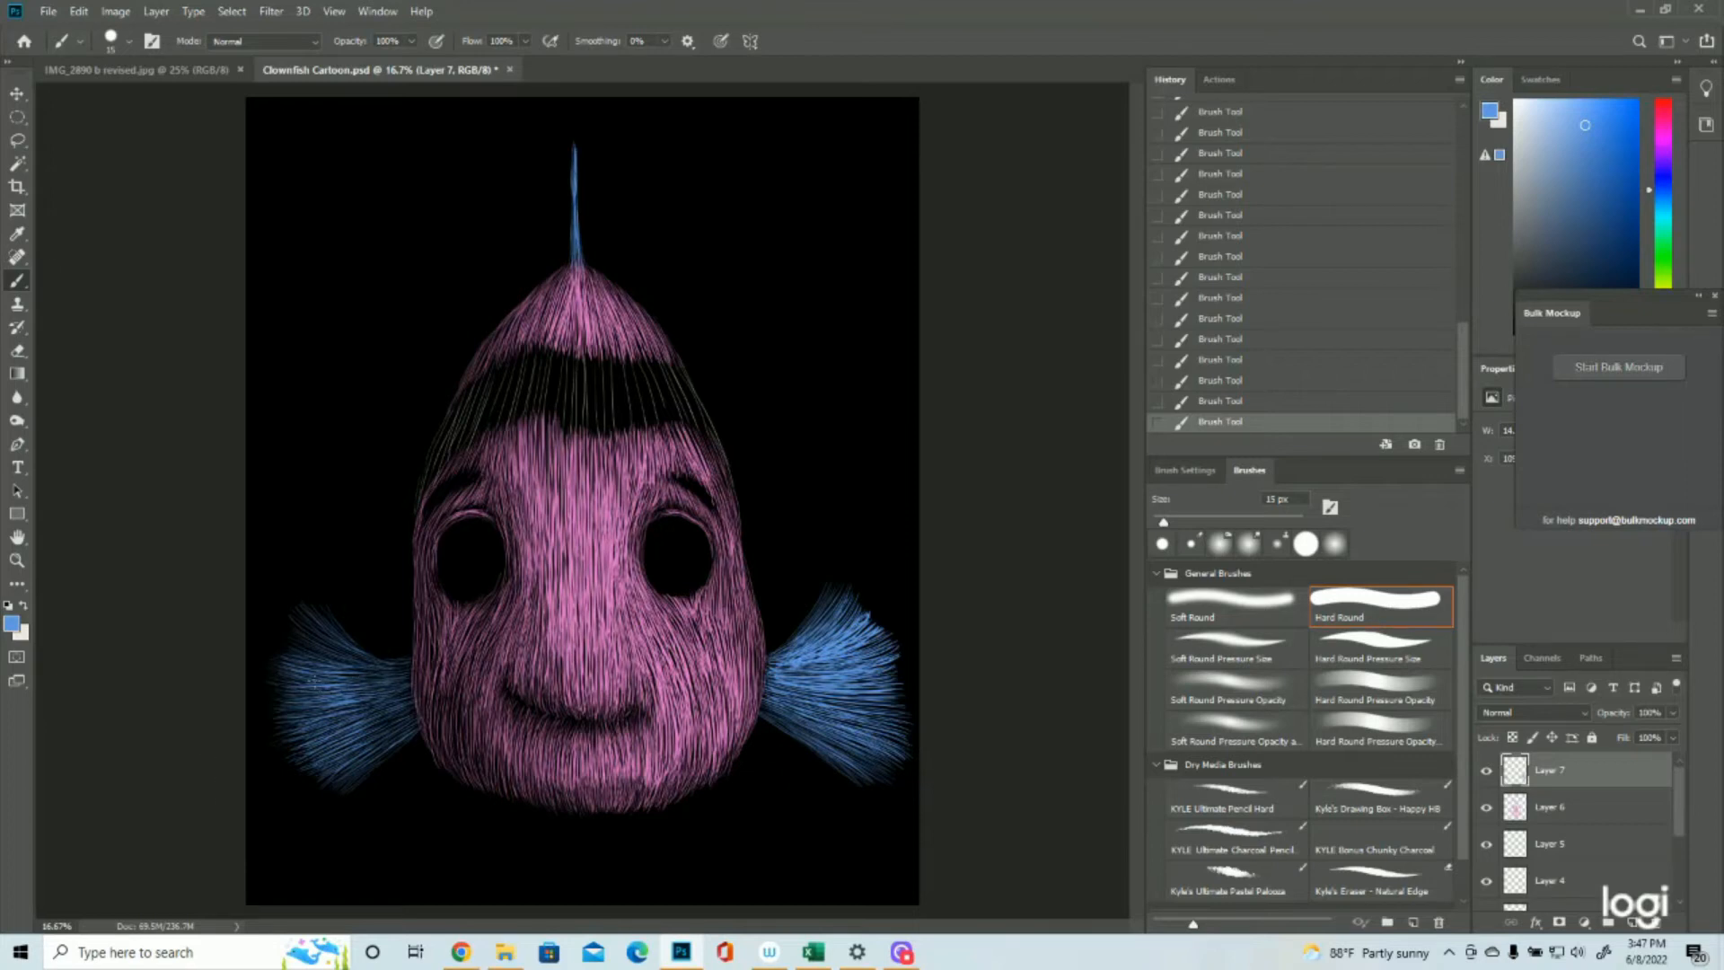
pyautogui.moveTo(364, 680)
pyautogui.mouseDown()
pyautogui.moveTo(296, 675)
pyautogui.moveTo(285, 663)
pyautogui.moveTo(363, 669)
pyautogui.moveTo(305, 636)
pyautogui.mouseUp()
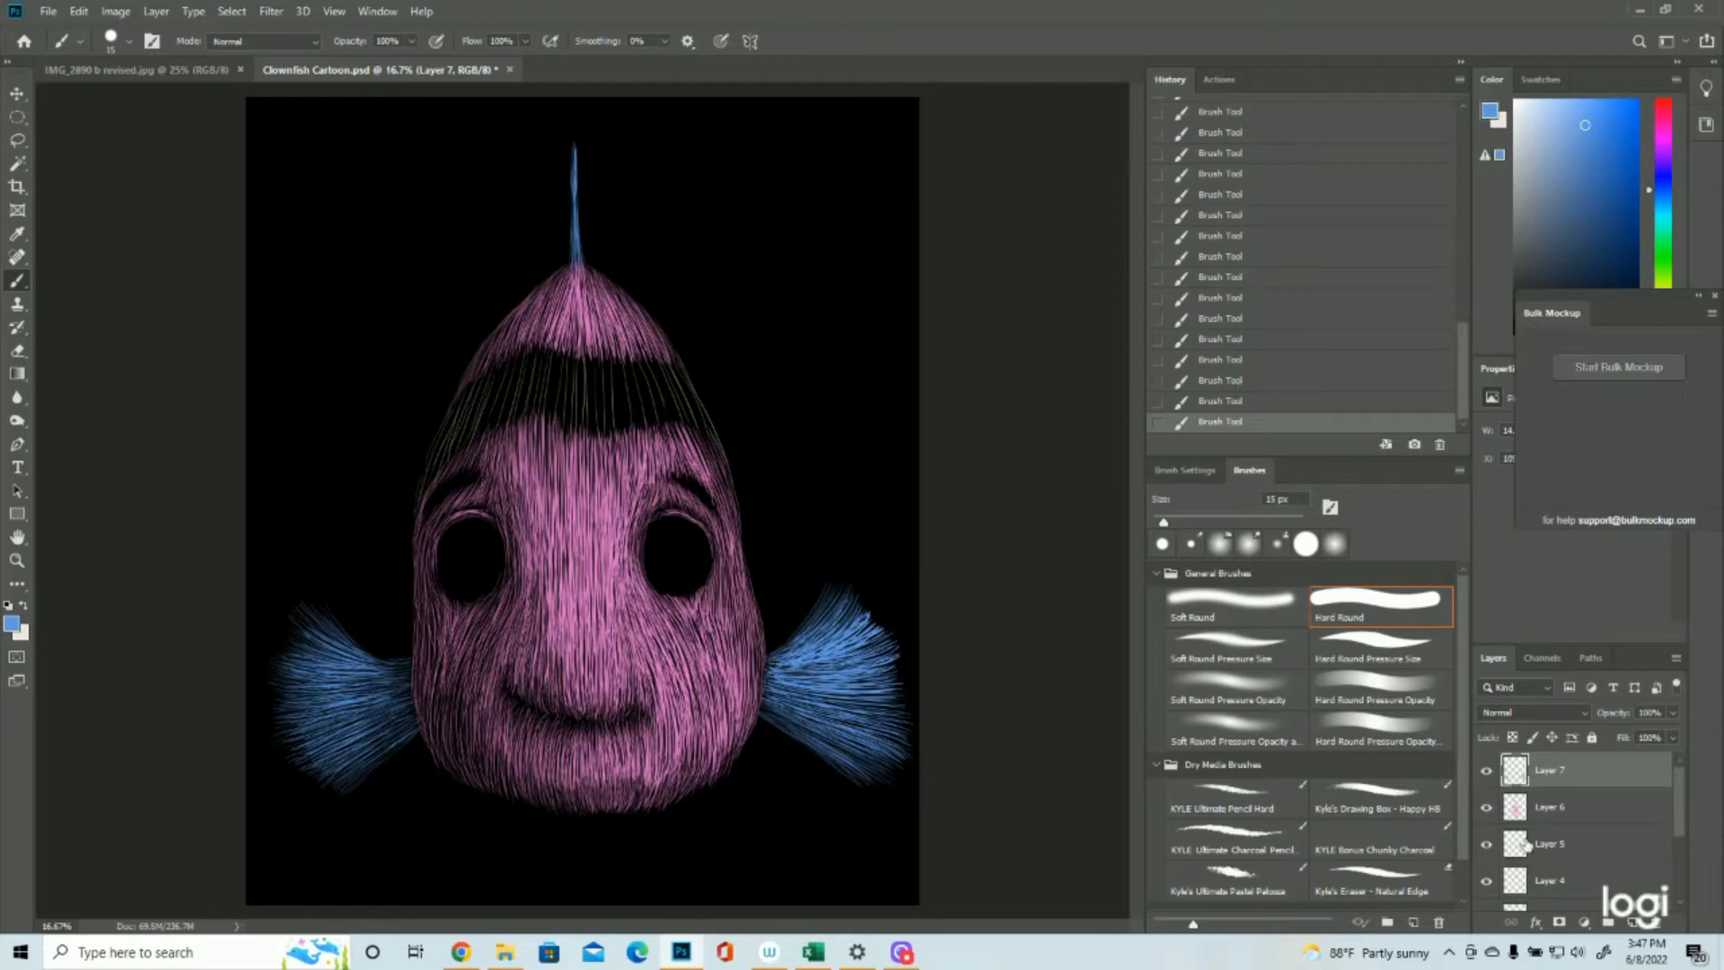
# Step: Add a new layer above Layer 7 and make the off-white background colour the foreground colour
pyautogui.click(1636, 928)
pyautogui.click(14, 625)
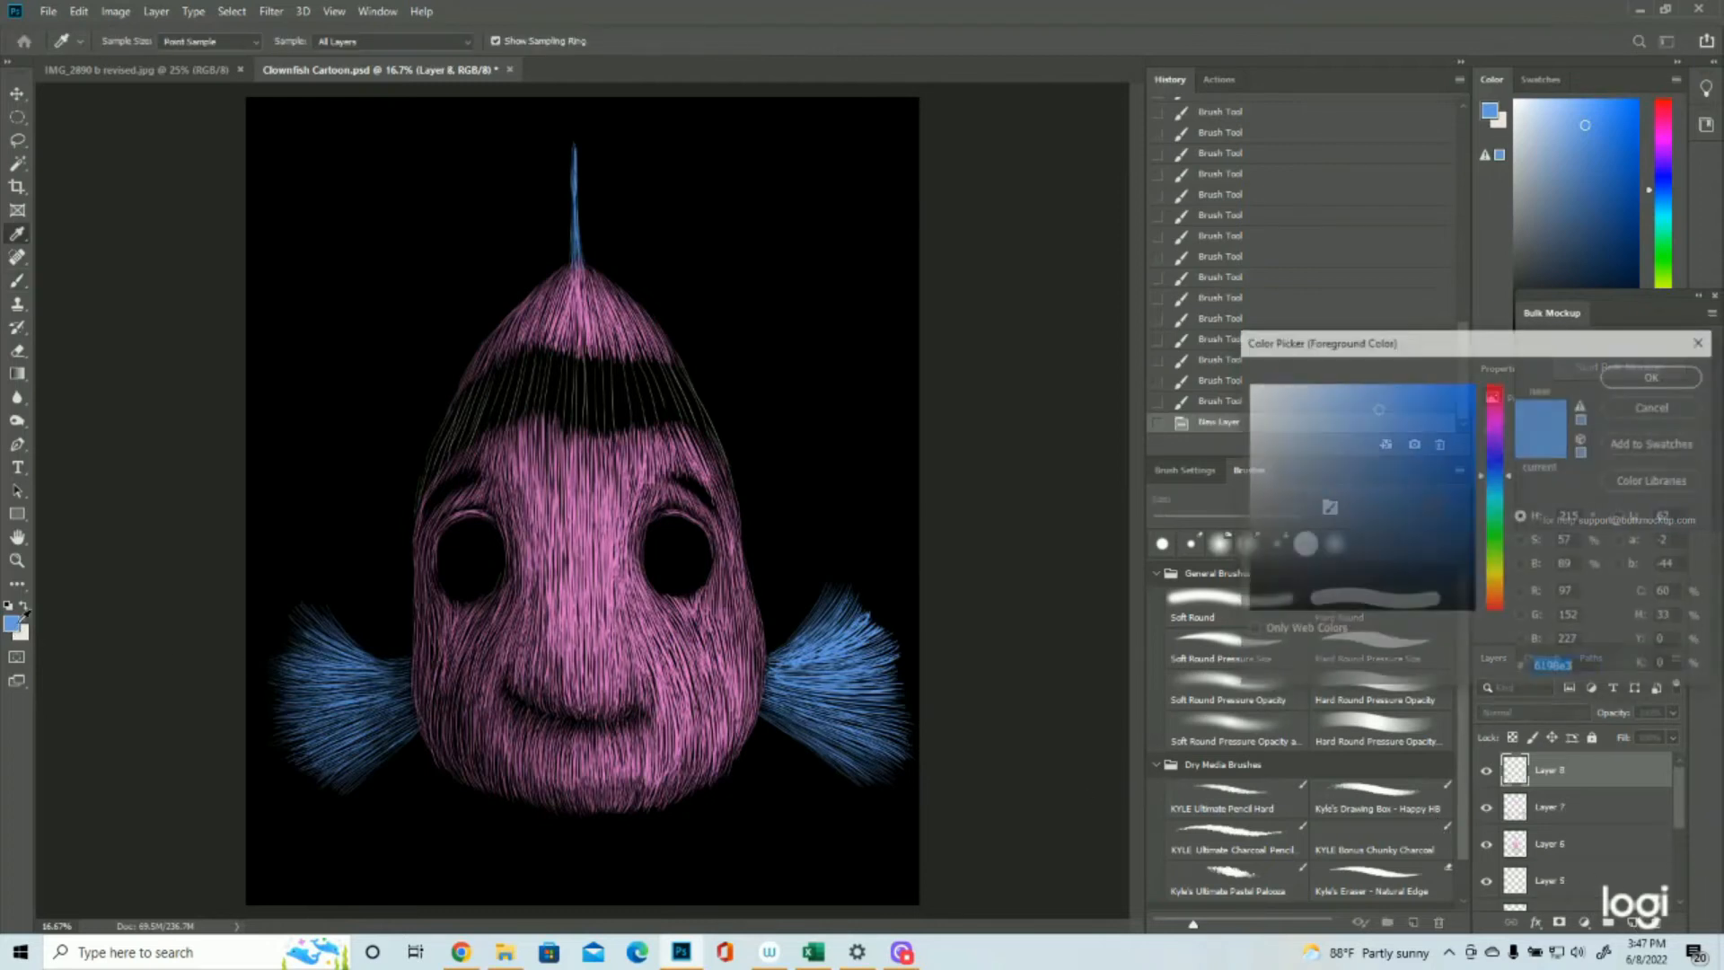
pyautogui.click(25, 633)
pyautogui.click(1630, 379)
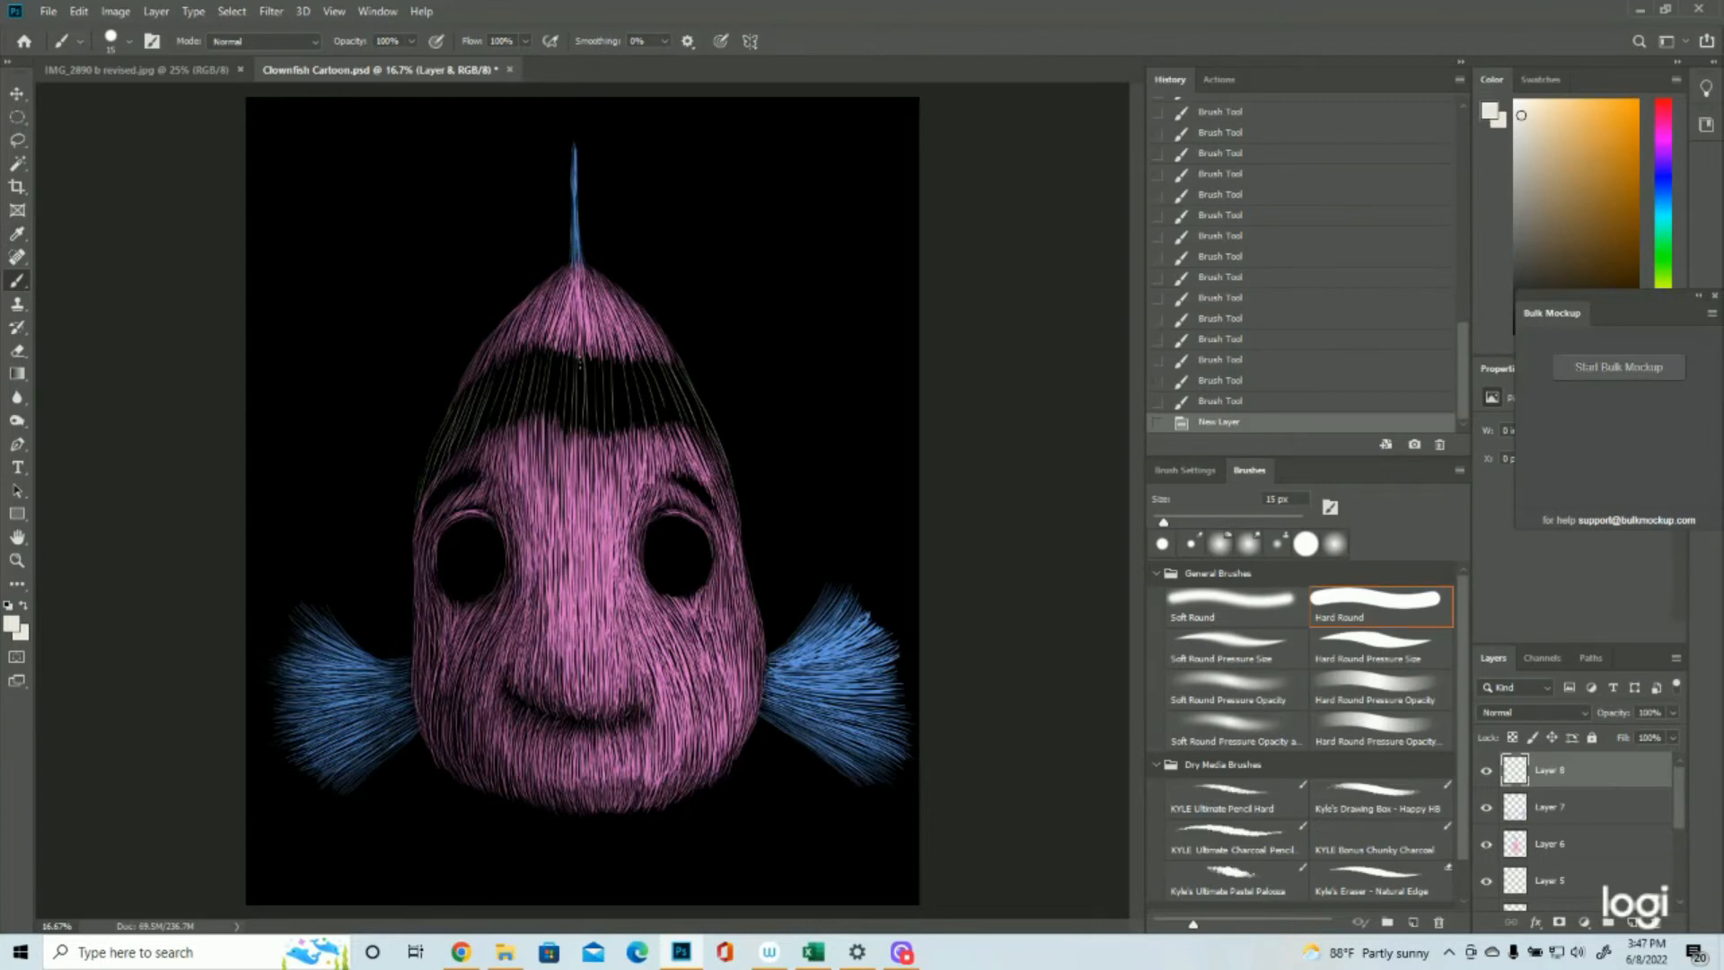
# Step: Paint vertical off-white strokes just right of the centre of the forehead band
pyautogui.moveTo(585, 356); pyautogui.dragTo(589, 433)
pyautogui.moveTo(587, 357); pyautogui.dragTo(594, 434)
pyautogui.moveTo(595, 353); pyautogui.dragTo(599, 439)
pyautogui.moveTo(599, 356); pyautogui.dragTo(600, 442)
pyautogui.moveTo(600, 355); pyautogui.dragTo(603, 441)
pyautogui.moveTo(605, 351); pyautogui.dragTo(611, 431)
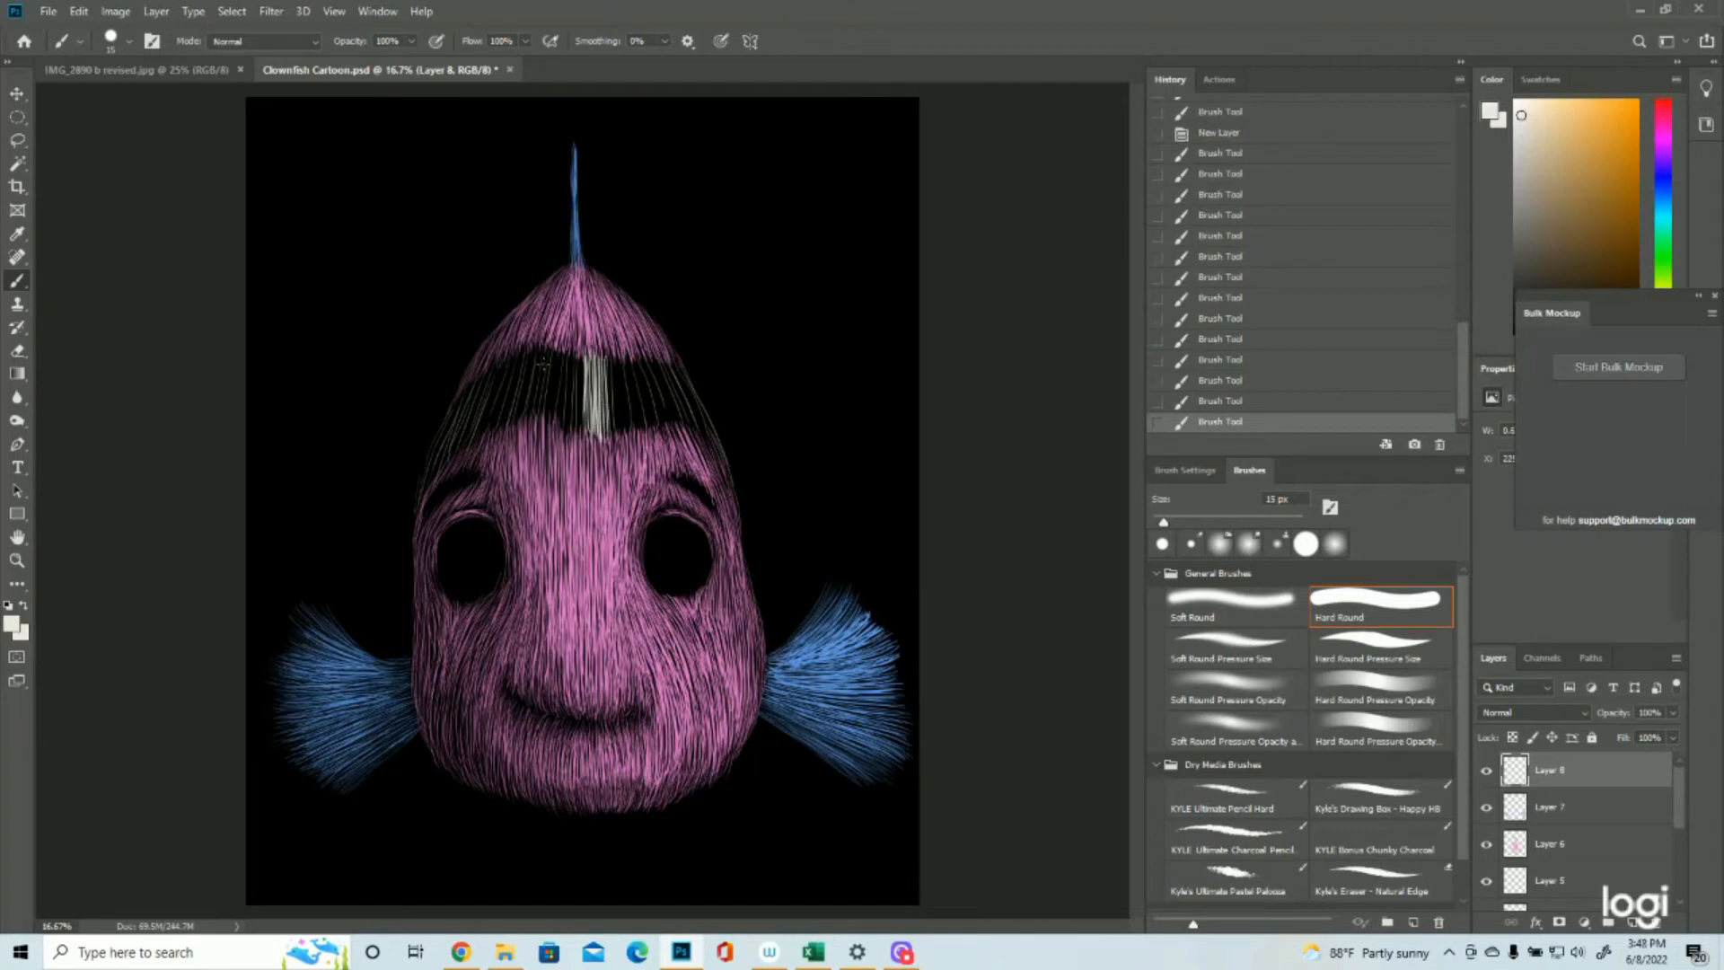
# Step: Add slanted off-white strokes across the left part of the band, following its curve down the head's left edge
pyautogui.moveTo(526, 348); pyautogui.dragTo(510, 413)
pyautogui.moveTo(524, 353)
pyautogui.mouseDown()
pyautogui.moveTo(501, 432)
pyautogui.moveTo(510, 396)
pyautogui.mouseUp()
pyautogui.moveTo(512, 399); pyautogui.dragTo(495, 427)
pyautogui.moveTo(514, 363); pyautogui.dragTo(501, 404)
pyautogui.moveTo(503, 389); pyautogui.dragTo(485, 438)
pyautogui.moveTo(514, 356); pyautogui.dragTo(476, 444)
pyautogui.moveTo(506, 365)
pyautogui.mouseDown()
pyautogui.moveTo(476, 448)
pyautogui.moveTo(460, 453)
pyautogui.moveTo(476, 409)
pyautogui.moveTo(452, 453)
pyautogui.mouseUp()
pyautogui.moveTo(497, 357); pyautogui.dragTo(475, 413)
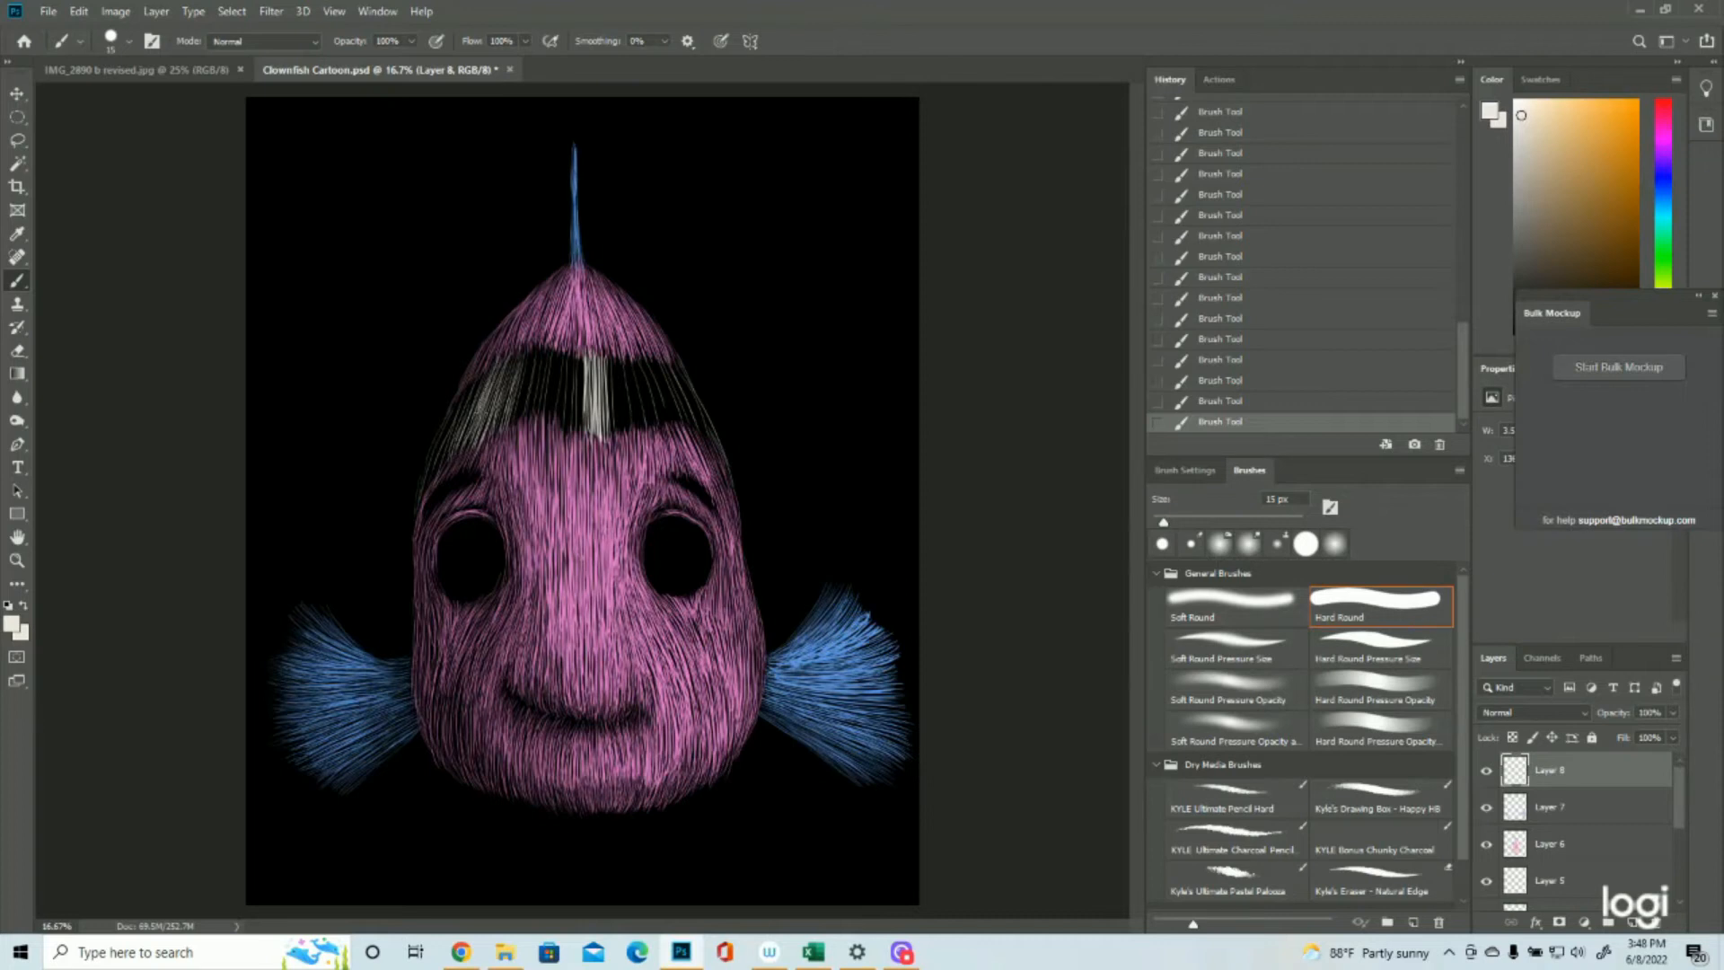
pyautogui.moveTo(494, 352)
pyautogui.mouseDown()
pyautogui.moveTo(455, 447)
pyautogui.moveTo(465, 374)
pyautogui.moveTo(439, 437)
pyautogui.moveTo(480, 372)
pyautogui.moveTo(429, 485)
pyautogui.mouseUp()
pyautogui.moveTo(457, 427); pyautogui.dragTo(432, 480)
pyautogui.moveTo(438, 466); pyautogui.dragTo(416, 535)
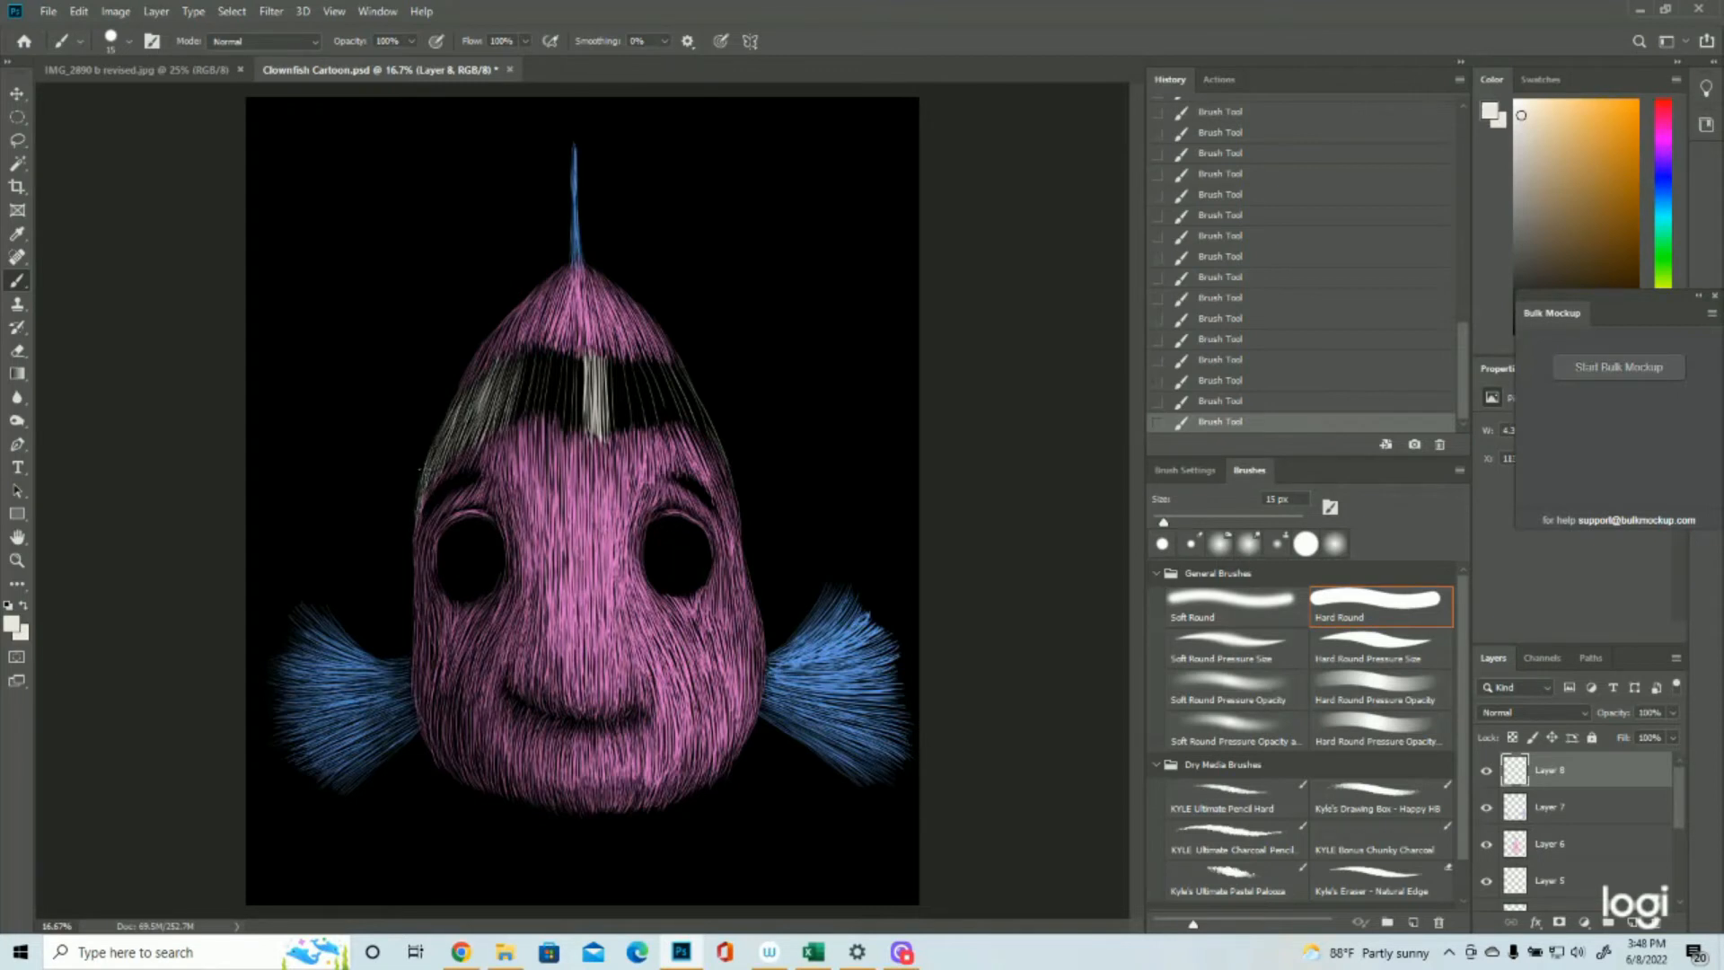
# Step: Fill the right half of the band with off-white strokes that follow the head's curve
pyautogui.moveTo(674, 361)
pyautogui.mouseDown()
pyautogui.moveTo(707, 429)
pyautogui.moveTo(693, 392)
pyautogui.mouseUp()
pyautogui.moveTo(615, 360)
pyautogui.mouseDown()
pyautogui.moveTo(631, 429)
pyautogui.moveTo(600, 444)
pyautogui.moveTo(637, 440)
pyautogui.moveTo(613, 410)
pyautogui.mouseUp()
pyautogui.moveTo(611, 346); pyautogui.dragTo(619, 417)
pyautogui.moveTo(634, 356)
pyautogui.mouseDown()
pyautogui.moveTo(652, 440)
pyautogui.moveTo(663, 423)
pyautogui.moveTo(691, 447)
pyautogui.moveTo(699, 435)
pyautogui.moveTo(675, 379)
pyautogui.moveTo(697, 438)
pyautogui.moveTo(654, 386)
pyautogui.moveTo(666, 427)
pyautogui.moveTo(646, 432)
pyautogui.moveTo(617, 385)
pyautogui.moveTo(619, 423)
pyautogui.mouseUp()
pyautogui.moveTo(610, 377); pyautogui.dragTo(614, 409)
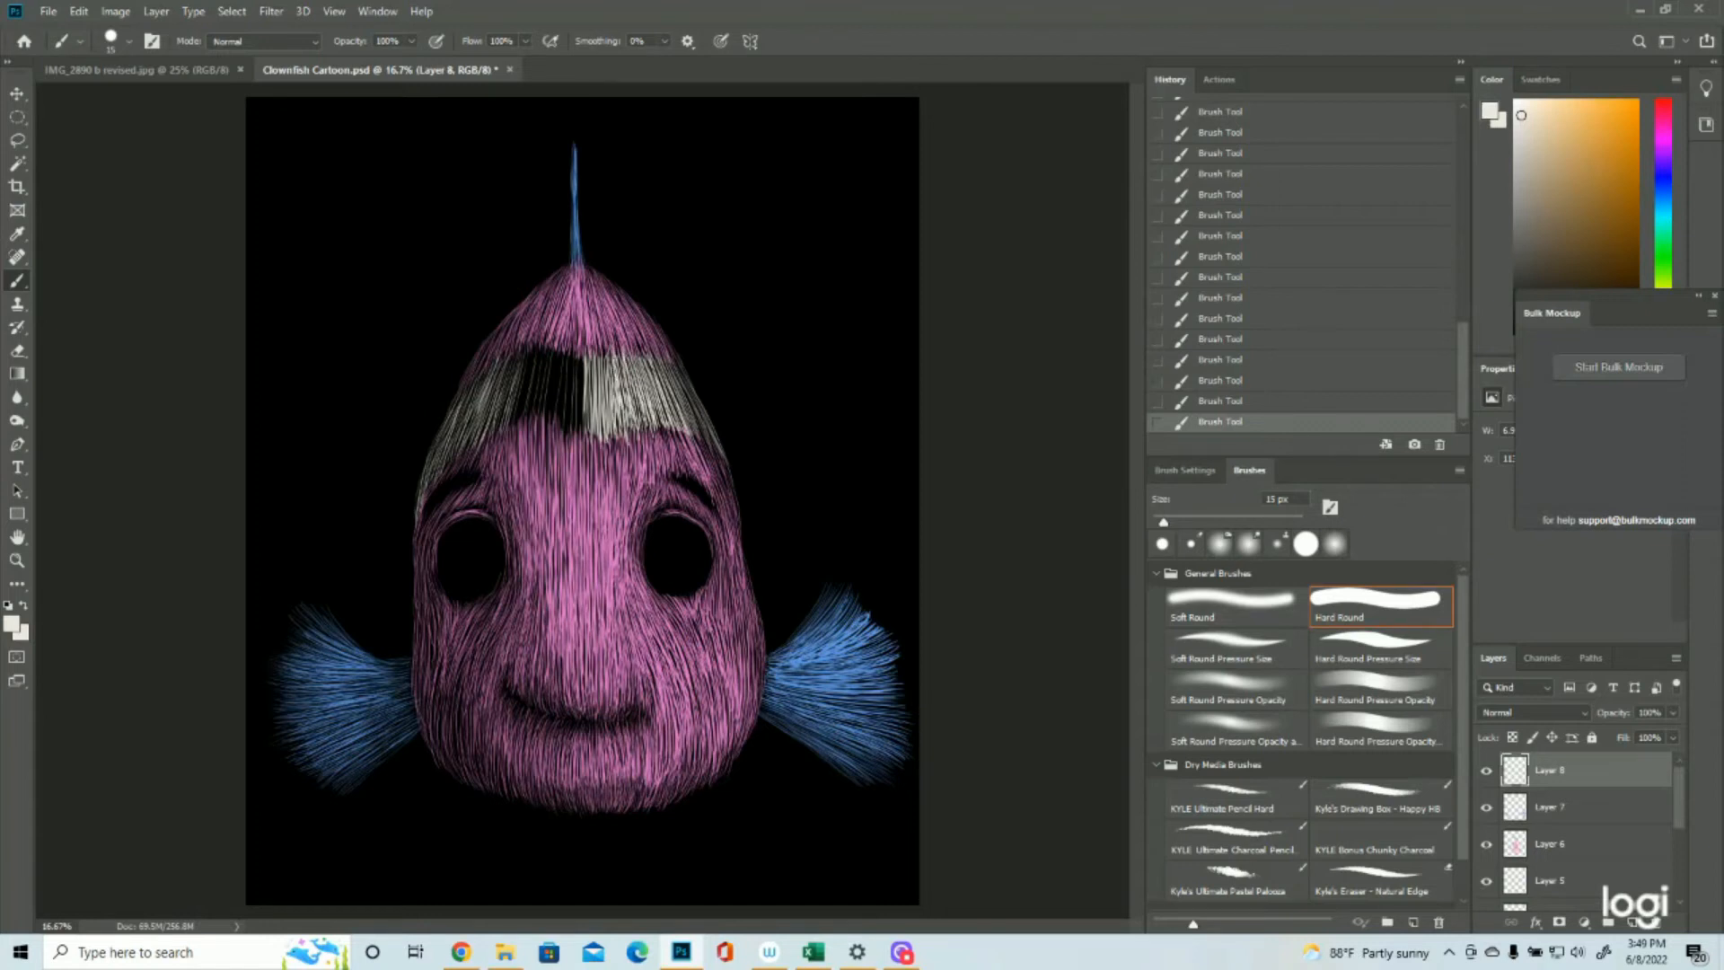
# Step: Fill the dark gap left of the band's centre with dense, nearly vertical off-white strokes
pyautogui.moveTo(581, 354); pyautogui.dragTo(581, 430)
pyautogui.moveTo(578, 351)
pyautogui.mouseDown()
pyautogui.moveTo(583, 436)
pyautogui.moveTo(564, 434)
pyautogui.mouseUp()
pyautogui.moveTo(563, 372); pyautogui.dragTo(558, 428)
pyautogui.moveTo(560, 350); pyautogui.dragTo(554, 434)
pyautogui.moveTo(561, 355); pyautogui.dragTo(554, 428)
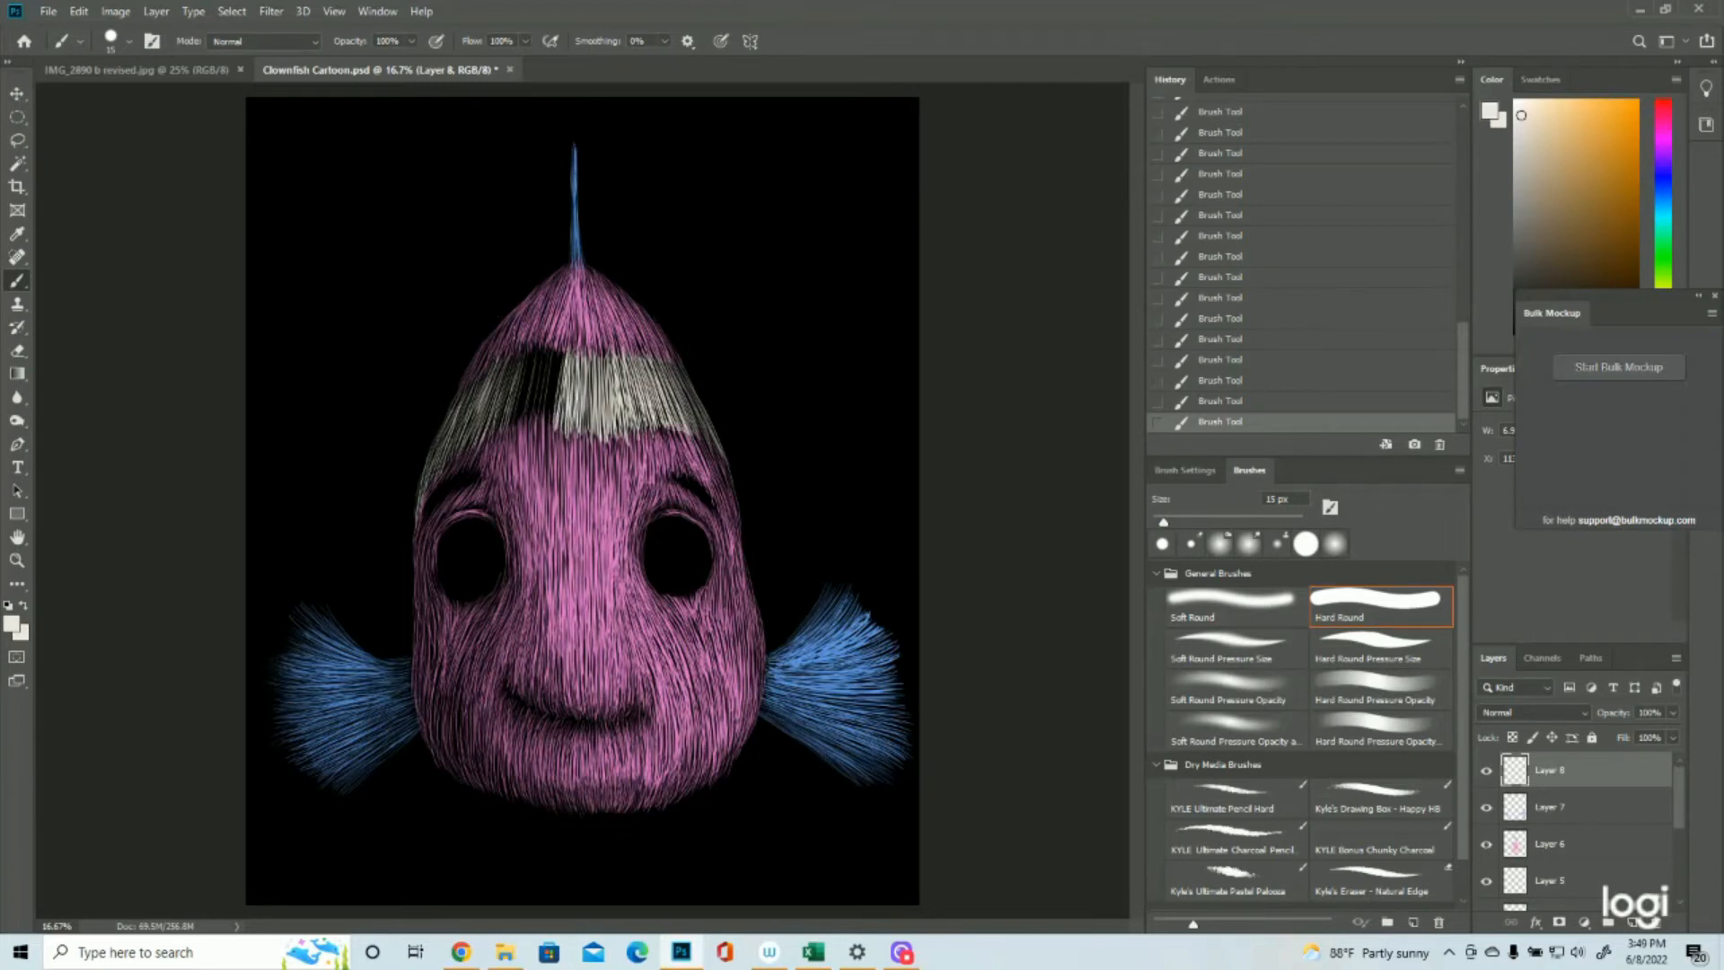
pyautogui.moveTo(559, 349); pyautogui.dragTo(543, 424)
pyautogui.moveTo(548, 344); pyautogui.dragTo(541, 426)
pyautogui.moveTo(549, 341); pyautogui.dragTo(527, 421)
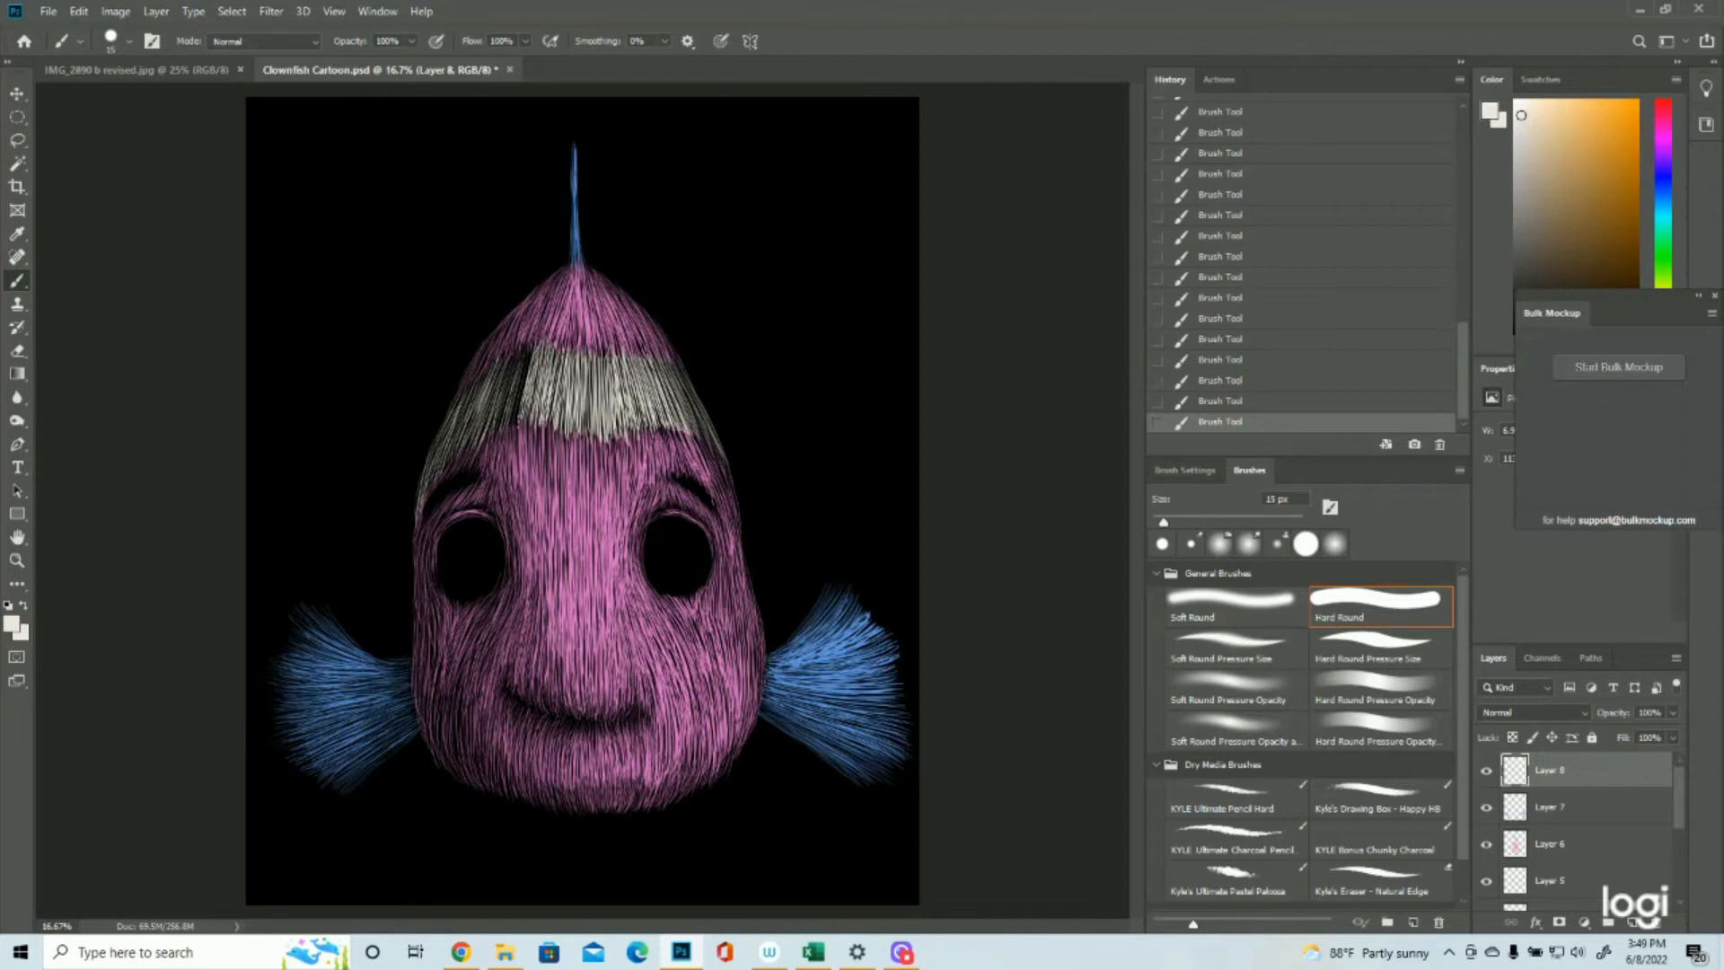
# Step: Thicken the slanted off-white strokes in the left section of the band to blend it with the centre
pyautogui.moveTo(516, 402); pyautogui.dragTo(503, 428)
pyautogui.moveTo(517, 354); pyautogui.dragTo(498, 430)
pyautogui.moveTo(518, 347); pyautogui.dragTo(494, 440)
pyautogui.moveTo(503, 392); pyautogui.dragTo(496, 422)
pyautogui.moveTo(515, 346)
pyautogui.mouseDown()
pyautogui.moveTo(490, 430)
pyautogui.moveTo(494, 408)
pyautogui.moveTo(498, 431)
pyautogui.moveTo(521, 421)
pyautogui.moveTo(489, 420)
pyautogui.mouseUp()
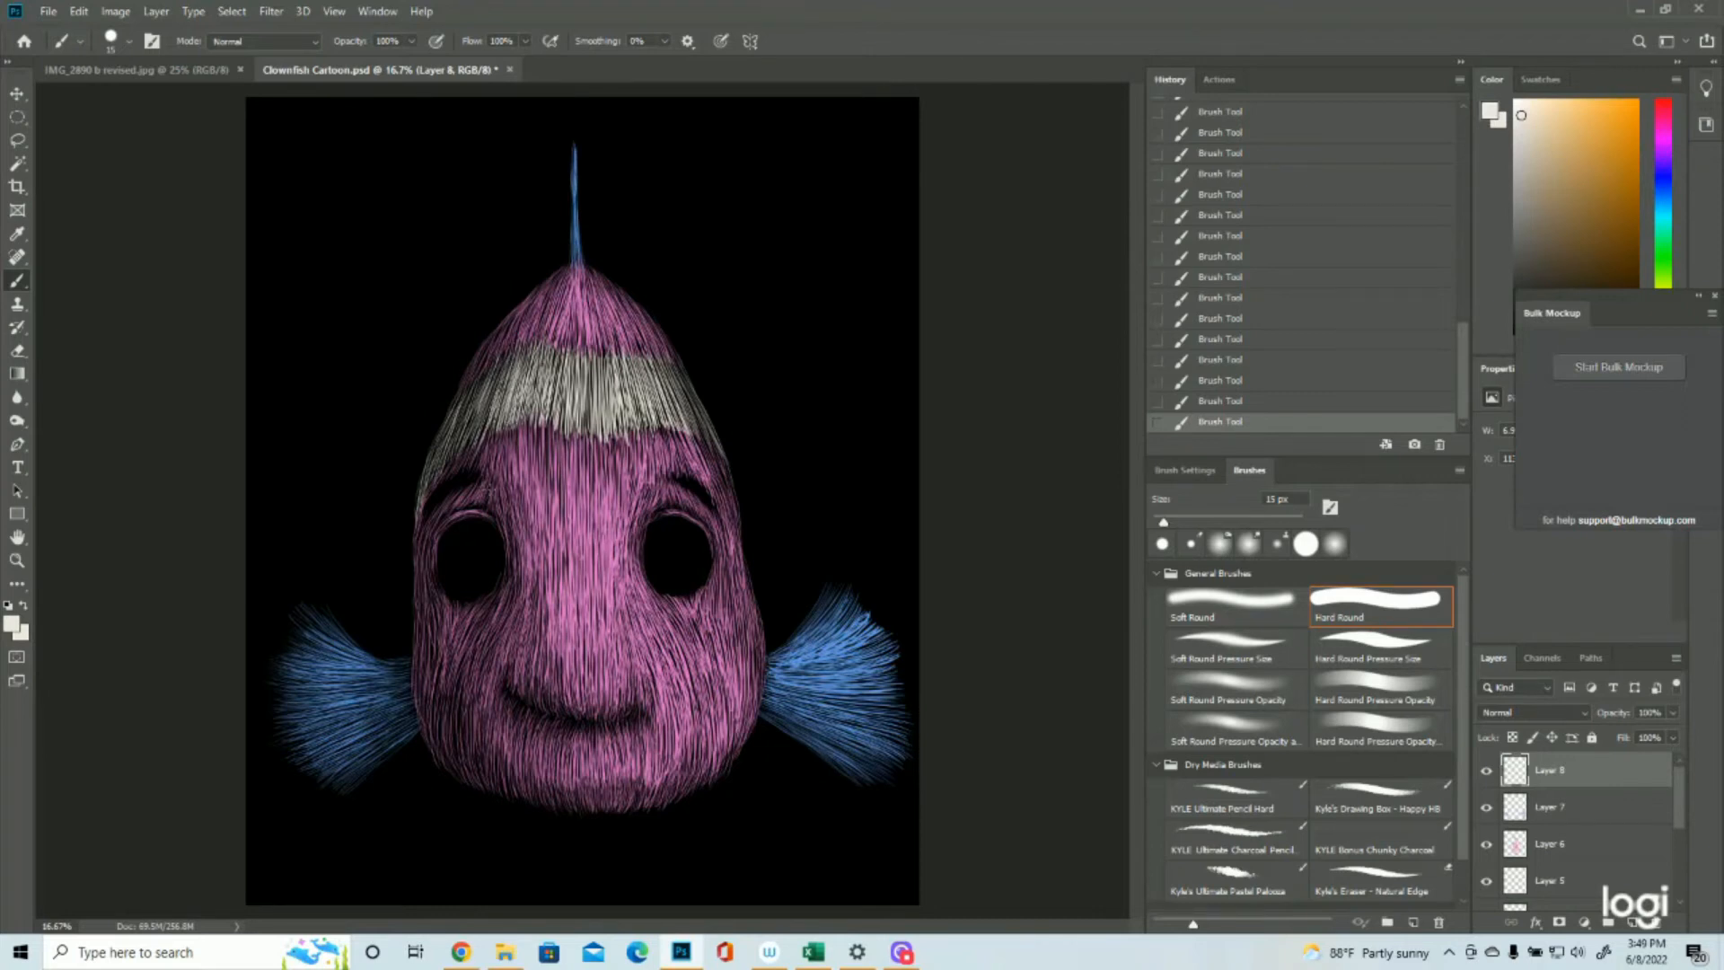
# Step: Add a few short off-white strokes near the band's right edge
pyautogui.moveTo(678, 397)
pyautogui.mouseDown()
pyautogui.moveTo(689, 425)
pyautogui.moveTo(686, 401)
pyautogui.mouseUp()
pyautogui.moveTo(679, 386); pyautogui.dragTo(700, 424)
pyautogui.moveTo(692, 395); pyautogui.dragTo(706, 423)
# Step: Check the whole drawing, turn on the Layer 2 sketch outline and return to the Brush tool at the eyes
pyautogui.click(17, 561)
pyautogui.moveTo(826, 609); pyautogui.dragTo(781, 608)
pyautogui.click(744, 585)
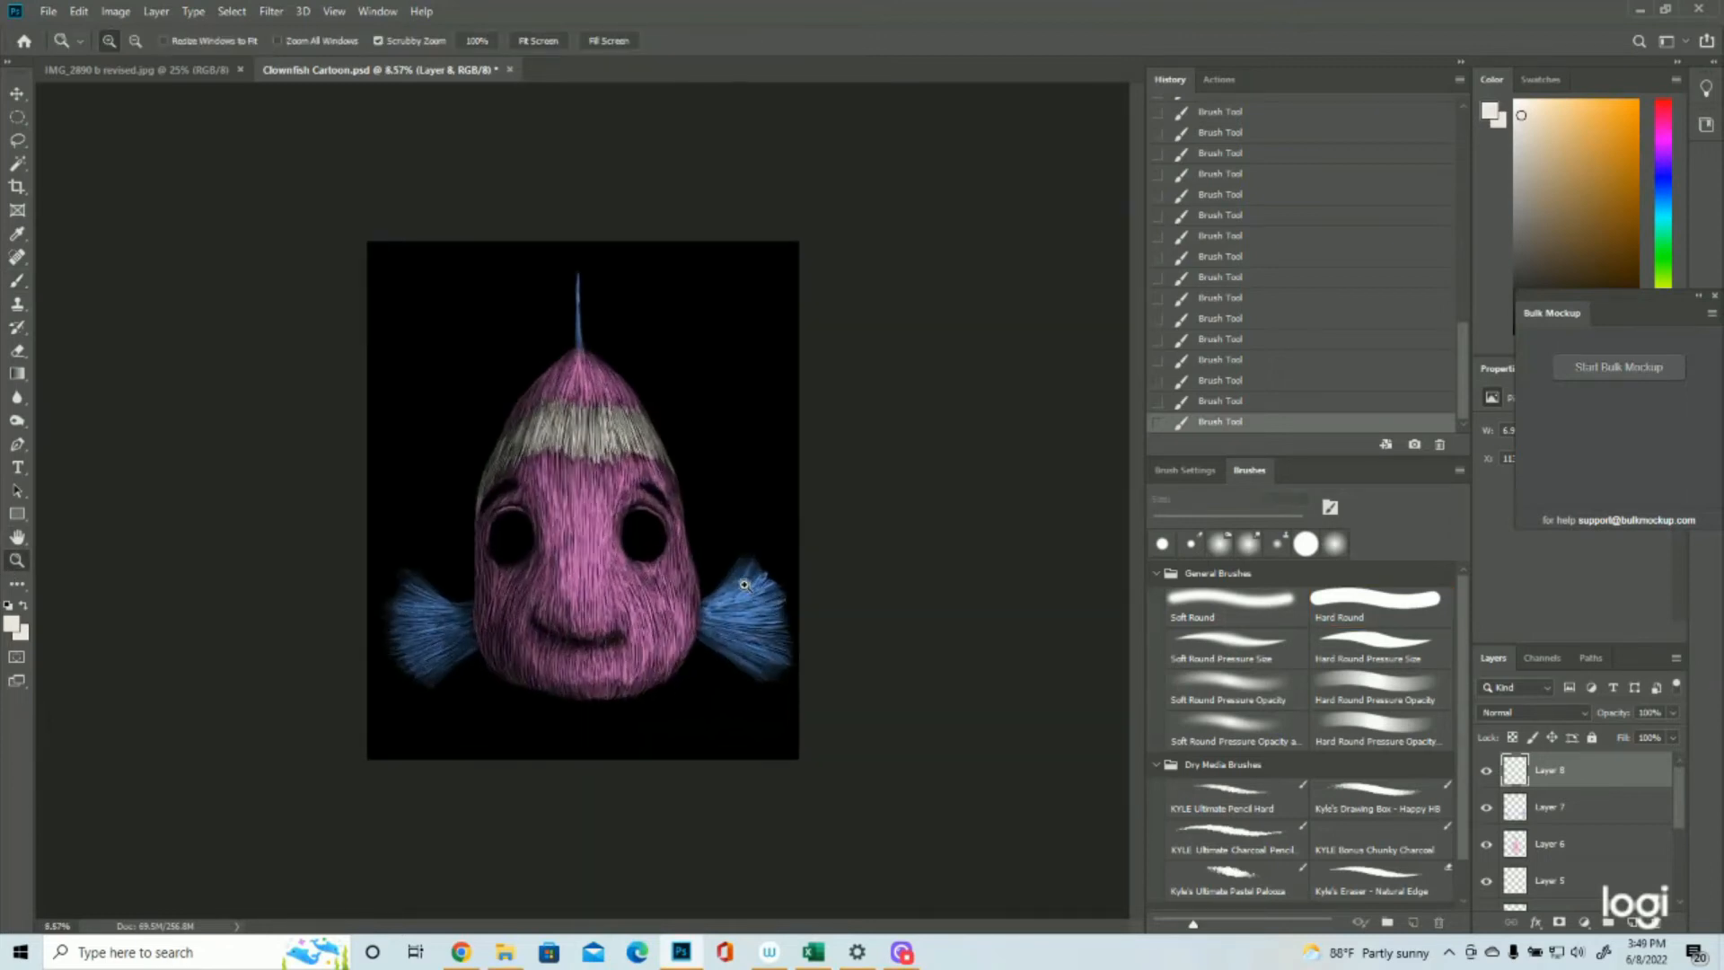
pyautogui.click(630, 669)
pyautogui.scroll(-2, 1645, 814)
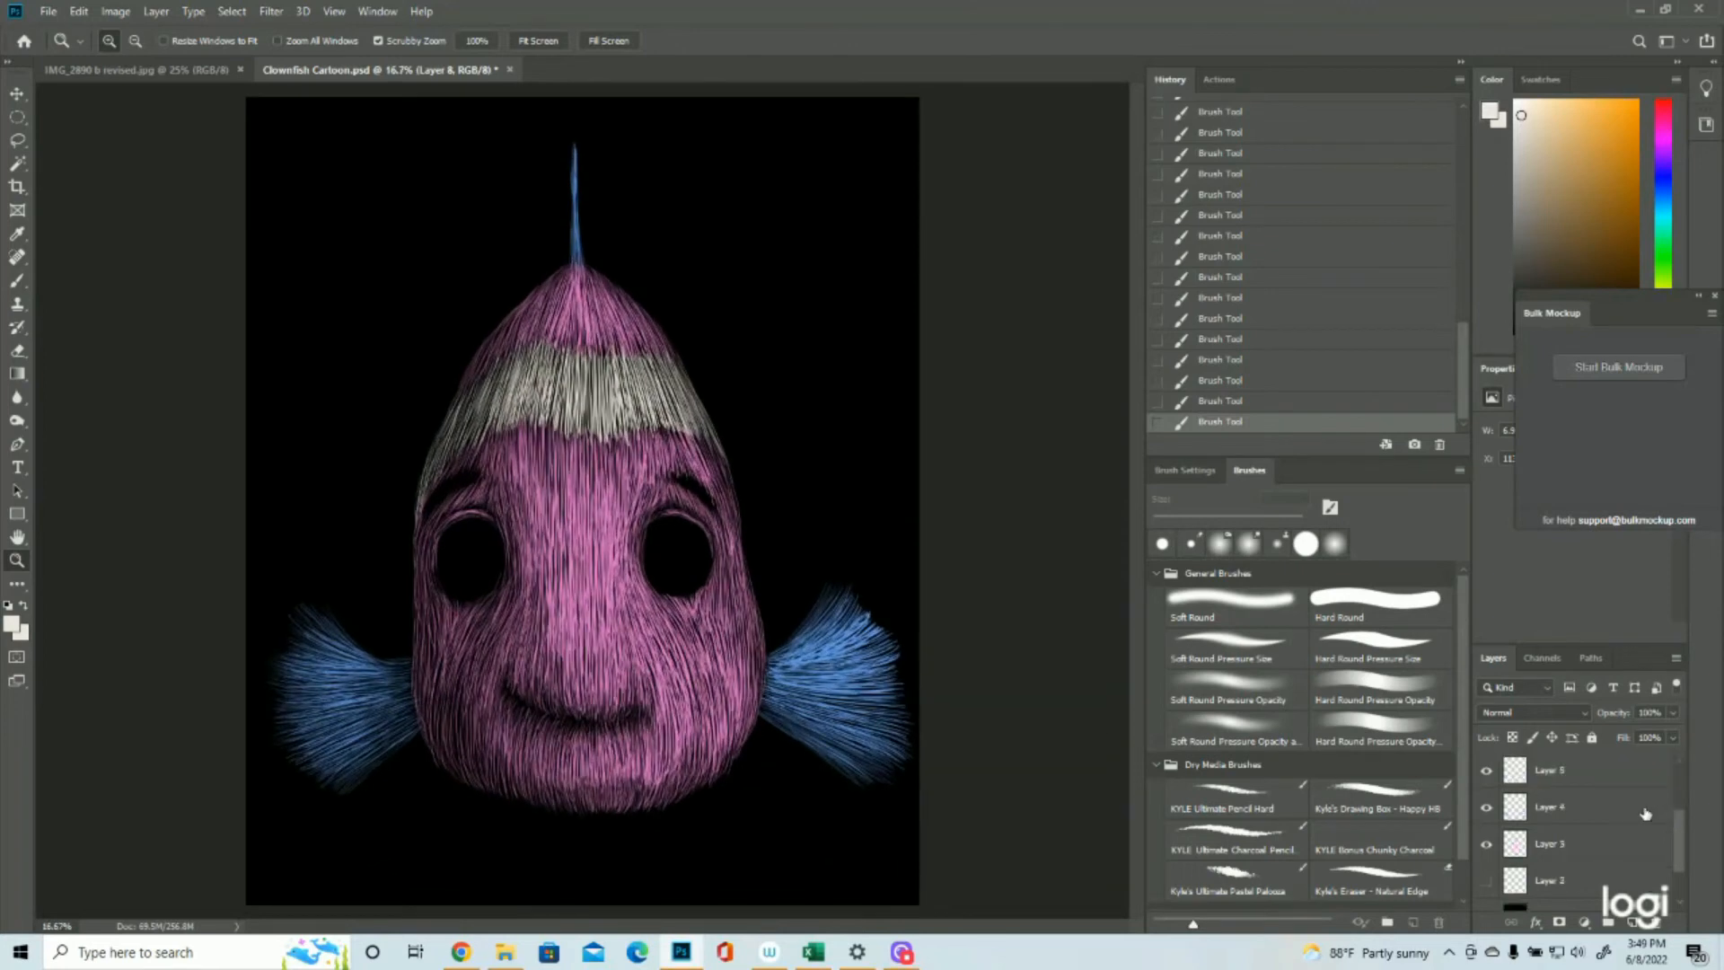
pyautogui.scroll(-2, 1646, 814)
pyautogui.click(1486, 819)
pyautogui.moveTo(636, 595); pyautogui.dragTo(688, 594)
pyautogui.click(17, 281)
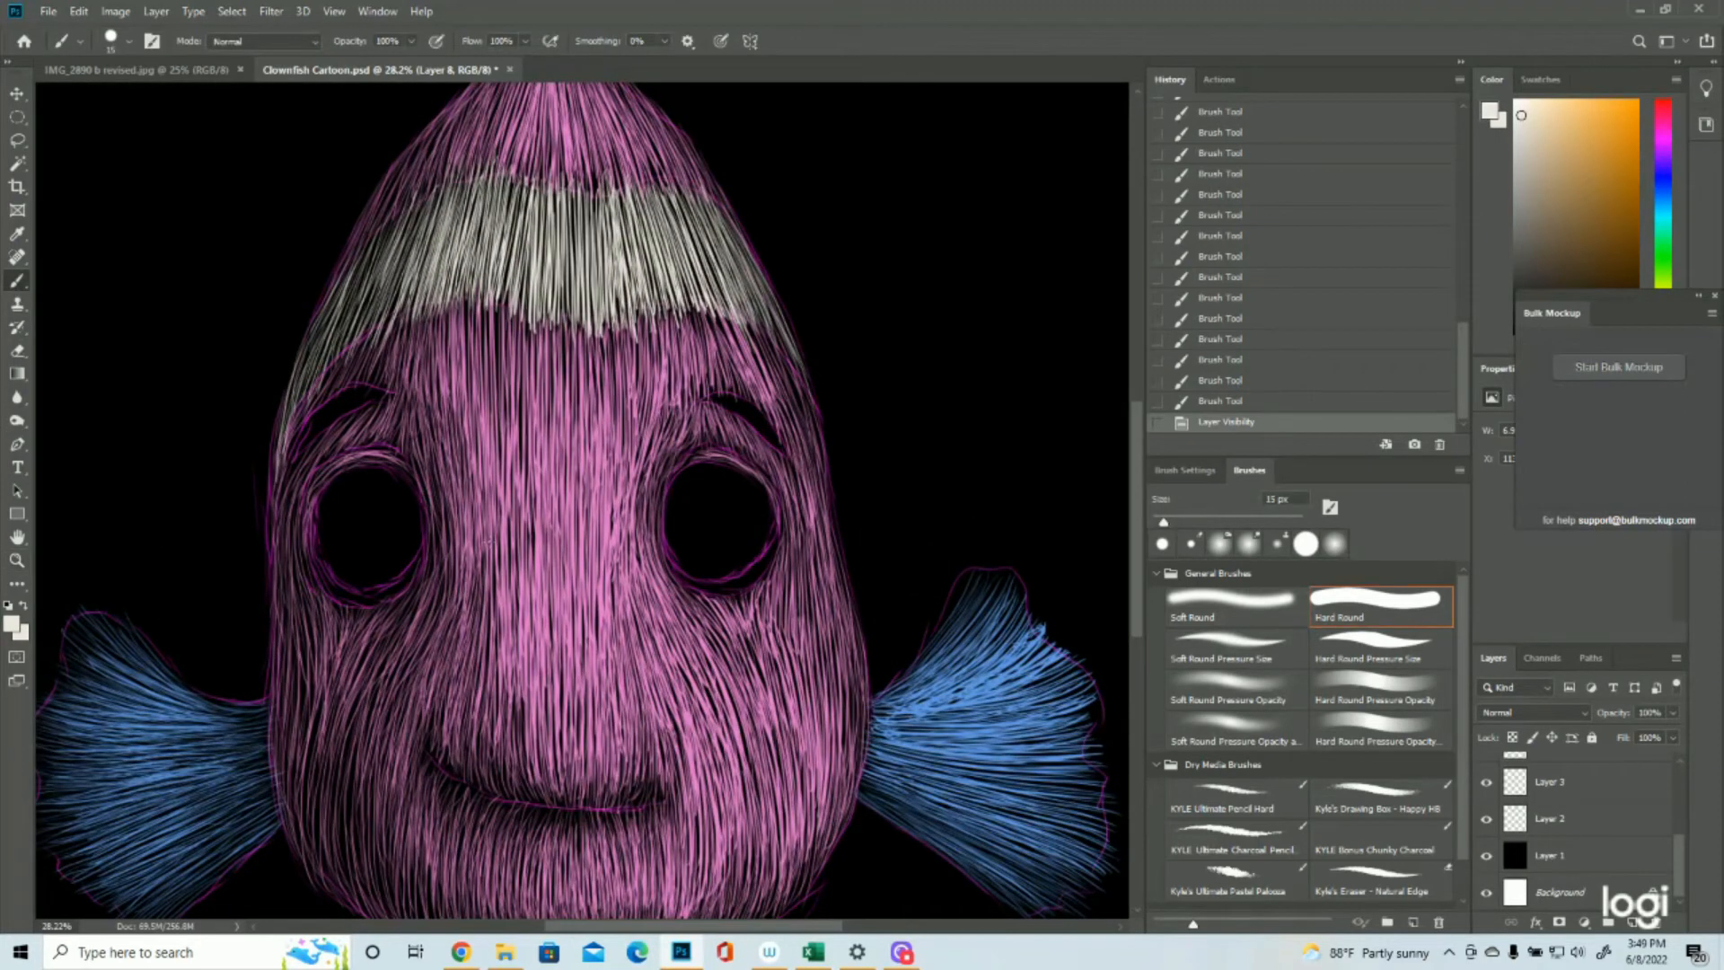
# Step: Trace the lower rims of both eyes with thin off-white strokes and hide the Layer 2 sketch outline
pyautogui.moveTo(318, 558); pyautogui.dragTo(338, 582)
pyautogui.moveTo(338, 580); pyautogui.dragTo(363, 590)
pyautogui.moveTo(419, 557); pyautogui.dragTo(356, 592)
pyautogui.moveTo(356, 591); pyautogui.dragTo(347, 588)
pyautogui.moveTo(676, 568); pyautogui.dragTo(696, 582)
pyautogui.moveTo(699, 582); pyautogui.dragTo(695, 580)
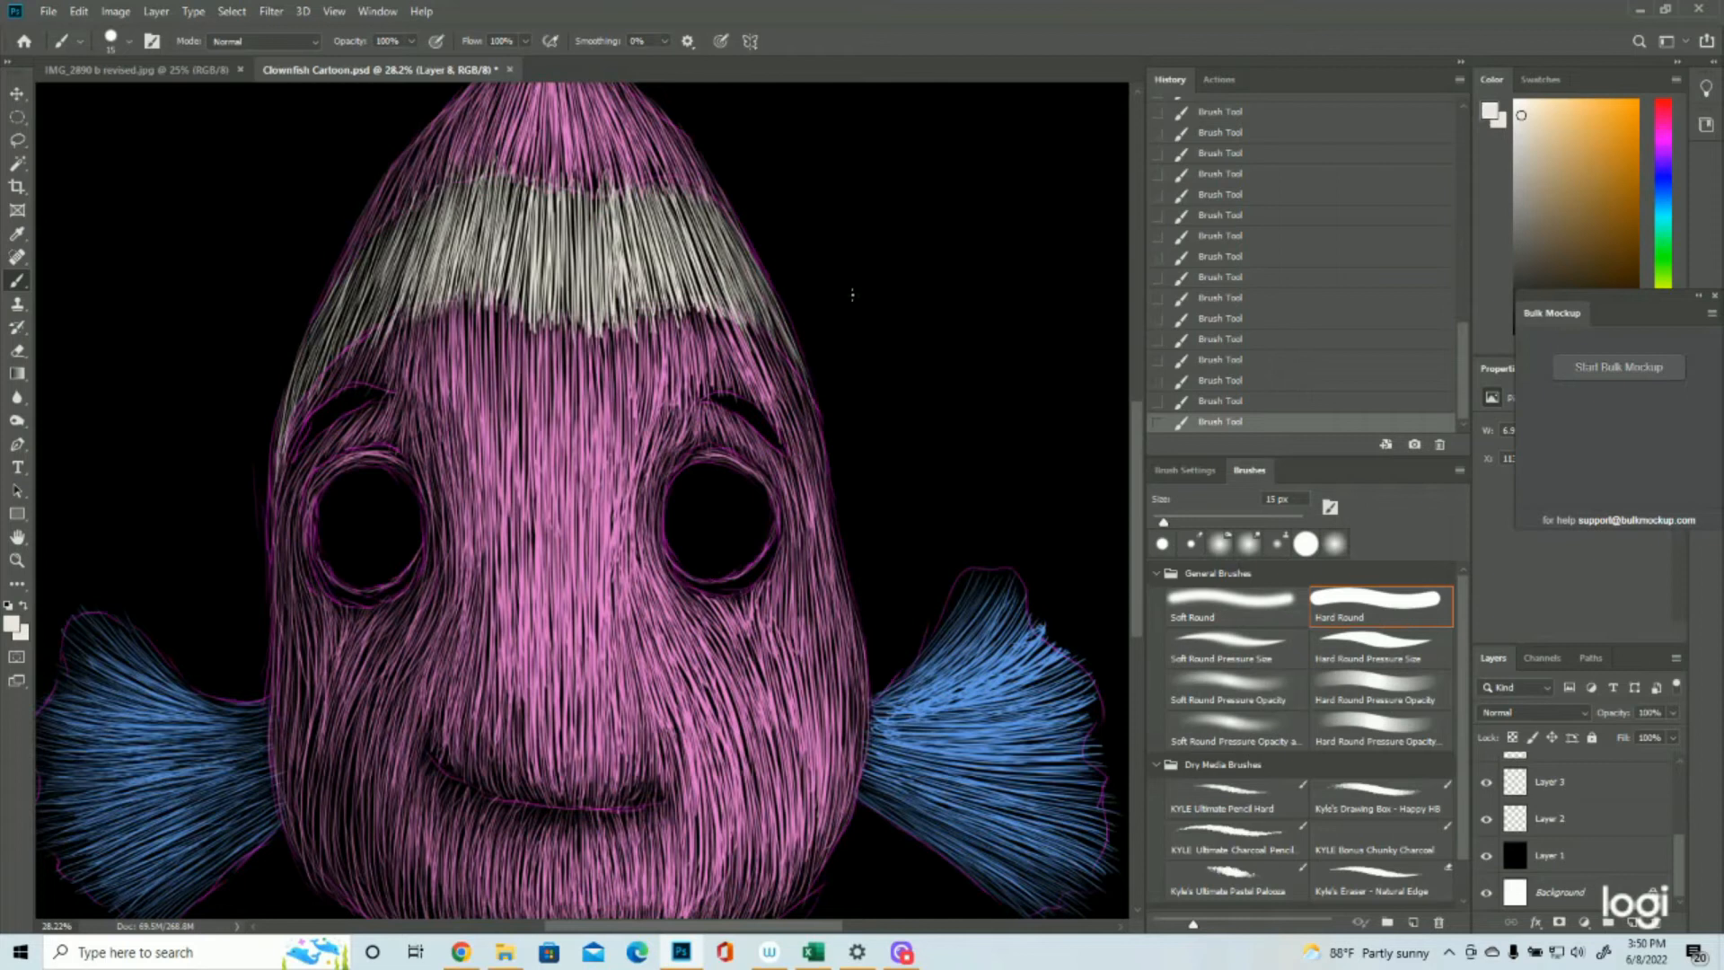
pyautogui.click(1486, 819)
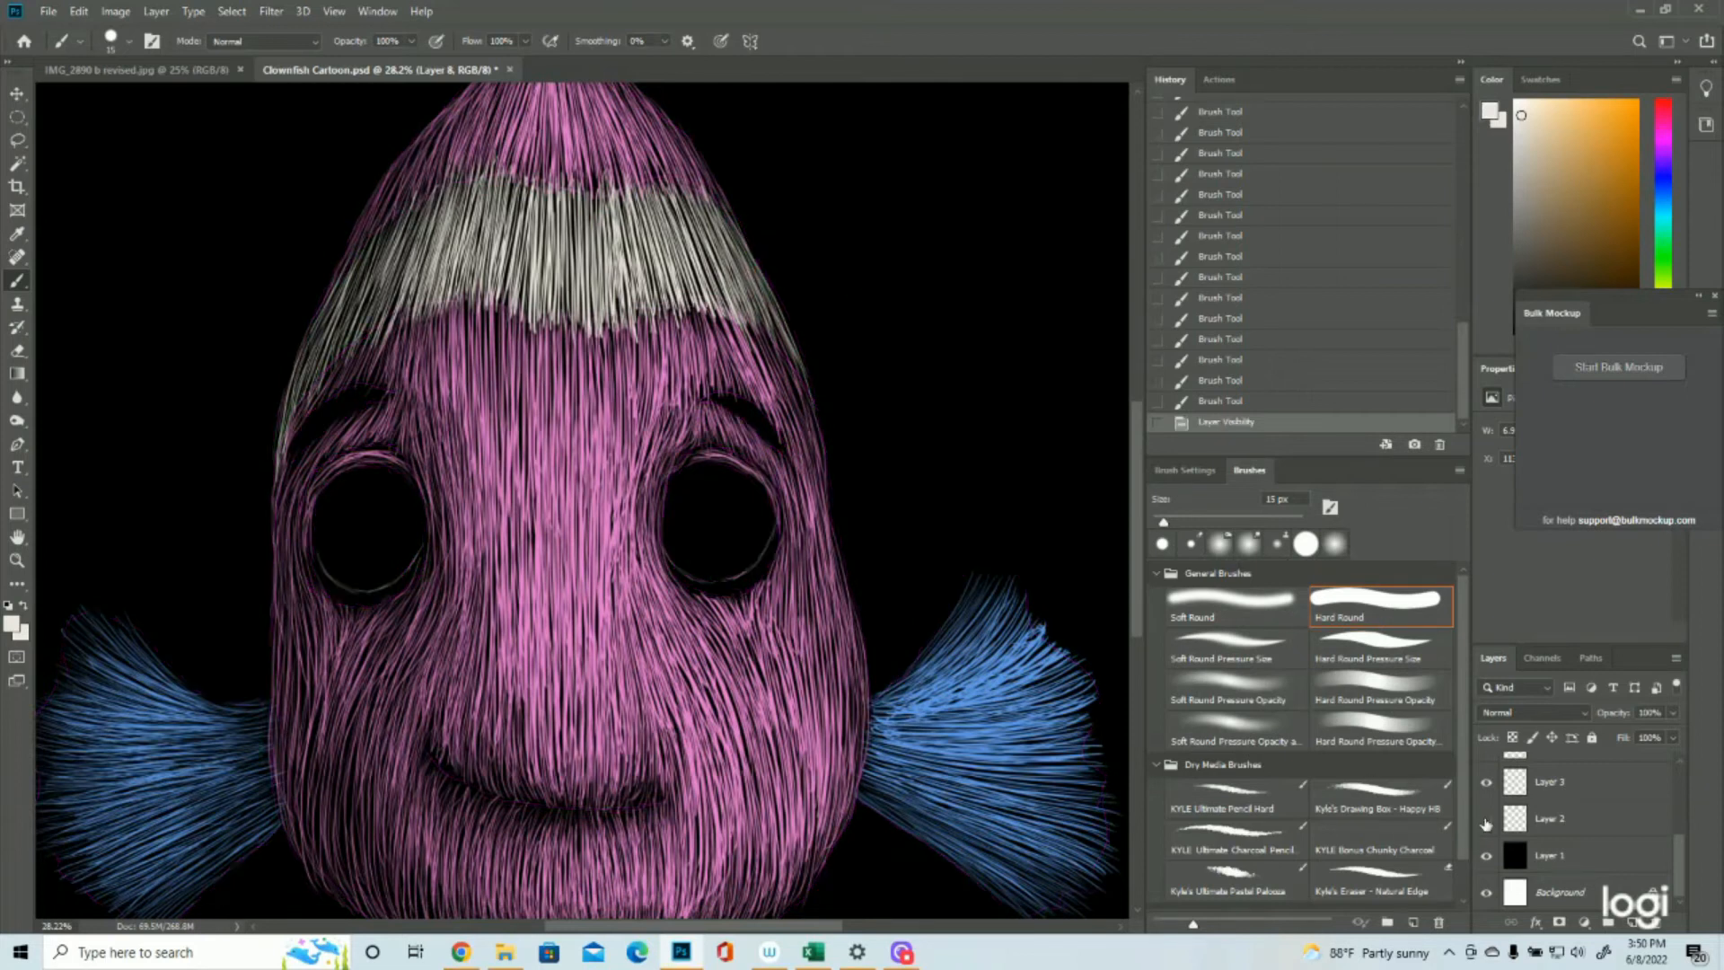
# Step: Build up curved off-white strokes along the lower rim of the right eye and the left eye
pyautogui.moveTo(780, 526); pyautogui.dragTo(762, 565)
pyautogui.moveTo(771, 550); pyautogui.dragTo(745, 582)
pyautogui.moveTo(751, 571); pyautogui.dragTo(718, 588)
pyautogui.moveTo(773, 552); pyautogui.dragTo(735, 585)
pyautogui.moveTo(751, 574)
pyautogui.mouseDown()
pyautogui.moveTo(722, 590)
pyautogui.moveTo(681, 580)
pyautogui.moveTo(732, 592)
pyautogui.moveTo(718, 584)
pyautogui.moveTo(737, 570)
pyautogui.mouseUp()
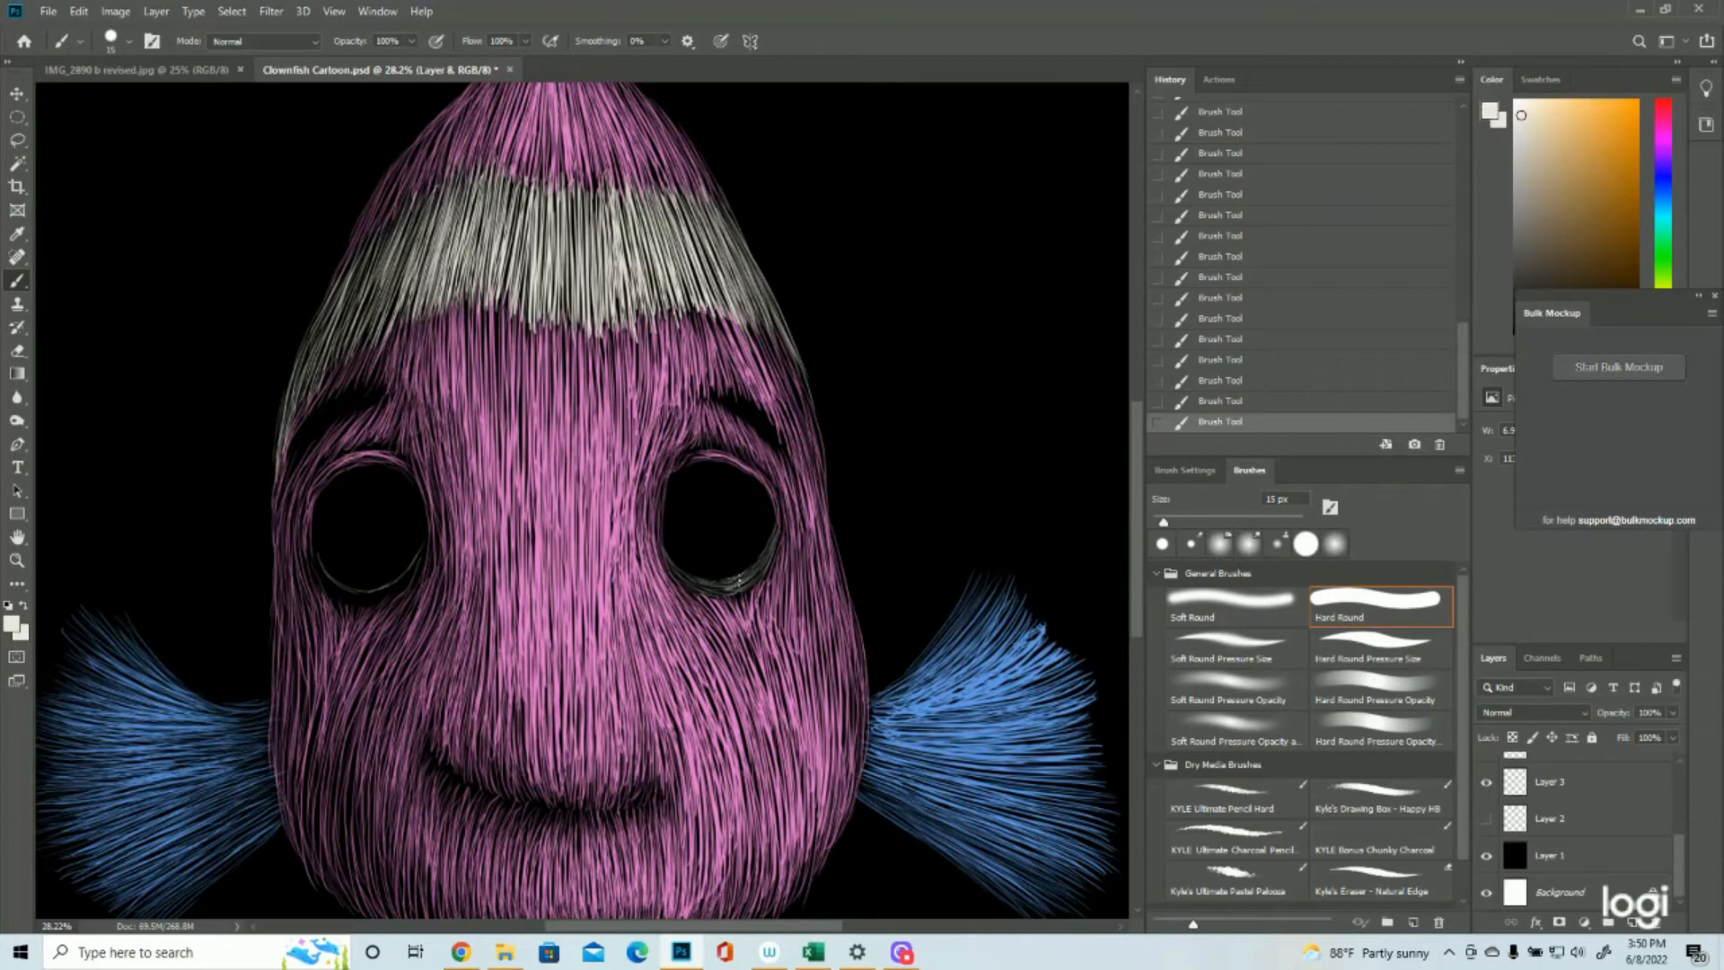
pyautogui.moveTo(313, 537)
pyautogui.mouseDown()
pyautogui.moveTo(339, 592)
pyautogui.moveTo(317, 574)
pyautogui.moveTo(362, 602)
pyautogui.moveTo(320, 578)
pyautogui.moveTo(368, 597)
pyautogui.moveTo(319, 571)
pyautogui.mouseUp()
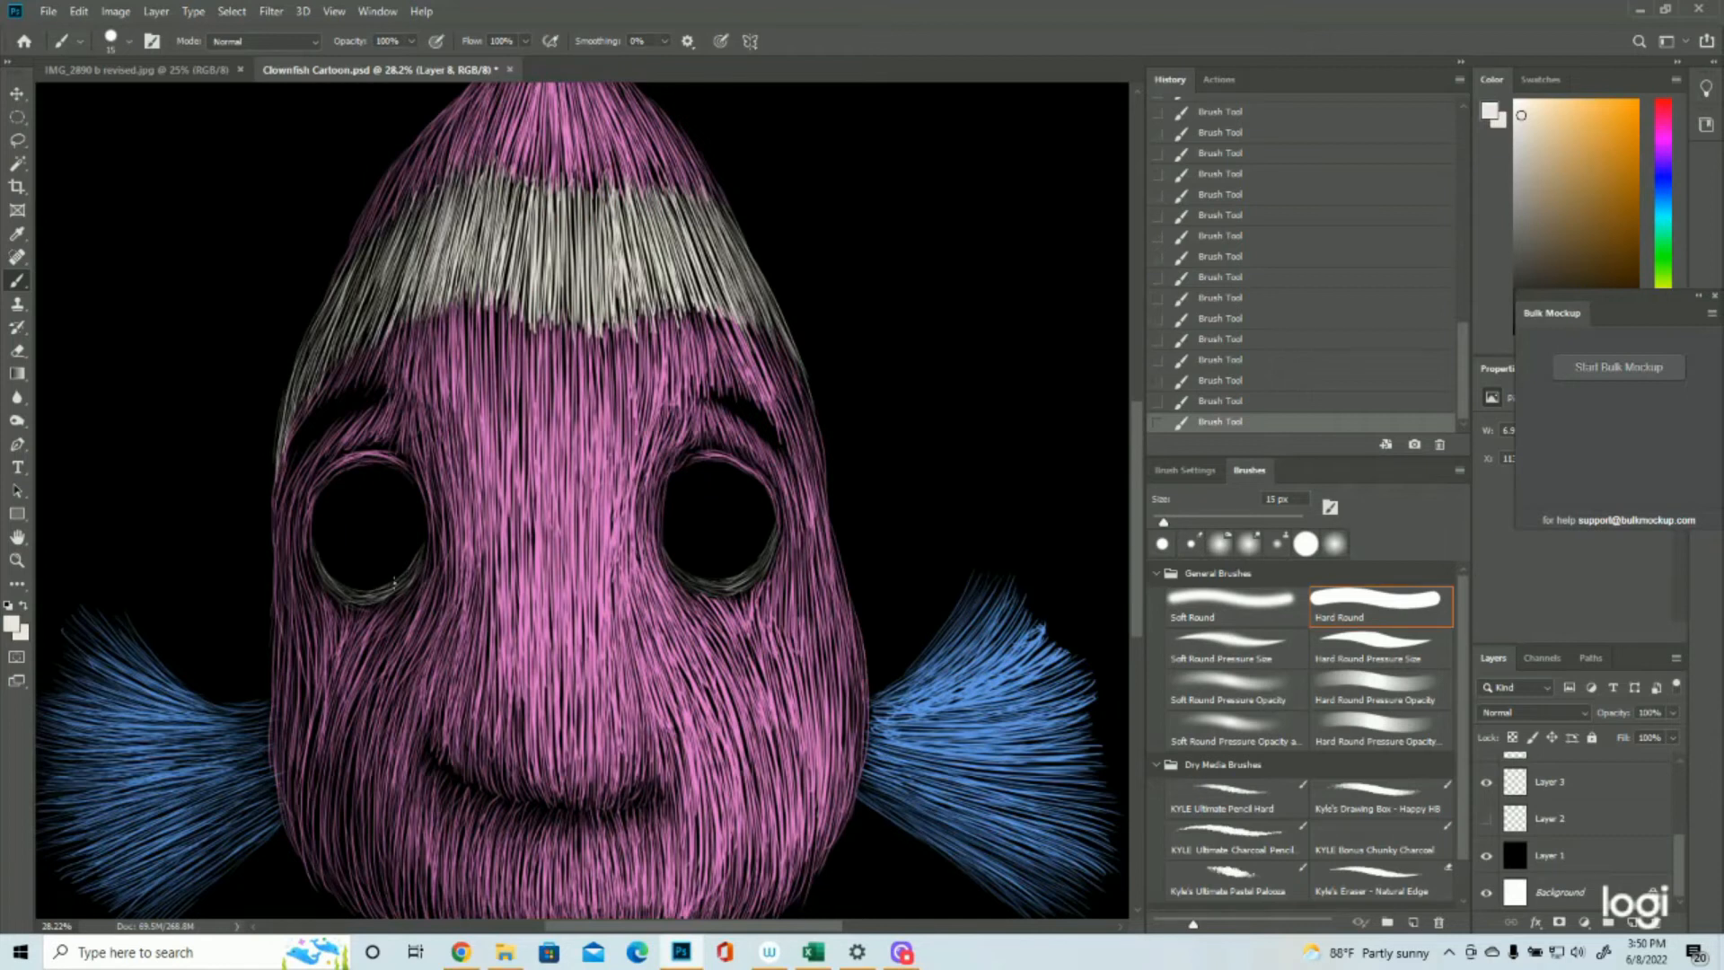
# Step: Add a new layer above Layer 8 and brighten the right eye's lower rim with off-white strokes, undoing the last stroke
pyautogui.click(1632, 923)
pyautogui.moveTo(772, 541)
pyautogui.mouseDown()
pyautogui.moveTo(751, 582)
pyautogui.moveTo(778, 535)
pyautogui.mouseUp()
pyautogui.moveTo(774, 553); pyautogui.dragTo(779, 539)
pyautogui.moveTo(769, 565); pyautogui.dragTo(774, 548)
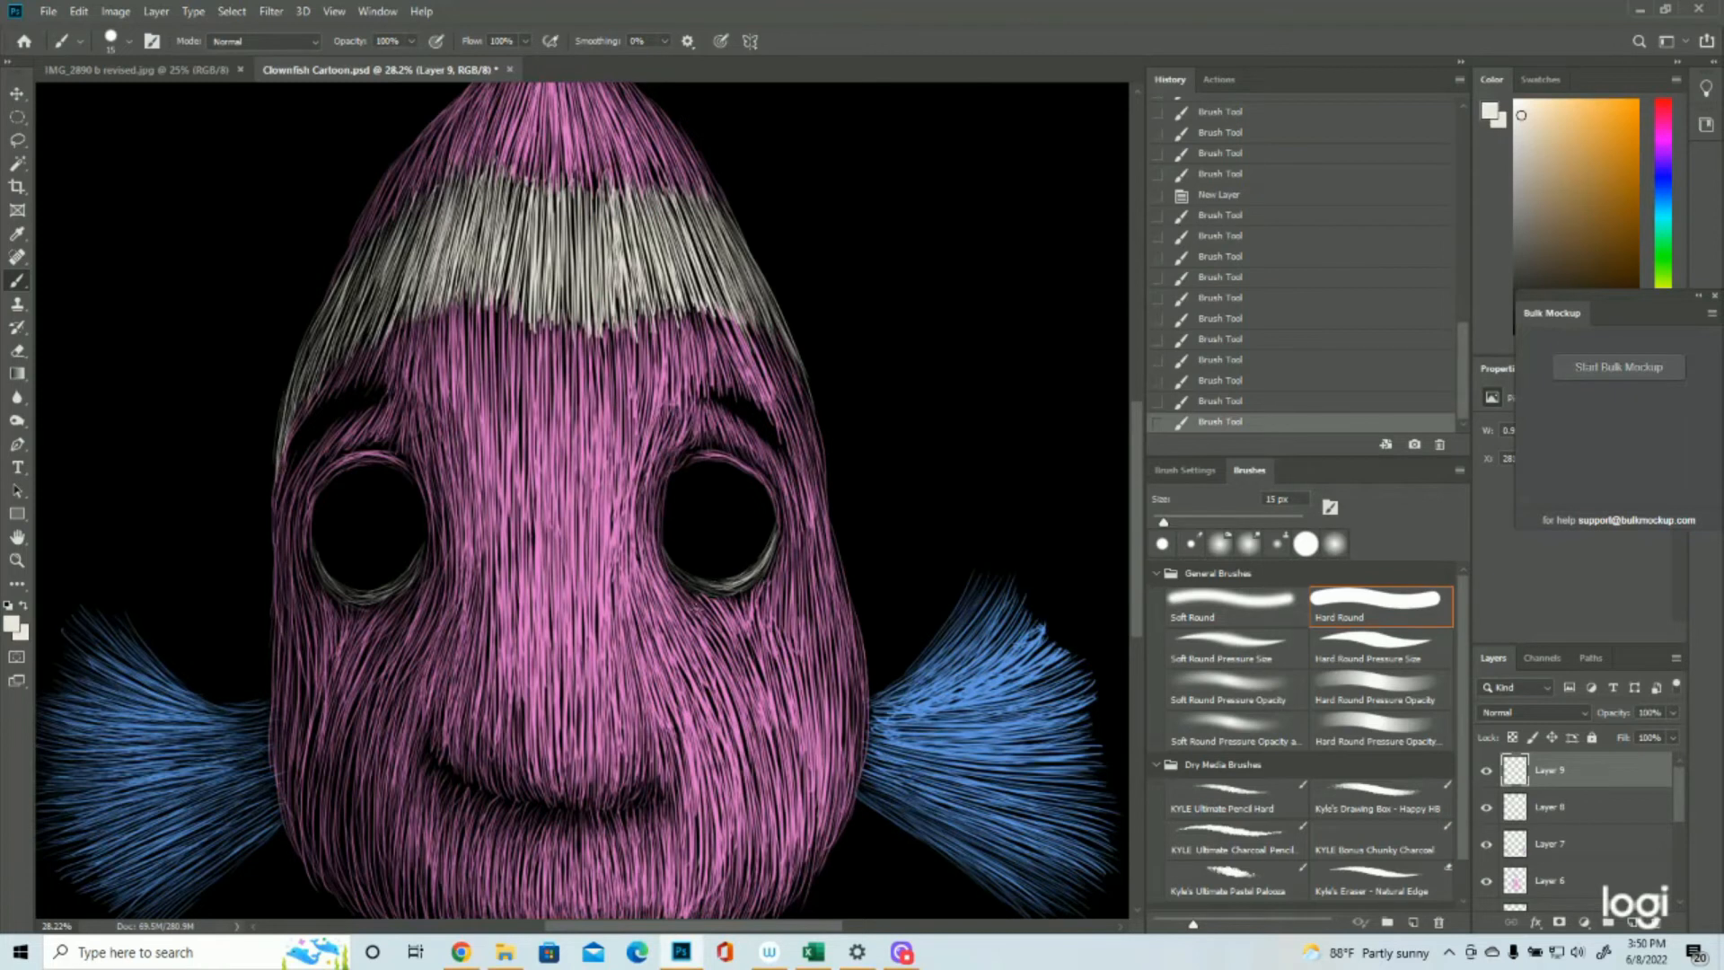
pyautogui.moveTo(693, 583); pyautogui.dragTo(698, 580)
pyautogui.moveTo(744, 593)
pyautogui.mouseDown()
pyautogui.moveTo(778, 538)
pyautogui.moveTo(761, 572)
pyautogui.mouseUp()
pyautogui.moveTo(751, 572); pyautogui.dragTo(762, 553)
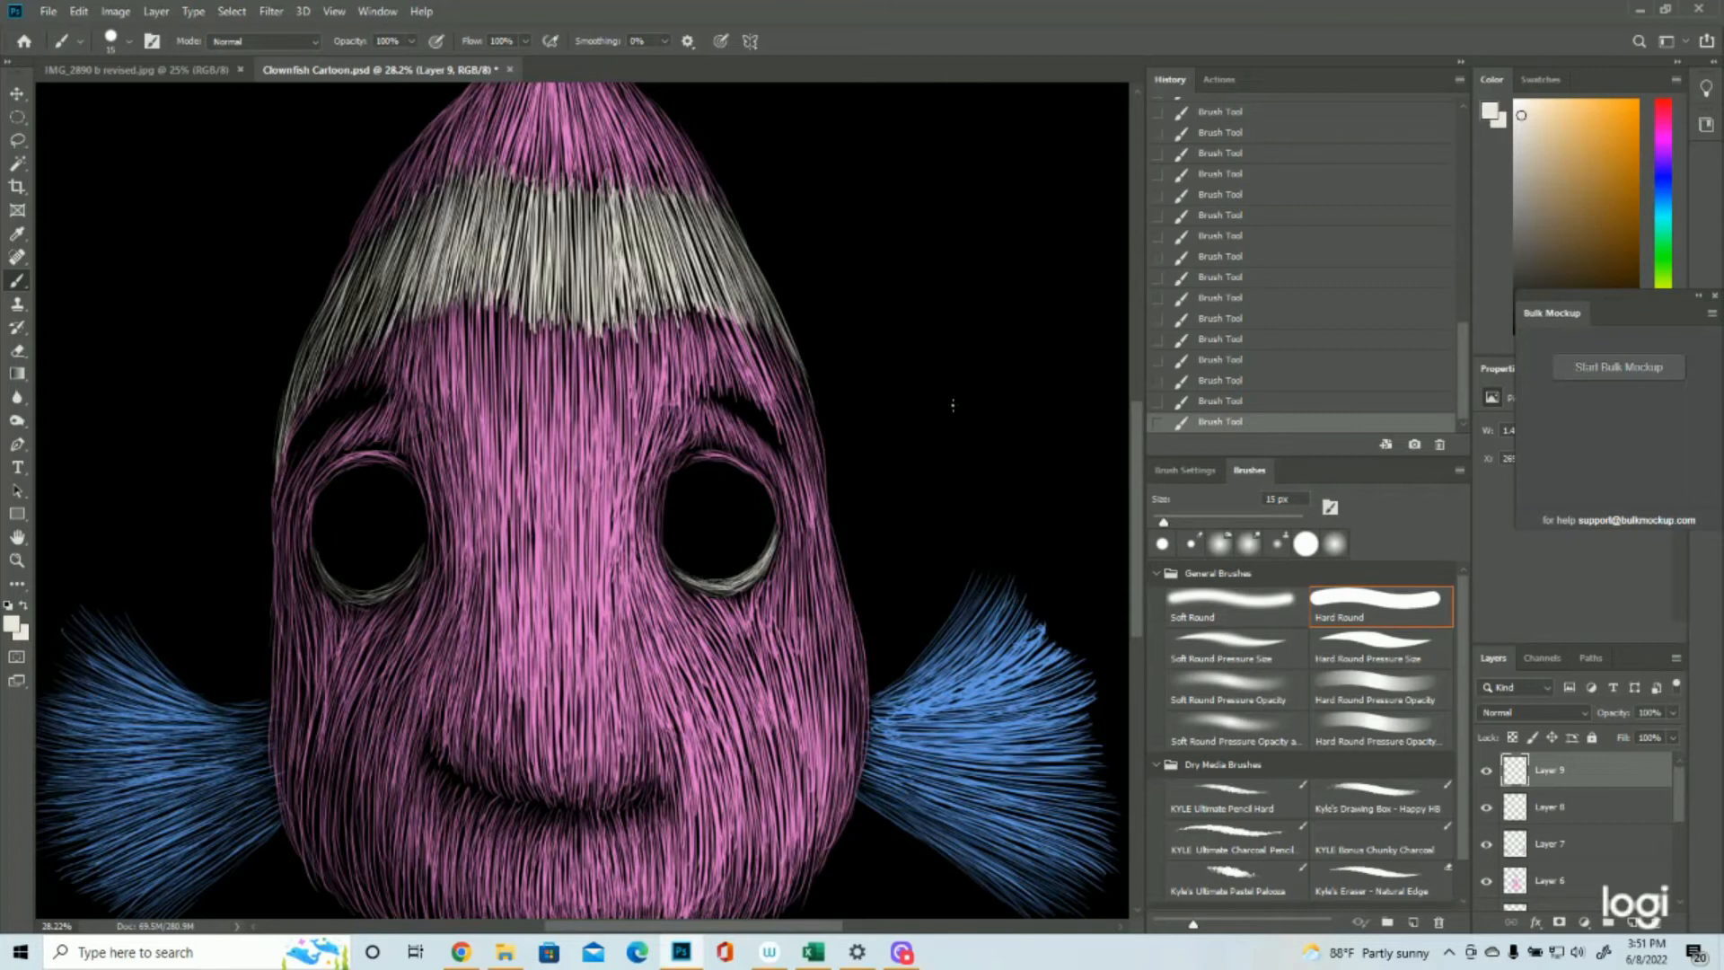
pyautogui.click(1204, 404)
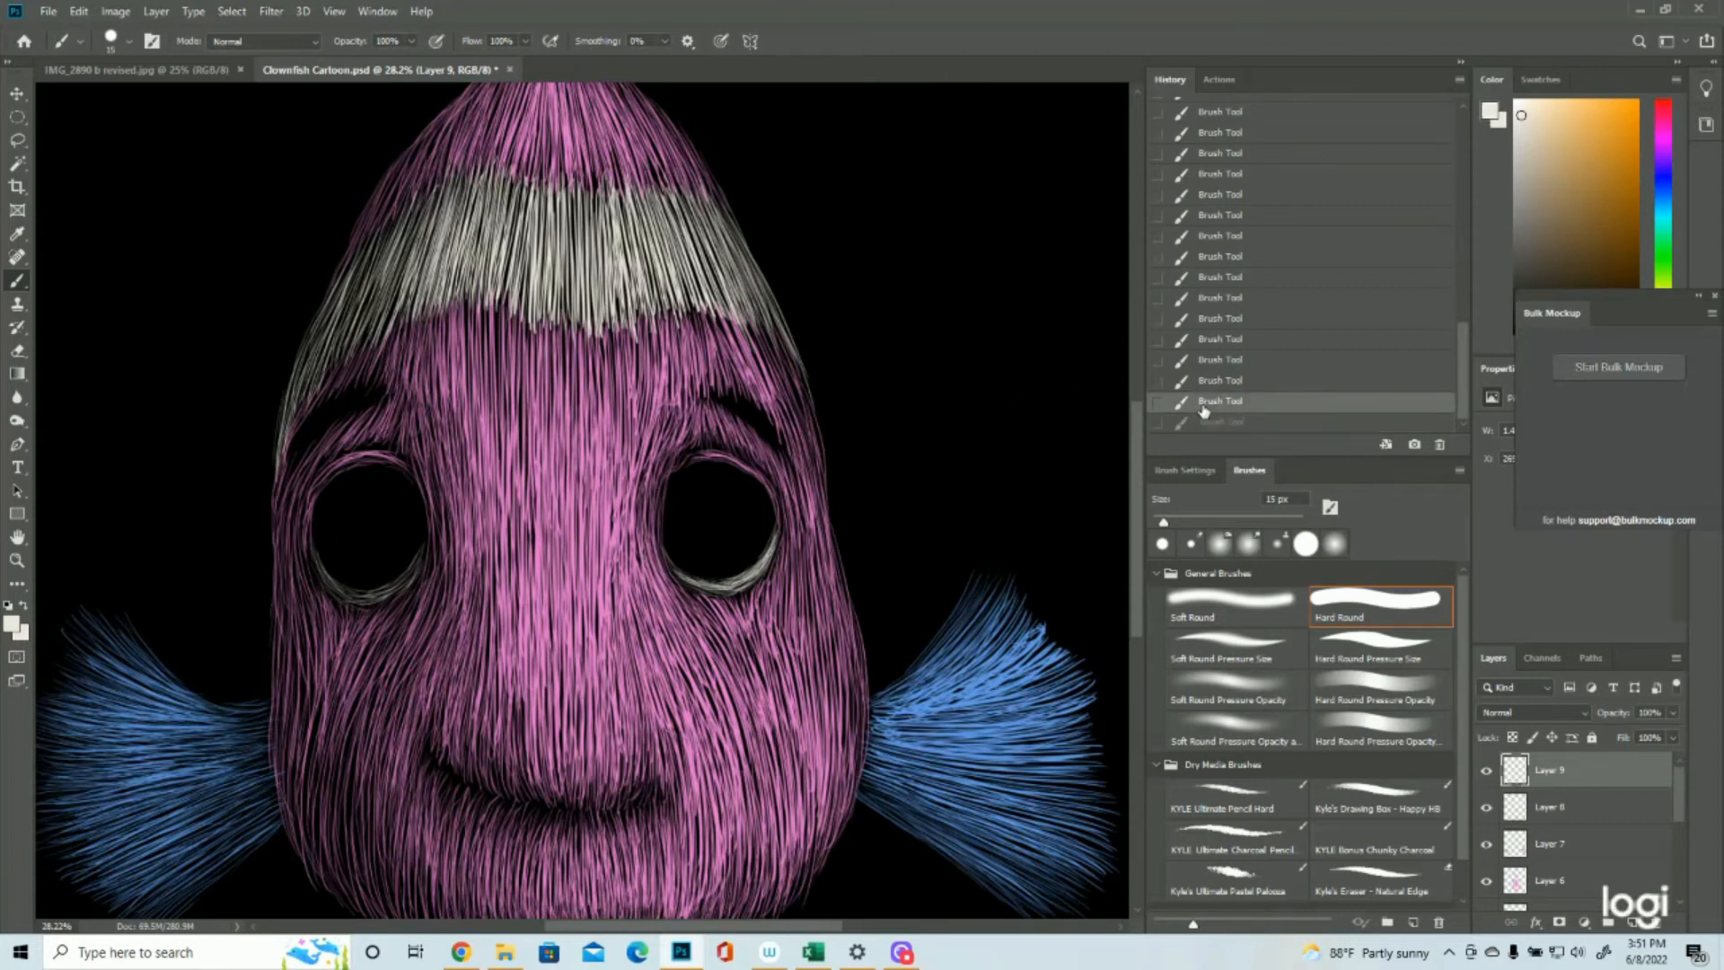
# Step: Brighten the left eye's lower rim with curved off-white strokes, undoing and repainting one of them
pyautogui.moveTo(427, 564)
pyautogui.mouseDown()
pyautogui.moveTo(428, 537)
pyautogui.moveTo(379, 594)
pyautogui.moveTo(395, 589)
pyautogui.moveTo(358, 598)
pyautogui.mouseUp()
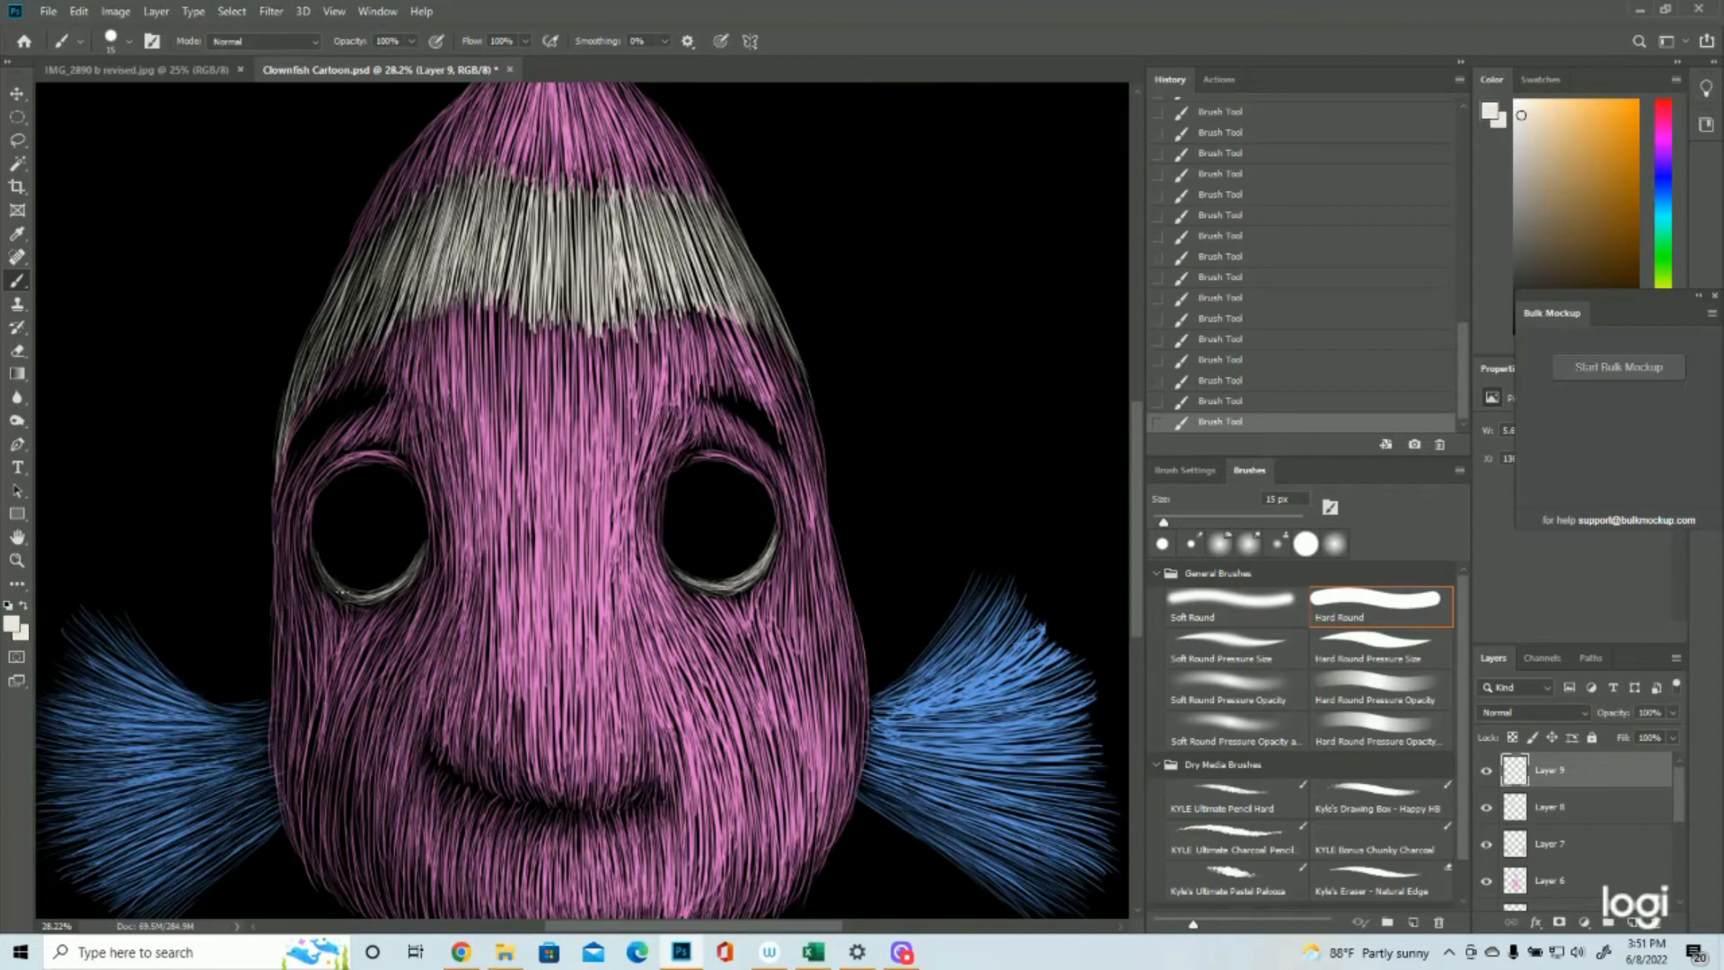
pyautogui.moveTo(323, 575); pyautogui.dragTo(350, 596)
pyautogui.click(1197, 402)
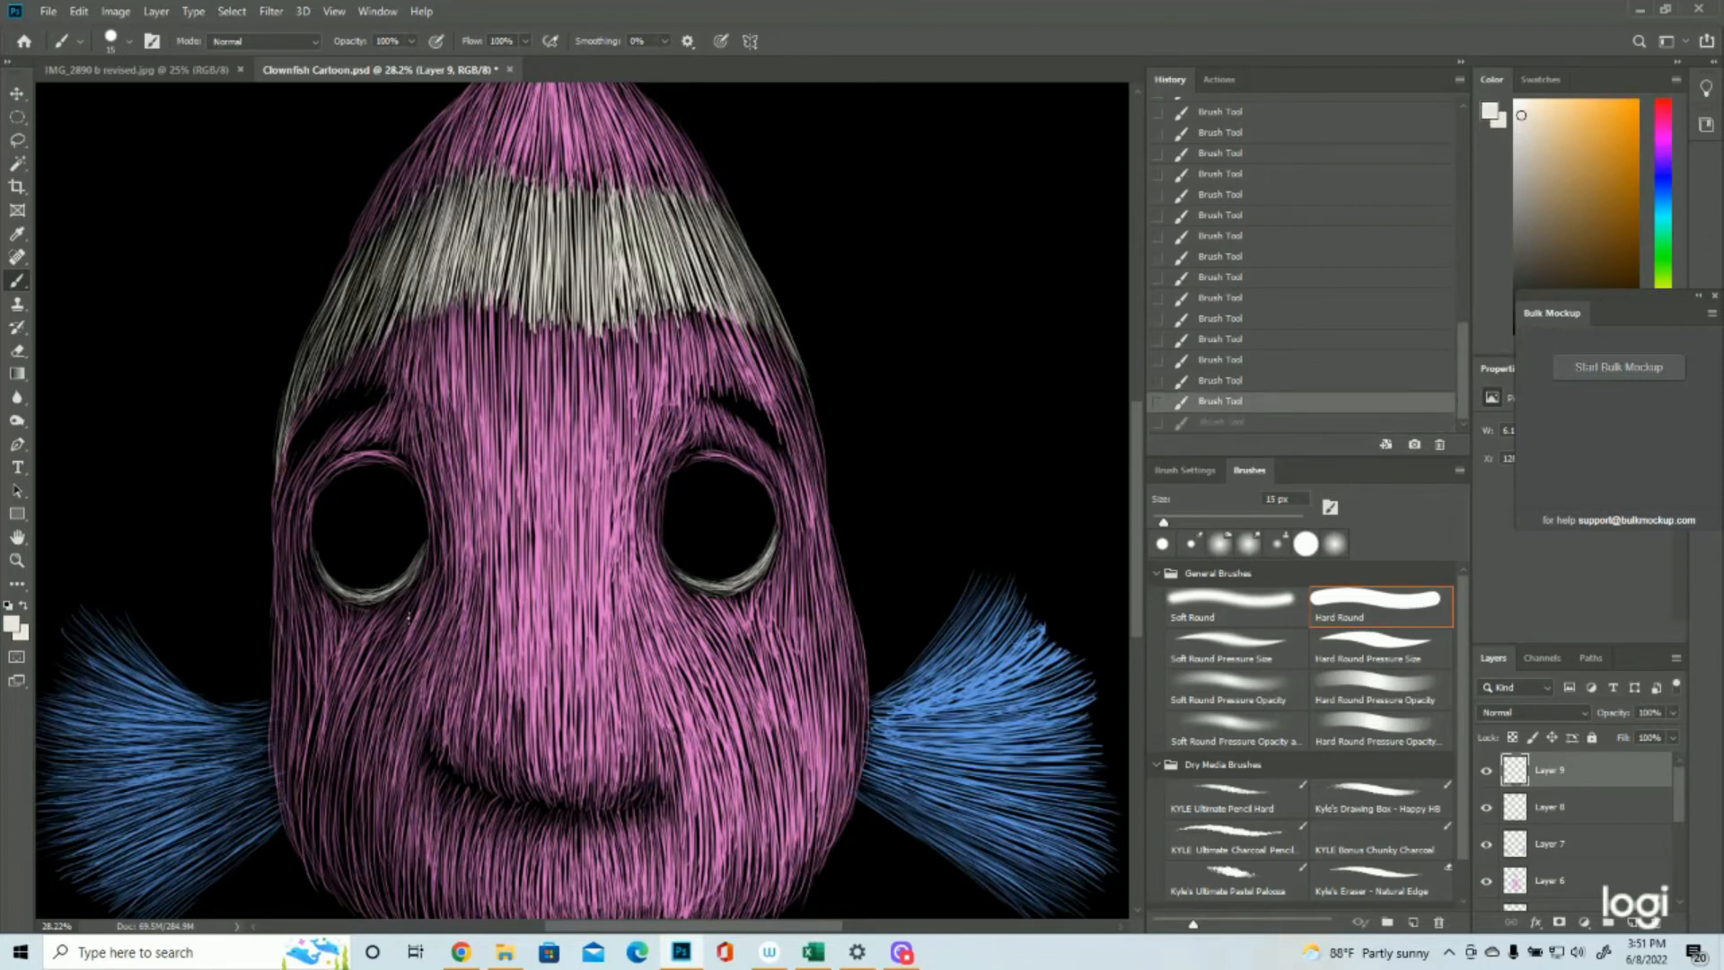
pyautogui.moveTo(395, 582); pyautogui.dragTo(361, 591)
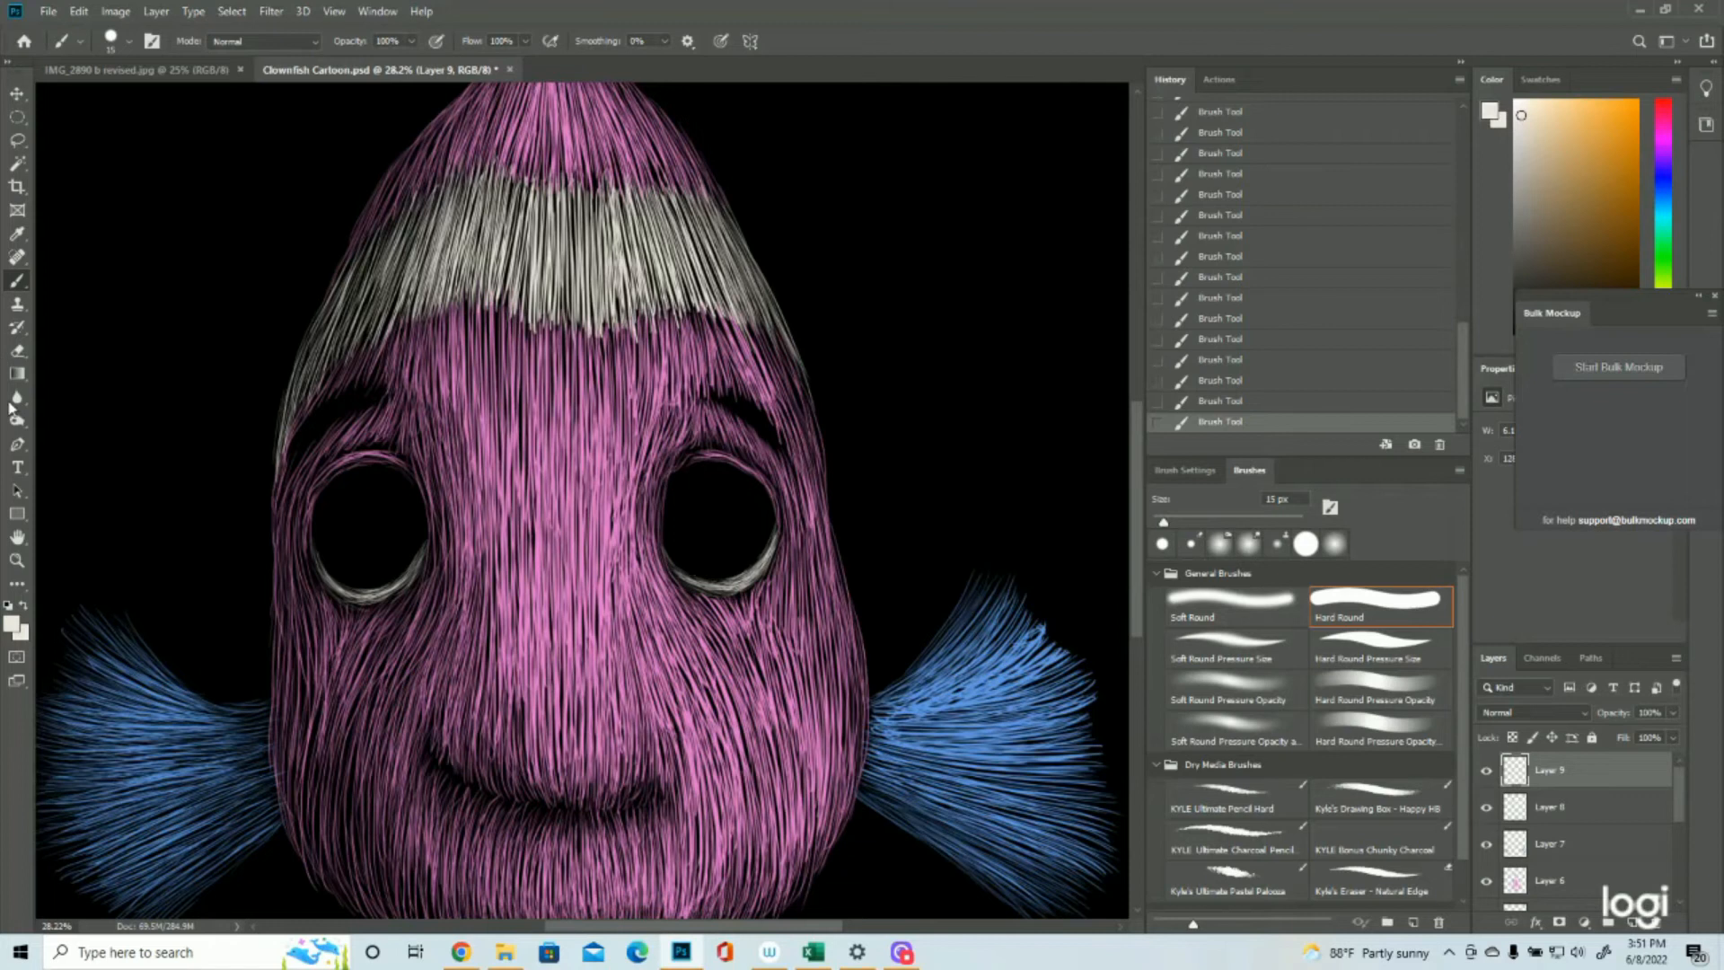
# Step: Add a new layer above Layer 9 and turn on the sketch outline and colour swatches on Layer 2
pyautogui.click(16, 559)
pyautogui.moveTo(597, 543); pyautogui.dragTo(481, 555)
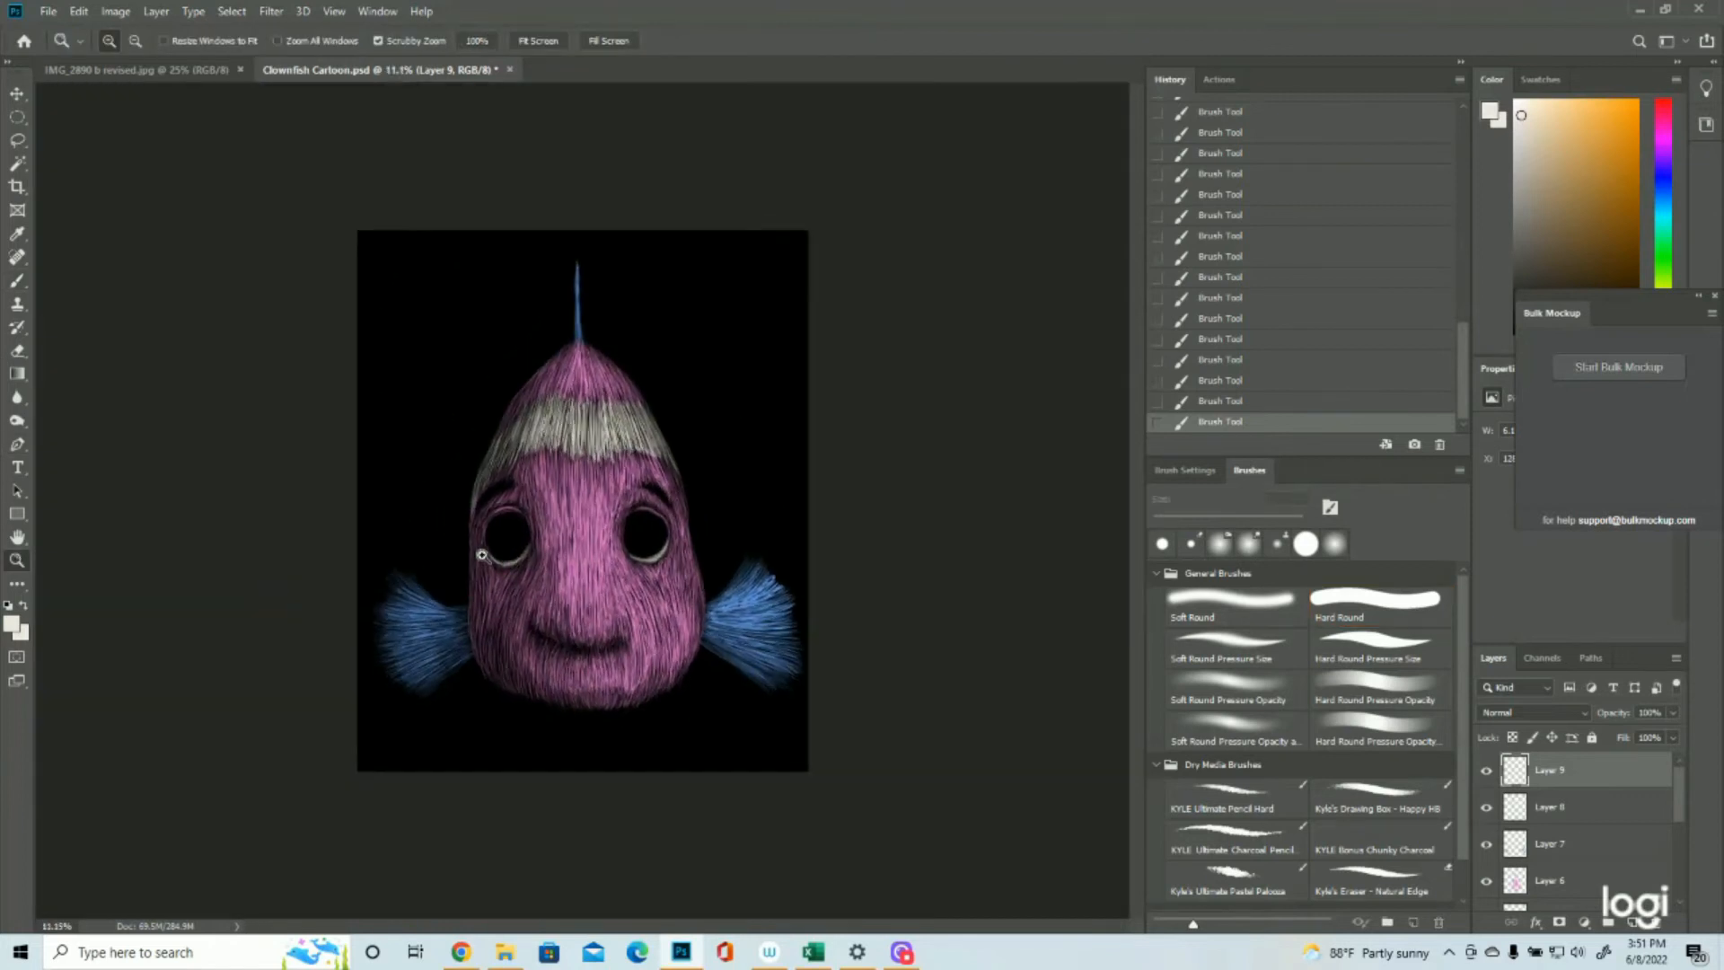
pyautogui.click(674, 494)
pyautogui.click(1633, 922)
pyautogui.scroll(-5, 1607, 853)
pyautogui.click(1486, 844)
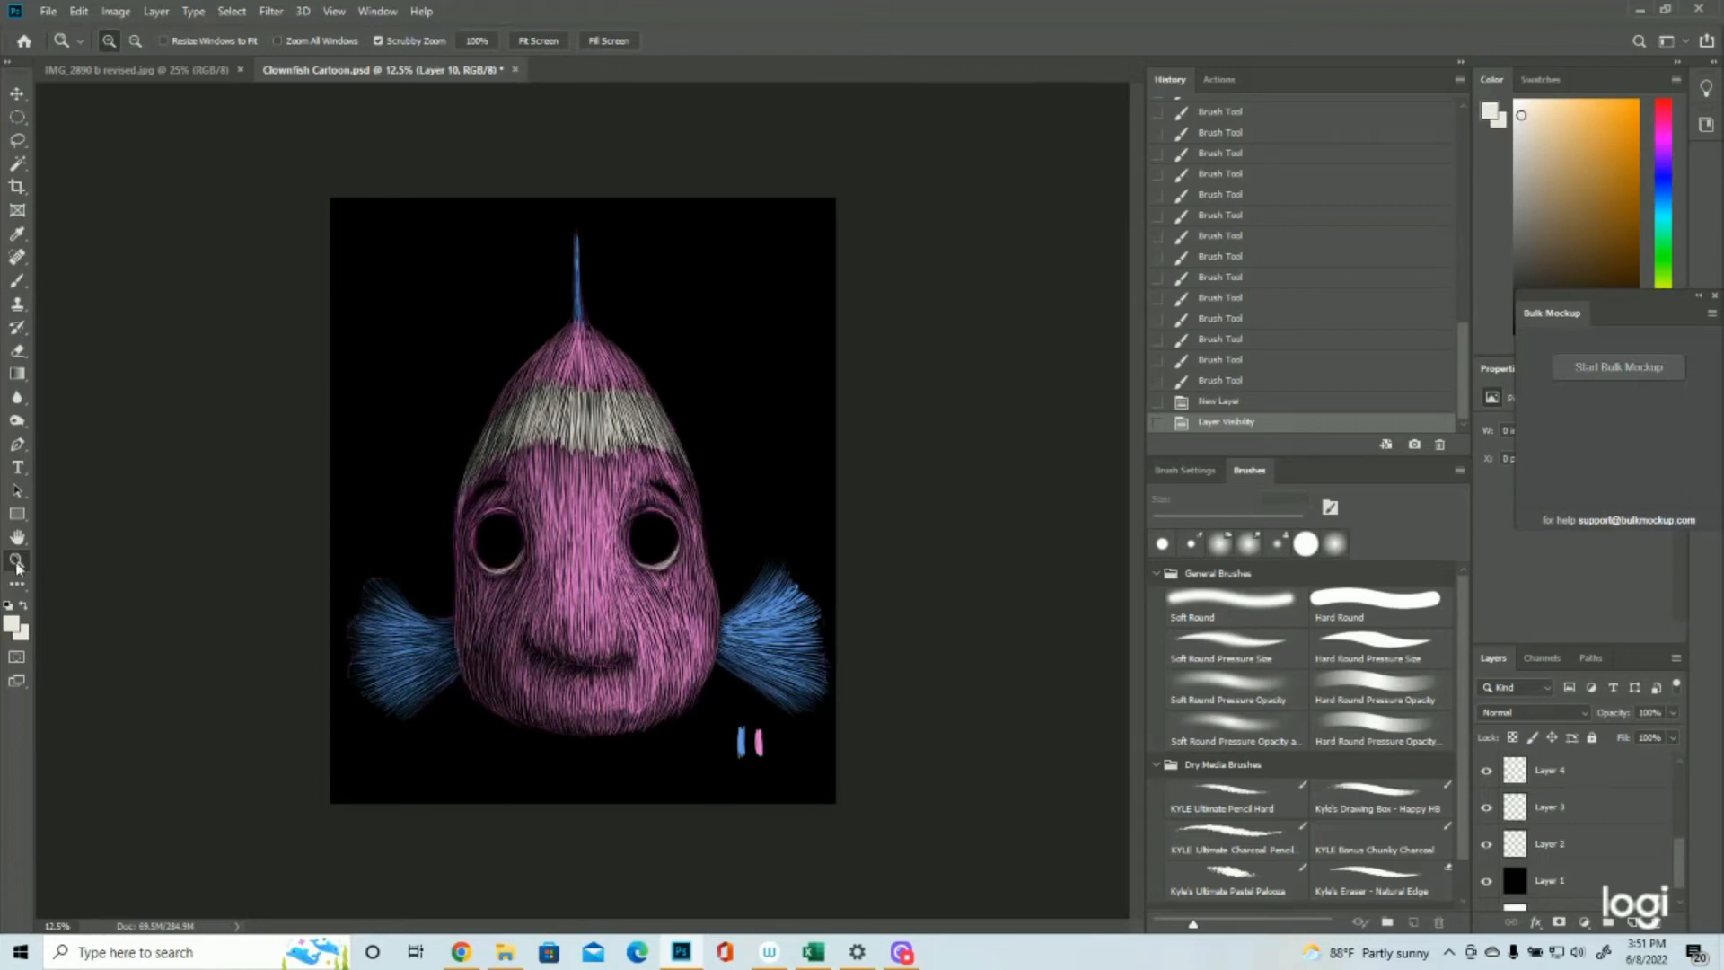
# Step: Sample the blue swatch as the foreground colour and hide Layer 2 with its sketch outline and swatches
pyautogui.click(12, 623)
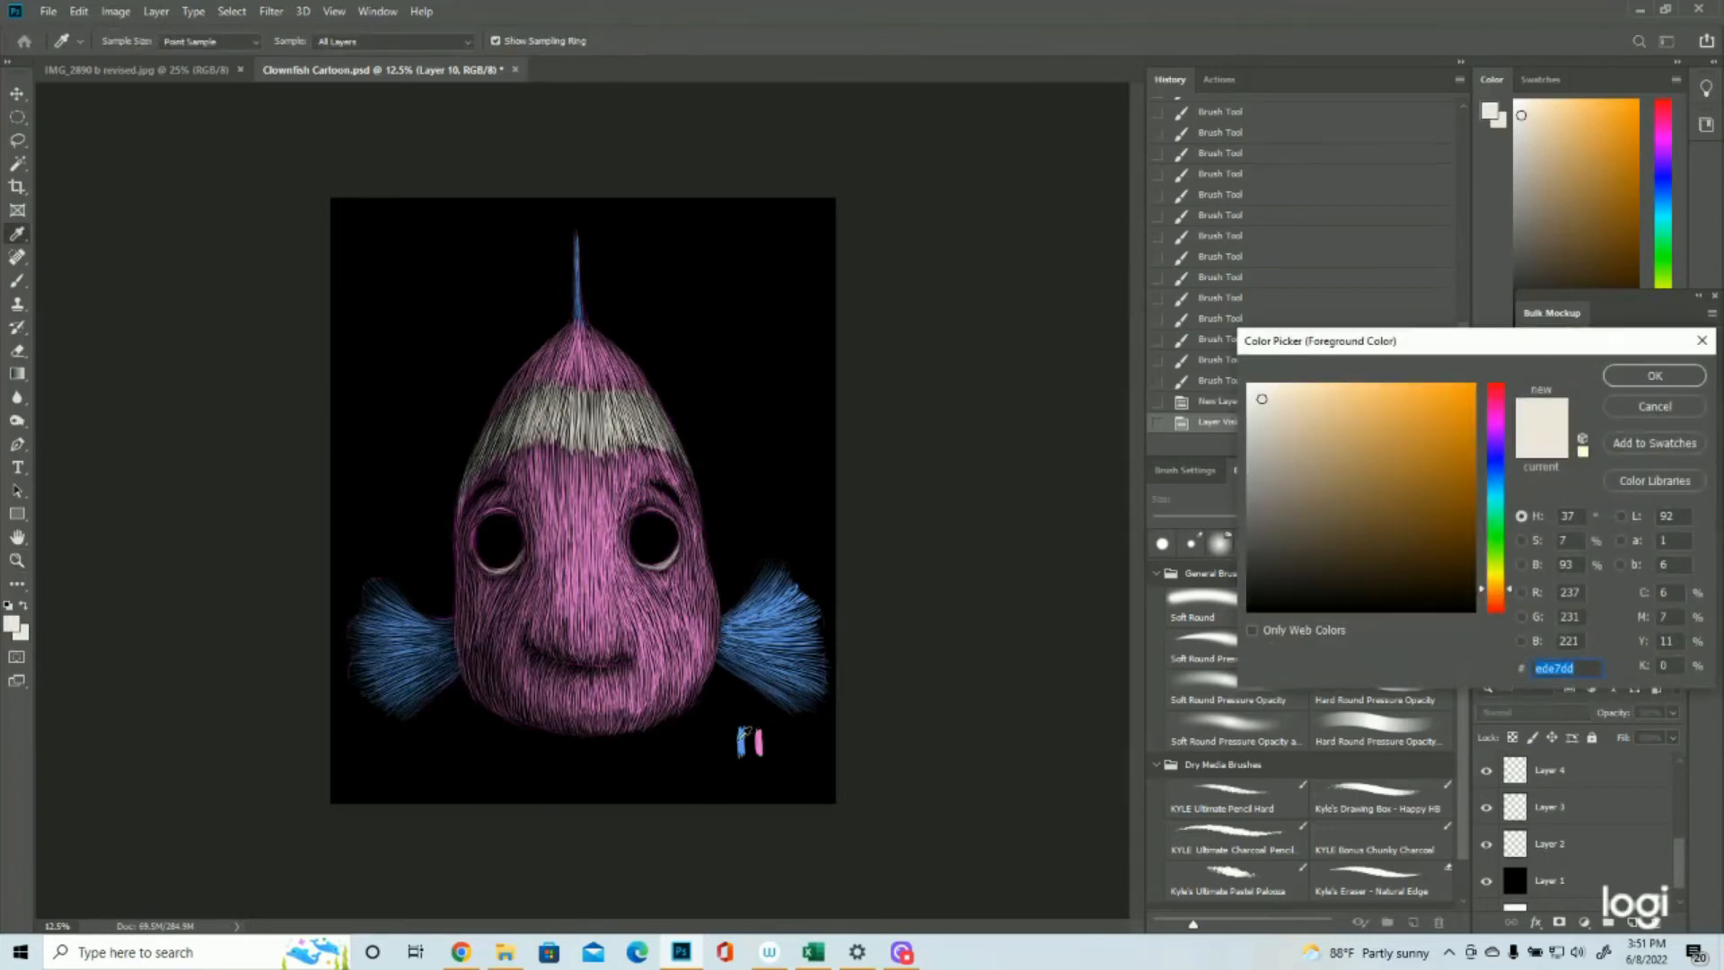
pyautogui.click(740, 738)
pyautogui.click(1655, 376)
pyautogui.click(1486, 844)
pyautogui.scroll(5, 1599, 808)
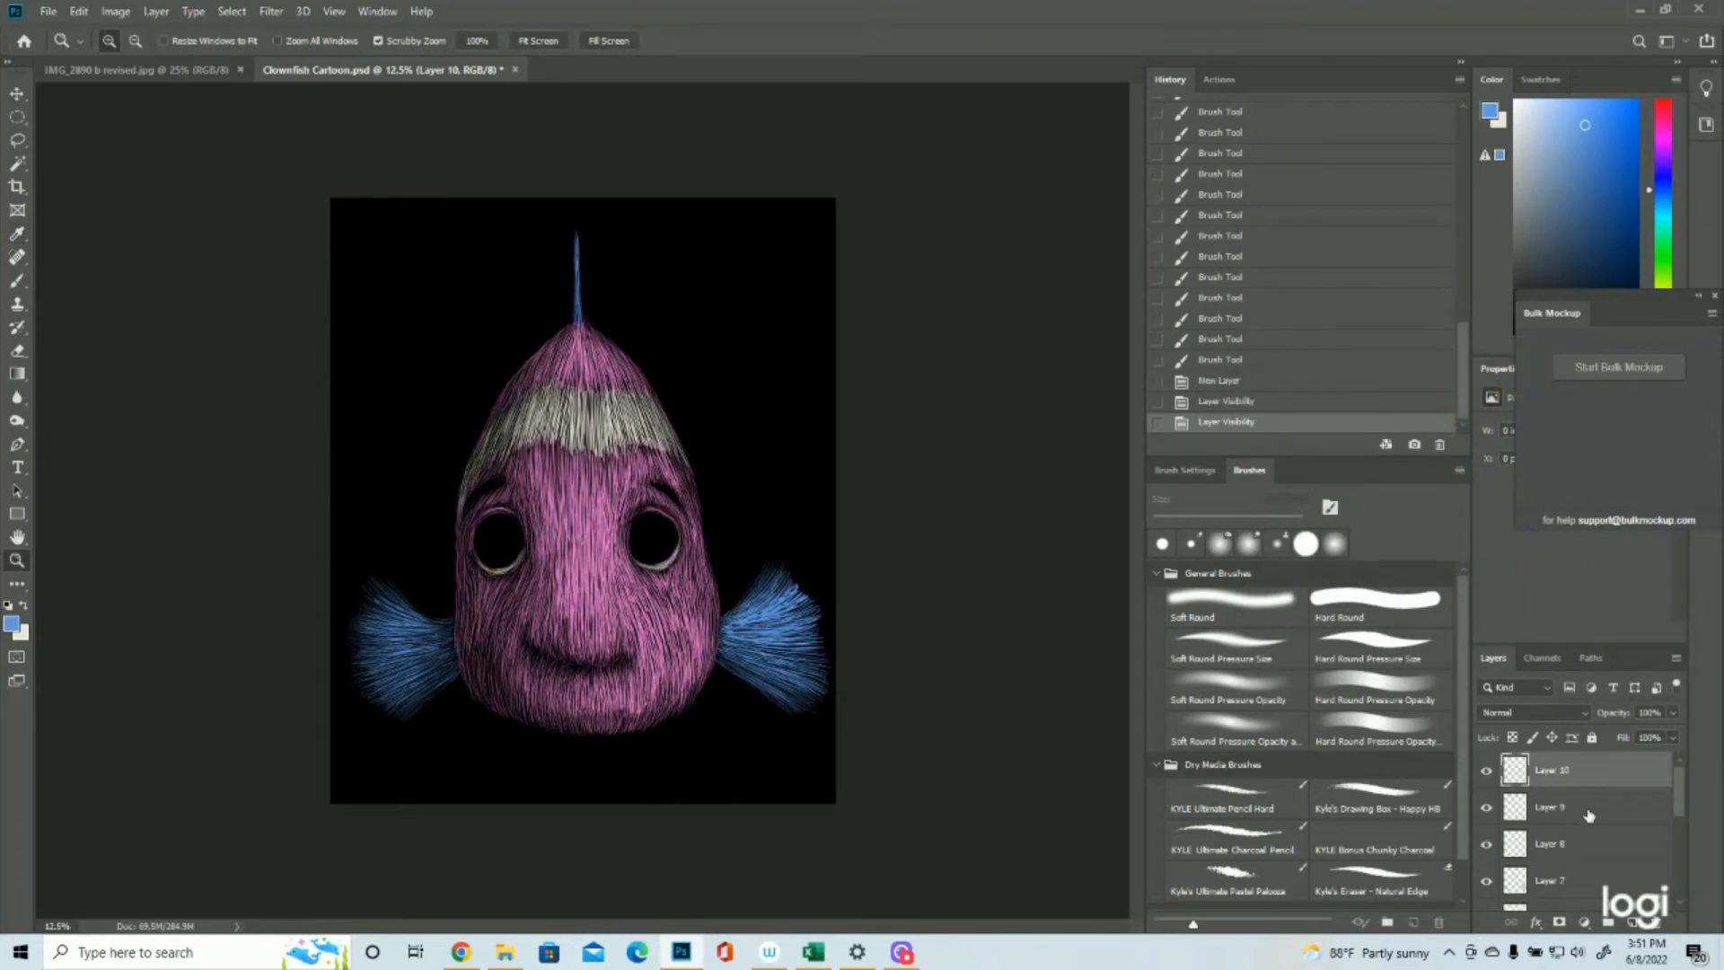
pyautogui.click(1486, 769)
pyautogui.click(1486, 769)
# Step: Outline a small oval pupil in each eye on Layer 10 with thin blue 15 px Hard Round strokes
pyautogui.click(514, 529)
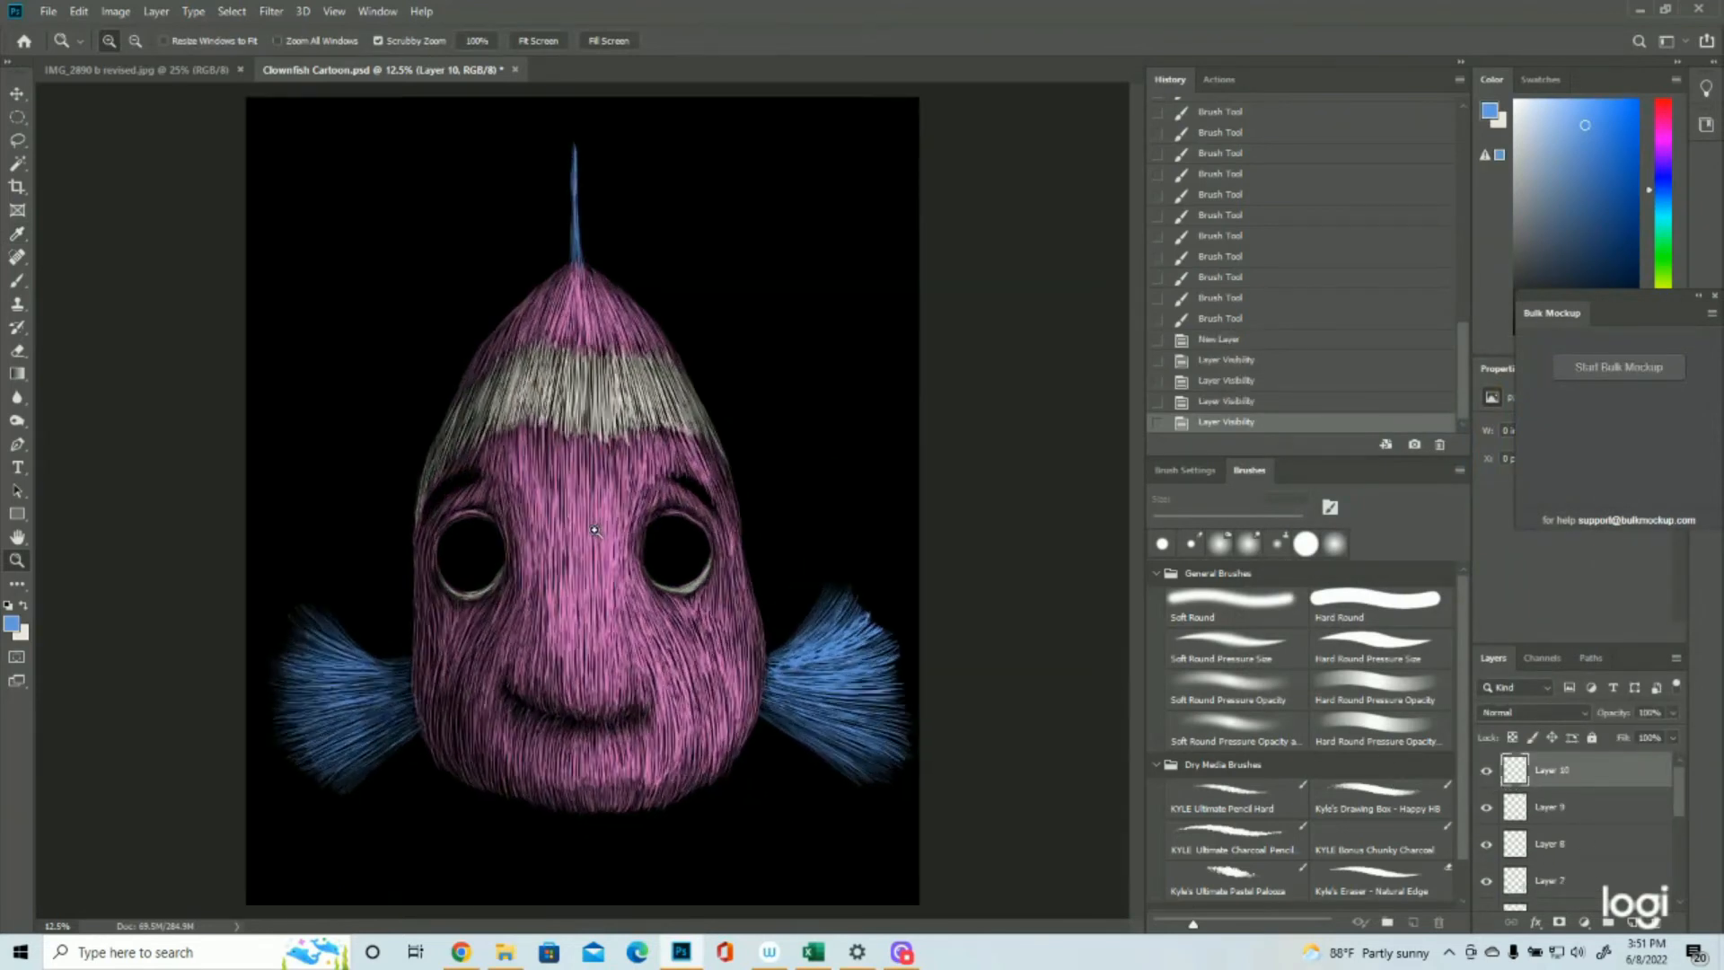
pyautogui.click(19, 279)
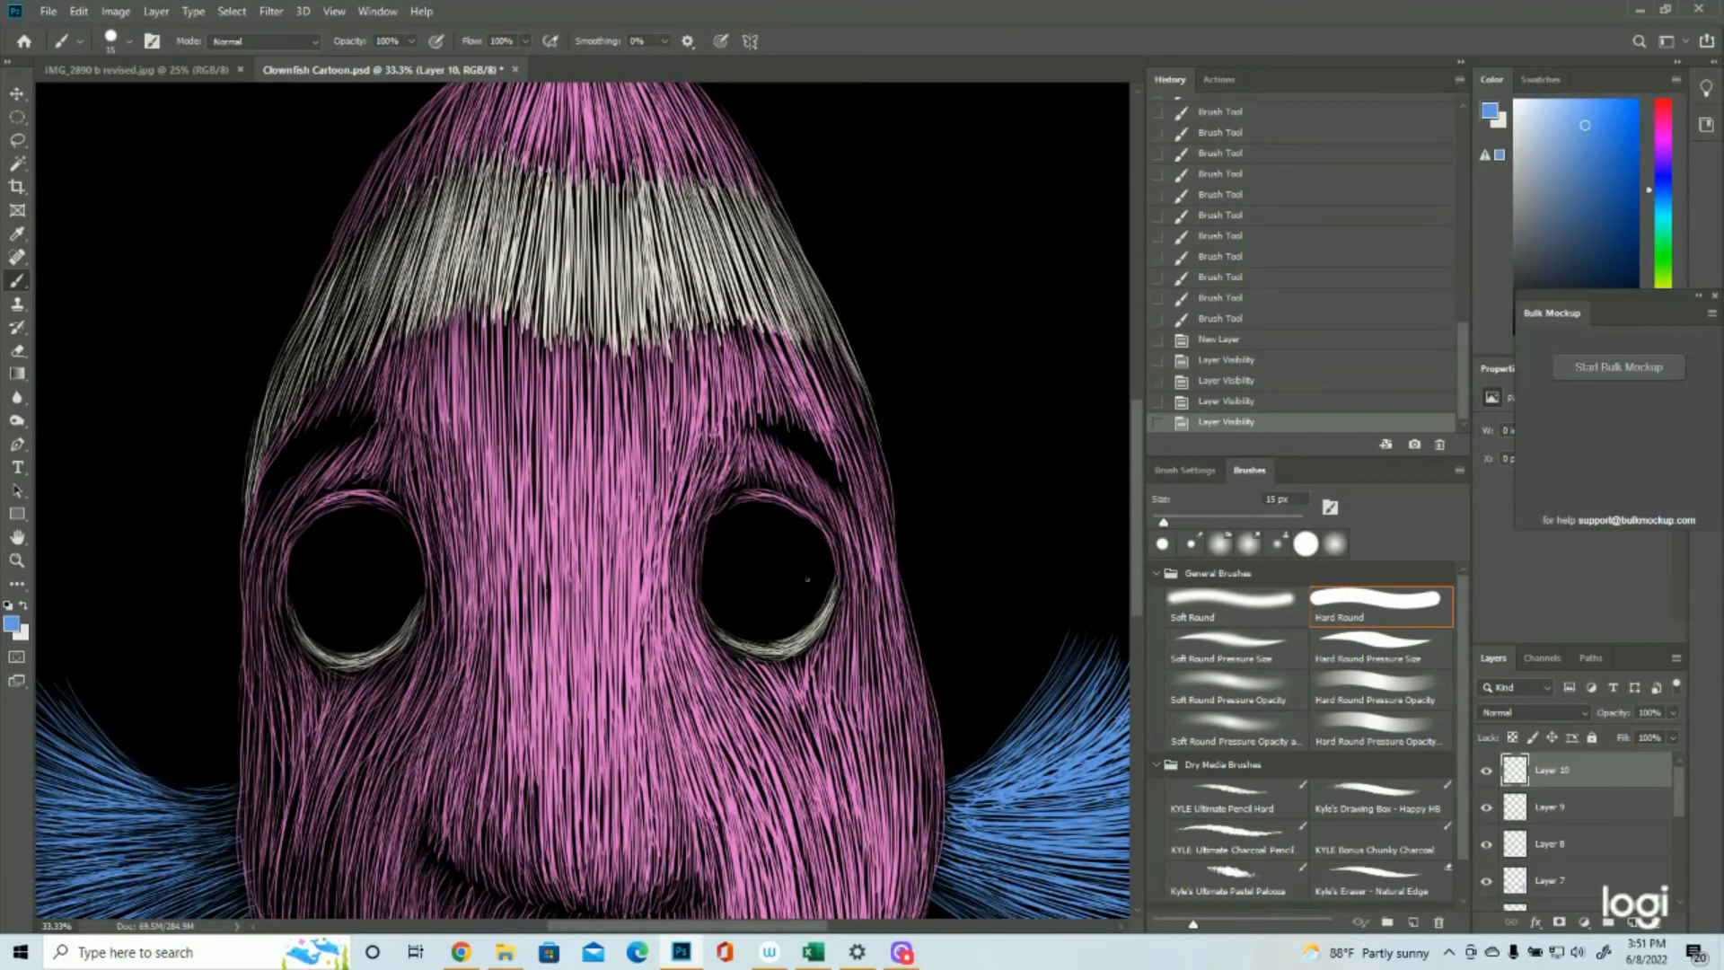
pyautogui.moveTo(763, 560); pyautogui.dragTo(764, 584)
pyautogui.moveTo(765, 576)
pyautogui.mouseDown()
pyautogui.moveTo(745, 599)
pyautogui.moveTo(728, 557)
pyautogui.mouseUp()
pyautogui.moveTo(729, 561)
pyautogui.mouseDown()
pyautogui.moveTo(738, 544)
pyautogui.moveTo(761, 557)
pyautogui.mouseUp()
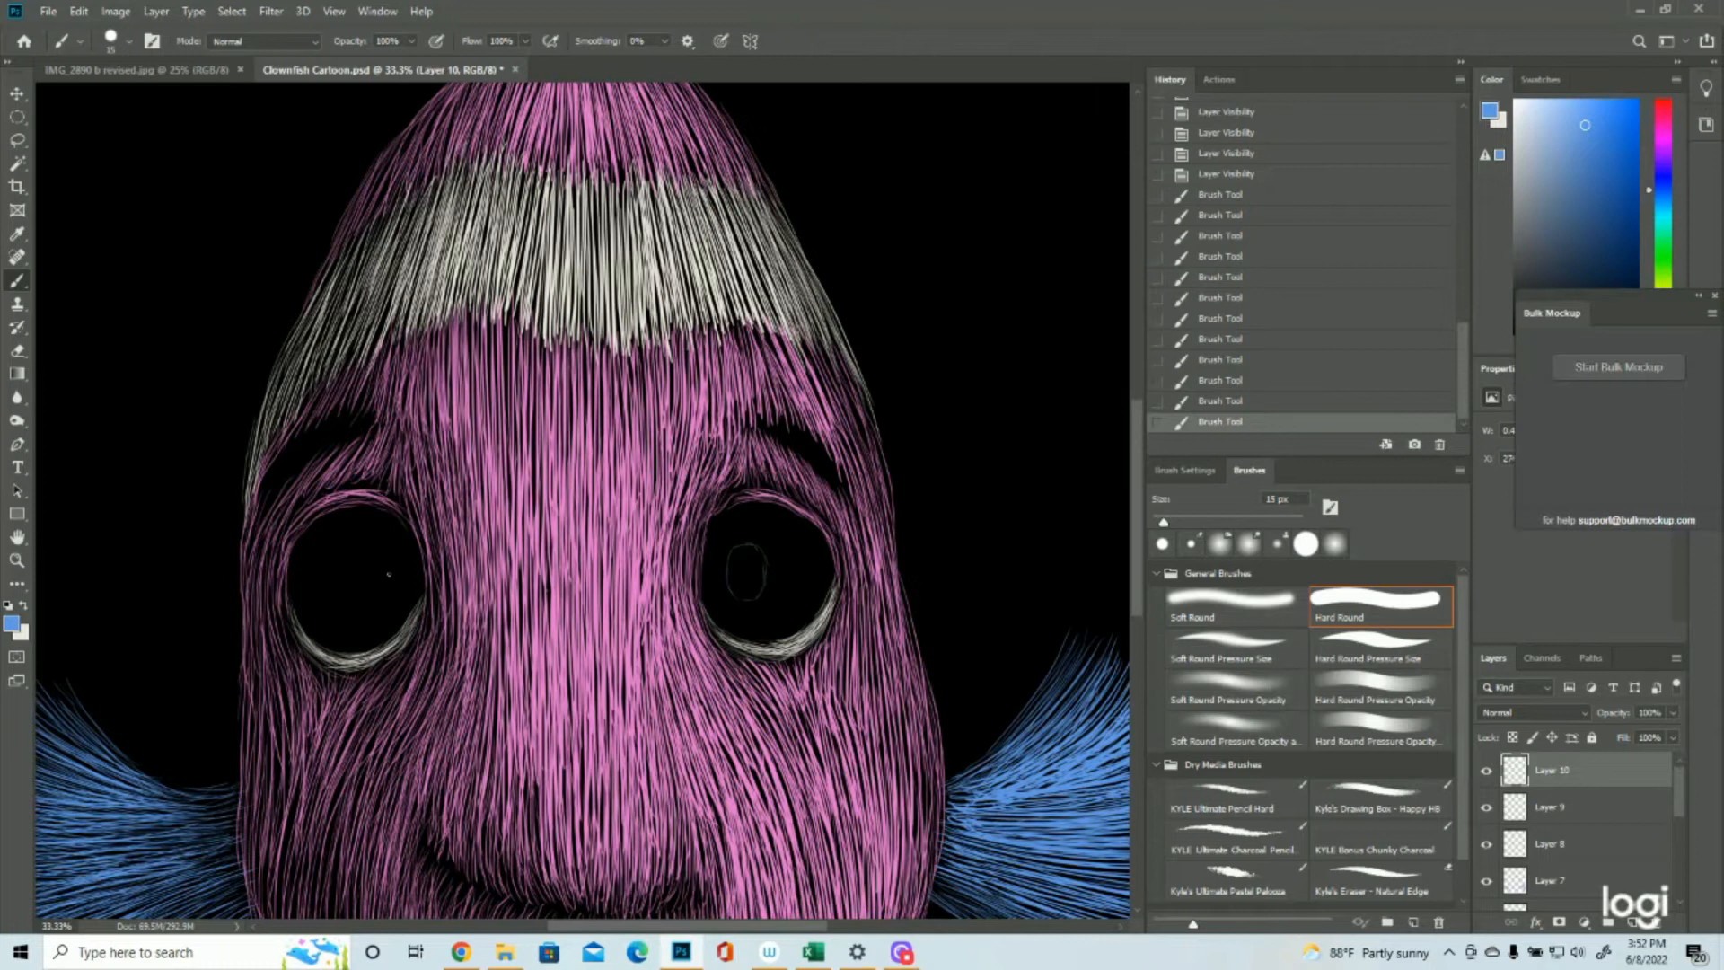
pyautogui.moveTo(388, 557); pyautogui.dragTo(391, 577)
pyautogui.moveTo(391, 573); pyautogui.dragTo(384, 598)
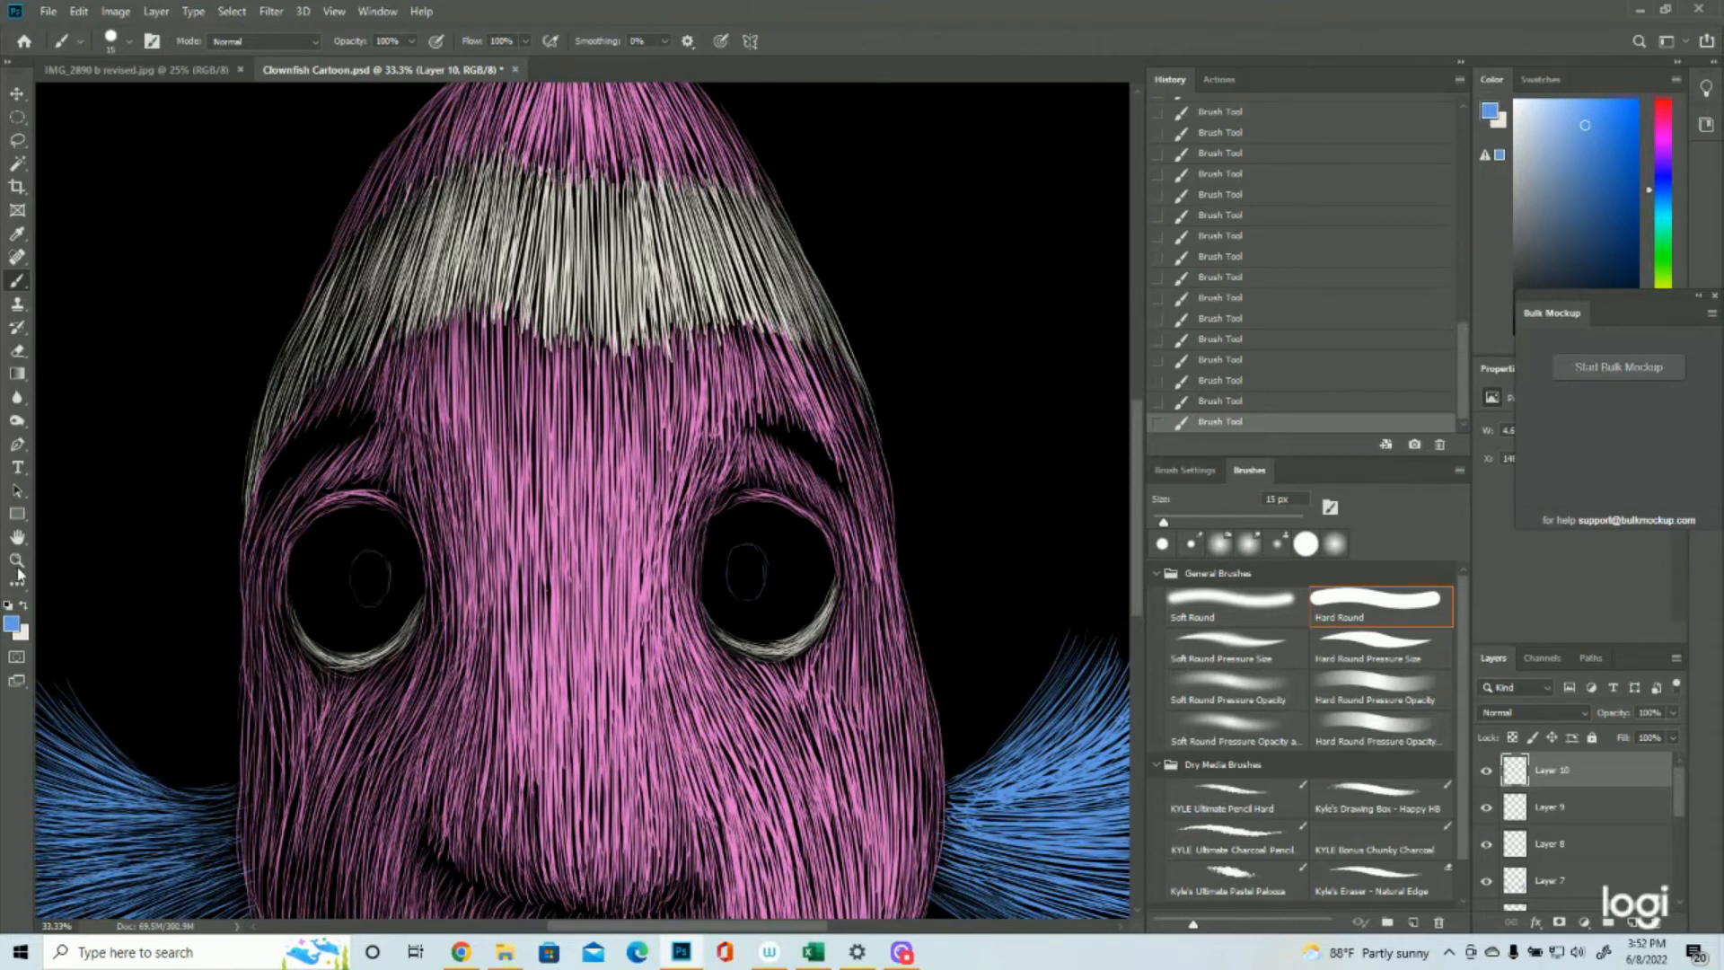
# Step: Nudge the pupil outlines on Layer 10 slightly to the right and check them by toggling the layer's visibility
pyautogui.press('z')
pyautogui.hotkey('ctrl', '0')
pyautogui.click(705, 680)
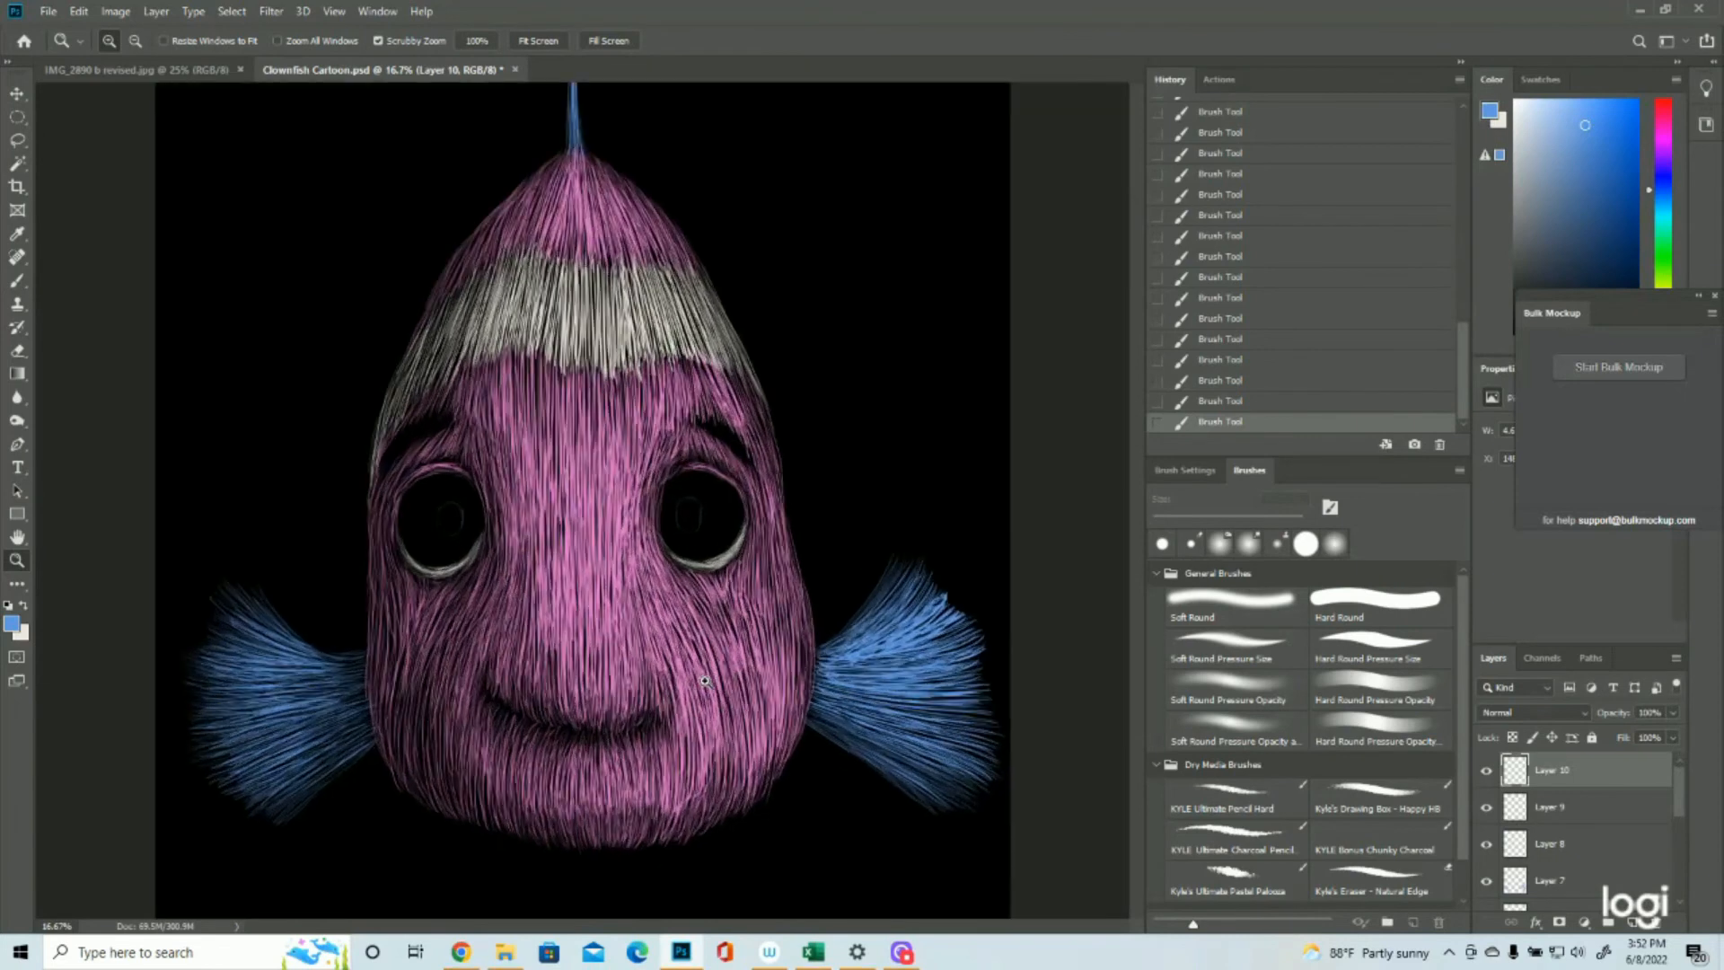
pyautogui.click(18, 96)
pyautogui.hotkey('shift', 'Right')
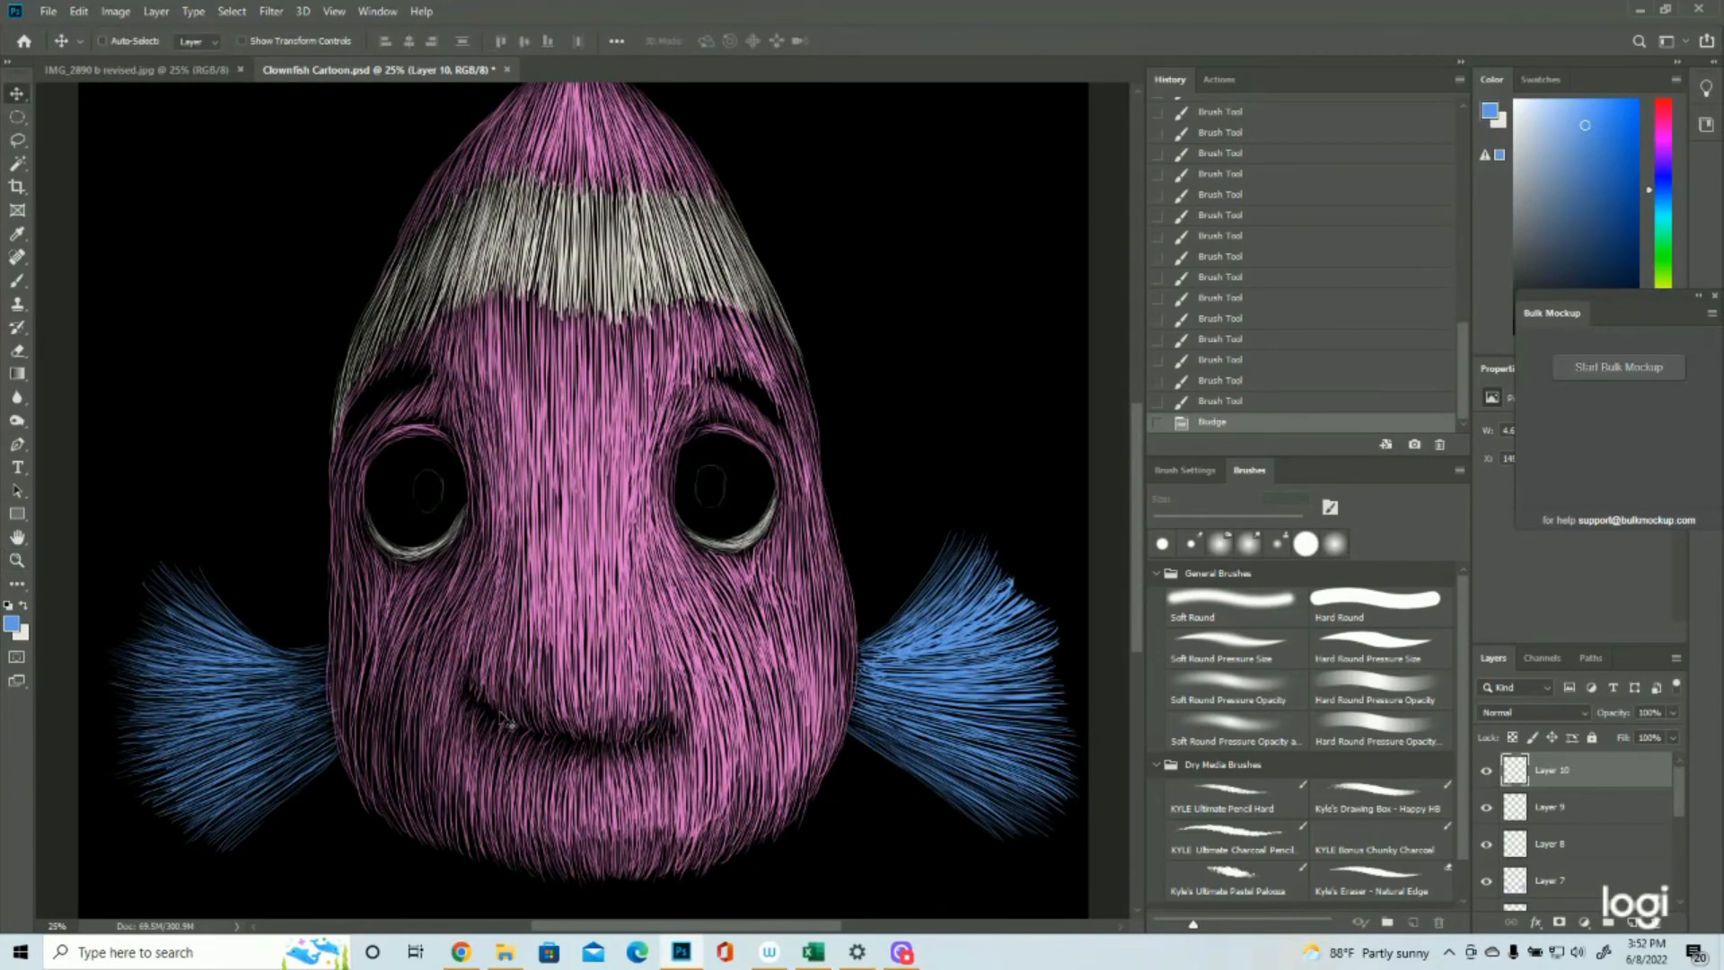
pyautogui.click(16, 561)
pyautogui.moveTo(543, 532); pyautogui.dragTo(704, 506)
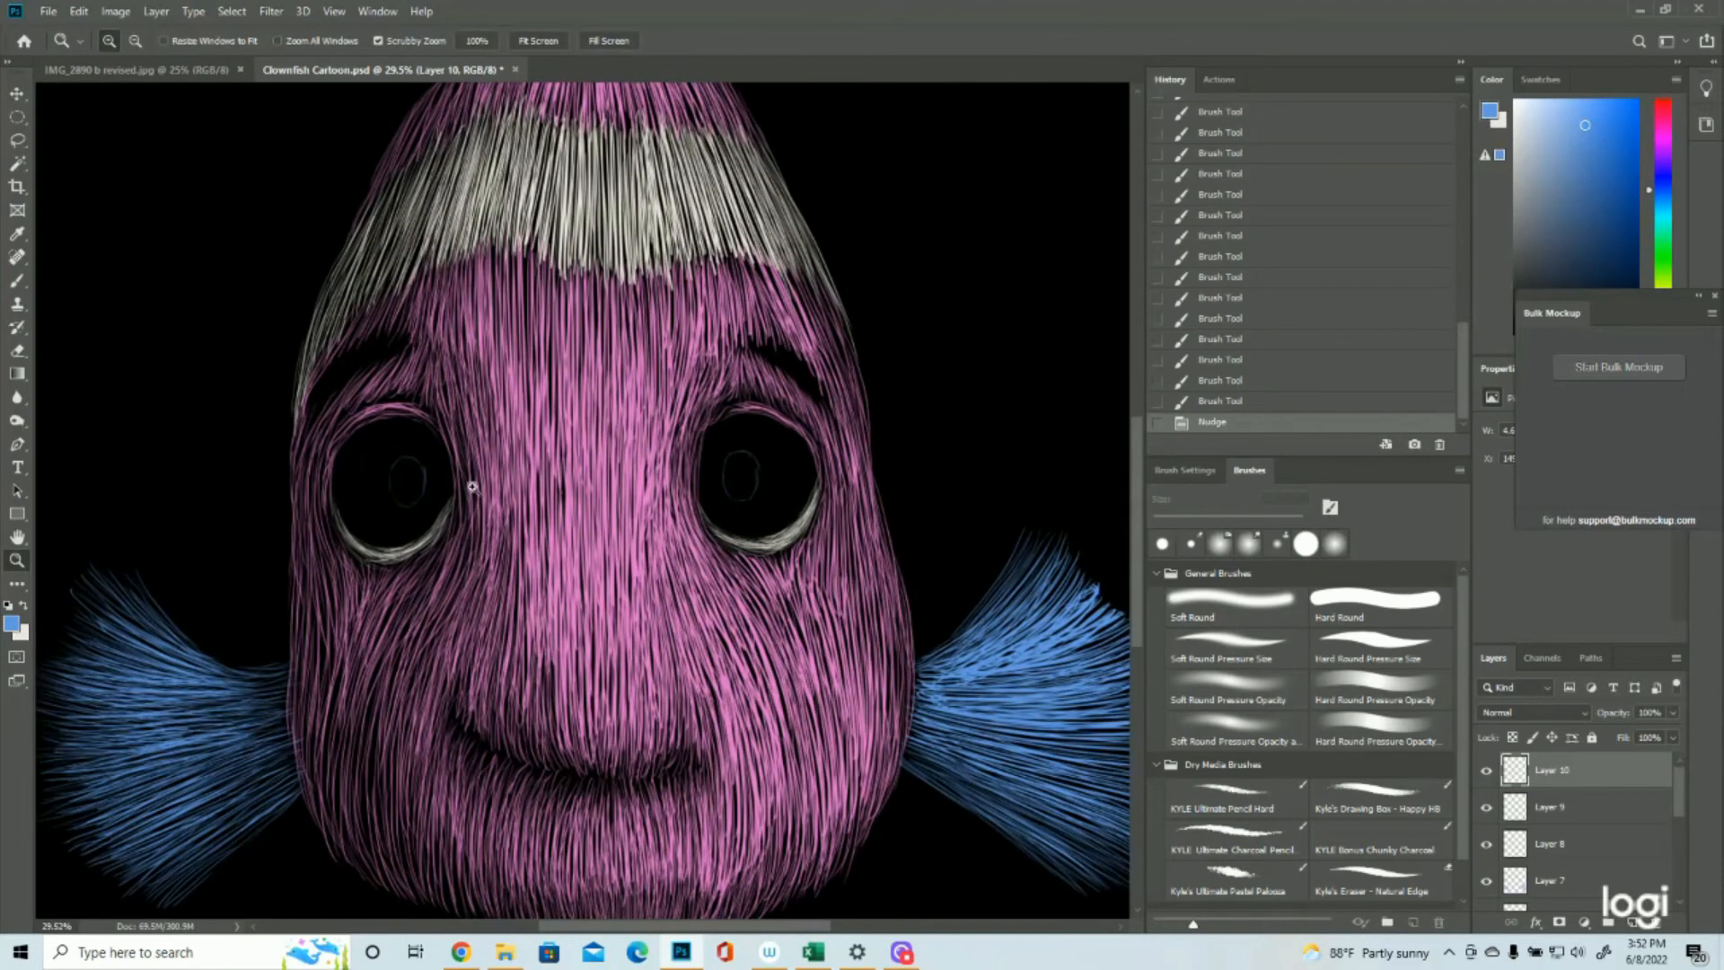
pyautogui.click(16, 280)
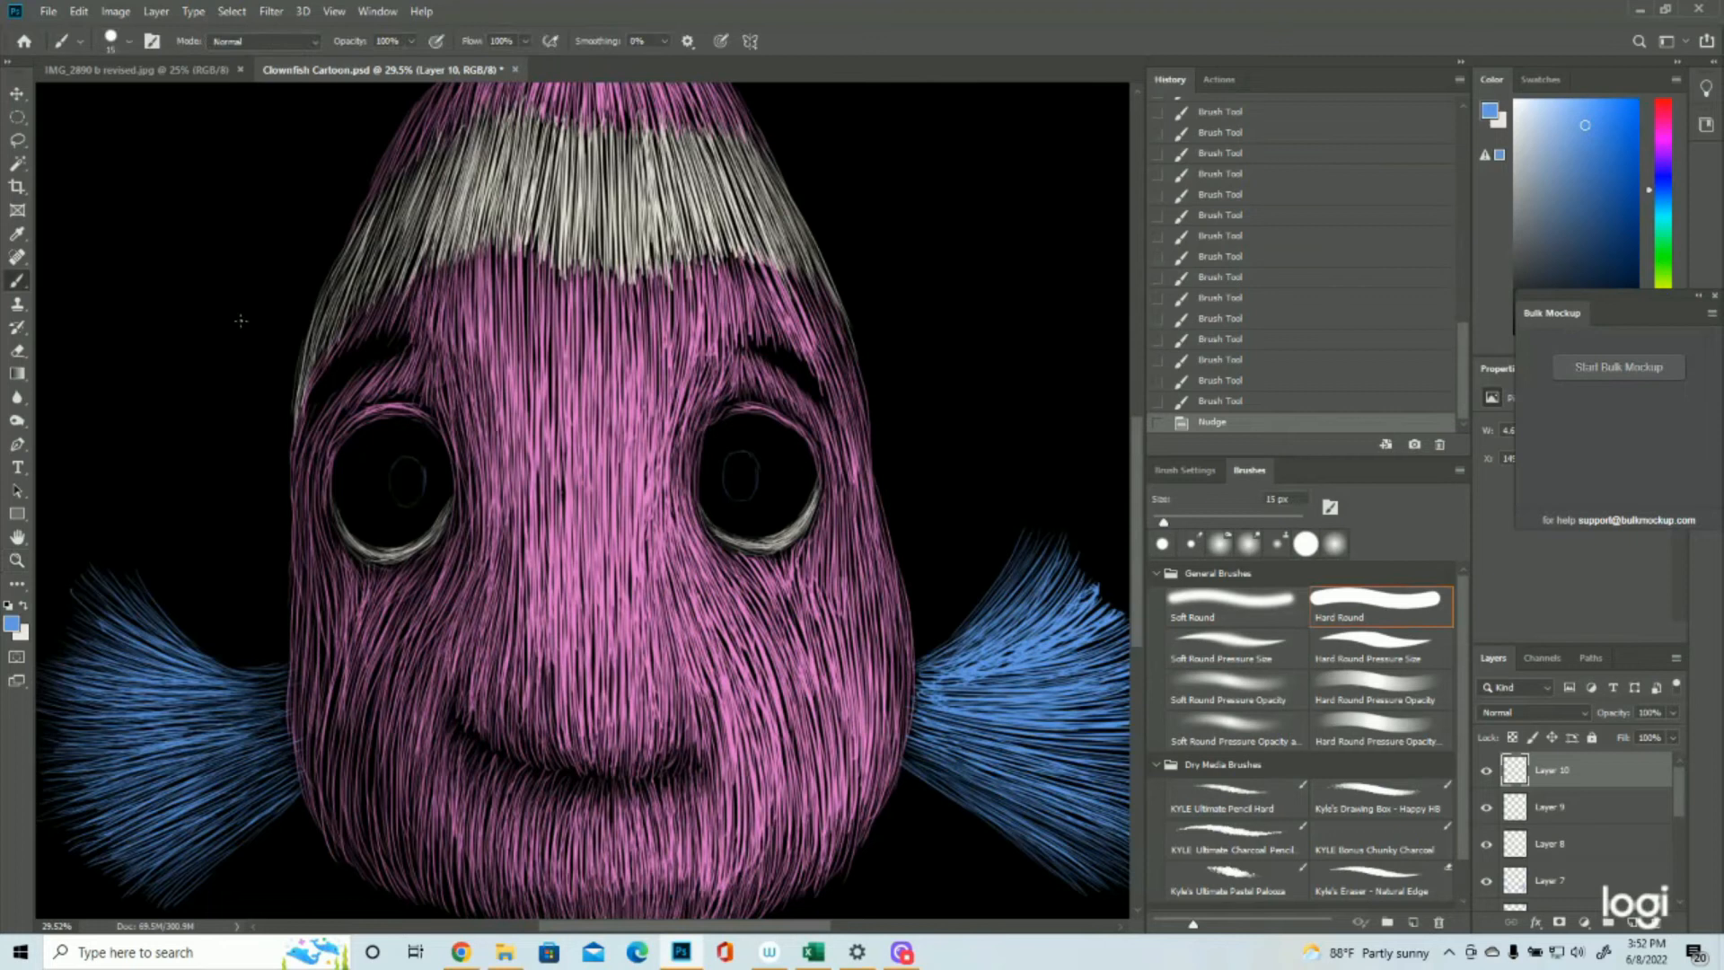
pyautogui.click(1486, 770)
pyautogui.click(1486, 769)
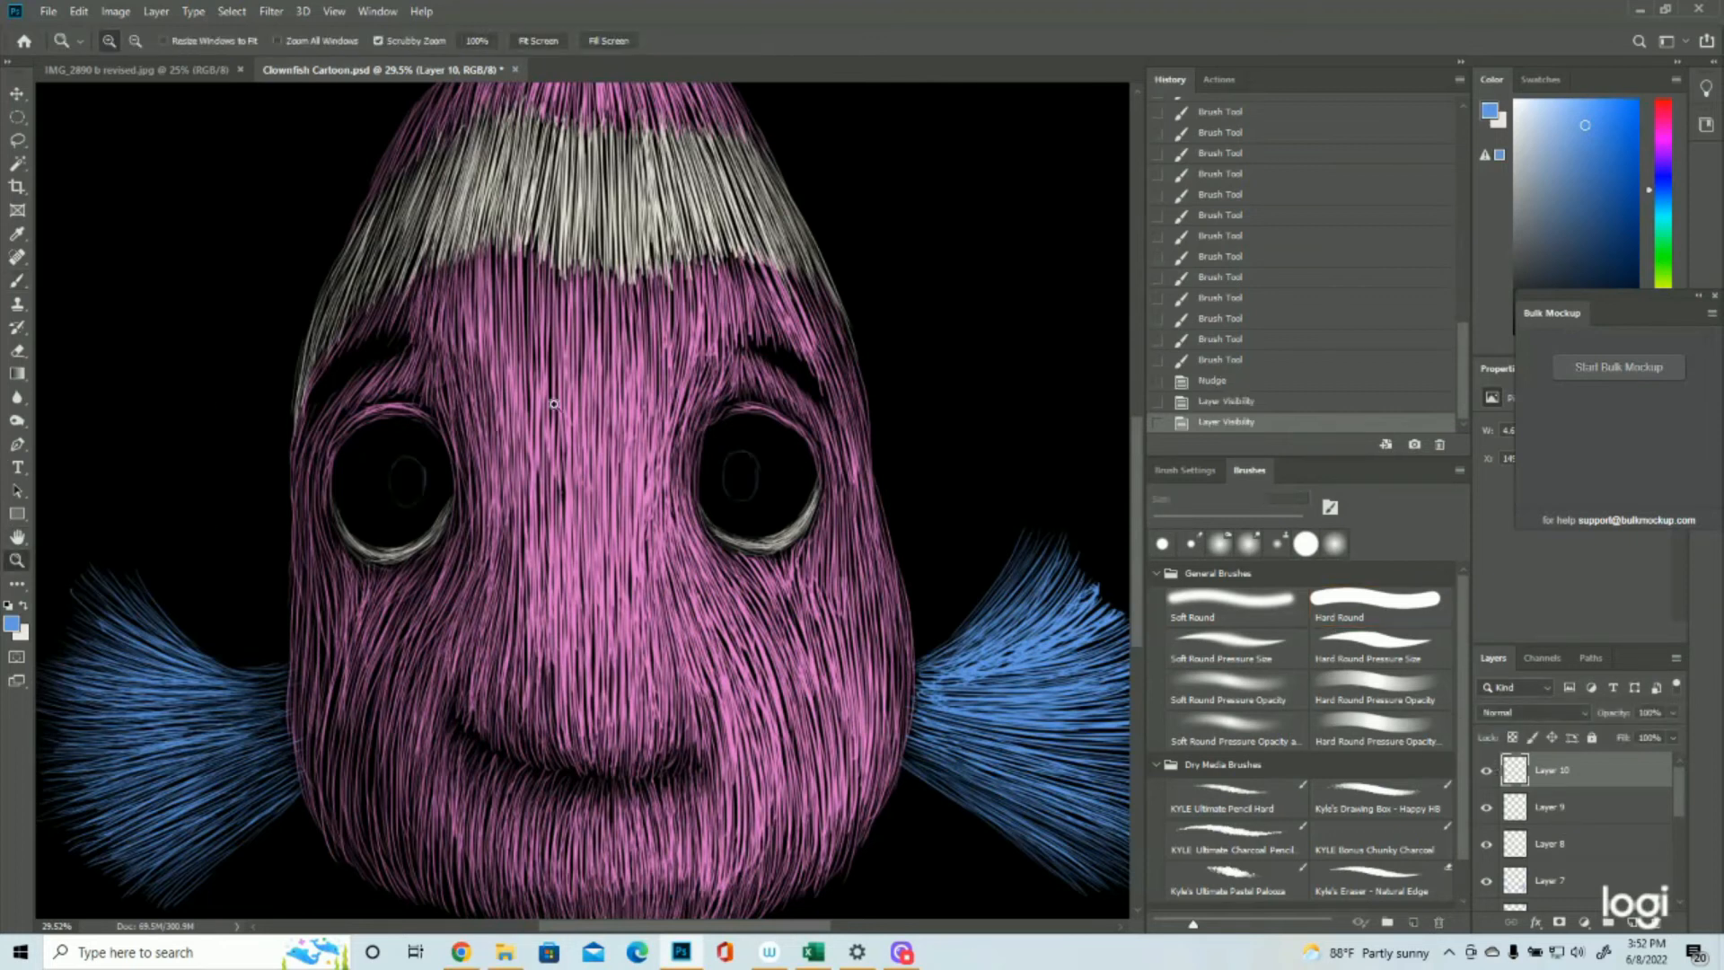
# Step: Fill the right eye's iris around the pupil with thin curved blue strokes out to the eye rim
pyautogui.hotkey('ctrl', '+')
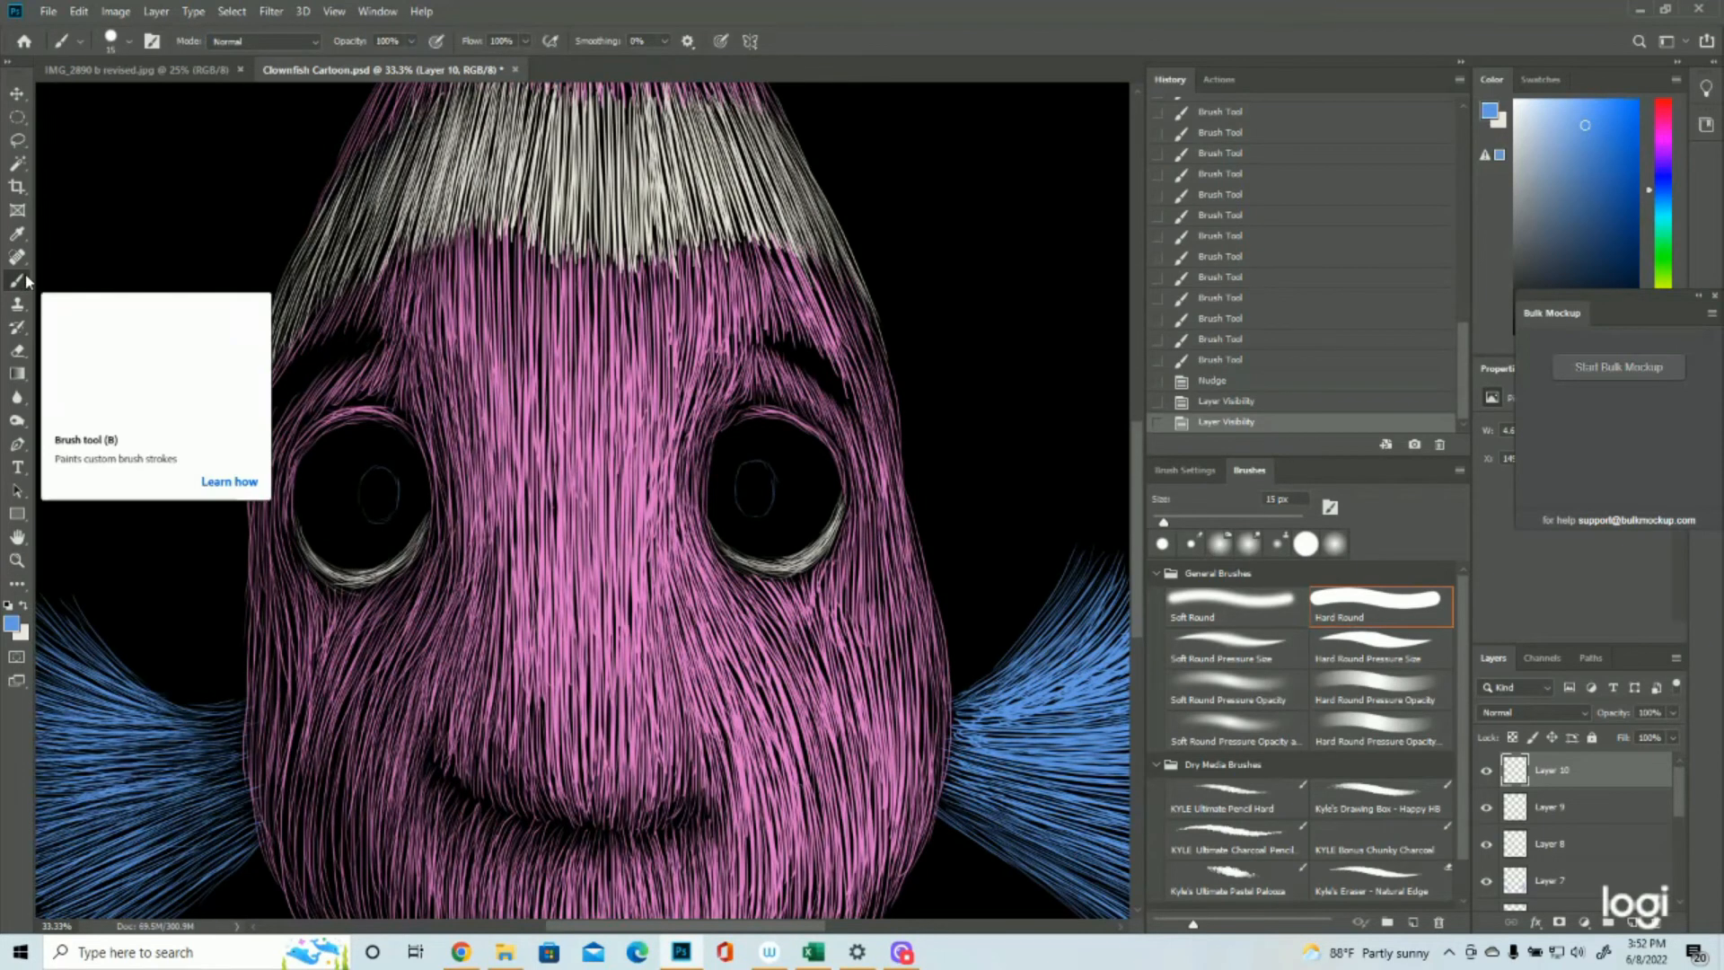
pyautogui.moveTo(722, 487); pyautogui.dragTo(741, 513)
pyautogui.moveTo(731, 481); pyautogui.dragTo(742, 515)
pyautogui.moveTo(732, 480)
pyautogui.mouseDown()
pyautogui.moveTo(744, 517)
pyautogui.moveTo(744, 460)
pyautogui.mouseUp()
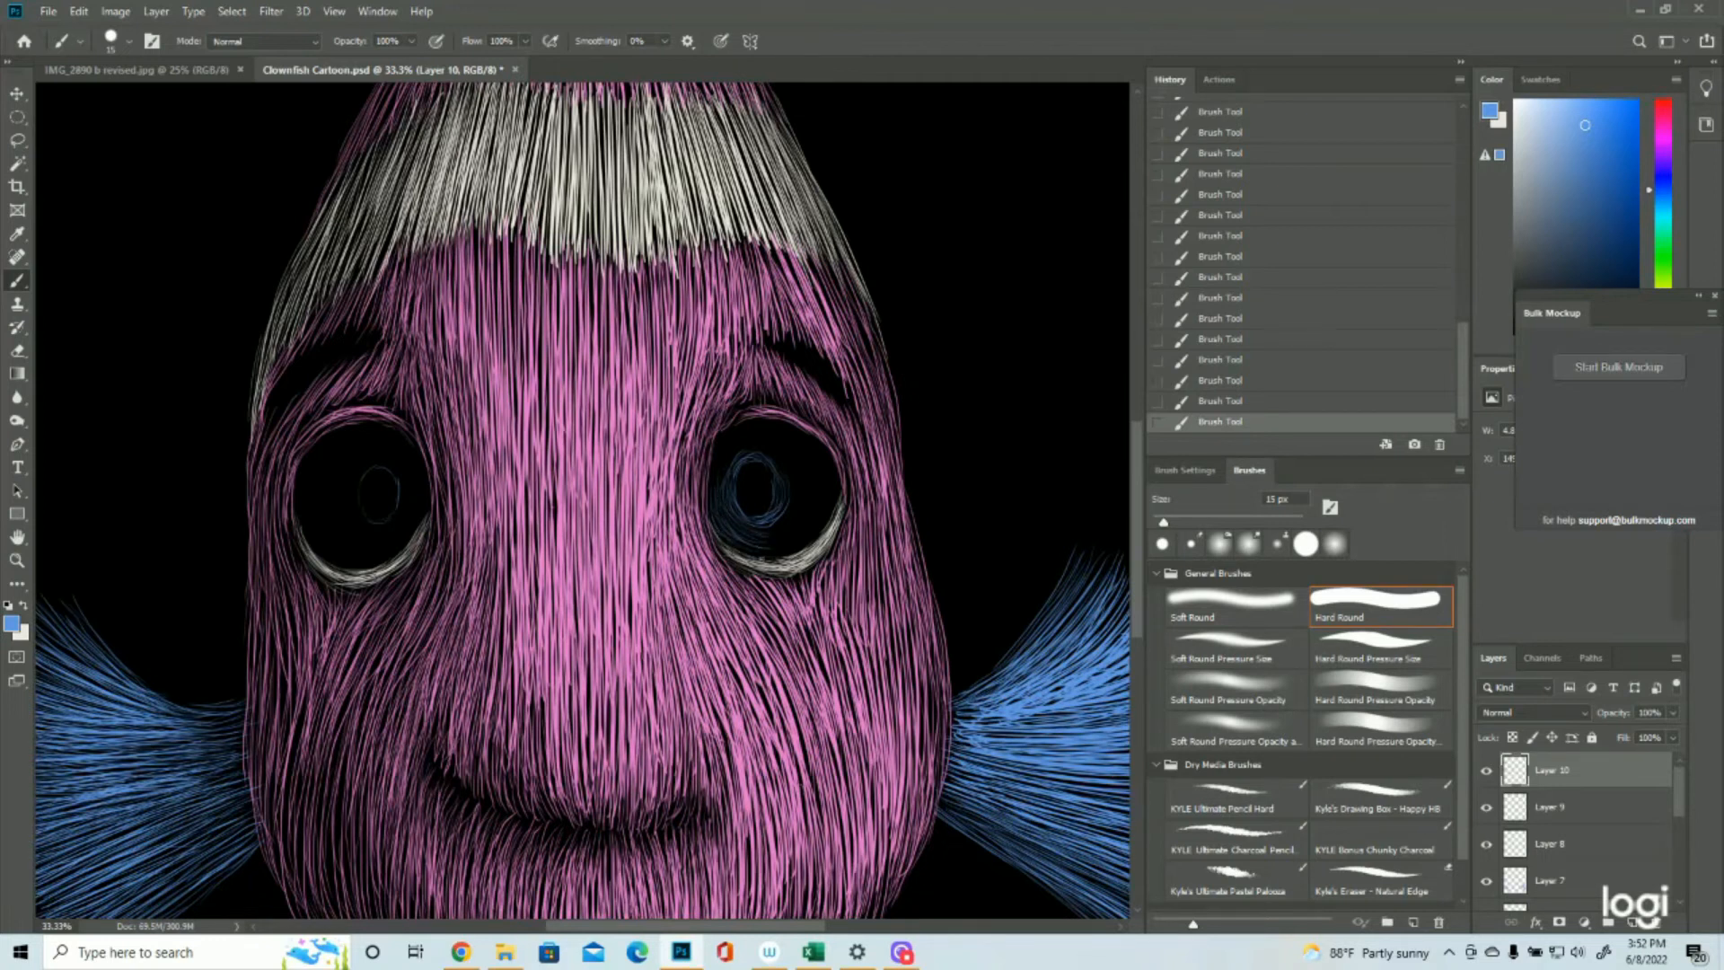
pyautogui.moveTo(714, 487)
pyautogui.mouseDown()
pyautogui.moveTo(744, 435)
pyautogui.moveTo(761, 539)
pyautogui.mouseUp()
pyautogui.moveTo(837, 485); pyautogui.dragTo(801, 540)
pyautogui.moveTo(750, 429); pyautogui.dragTo(819, 455)
# Step: Fill the left eye's iris around its pupil with thin curved blue strokes, undoing unwanted strokes
pyautogui.moveTo(352, 519)
pyautogui.mouseDown()
pyautogui.moveTo(396, 472)
pyautogui.moveTo(401, 516)
pyautogui.mouseUp()
pyautogui.moveTo(416, 484); pyautogui.dragTo(377, 537)
pyautogui.moveTo(366, 443); pyautogui.dragTo(335, 544)
pyautogui.moveTo(356, 458)
pyautogui.mouseDown()
pyautogui.moveTo(391, 437)
pyautogui.moveTo(379, 420)
pyautogui.mouseUp()
pyautogui.moveTo(328, 483)
pyautogui.mouseDown()
pyautogui.moveTo(370, 431)
pyautogui.moveTo(298, 503)
pyautogui.mouseUp()
pyautogui.moveTo(300, 506)
pyautogui.mouseDown()
pyautogui.moveTo(350, 564)
pyautogui.moveTo(397, 554)
pyautogui.moveTo(377, 555)
pyautogui.mouseUp()
pyautogui.hotkey('ctrl', 'z')
pyautogui.hotkey('ctrl', 'z')
pyautogui.hotkey('ctrl', 'z')
pyautogui.hotkey('ctrl', 'z')
pyautogui.hotkey('ctrl', 'z')
pyautogui.hotkey('ctrl', 'z')
pyautogui.hotkey('ctrl', 'z')
pyautogui.hotkey('ctrl', 'z')
pyautogui.hotkey('ctrl', 'z')
pyautogui.hotkey('ctrl', 'z')
# Step: Save the clownfish document with both irises painted
pyautogui.click(17, 561)
pyautogui.hotkey('ctrl', '-')
pyautogui.hotkey('ctrl', '-')
pyautogui.click(49, 12)
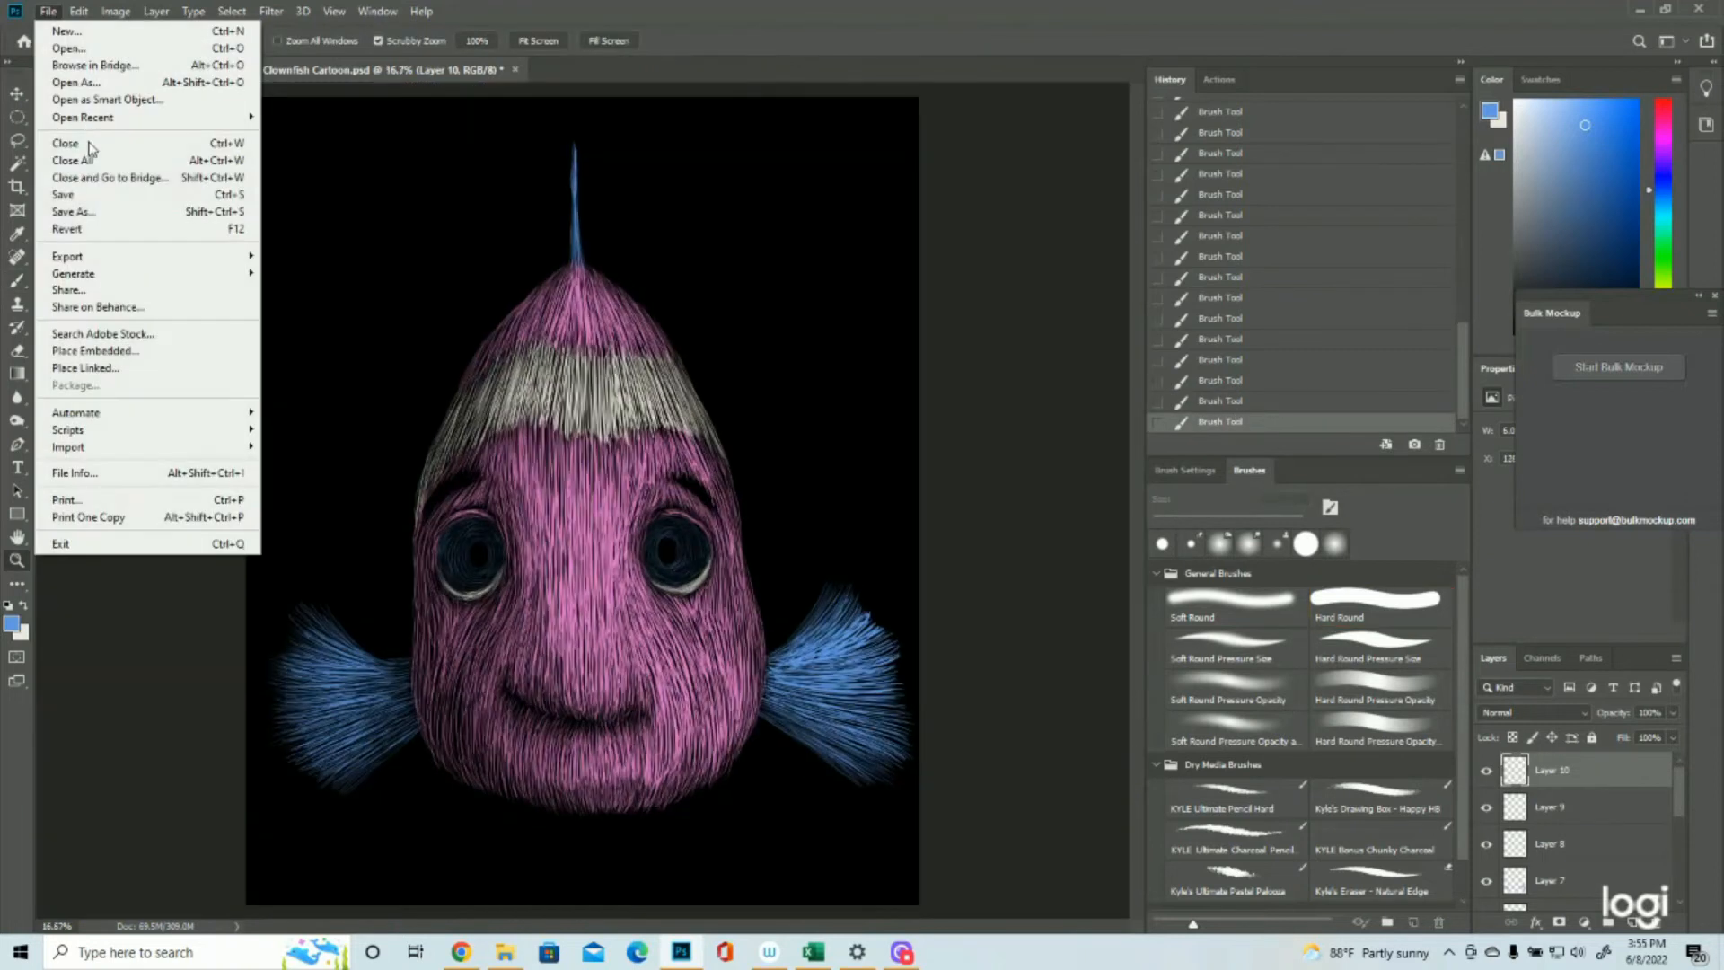
pyautogui.click(61, 195)
# Step: Make an elliptical selection over the left eye's pupil and clear the strokes inside it
pyautogui.moveTo(600, 565); pyautogui.dragTo(660, 549)
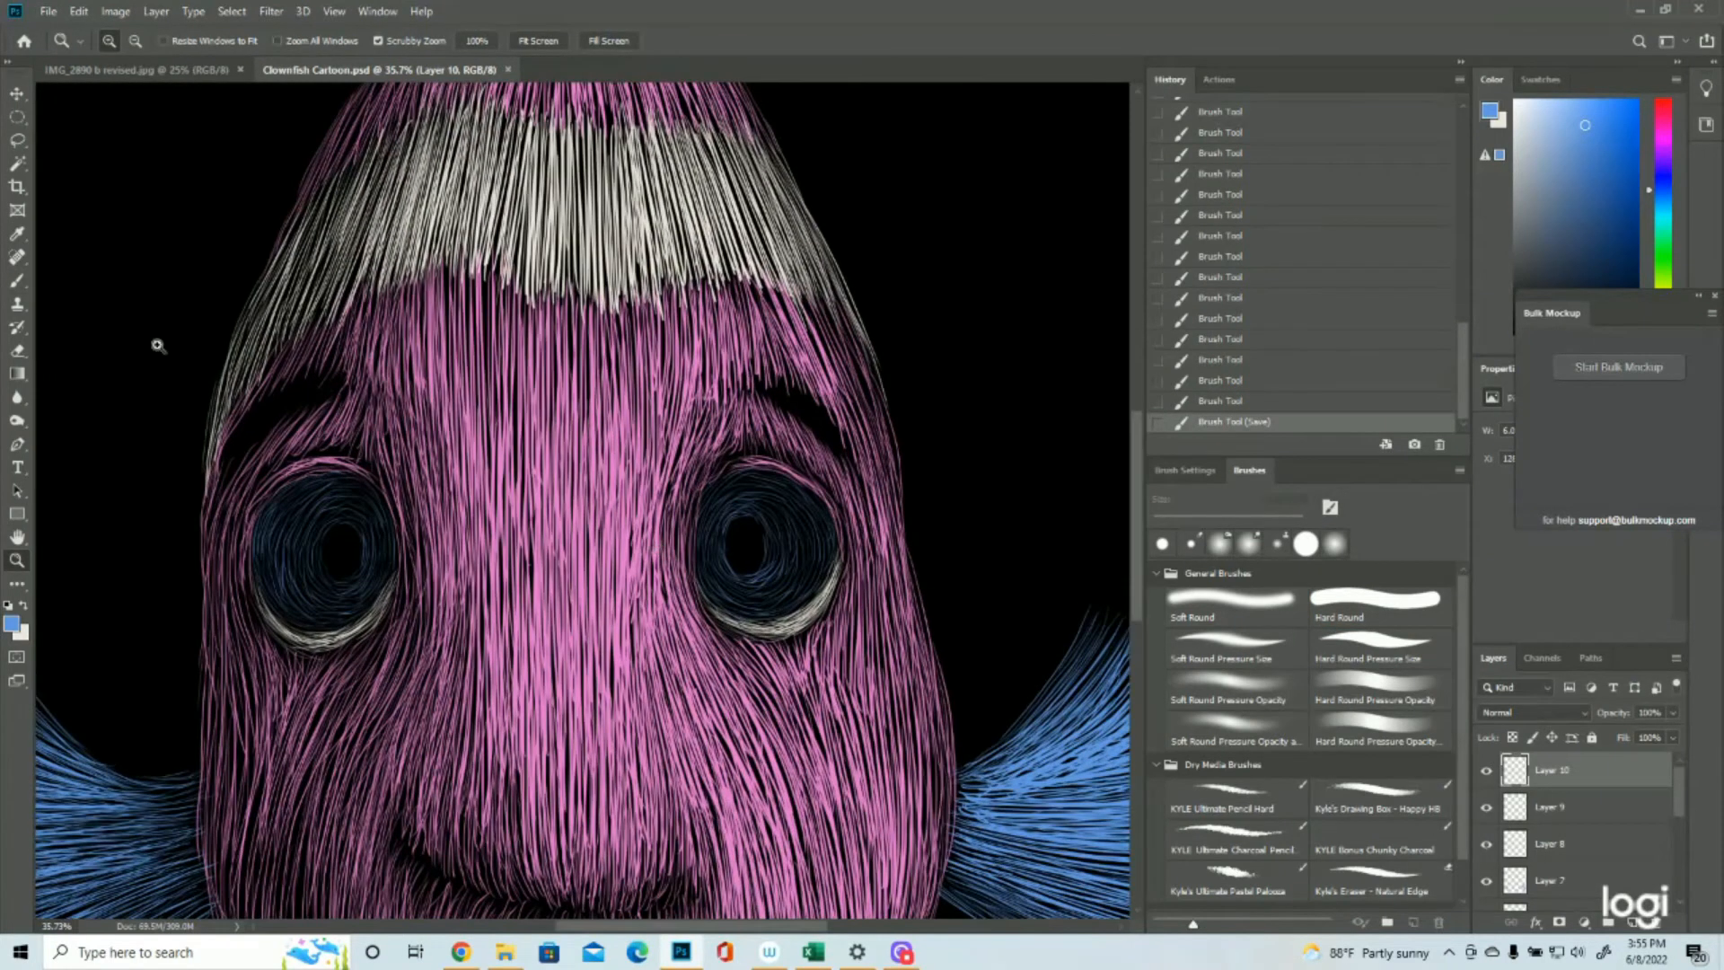
pyautogui.click(19, 121)
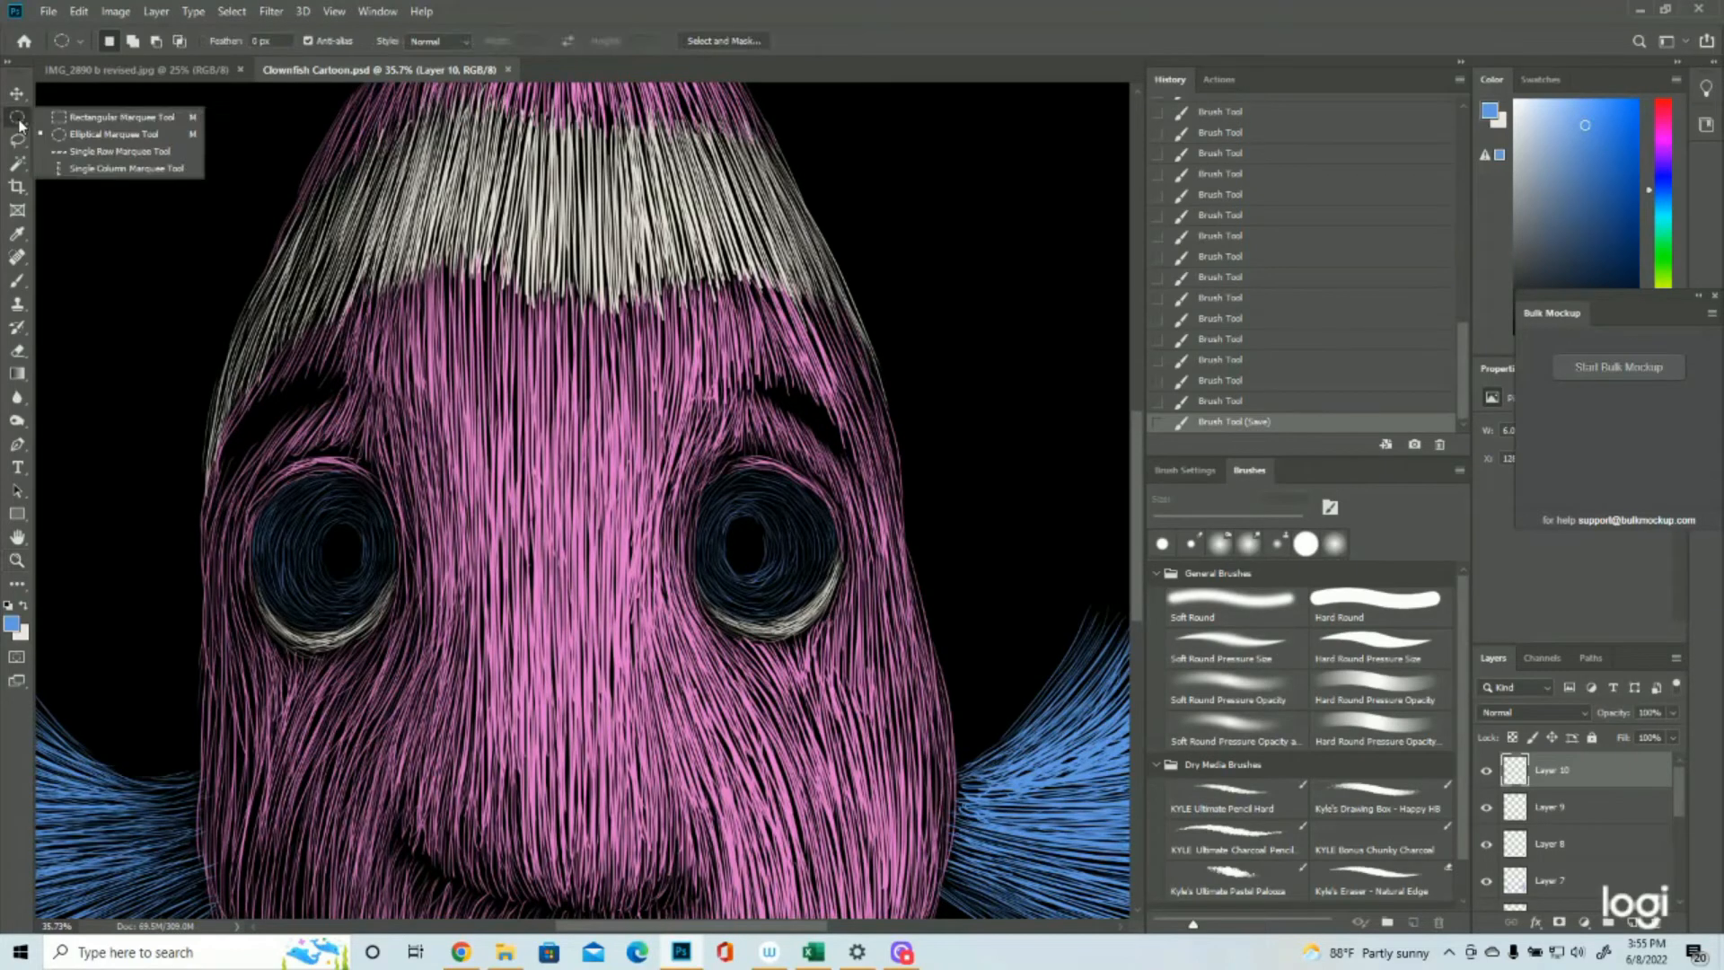
pyautogui.click(20, 122)
pyautogui.moveTo(327, 528)
pyautogui.mouseDown()
pyautogui.moveTo(365, 581)
pyautogui.moveTo(342, 551)
pyautogui.mouseUp()
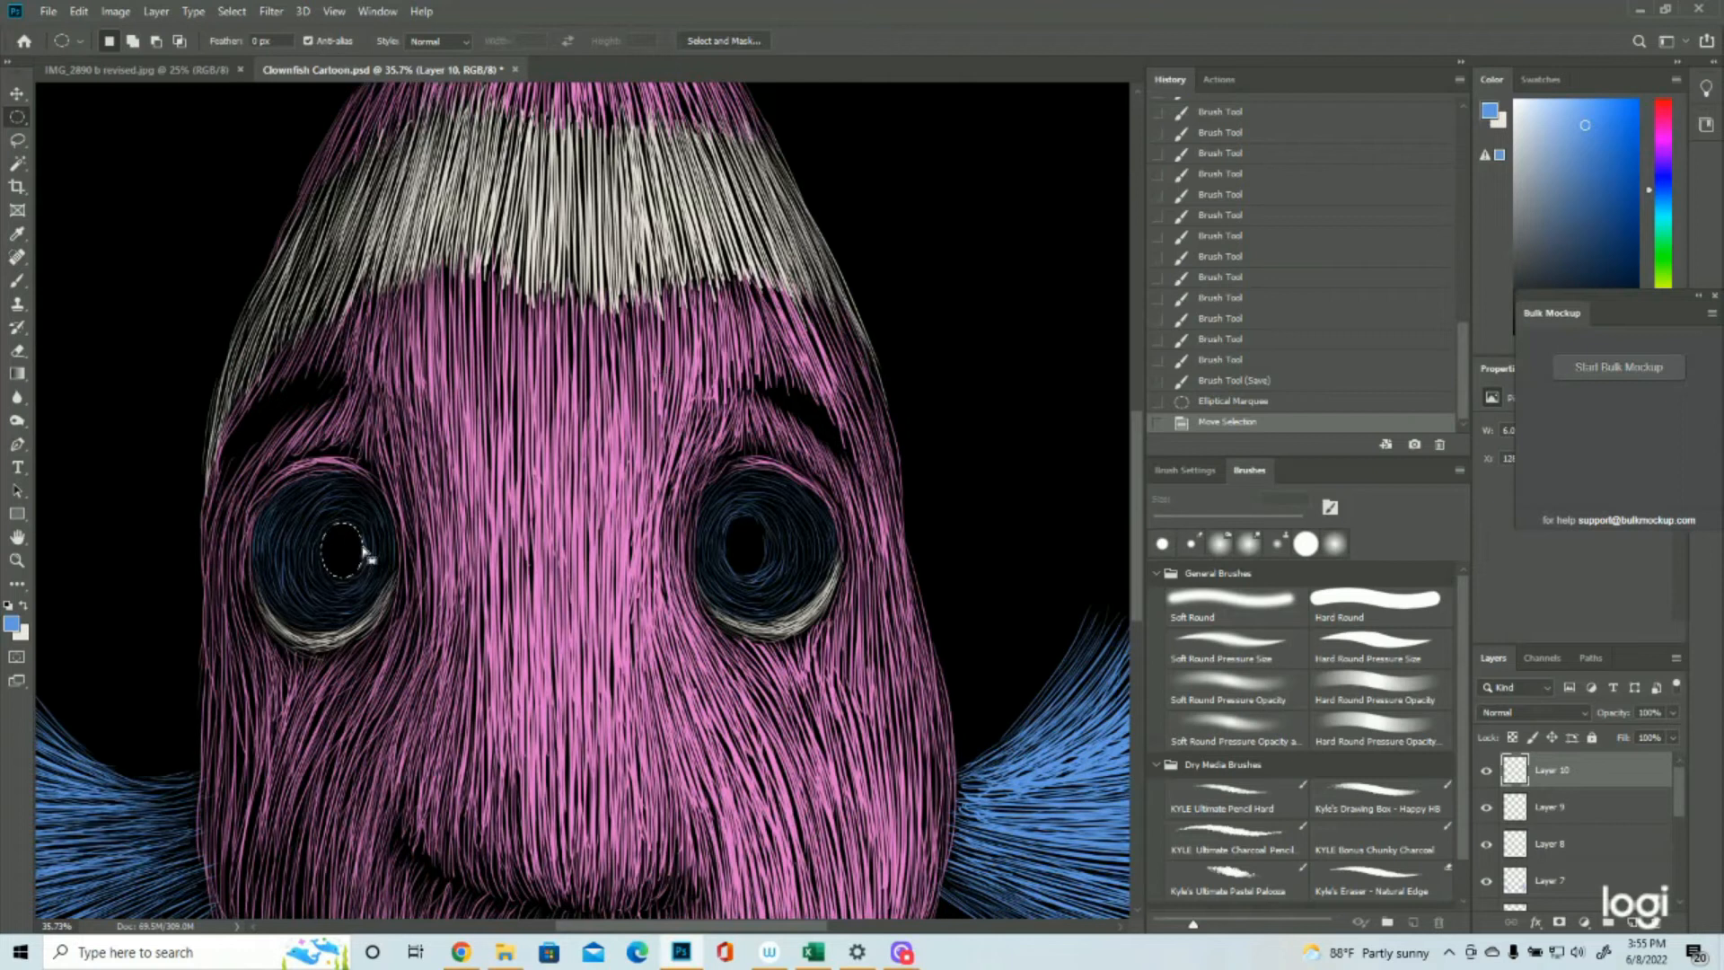
pyautogui.press('Delete')
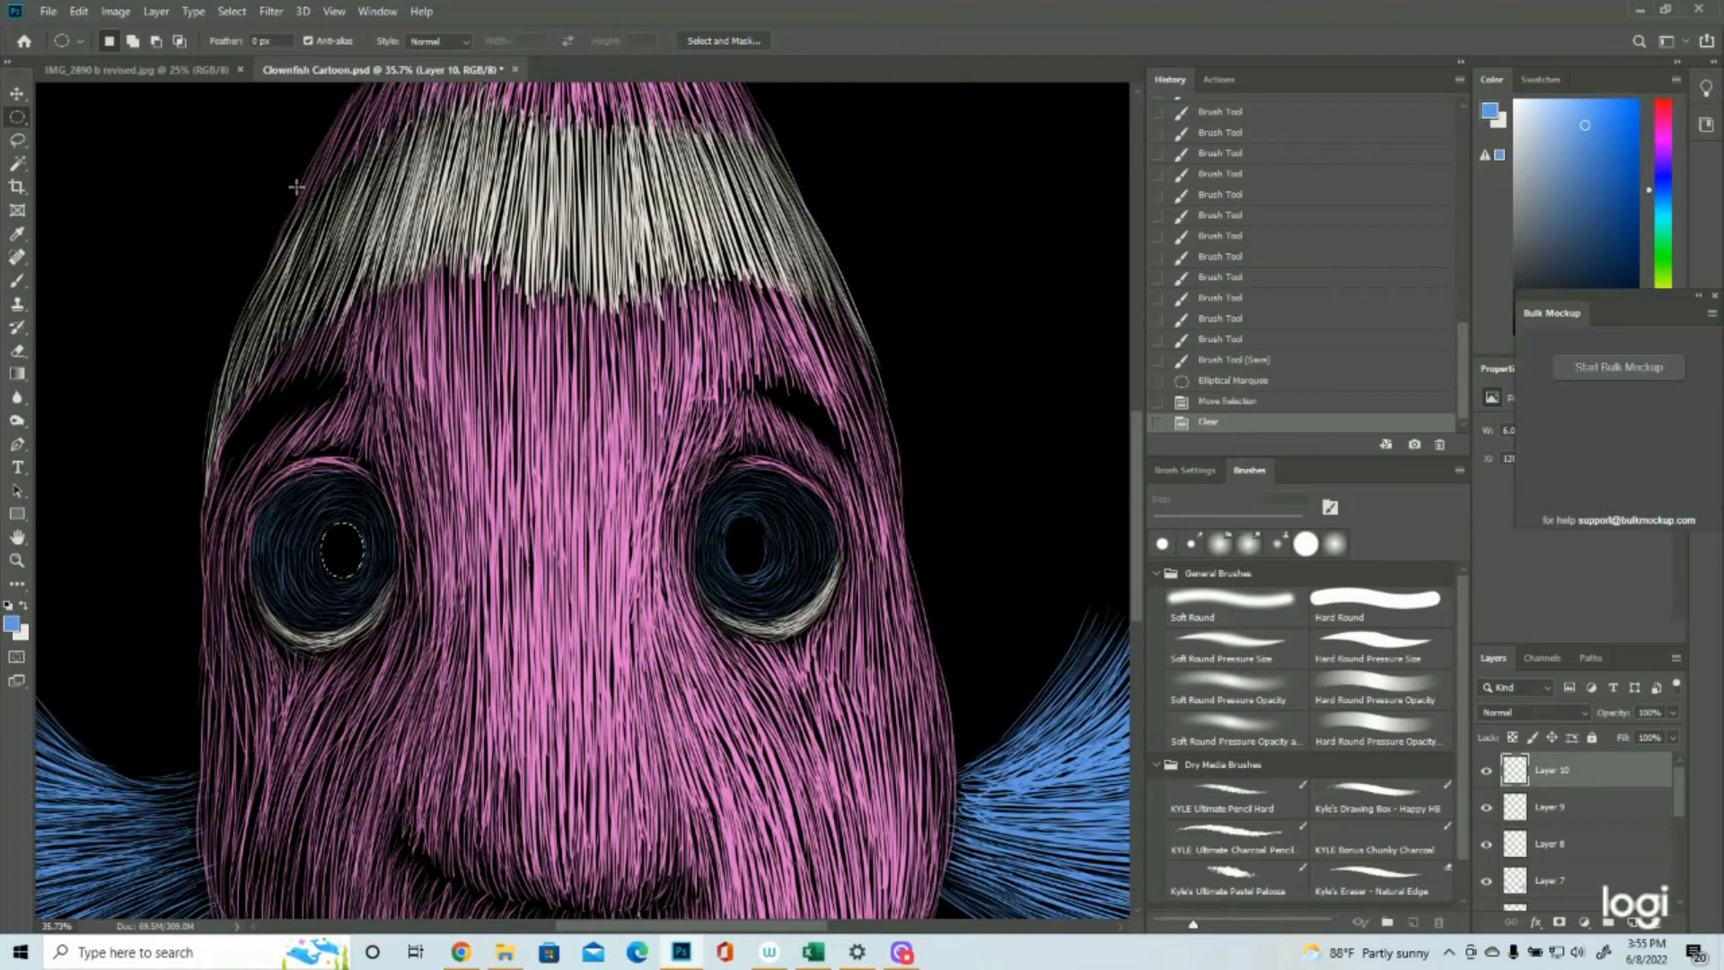
# Step: Invert the pupil selection and paint short blue strokes all around the edge of the left pupil
pyautogui.click(239, 11)
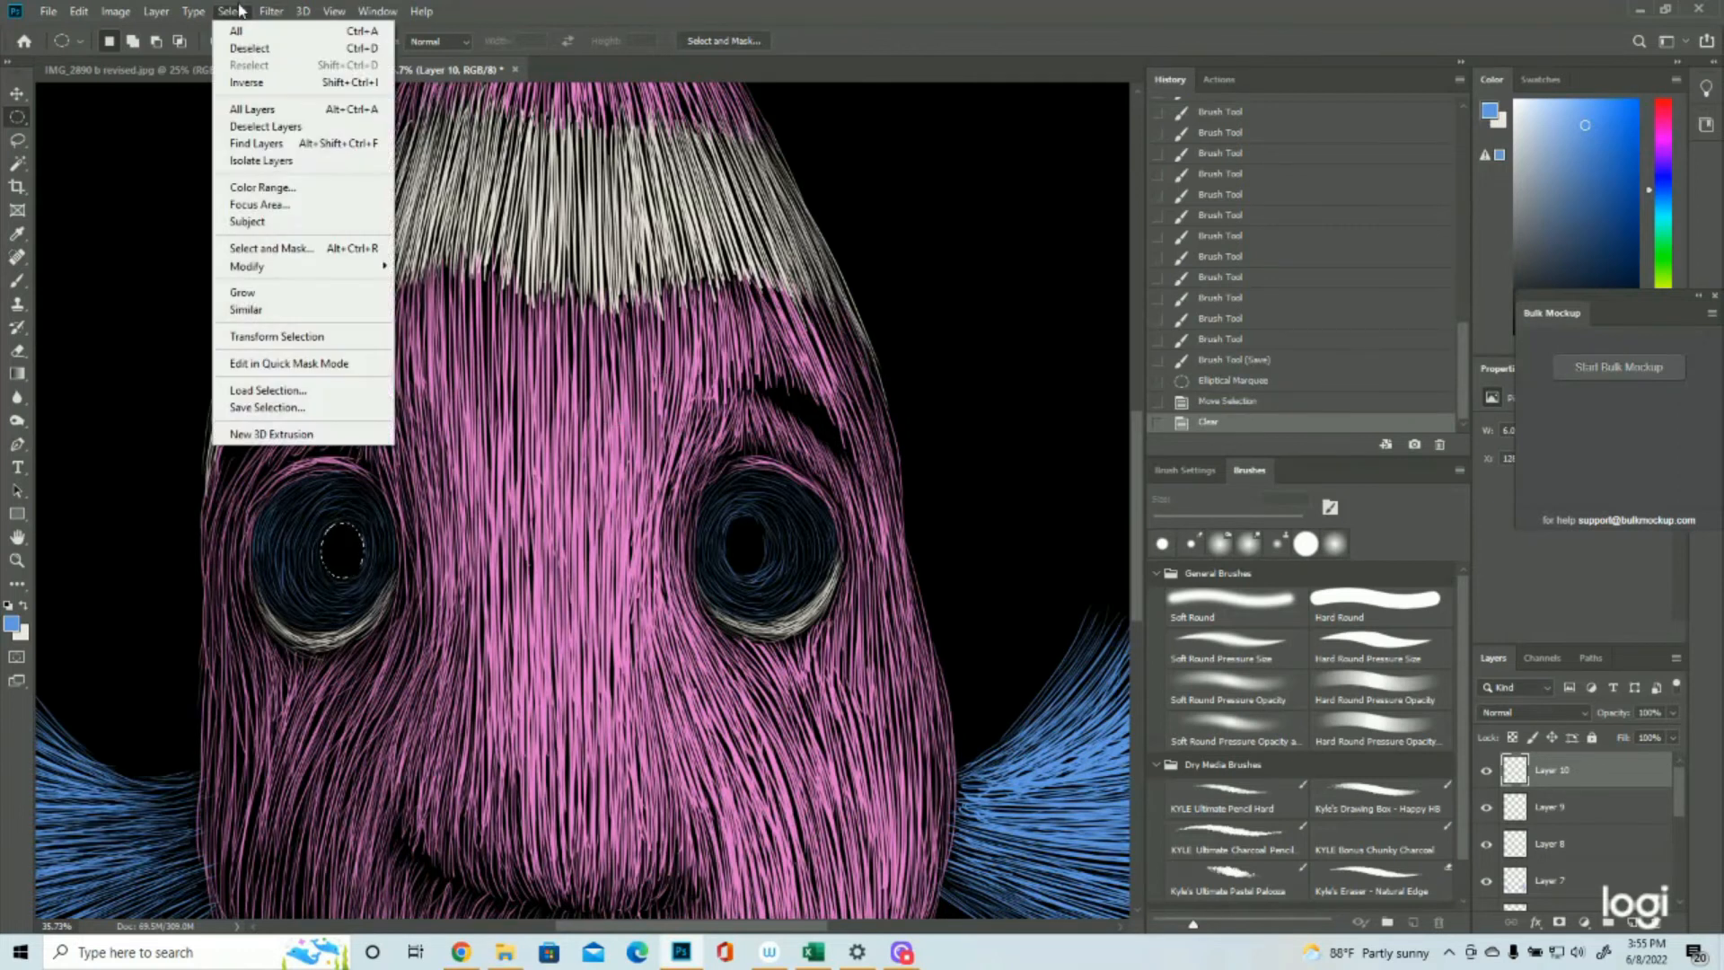
pyautogui.click(269, 79)
pyautogui.click(17, 280)
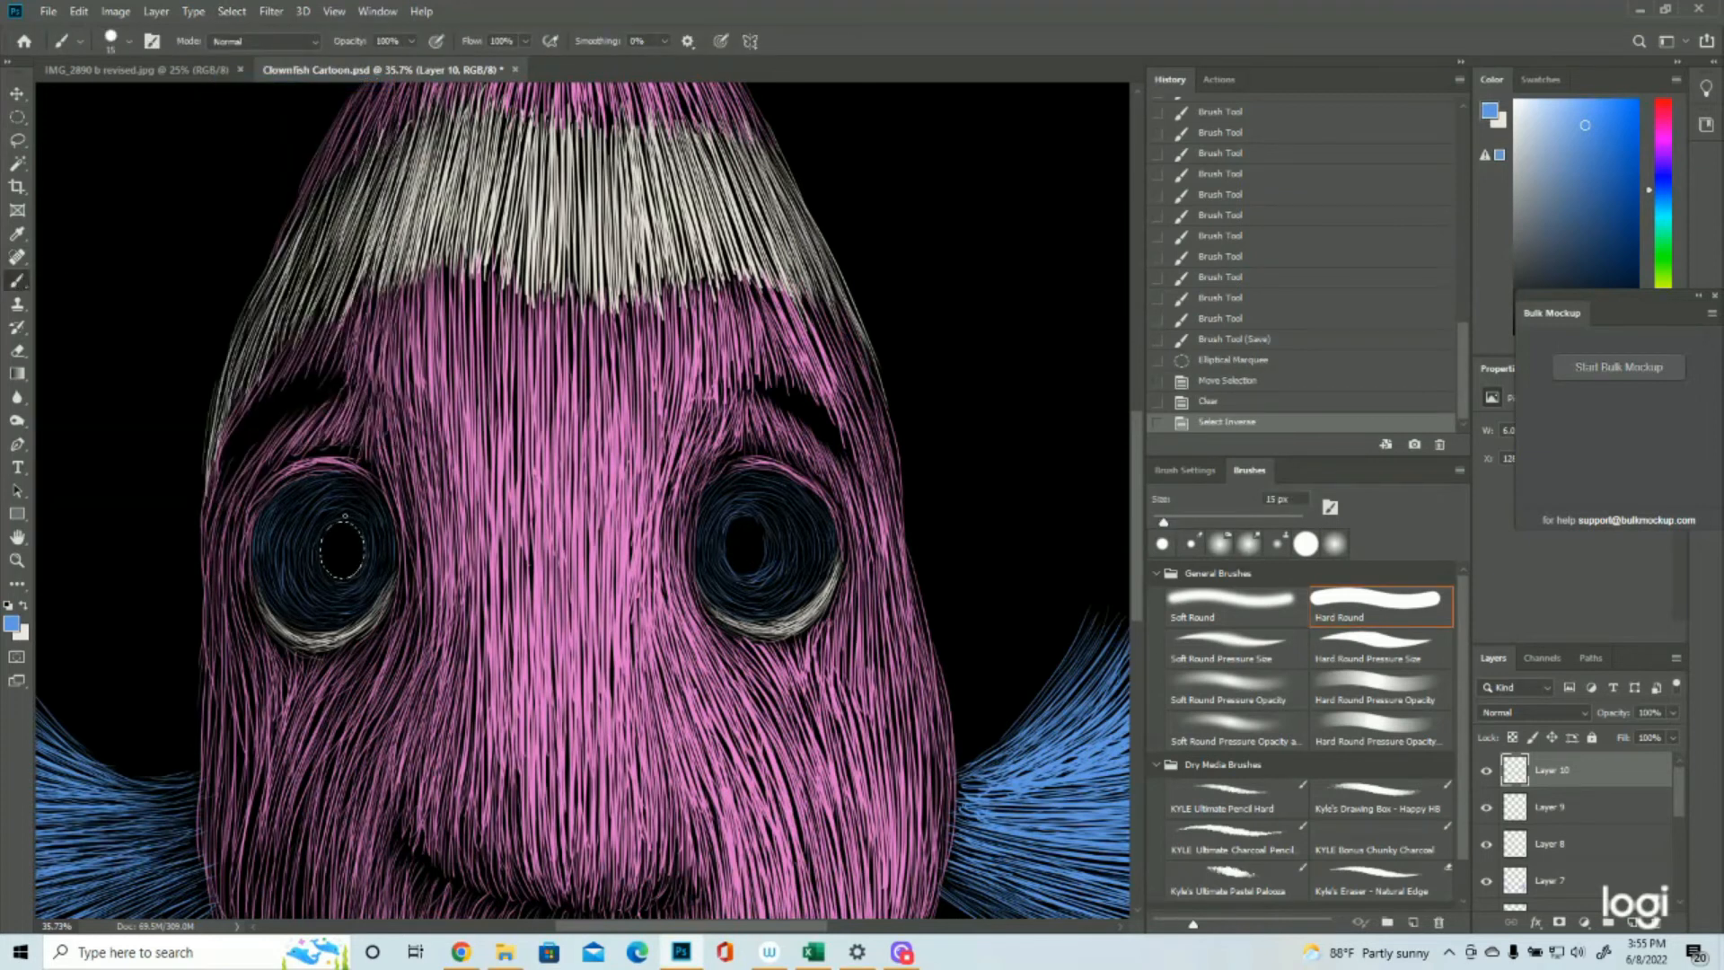
pyautogui.click(342, 519)
pyautogui.click(333, 529)
pyautogui.click(327, 538)
pyautogui.click(323, 549)
pyautogui.click(323, 558)
pyautogui.click(325, 568)
pyautogui.click(329, 577)
pyautogui.click(337, 583)
pyautogui.click(347, 586)
pyautogui.click(357, 582)
pyautogui.click(363, 575)
pyautogui.click(367, 563)
pyautogui.click(368, 552)
pyautogui.click(366, 541)
pyautogui.click(360, 530)
pyautogui.click(350, 523)
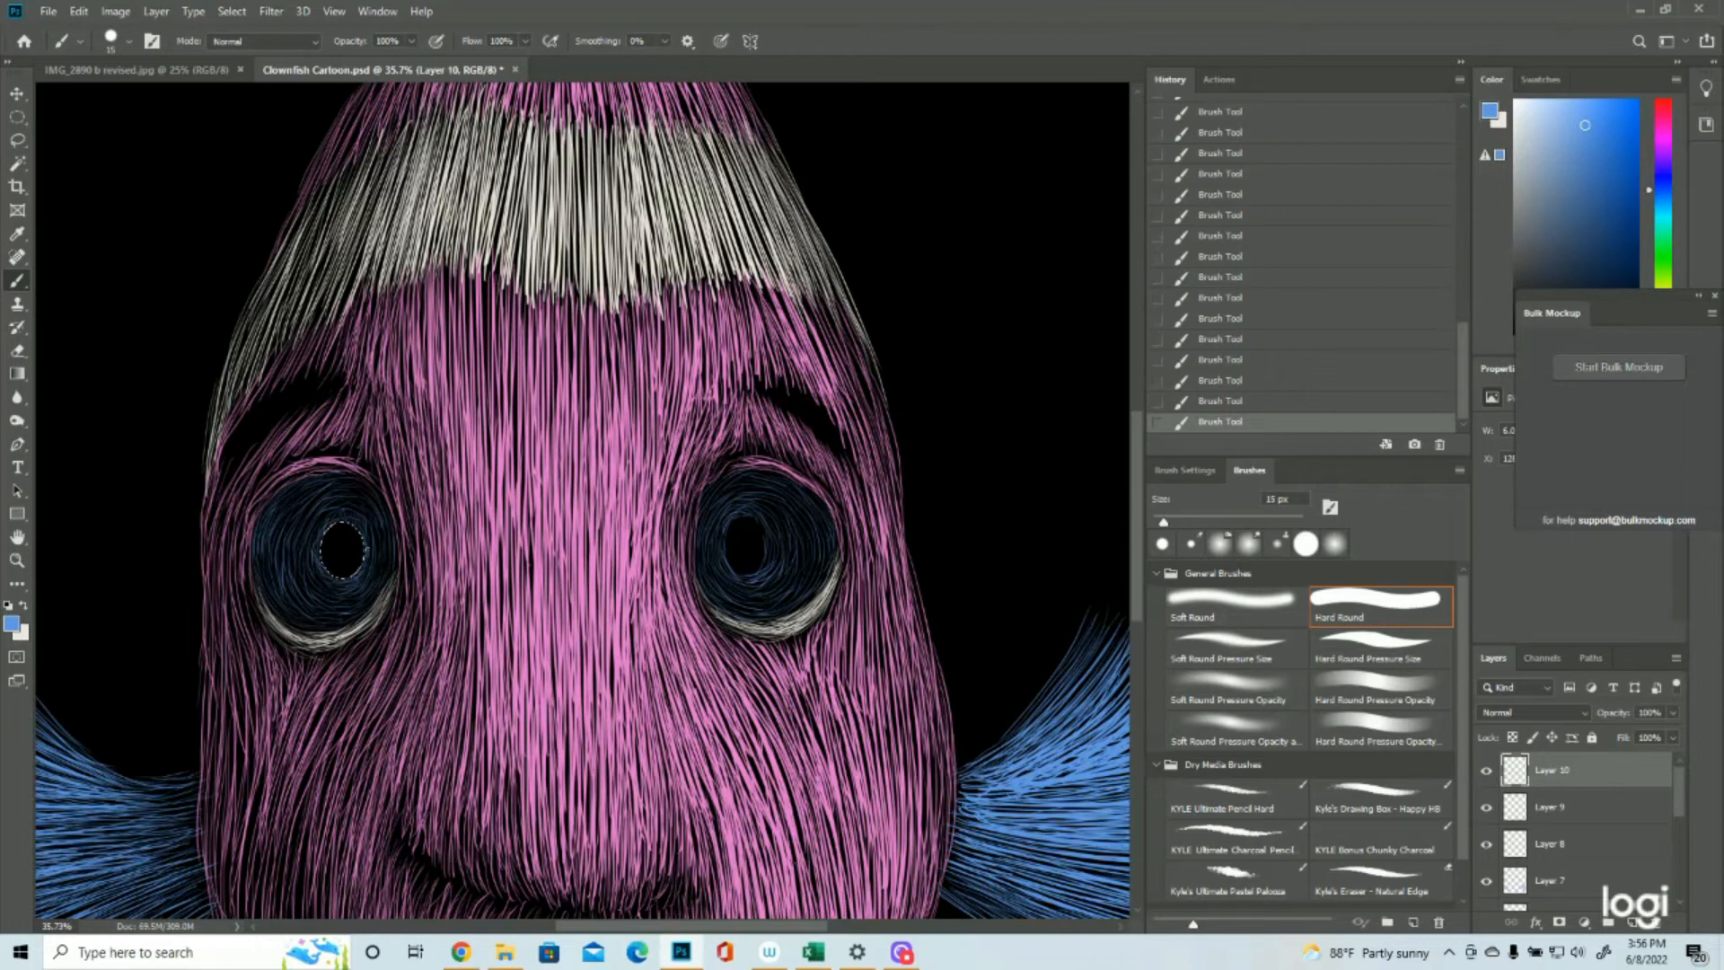
# Step: Invert the selection back, move it onto the right eye's pupil and clear the strokes inside it
pyautogui.click(232, 10)
pyautogui.click(247, 81)
pyautogui.click(17, 119)
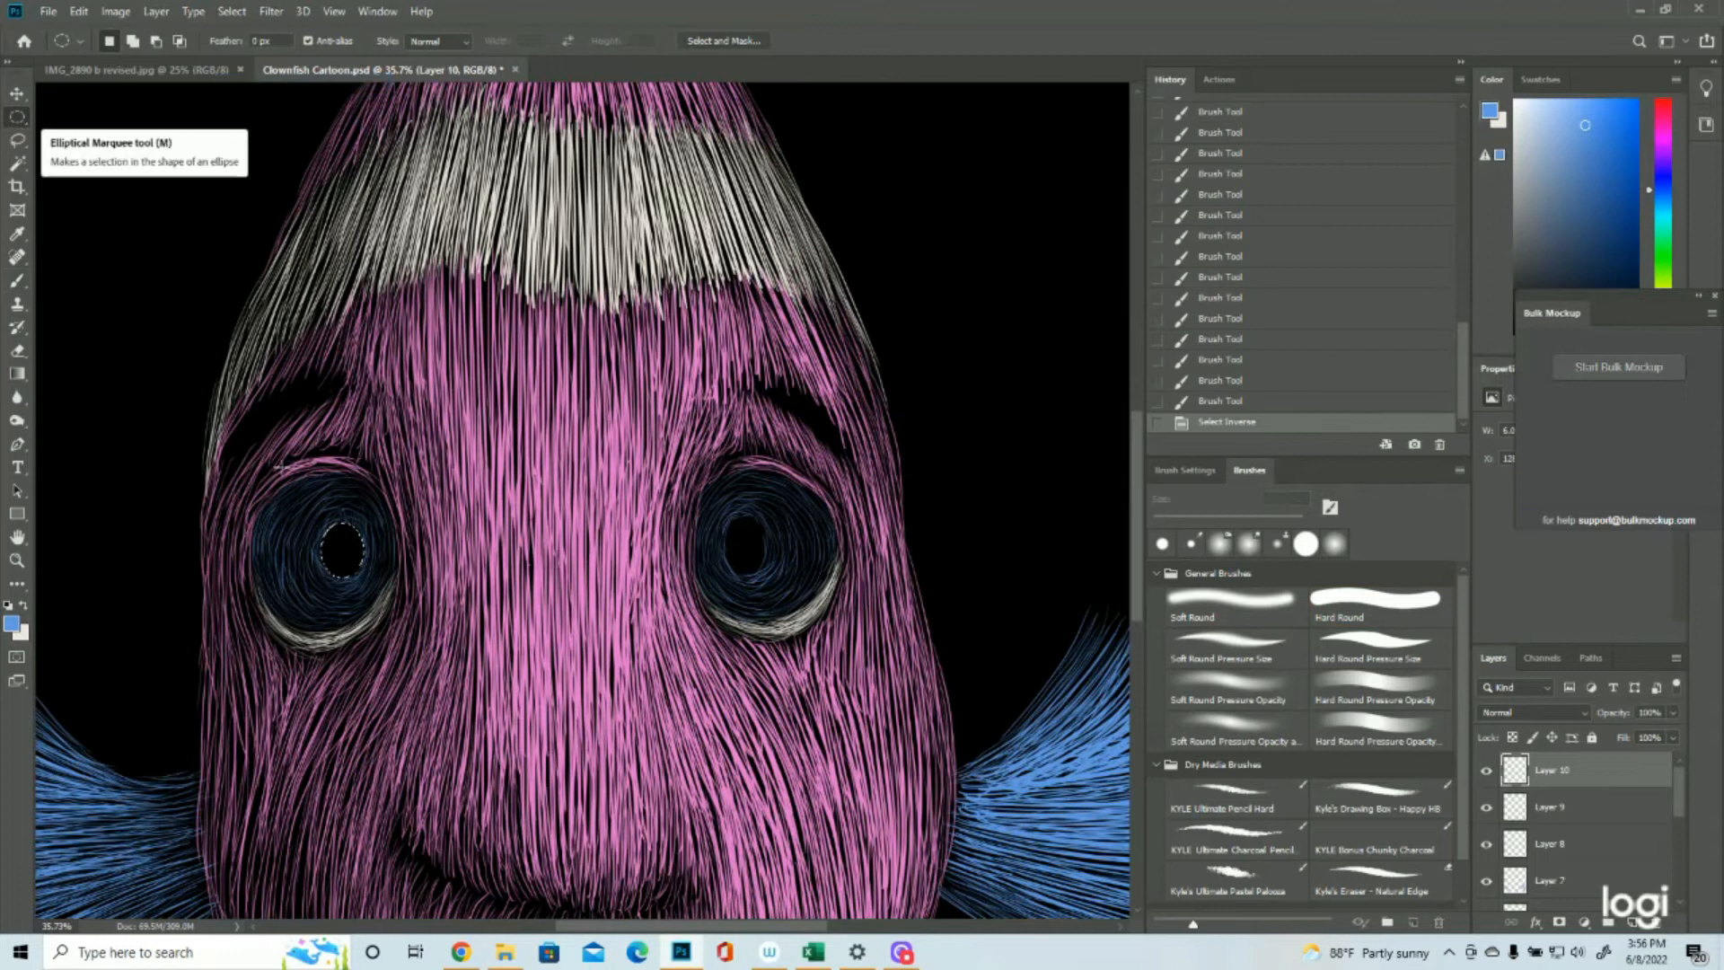
pyautogui.moveTo(340, 561); pyautogui.dragTo(747, 554)
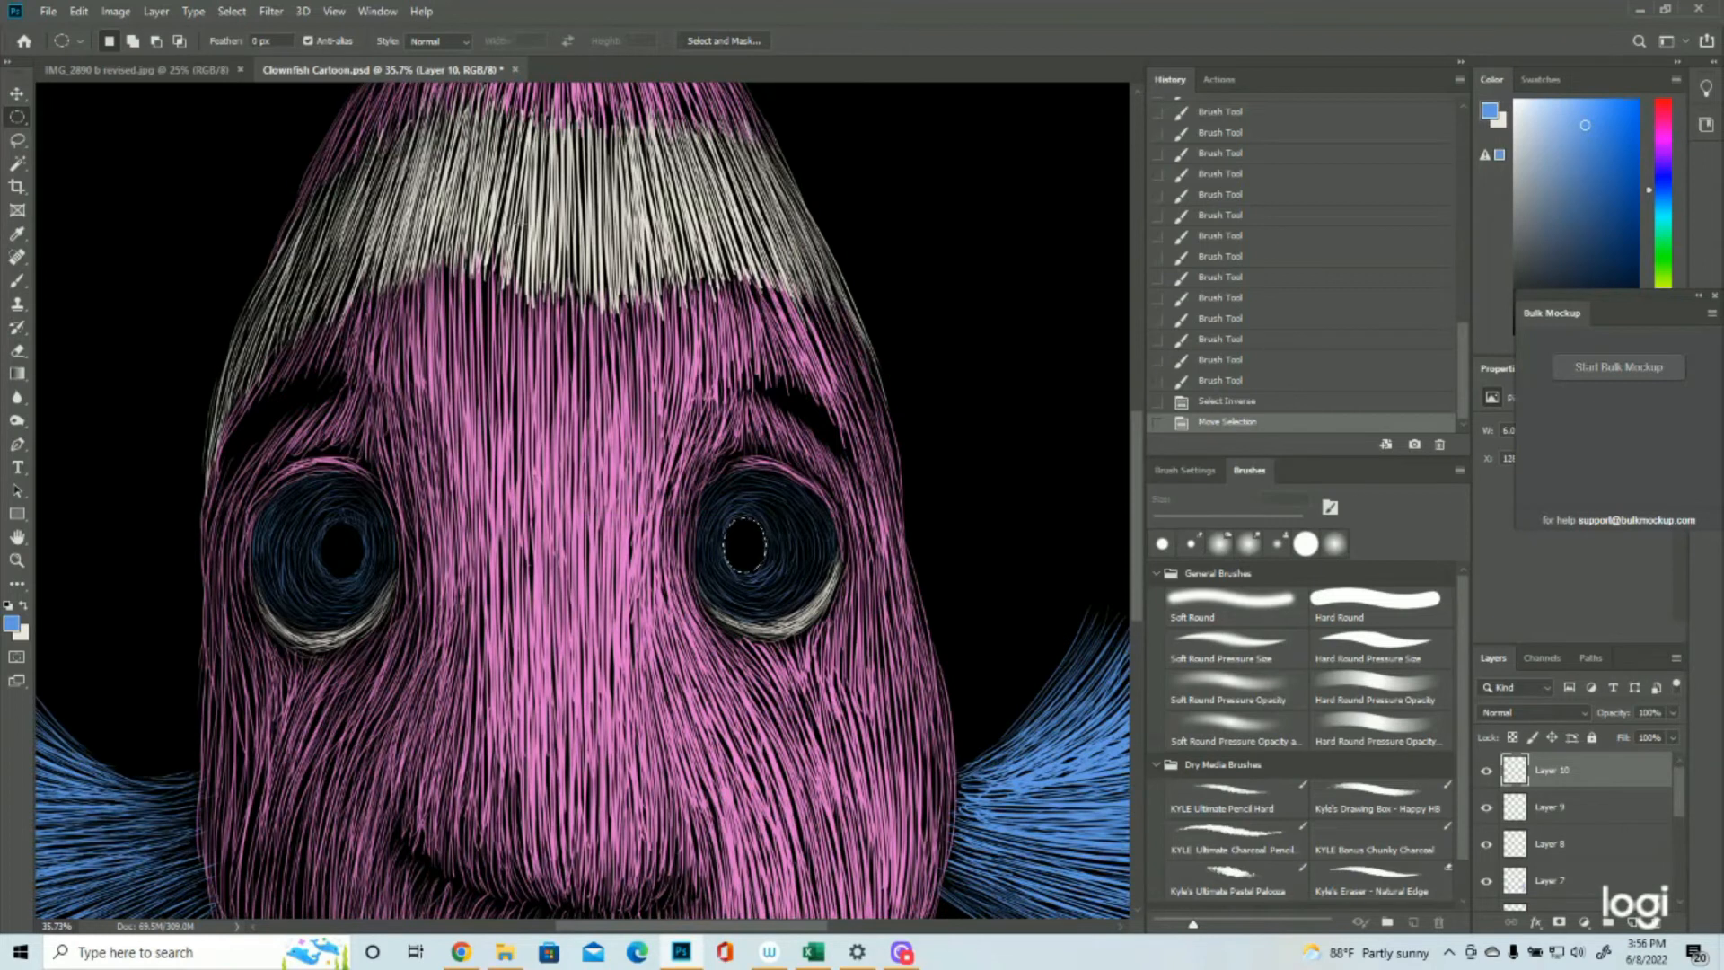
pyautogui.press('Delete')
# Step: Invert the selection, paint short blue strokes around the edge of the right pupil, and deselect
pyautogui.click(231, 11)
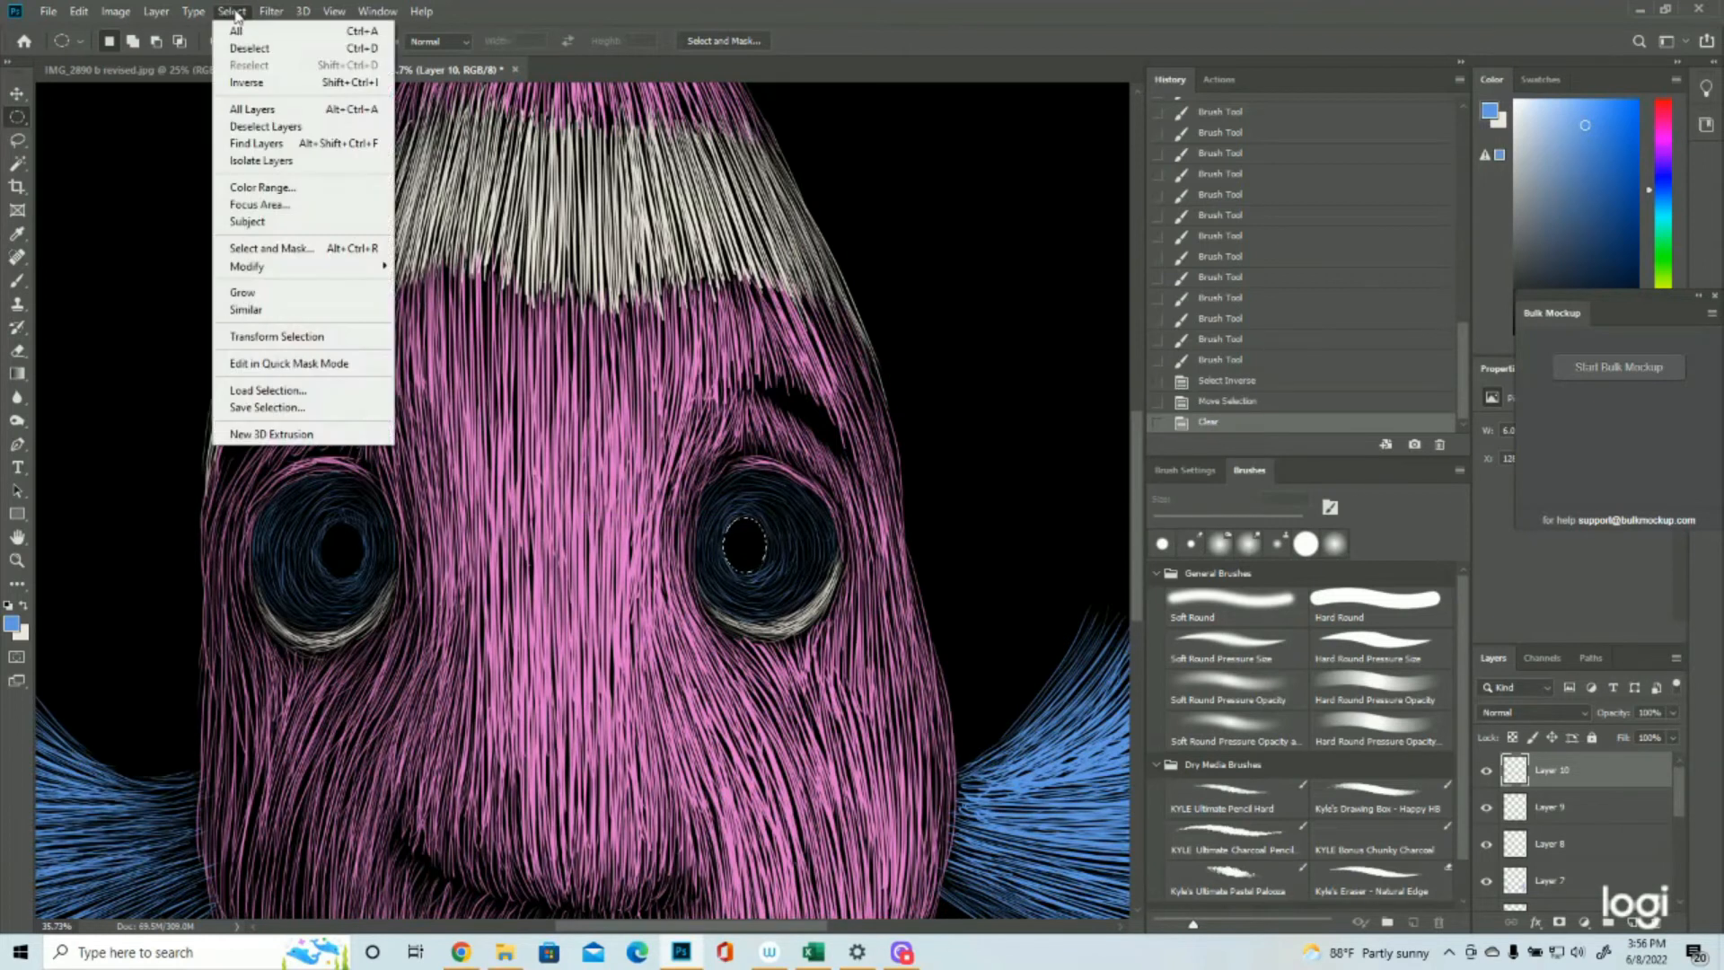
pyautogui.click(239, 87)
pyautogui.click(17, 280)
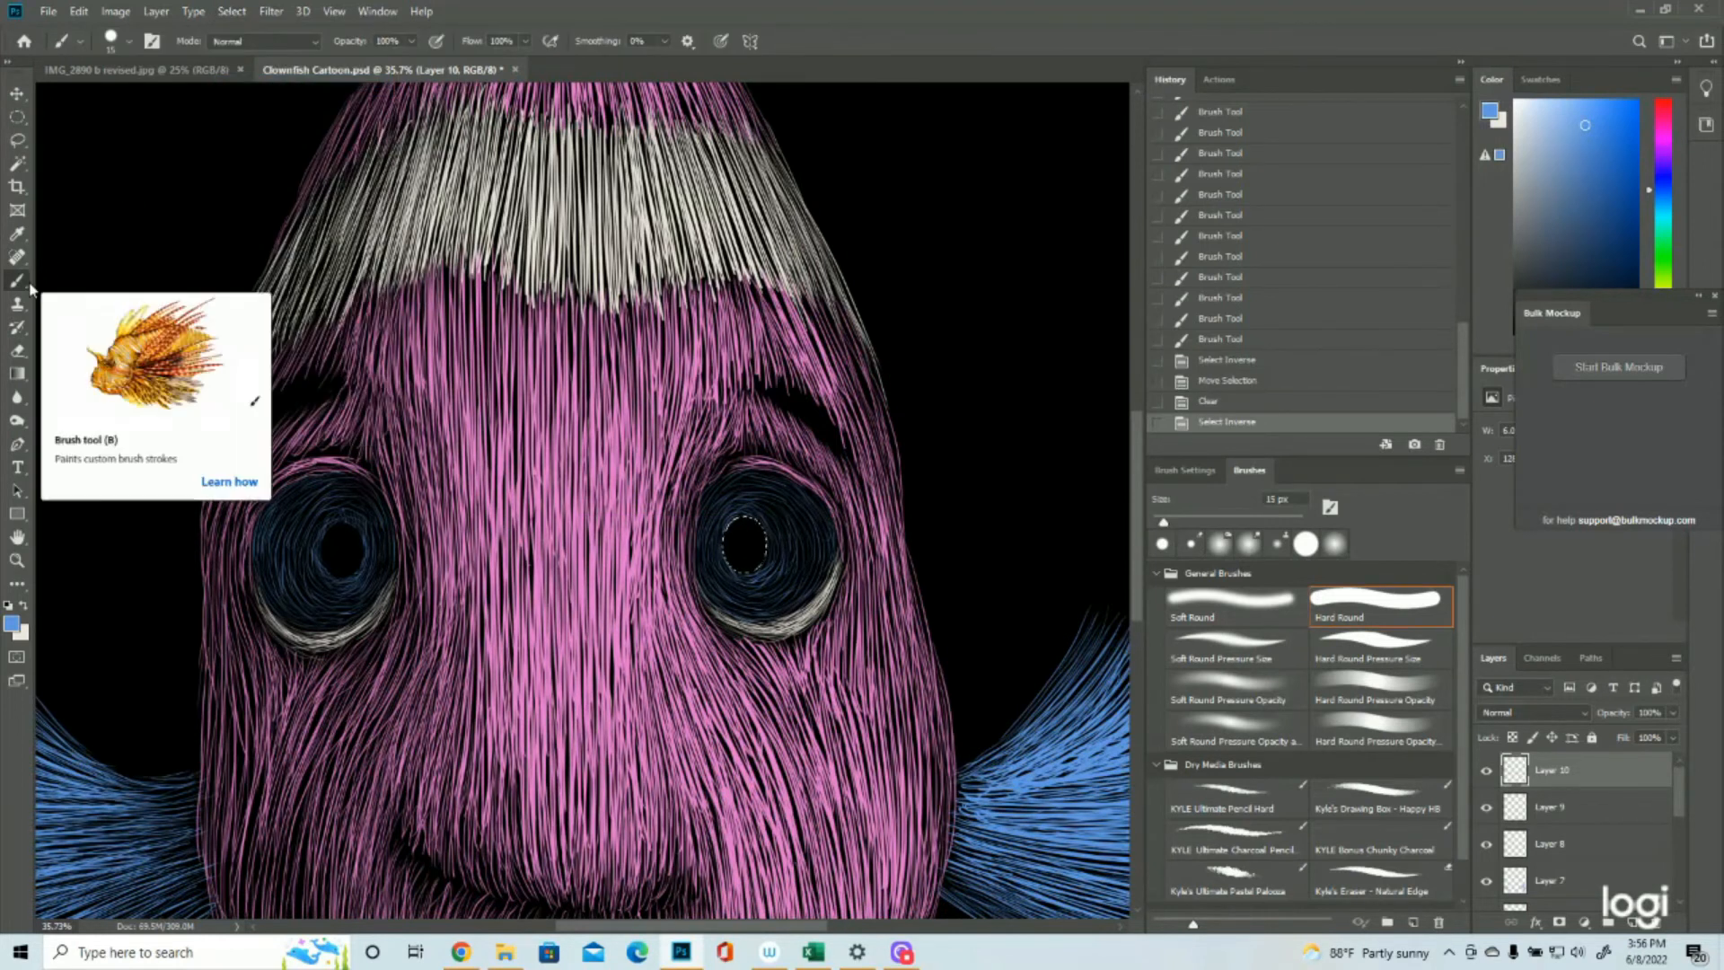
pyautogui.moveTo(735, 517)
pyautogui.mouseDown()
pyautogui.moveTo(749, 508)
pyautogui.moveTo(741, 520)
pyautogui.mouseUp()
pyautogui.moveTo(739, 515); pyautogui.dragTo(732, 534)
pyautogui.moveTo(724, 532); pyautogui.dragTo(727, 550)
pyautogui.moveTo(722, 545); pyautogui.dragTo(726, 562)
pyautogui.moveTo(723, 557); pyautogui.dragTo(726, 565)
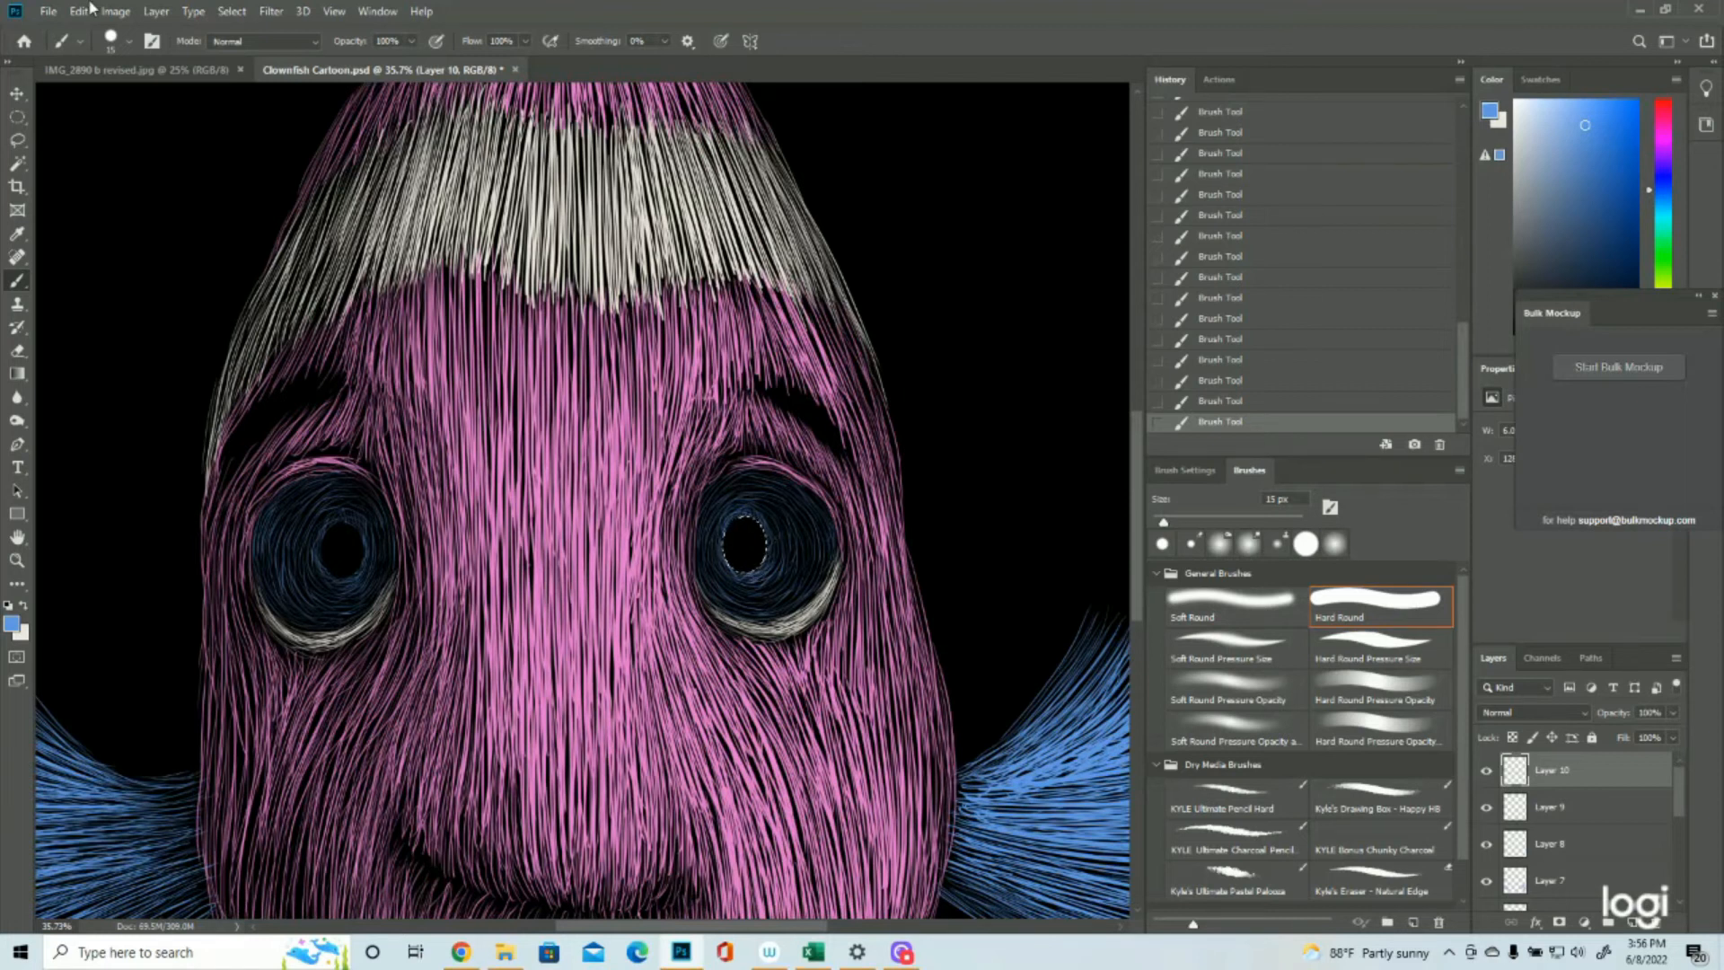
pyautogui.click(231, 11)
pyautogui.click(233, 49)
# Step: Add fine curved blue strokes along the upper edge of the left eye's pupil
pyautogui.click(20, 560)
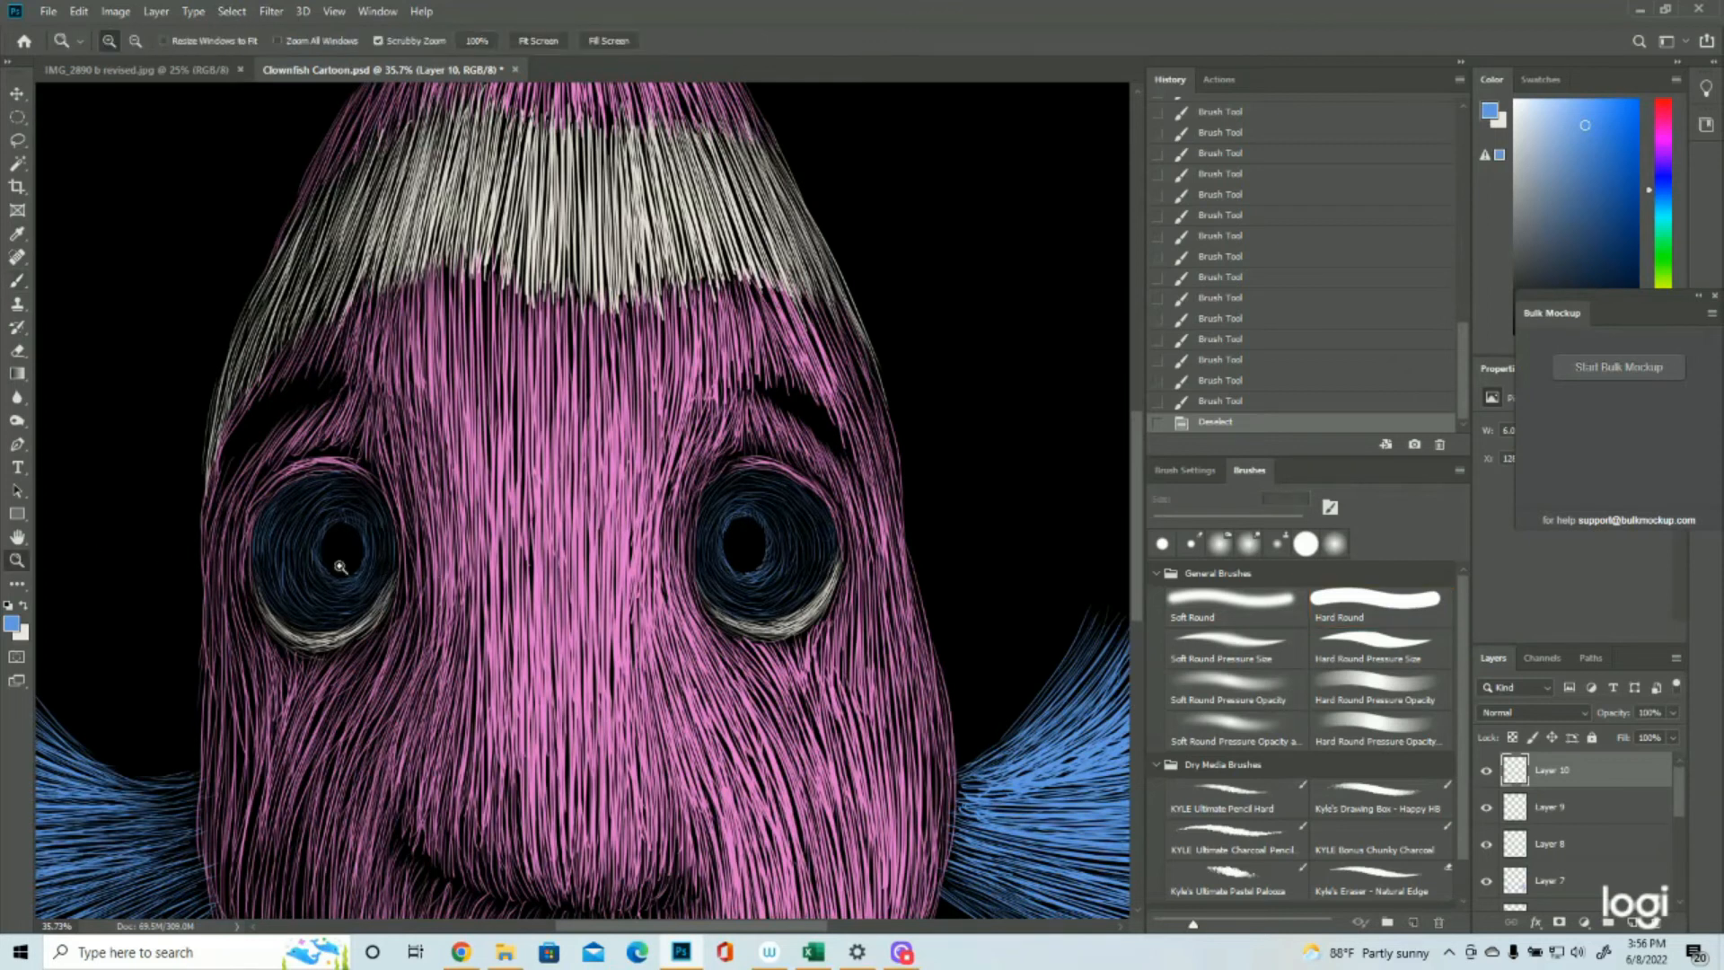
pyautogui.click(341, 568)
pyautogui.click(22, 277)
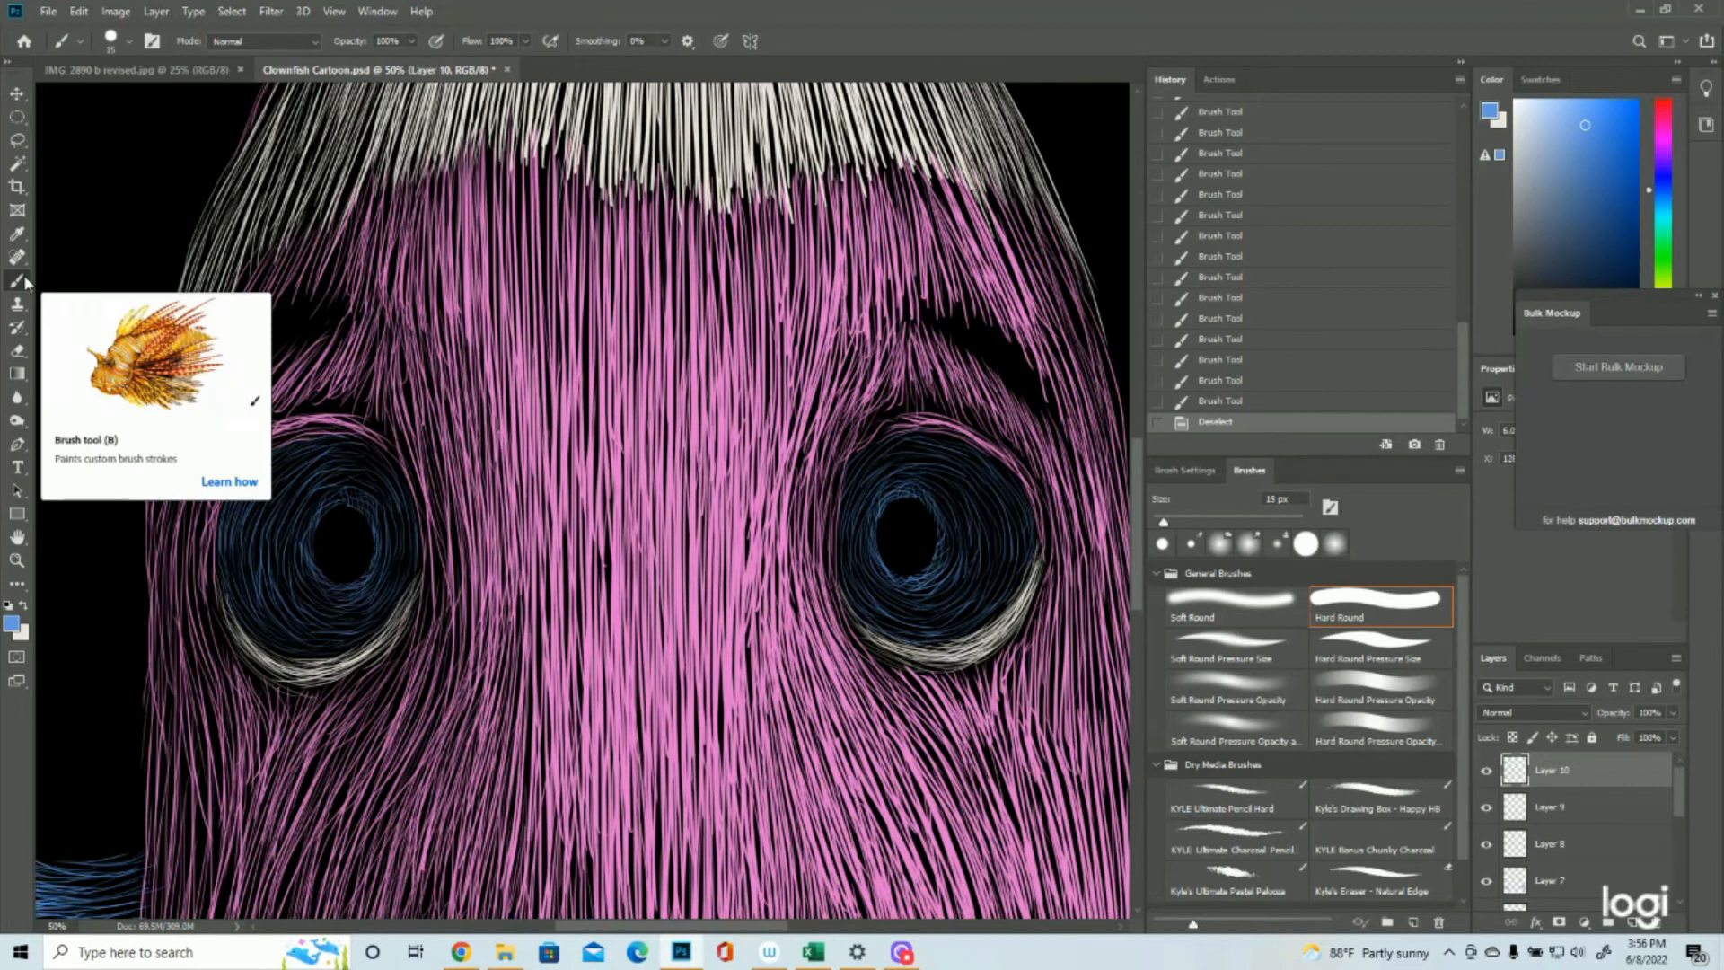
pyautogui.moveTo(328, 501); pyautogui.dragTo(368, 513)
pyautogui.moveTo(363, 507); pyautogui.dragTo(377, 517)
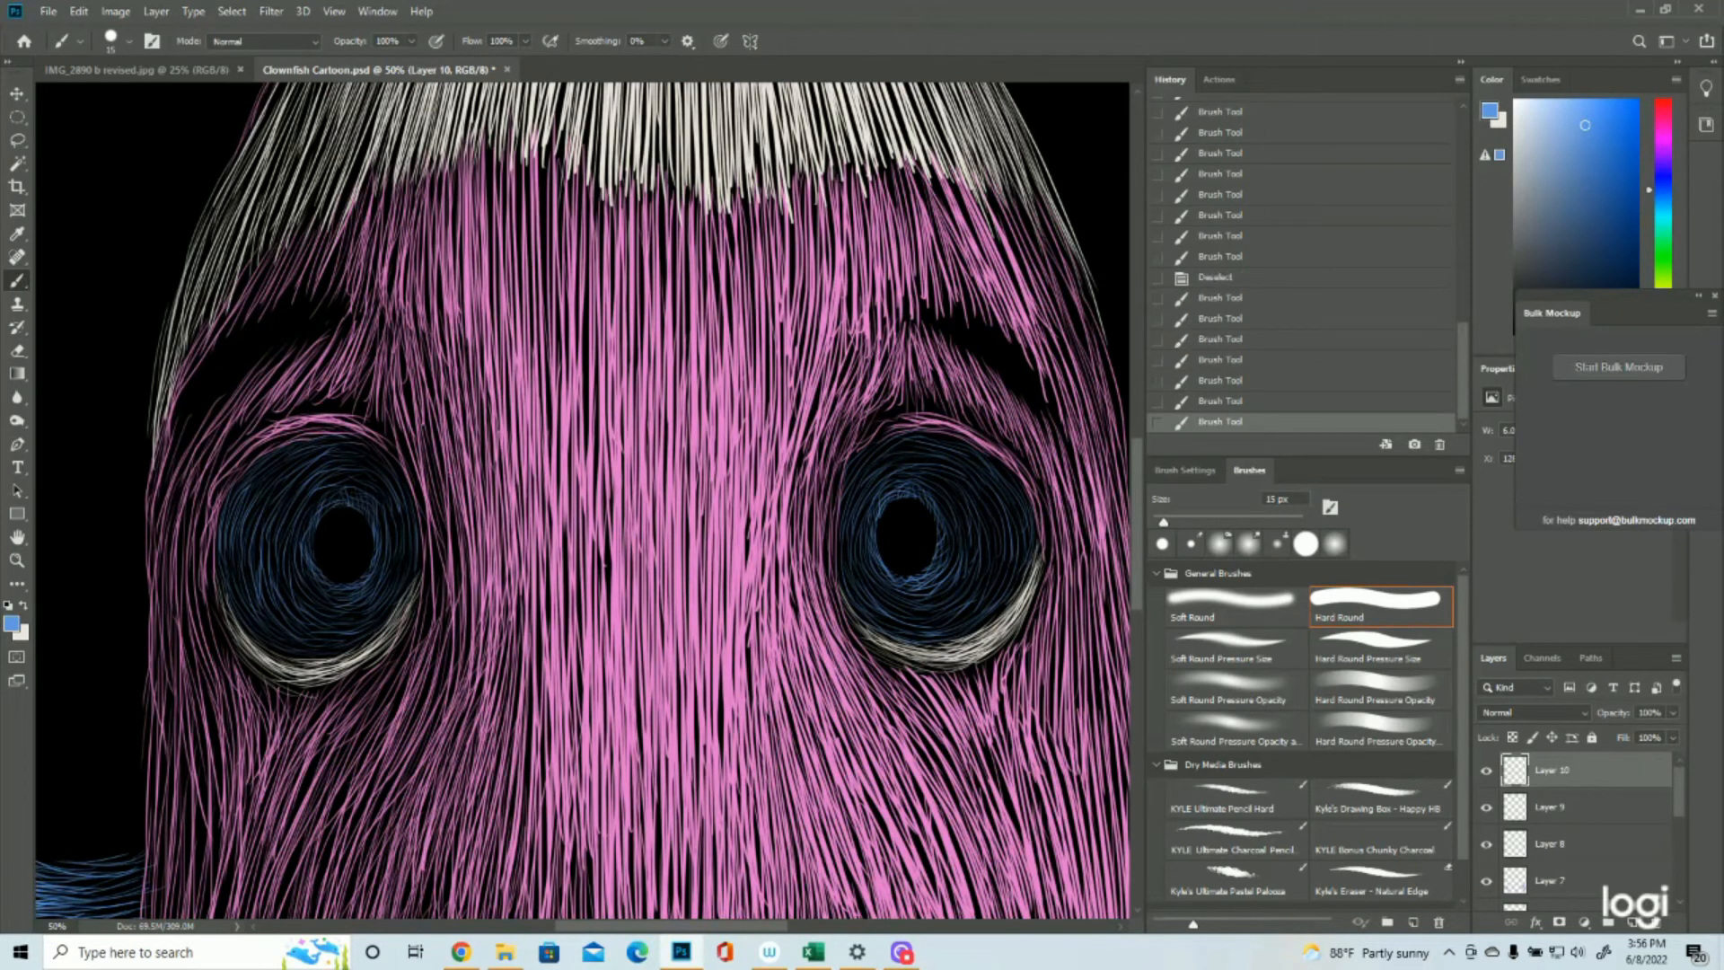
# Step: Add a new layer above Layer 10 and brighten the left pupil's rim with blue strokes, stepping back and repainting the last ones
pyautogui.hotkey('ctrl', 'shift', 'alt', 'n')
pyautogui.press('z')
pyautogui.hotkey('ctrl', '0')
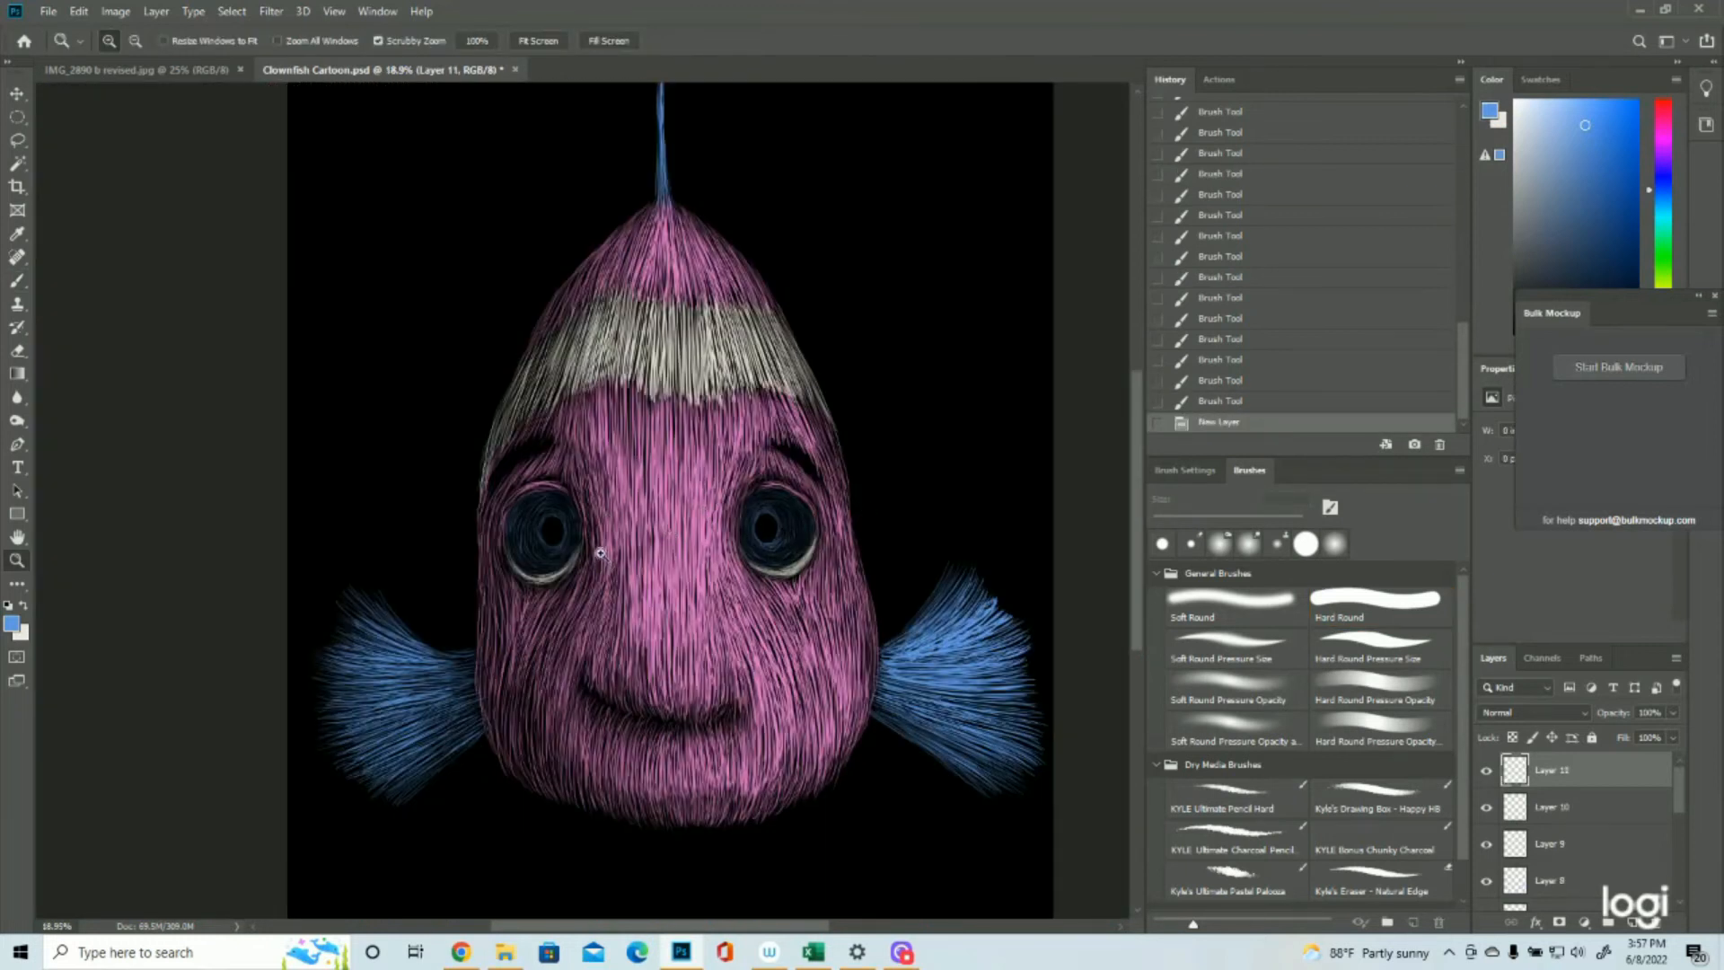
pyautogui.click(669, 533)
pyautogui.click(669, 533)
pyautogui.click(17, 280)
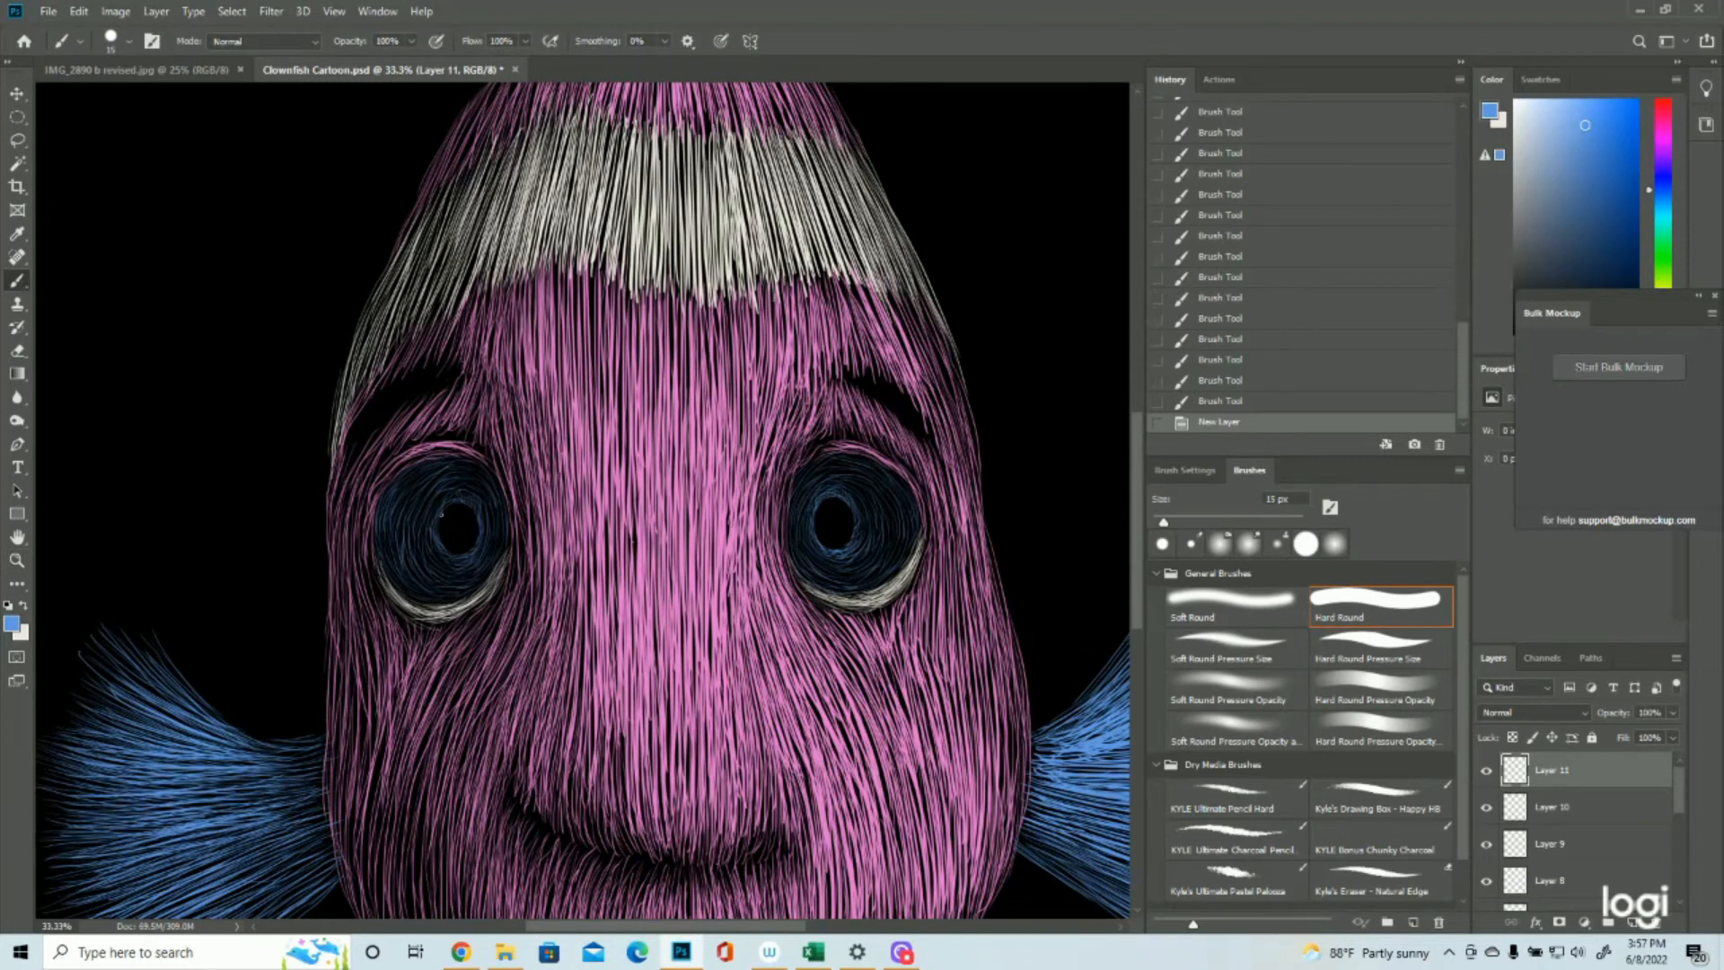
pyautogui.moveTo(440, 514); pyautogui.dragTo(458, 555)
pyautogui.moveTo(447, 549); pyautogui.dragTo(486, 551)
pyautogui.click(1221, 383)
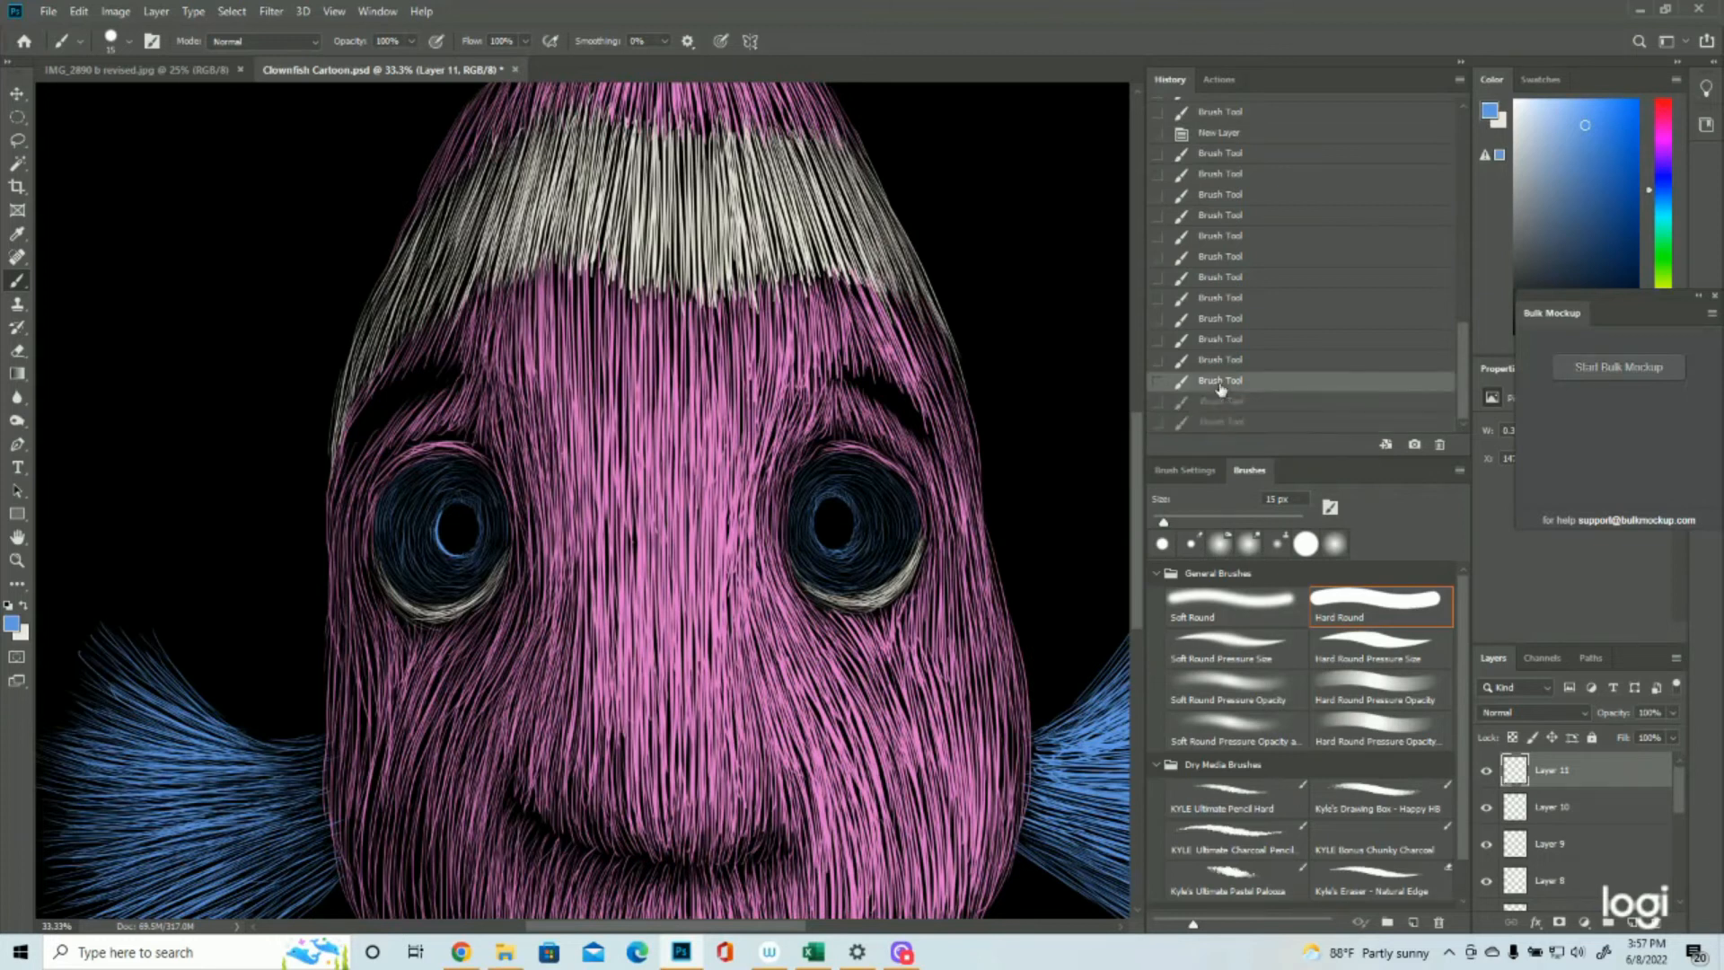
pyautogui.moveTo(465, 554); pyautogui.dragTo(471, 558)
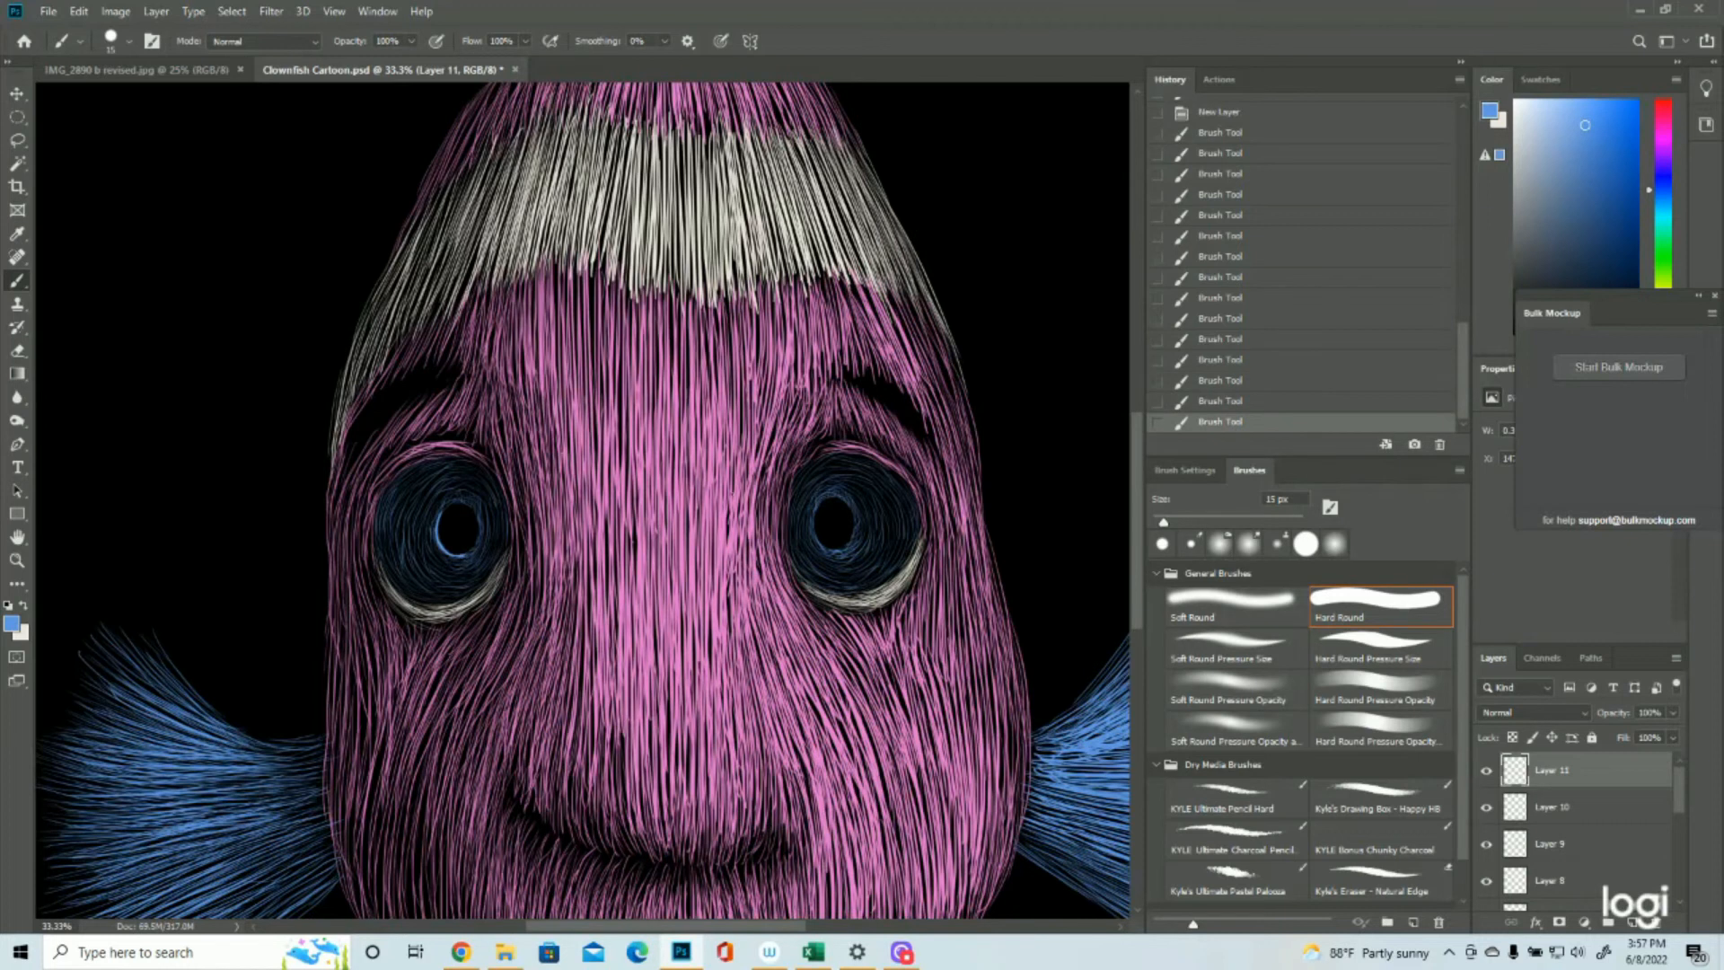
# Step: Brighten the right eye's pupil rim and the right and lower parts of its iris with dense curved blue strokes
pyautogui.moveTo(816, 510); pyautogui.dragTo(816, 544)
pyautogui.moveTo(863, 500)
pyautogui.mouseDown()
pyautogui.moveTo(875, 543)
pyautogui.moveTo(895, 539)
pyautogui.moveTo(846, 553)
pyautogui.mouseUp()
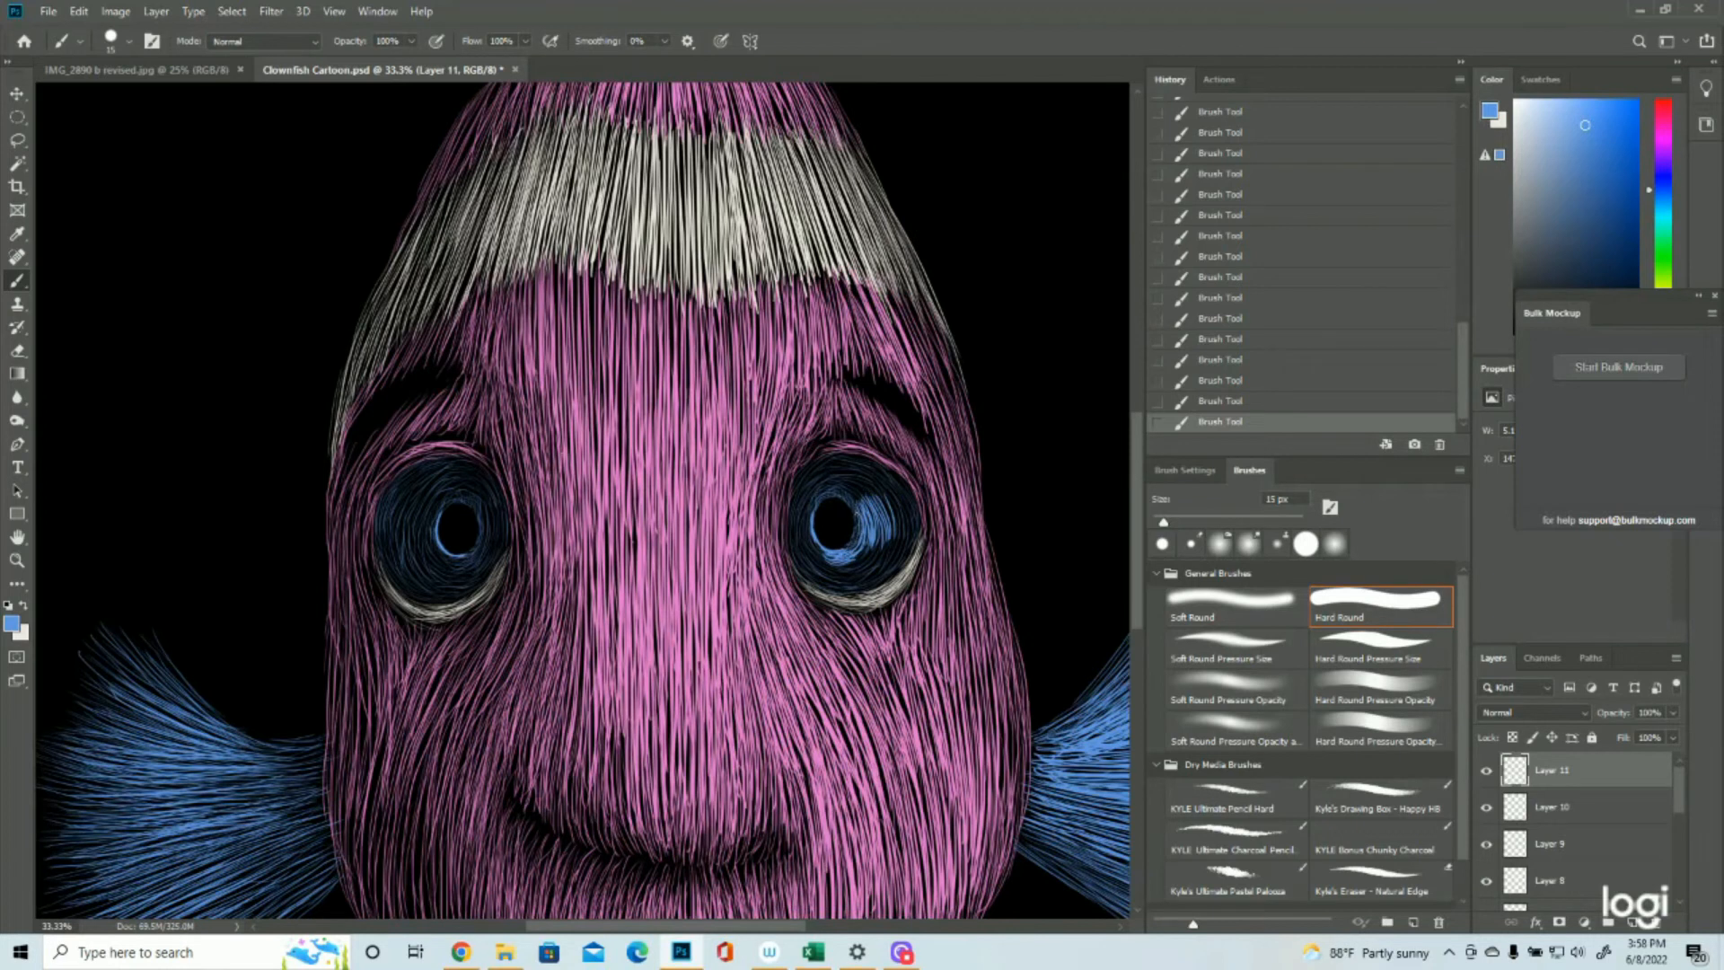
pyautogui.moveTo(856, 519); pyautogui.dragTo(851, 561)
pyautogui.moveTo(871, 549); pyautogui.dragTo(853, 568)
pyautogui.moveTo(881, 542); pyautogui.dragTo(864, 571)
pyautogui.moveTo(893, 492); pyautogui.dragTo(889, 532)
pyautogui.moveTo(903, 487)
pyautogui.mouseDown()
pyautogui.moveTo(905, 537)
pyautogui.moveTo(908, 484)
pyautogui.moveTo(916, 536)
pyautogui.moveTo(905, 502)
pyautogui.moveTo(889, 574)
pyautogui.moveTo(915, 538)
pyautogui.moveTo(880, 569)
pyautogui.mouseUp()
pyautogui.moveTo(901, 532); pyautogui.dragTo(864, 576)
pyautogui.moveTo(894, 539)
pyautogui.mouseDown()
pyautogui.moveTo(876, 580)
pyautogui.moveTo(848, 583)
pyautogui.moveTo(828, 556)
pyautogui.moveTo(868, 572)
pyautogui.moveTo(862, 590)
pyautogui.mouseUp()
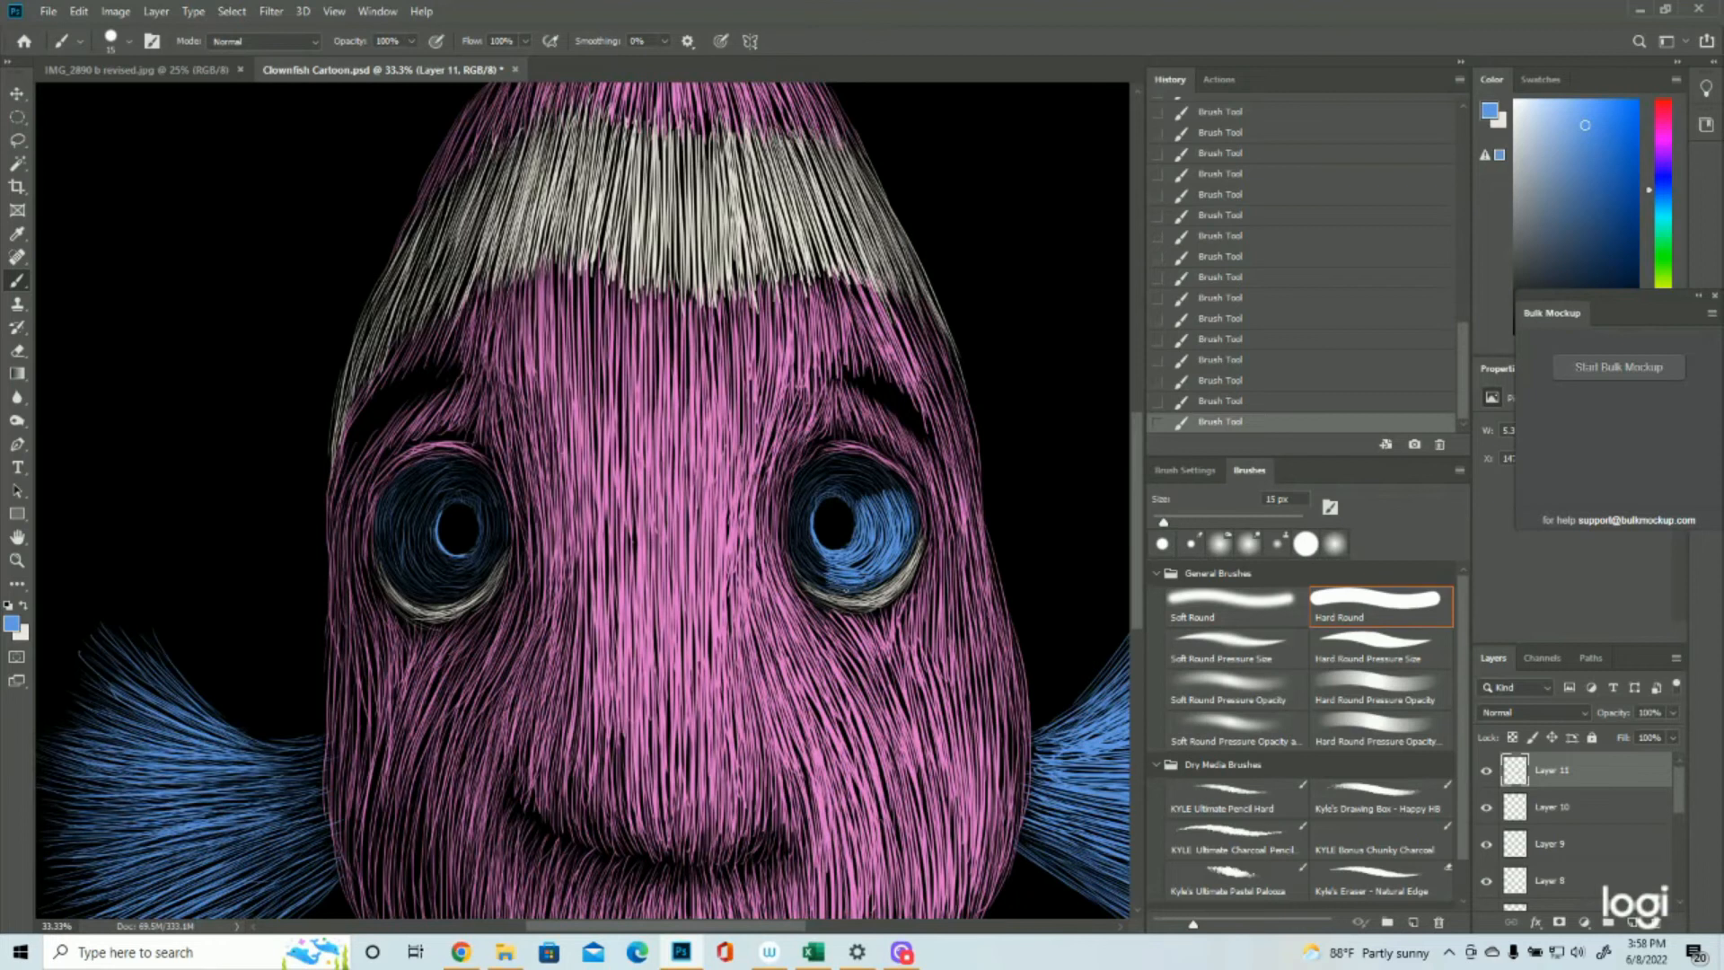
# Step: Fill the rest of the right eye's iris around the pupil with dense curved blue strokes
pyautogui.moveTo(857, 588)
pyautogui.mouseDown()
pyautogui.moveTo(890, 541)
pyautogui.moveTo(873, 551)
pyautogui.mouseUp()
pyautogui.moveTo(852, 567)
pyautogui.mouseDown()
pyautogui.moveTo(877, 515)
pyautogui.moveTo(911, 501)
pyautogui.mouseUp()
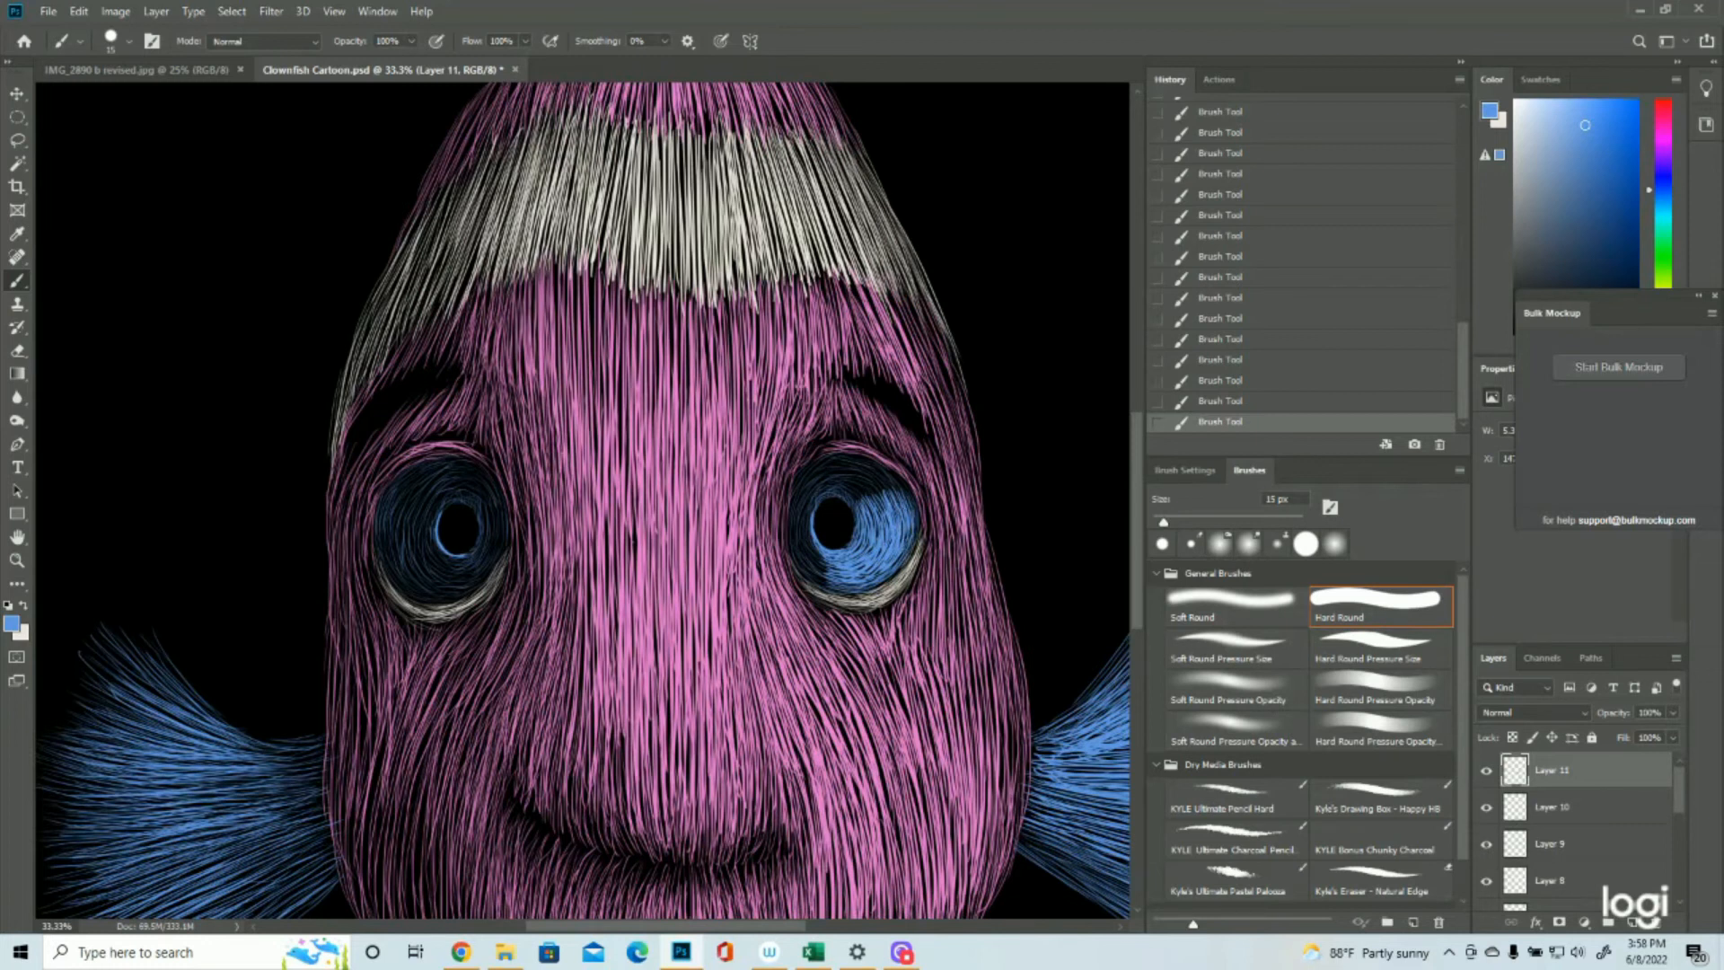
pyautogui.moveTo(858, 556); pyautogui.dragTo(853, 539)
pyautogui.moveTo(810, 514); pyautogui.dragTo(829, 571)
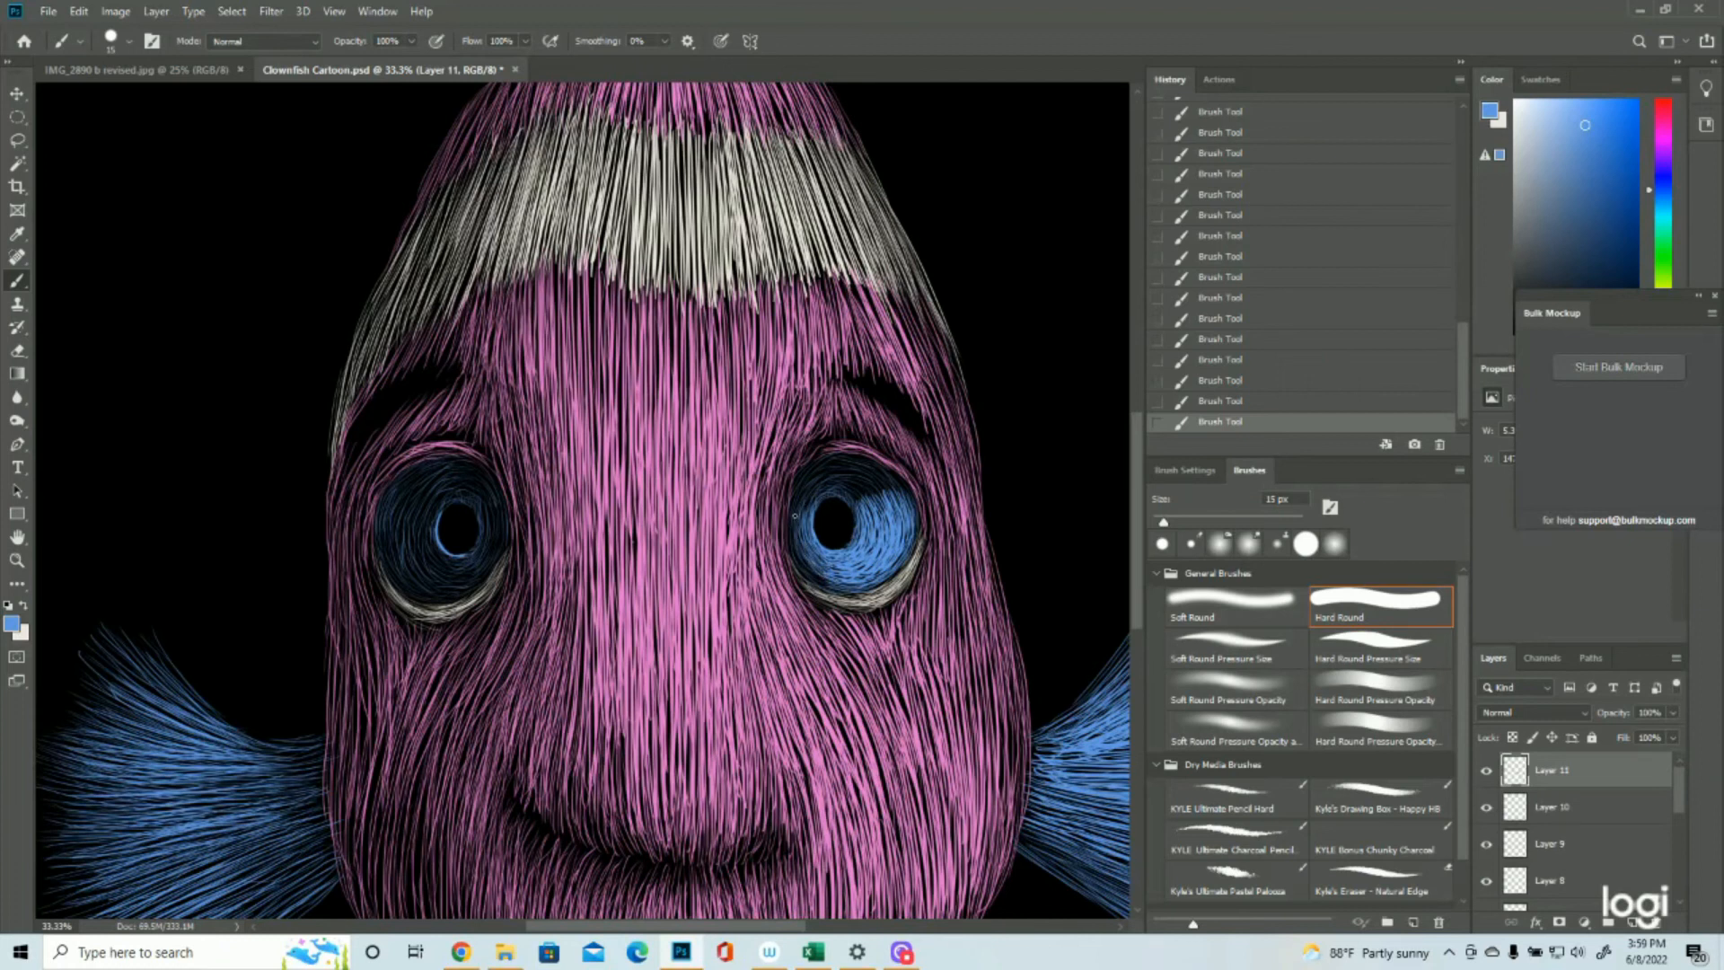
pyautogui.moveTo(826, 586); pyautogui.dragTo(810, 569)
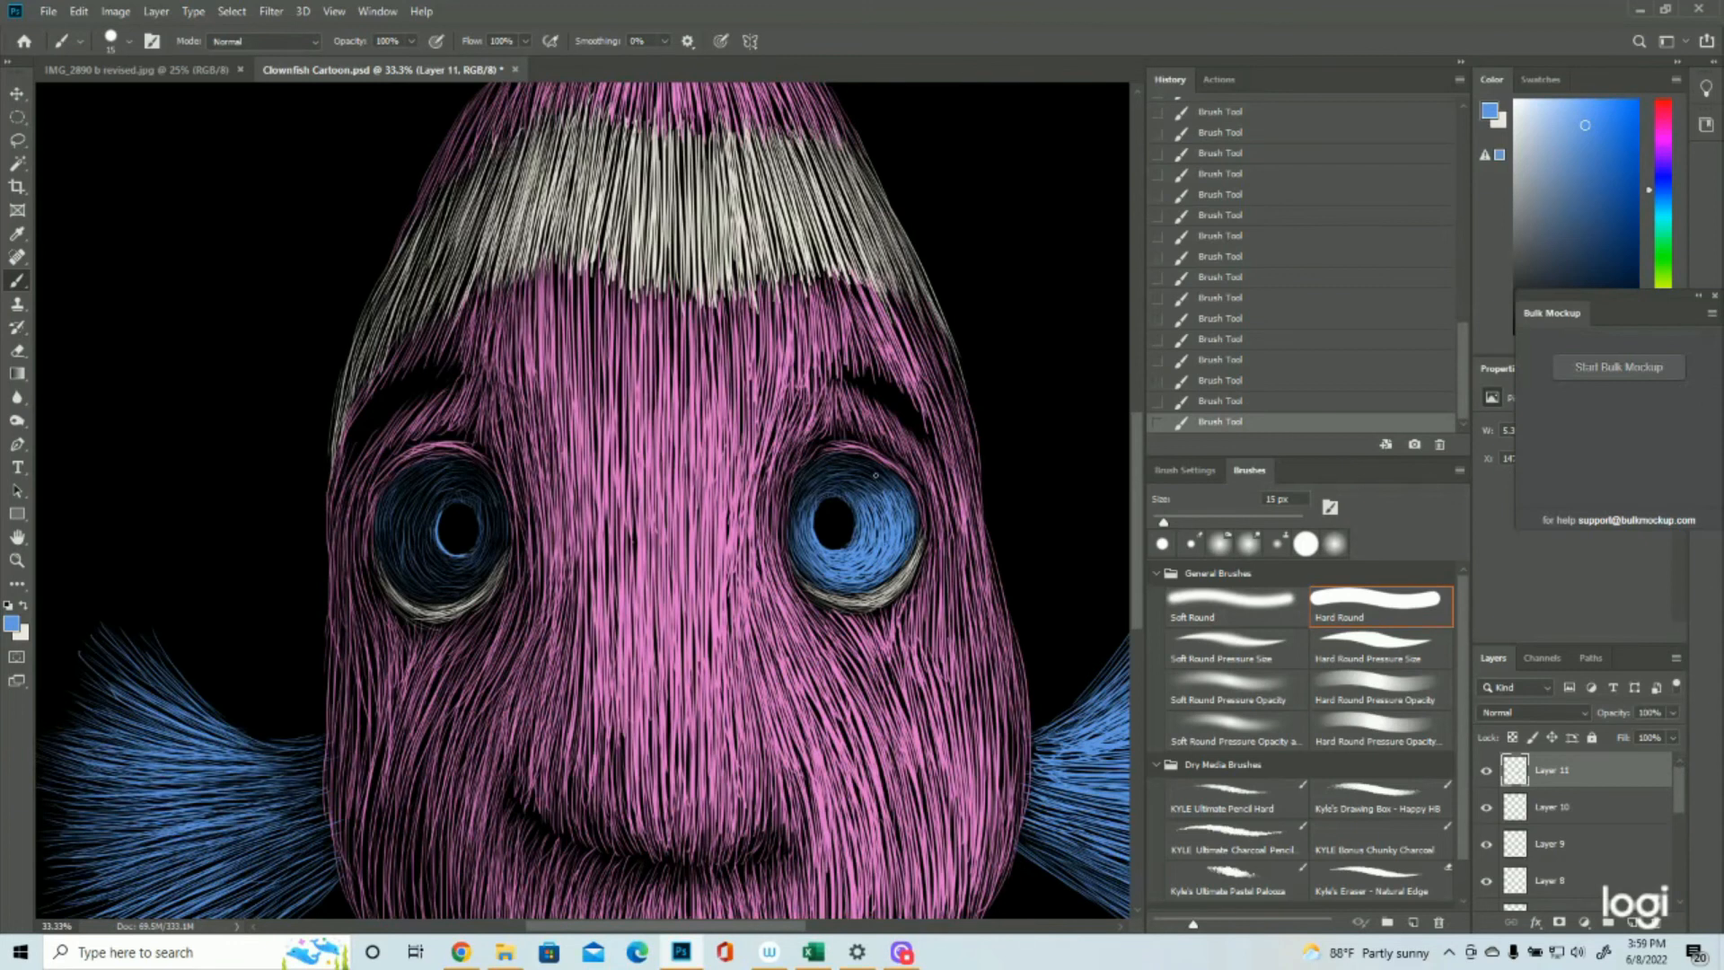
pyautogui.moveTo(800, 496); pyautogui.dragTo(792, 518)
pyautogui.moveTo(906, 536); pyautogui.dragTo(887, 571)
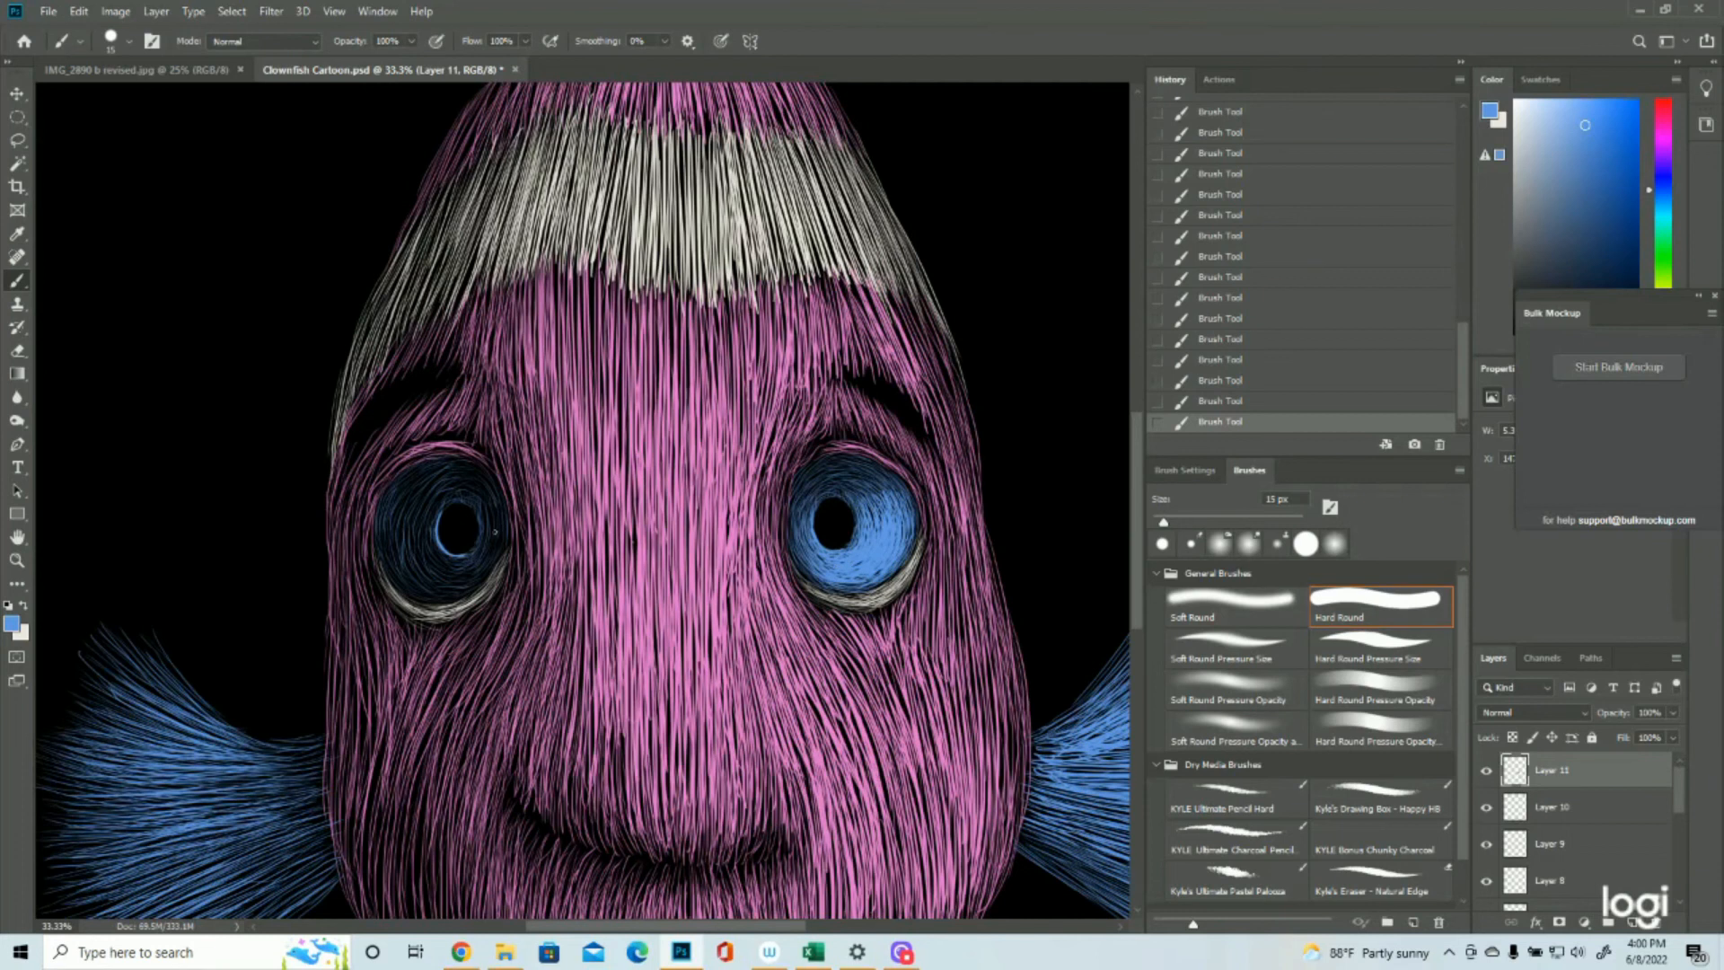
# Step: Brighten the lower-right part of the left eye's iris with curved blue strokes following the pupil's edge
pyautogui.moveTo(490, 544)
pyautogui.mouseDown()
pyautogui.moveTo(496, 514)
pyautogui.moveTo(473, 565)
pyautogui.moveTo(442, 560)
pyautogui.moveTo(433, 581)
pyautogui.moveTo(432, 562)
pyautogui.moveTo(426, 599)
pyautogui.moveTo(461, 566)
pyautogui.moveTo(458, 580)
pyautogui.mouseUp()
pyautogui.moveTo(494, 568); pyautogui.dragTo(451, 592)
pyautogui.moveTo(500, 537)
pyautogui.mouseDown()
pyautogui.moveTo(477, 572)
pyautogui.moveTo(490, 544)
pyautogui.mouseUp()
pyautogui.moveTo(501, 518); pyautogui.dragTo(493, 559)
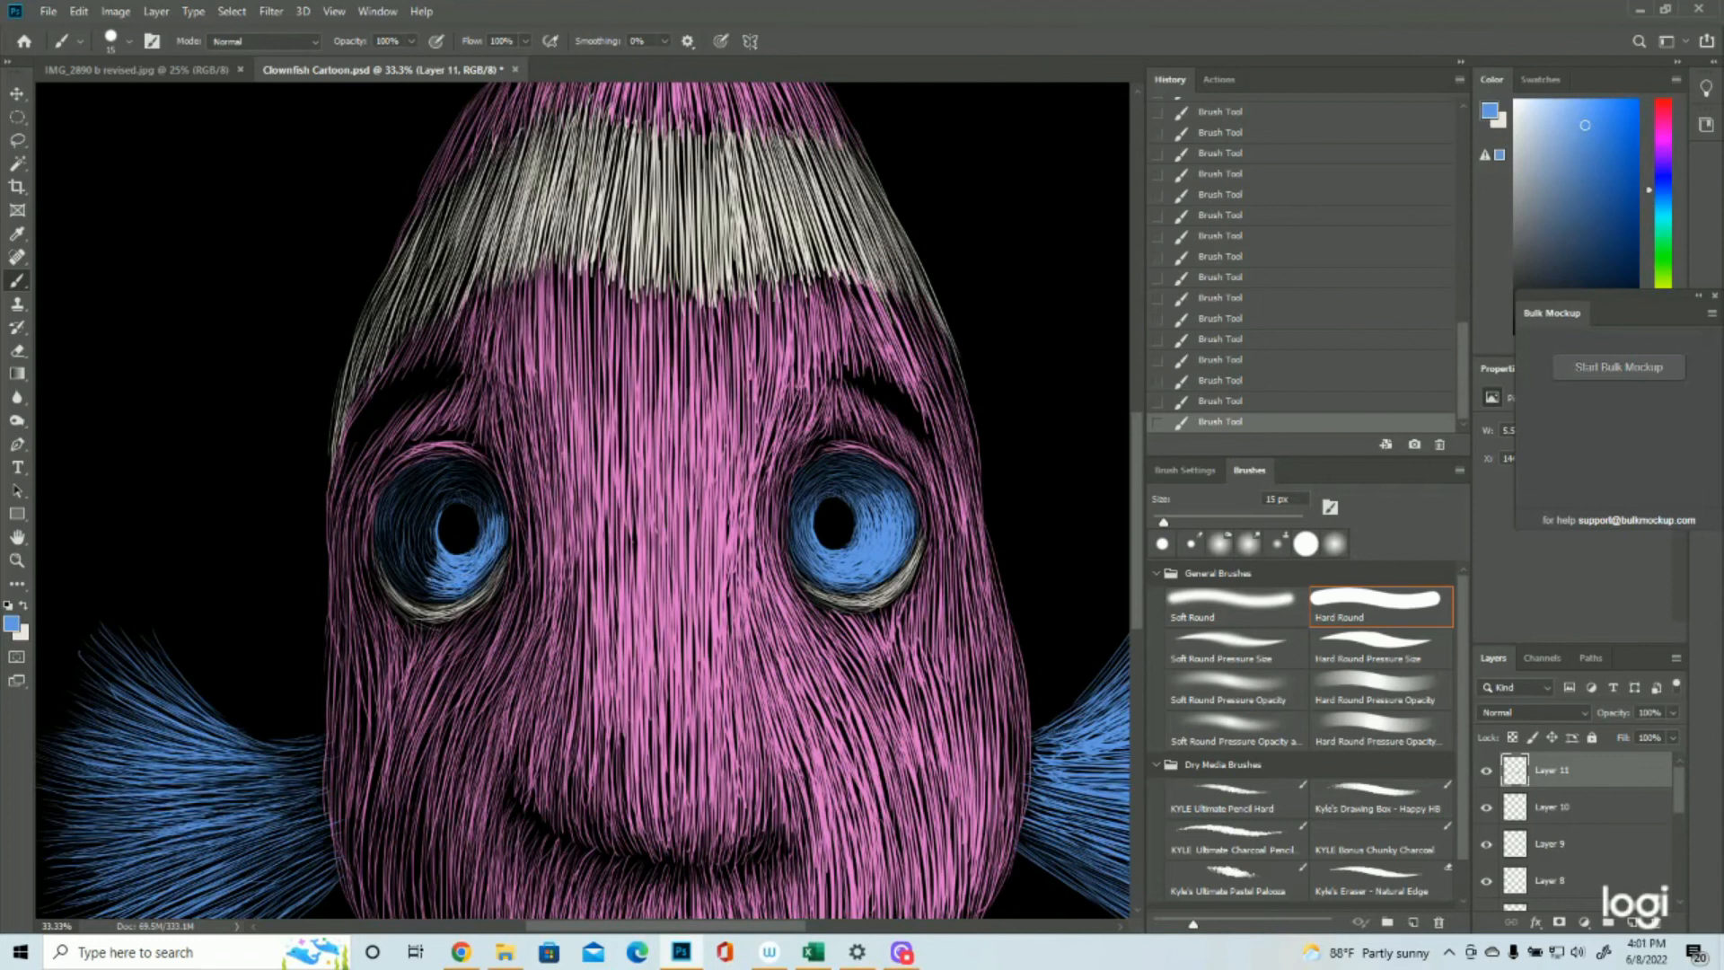
# Step: Brighten the left side and the upper-right part of the left eye's iris with curved blue strokes
pyautogui.moveTo(438, 510); pyautogui.dragTo(435, 559)
pyautogui.moveTo(416, 521); pyautogui.dragTo(434, 588)
pyautogui.moveTo(398, 530)
pyautogui.mouseDown()
pyautogui.moveTo(440, 598)
pyautogui.moveTo(422, 594)
pyautogui.mouseUp()
pyautogui.moveTo(484, 480); pyautogui.dragTo(503, 512)
pyautogui.moveTo(461, 490); pyautogui.dragTo(479, 495)
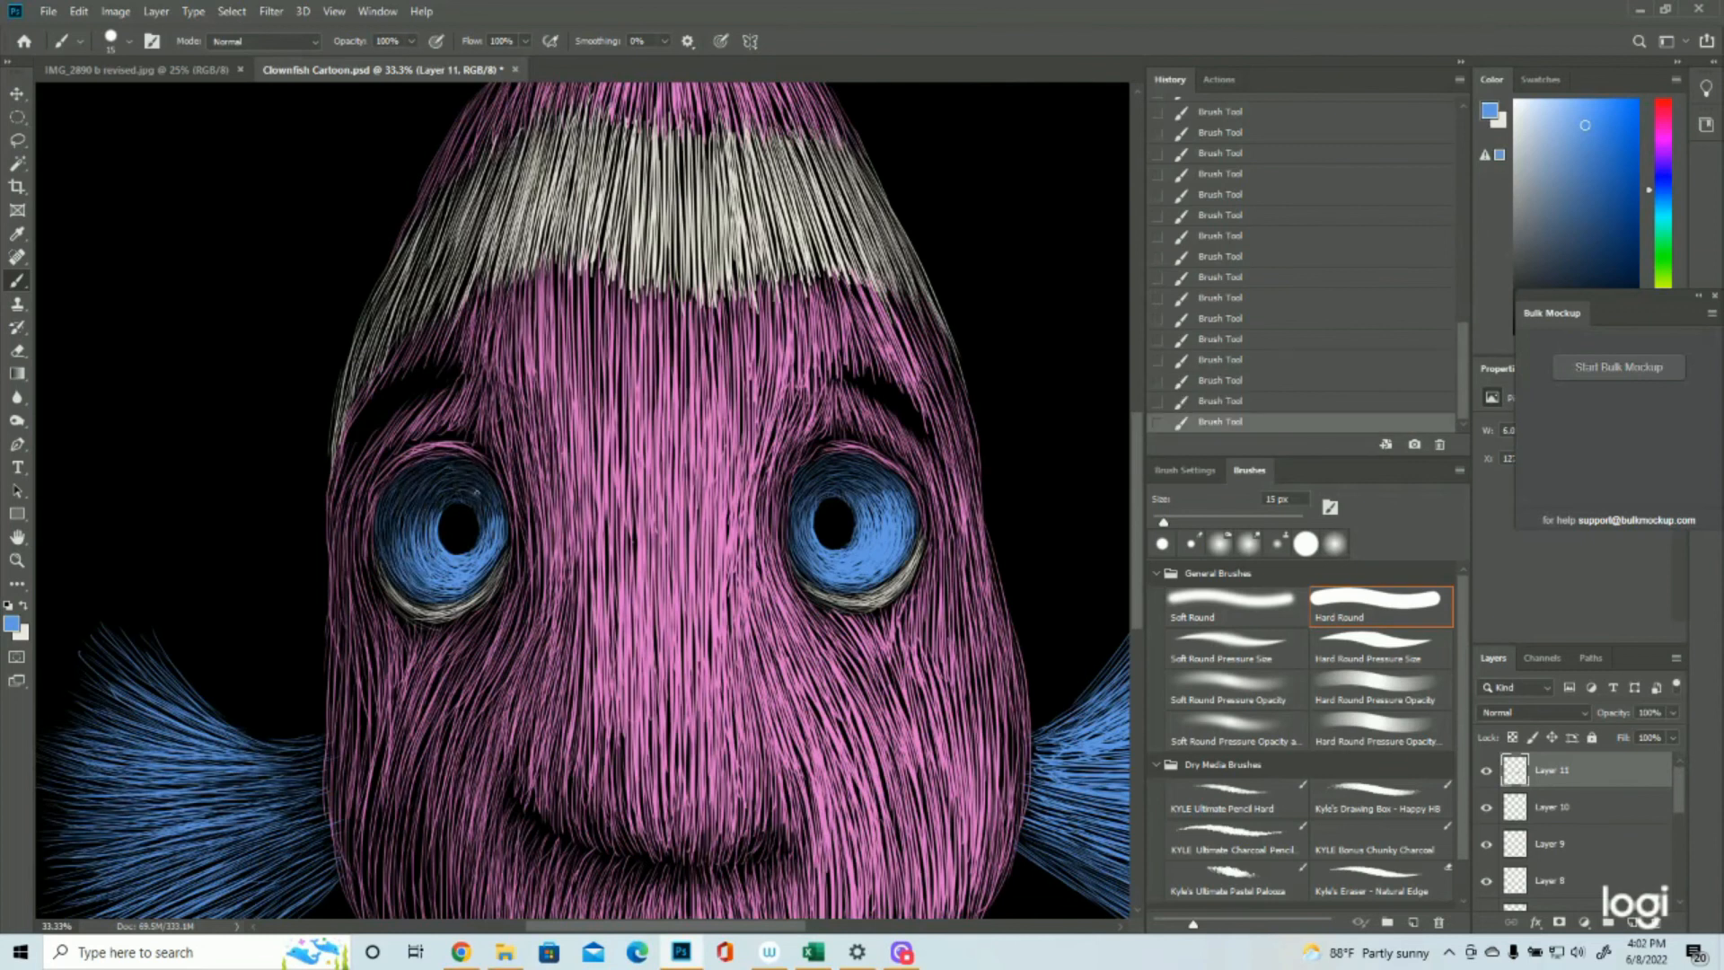
# Step: Add a new layer above Layer 11 and set the foreground colour to off-white ede7dd
pyautogui.press('z')
pyautogui.keyDown('alt'); pyautogui.click(819, 600); pyautogui.keyUp('alt')
pyautogui.click(1635, 924)
pyautogui.click(10, 619)
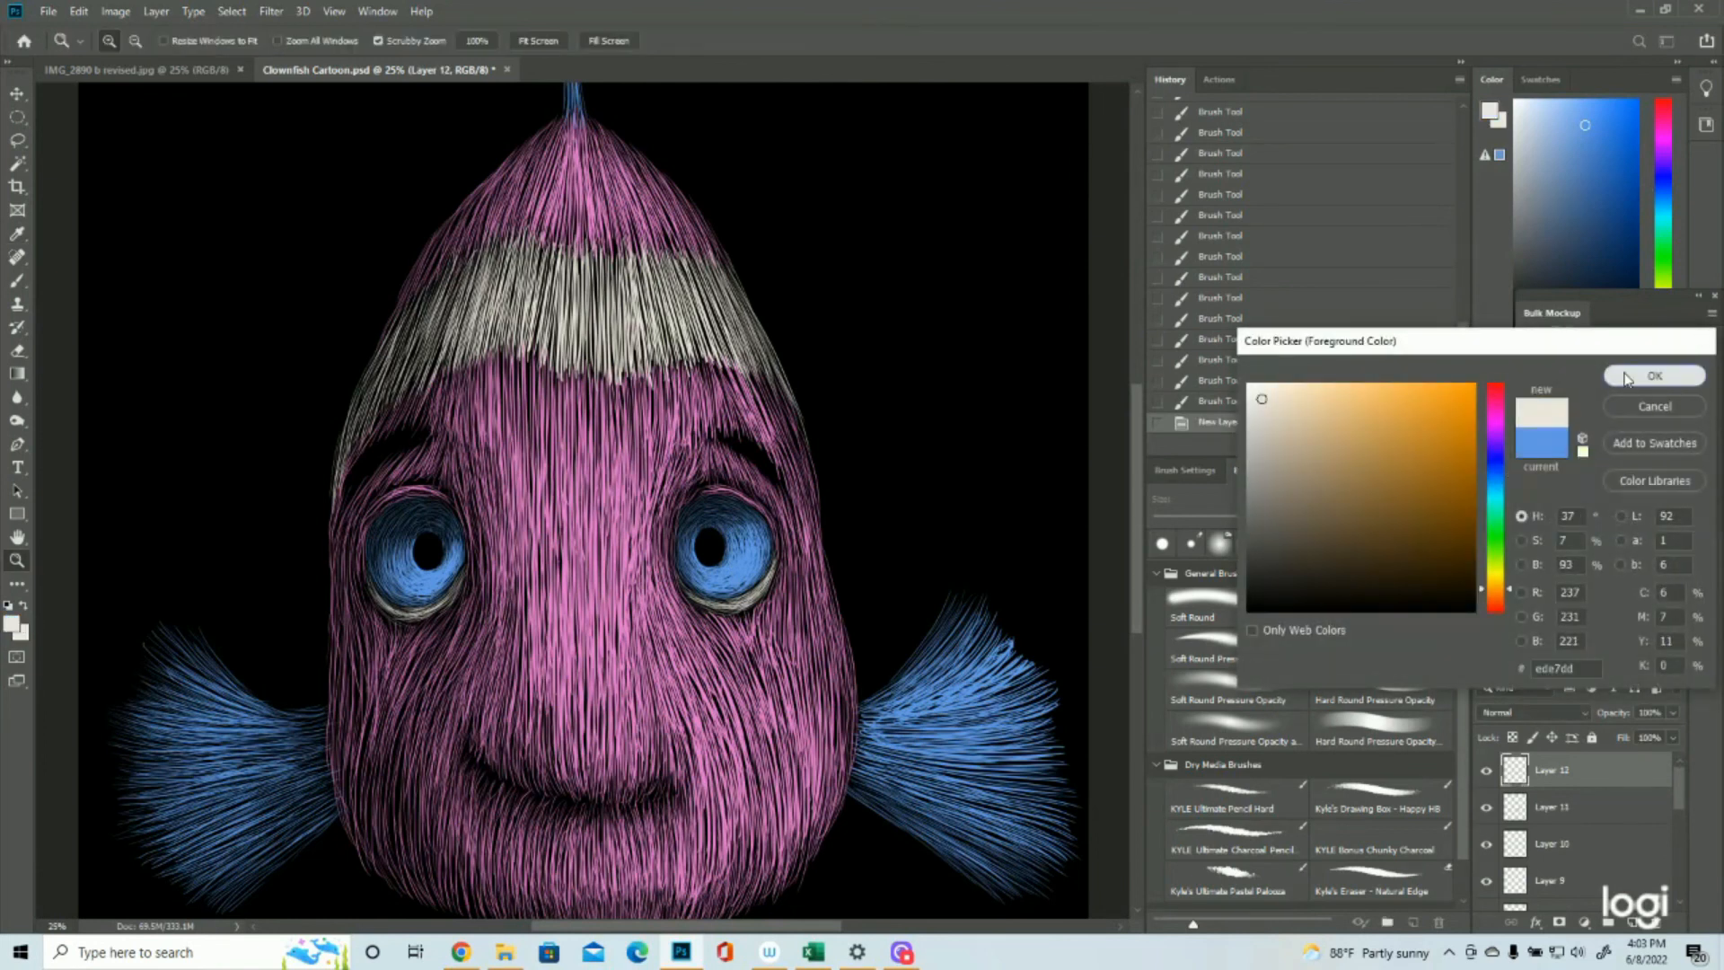
pyautogui.click(1655, 375)
# Step: Make a small elliptical selection on the right edge of the left pupil, nudge it up, and fill it with off-white
pyautogui.click(16, 118)
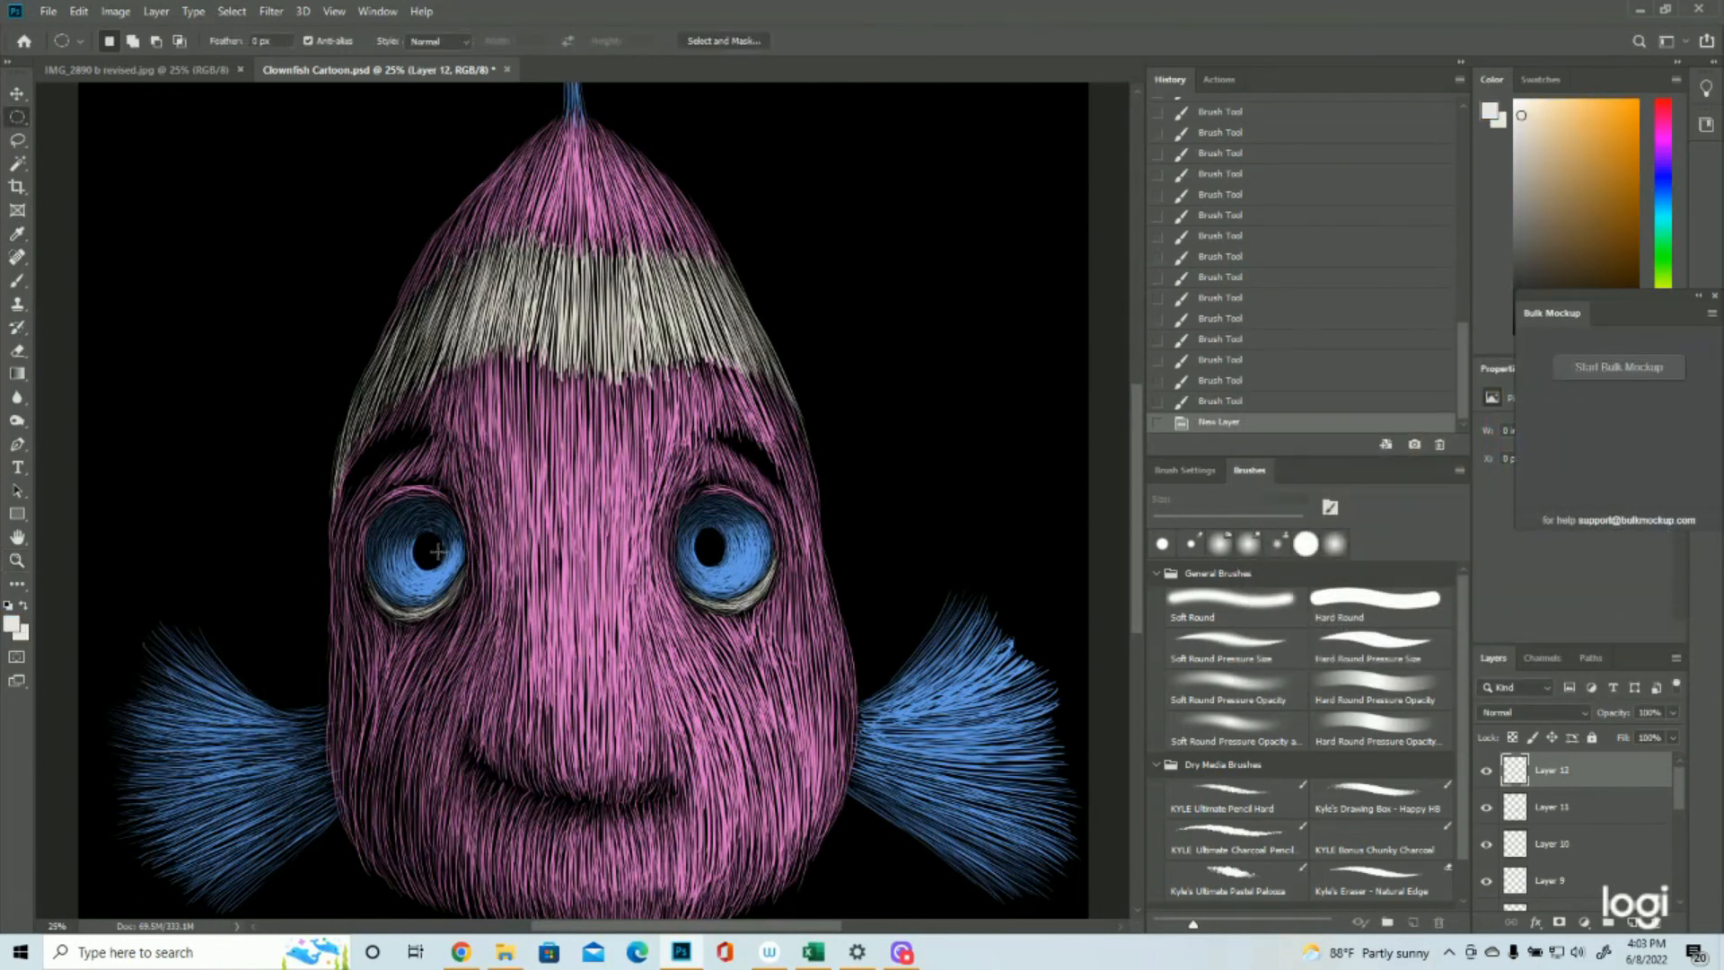
pyautogui.moveTo(427, 541); pyautogui.dragTo(444, 555)
pyautogui.press('Up')
pyautogui.press('Up')
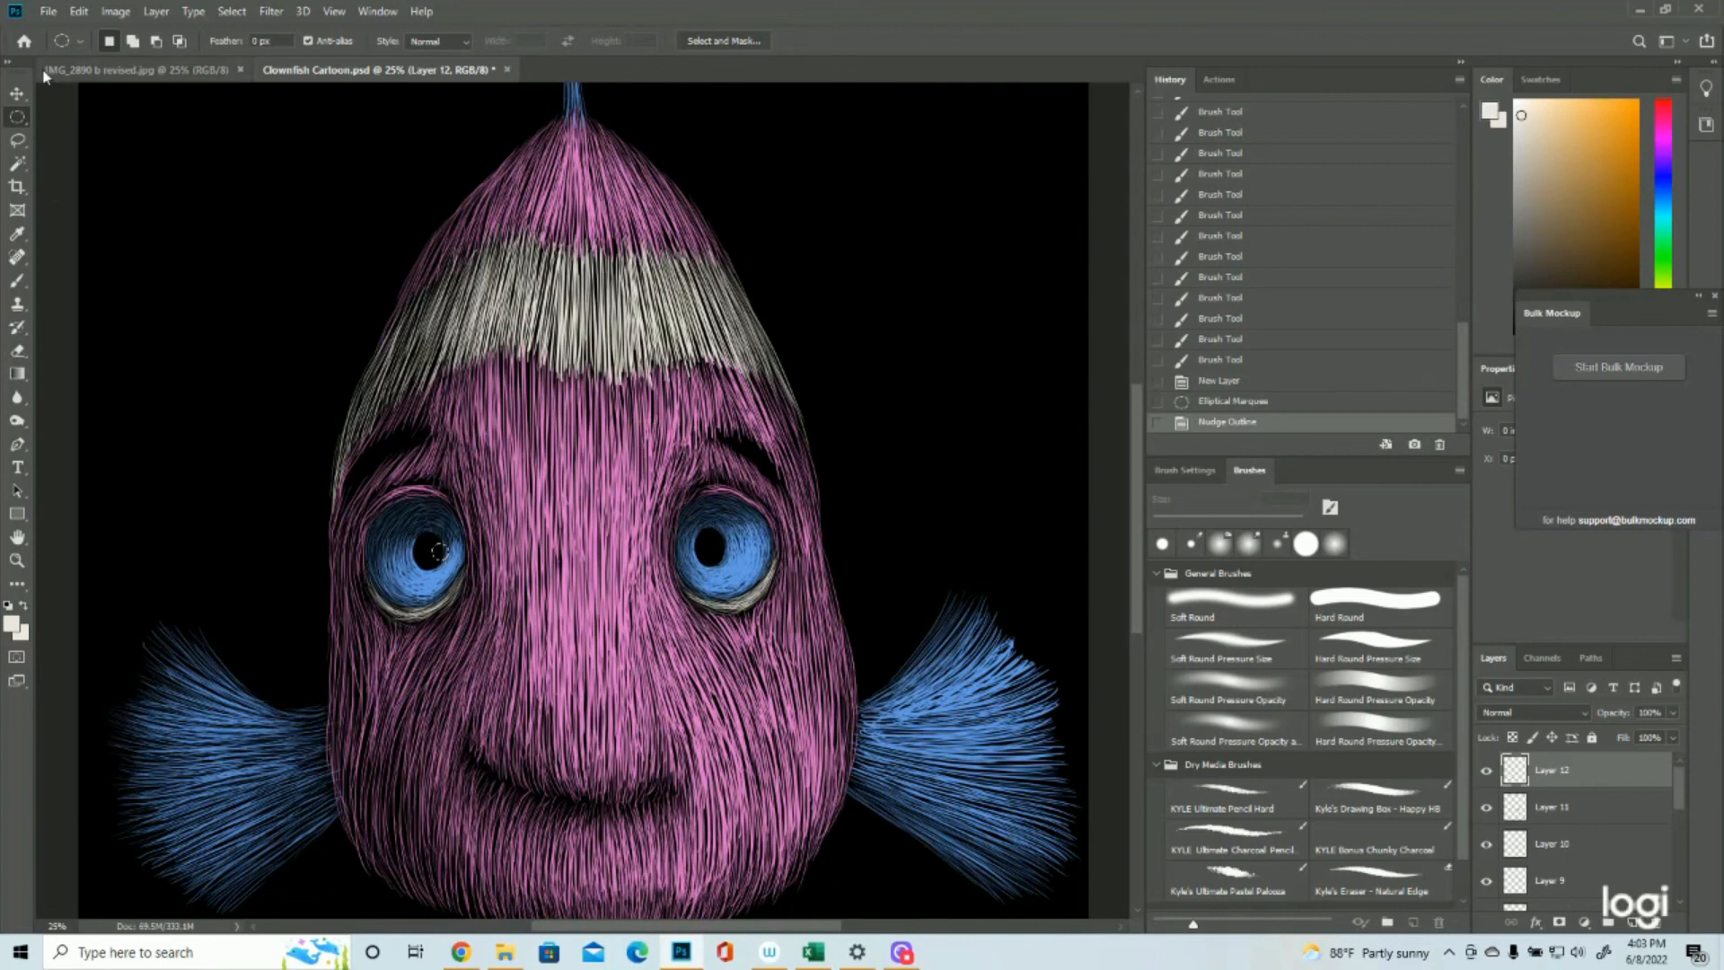
pyautogui.click(1487, 771)
pyautogui.click(1487, 771)
pyautogui.click(79, 11)
pyautogui.click(126, 281)
pyautogui.click(881, 253)
pyautogui.click(880, 277)
pyautogui.click(971, 252)
# Step: Move the elliptical selection onto the right edge of the right pupil, fill it with off-white, and deselect
pyautogui.moveTo(444, 552); pyautogui.dragTo(723, 548)
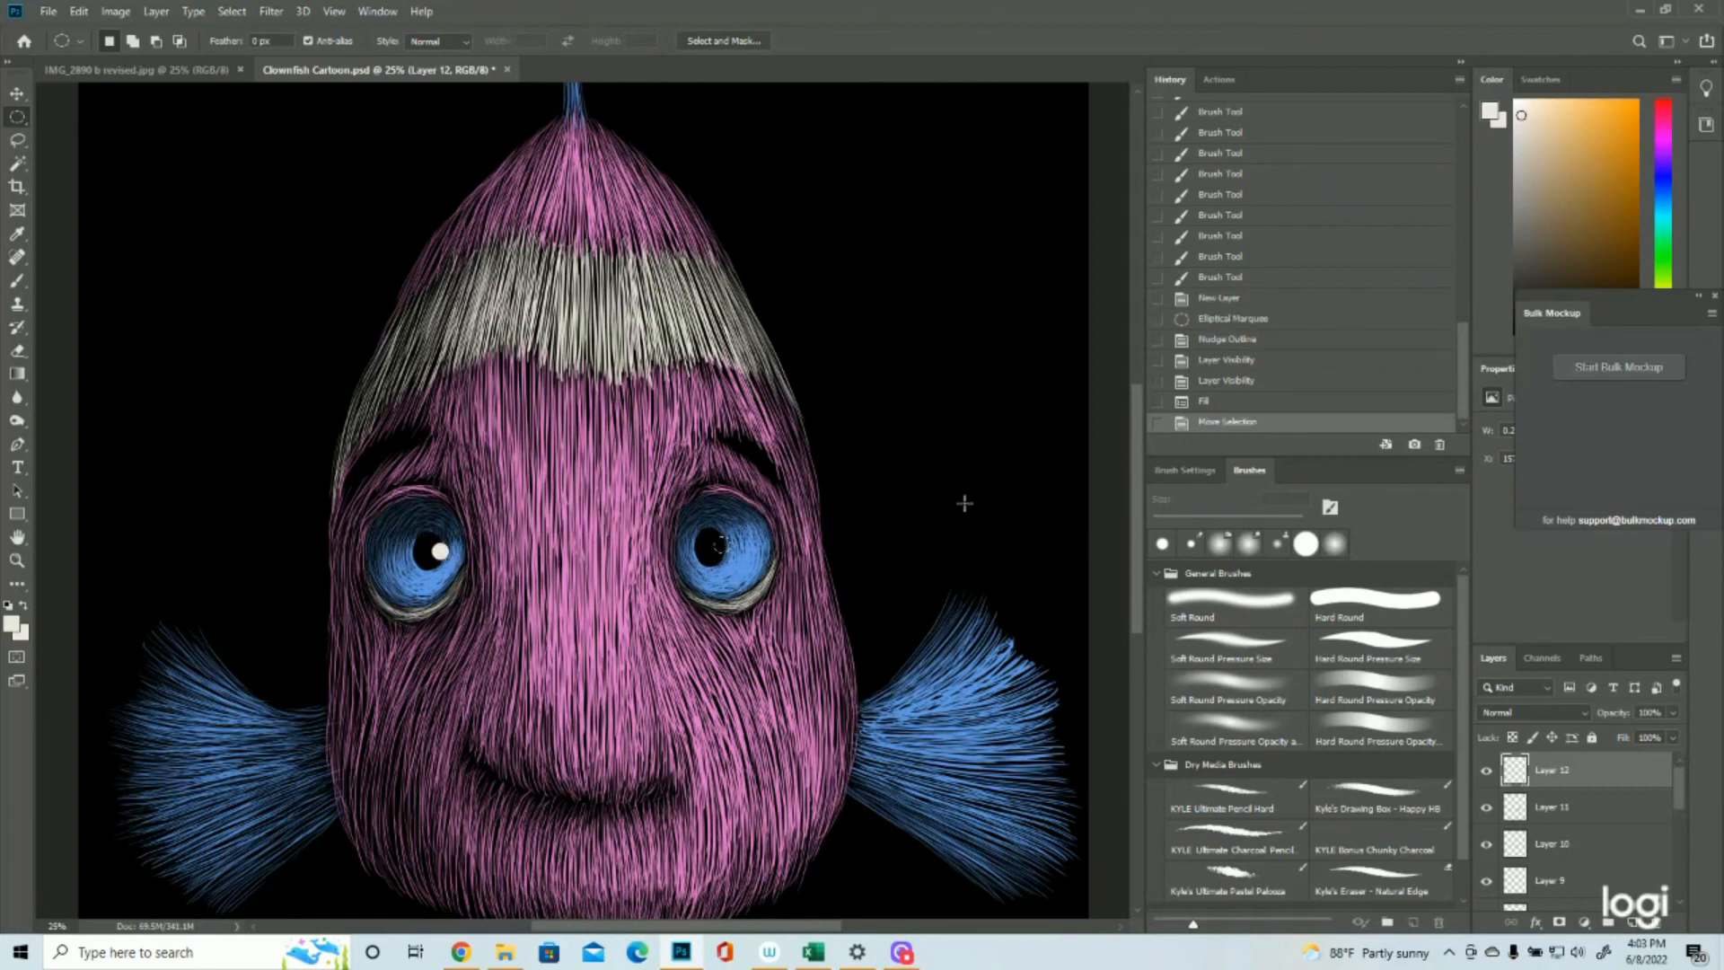
pyautogui.click(79, 11)
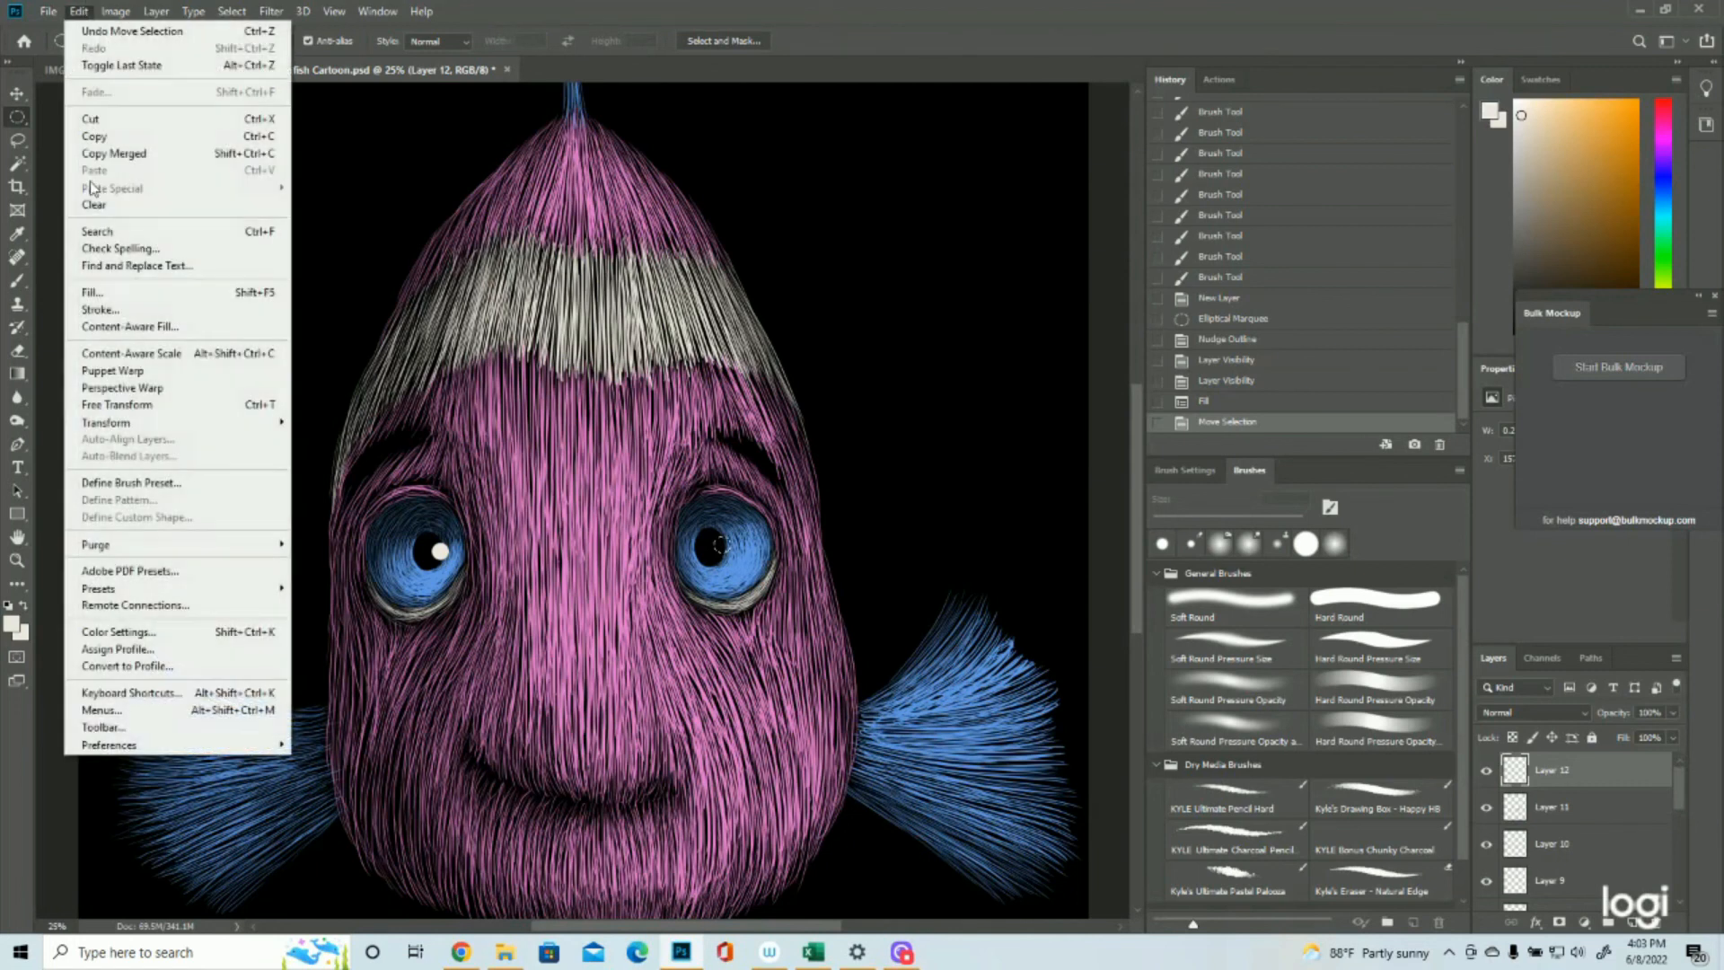
pyautogui.click(91, 292)
pyautogui.click(965, 255)
pyautogui.click(231, 10)
pyautogui.click(242, 46)
# Step: Add a new layer above Layer 12 and sample the right fin's blue as the foreground colour
pyautogui.click(17, 560)
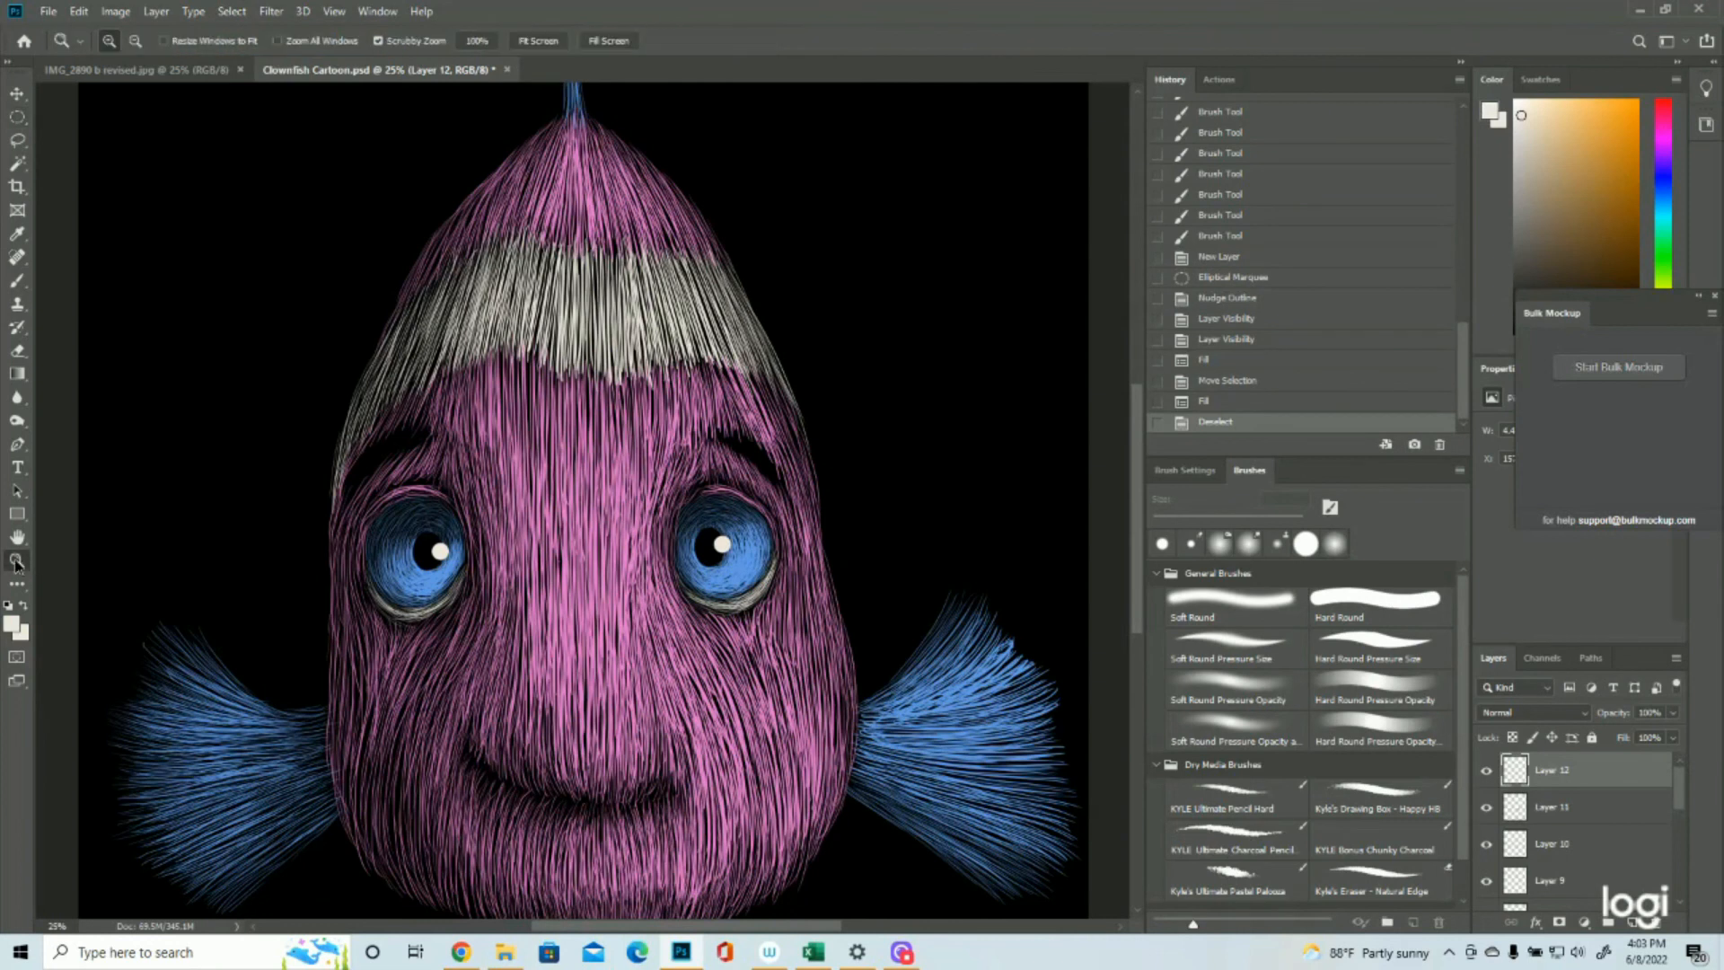
pyautogui.moveTo(563, 504); pyautogui.dragTo(490, 504)
pyautogui.click(739, 424)
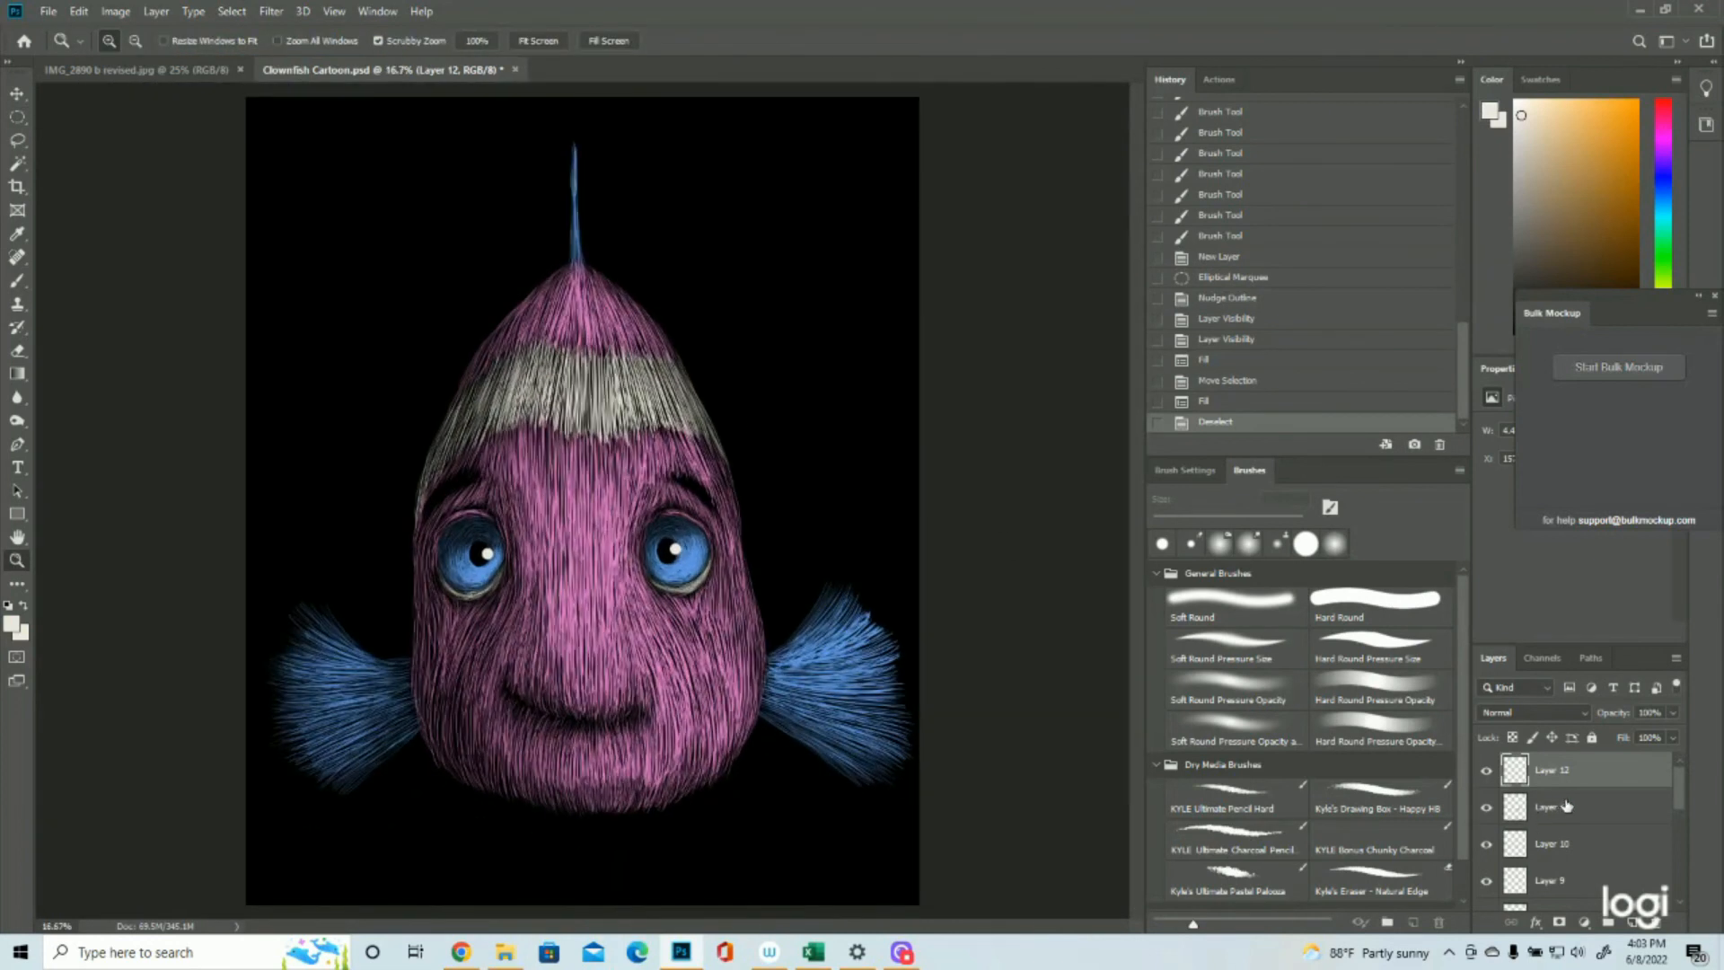
pyautogui.click(1634, 924)
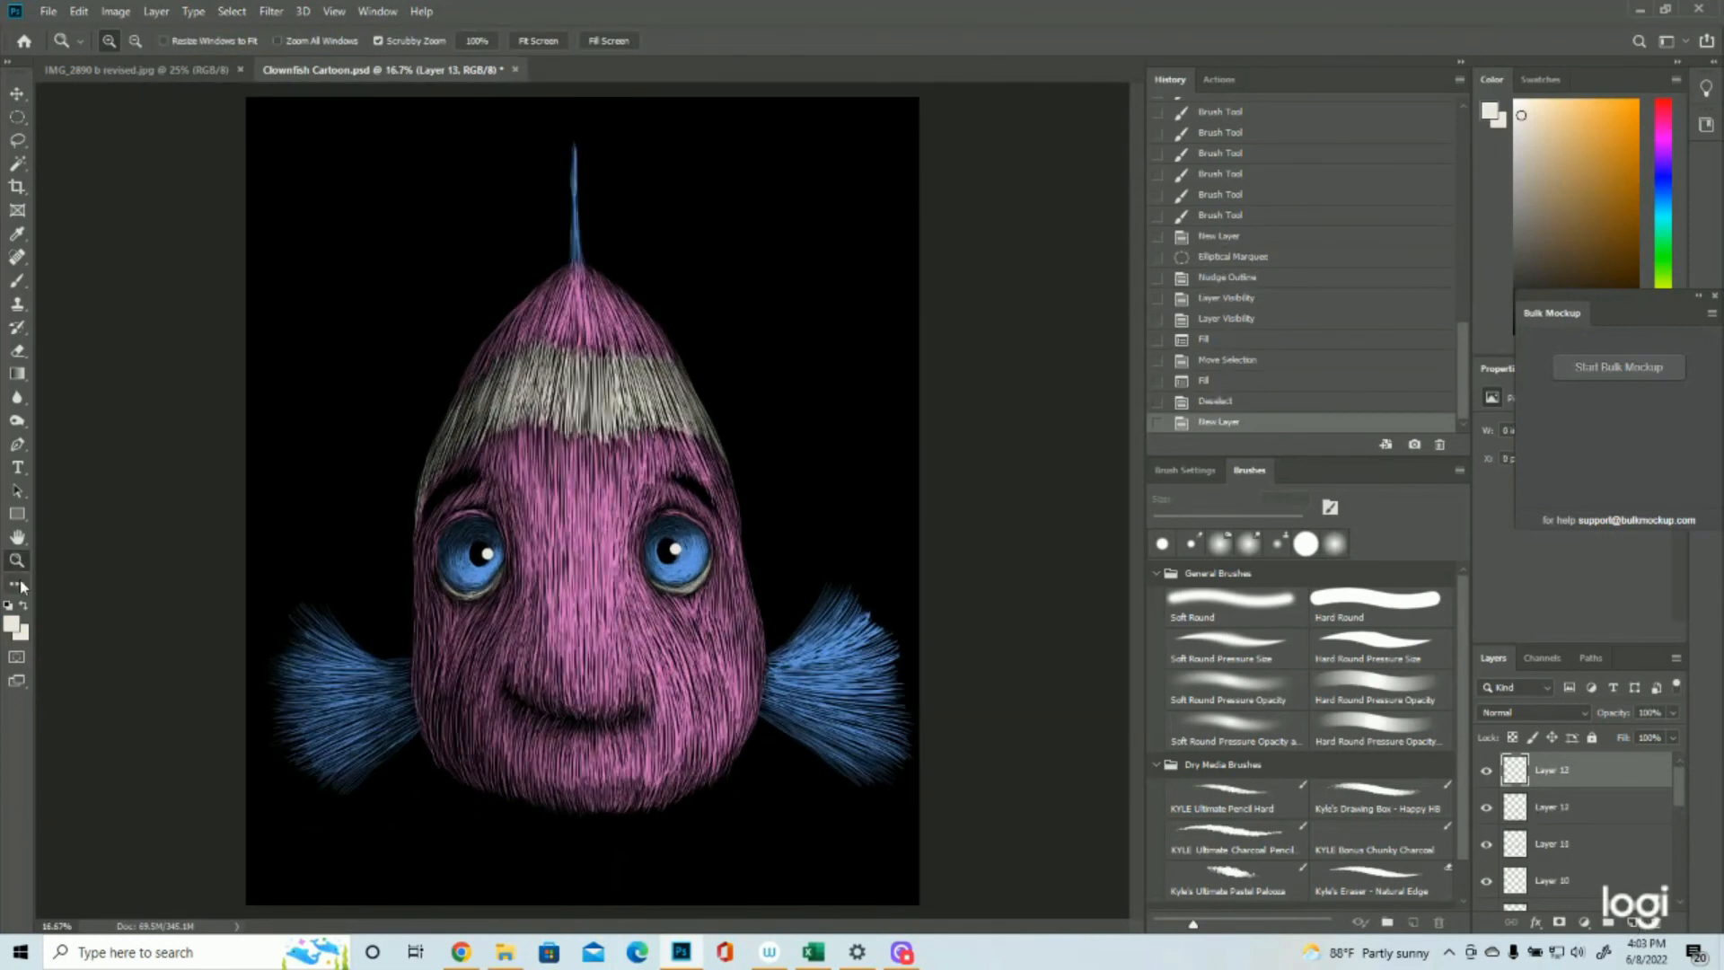
pyautogui.scroll(-5, 1566, 830)
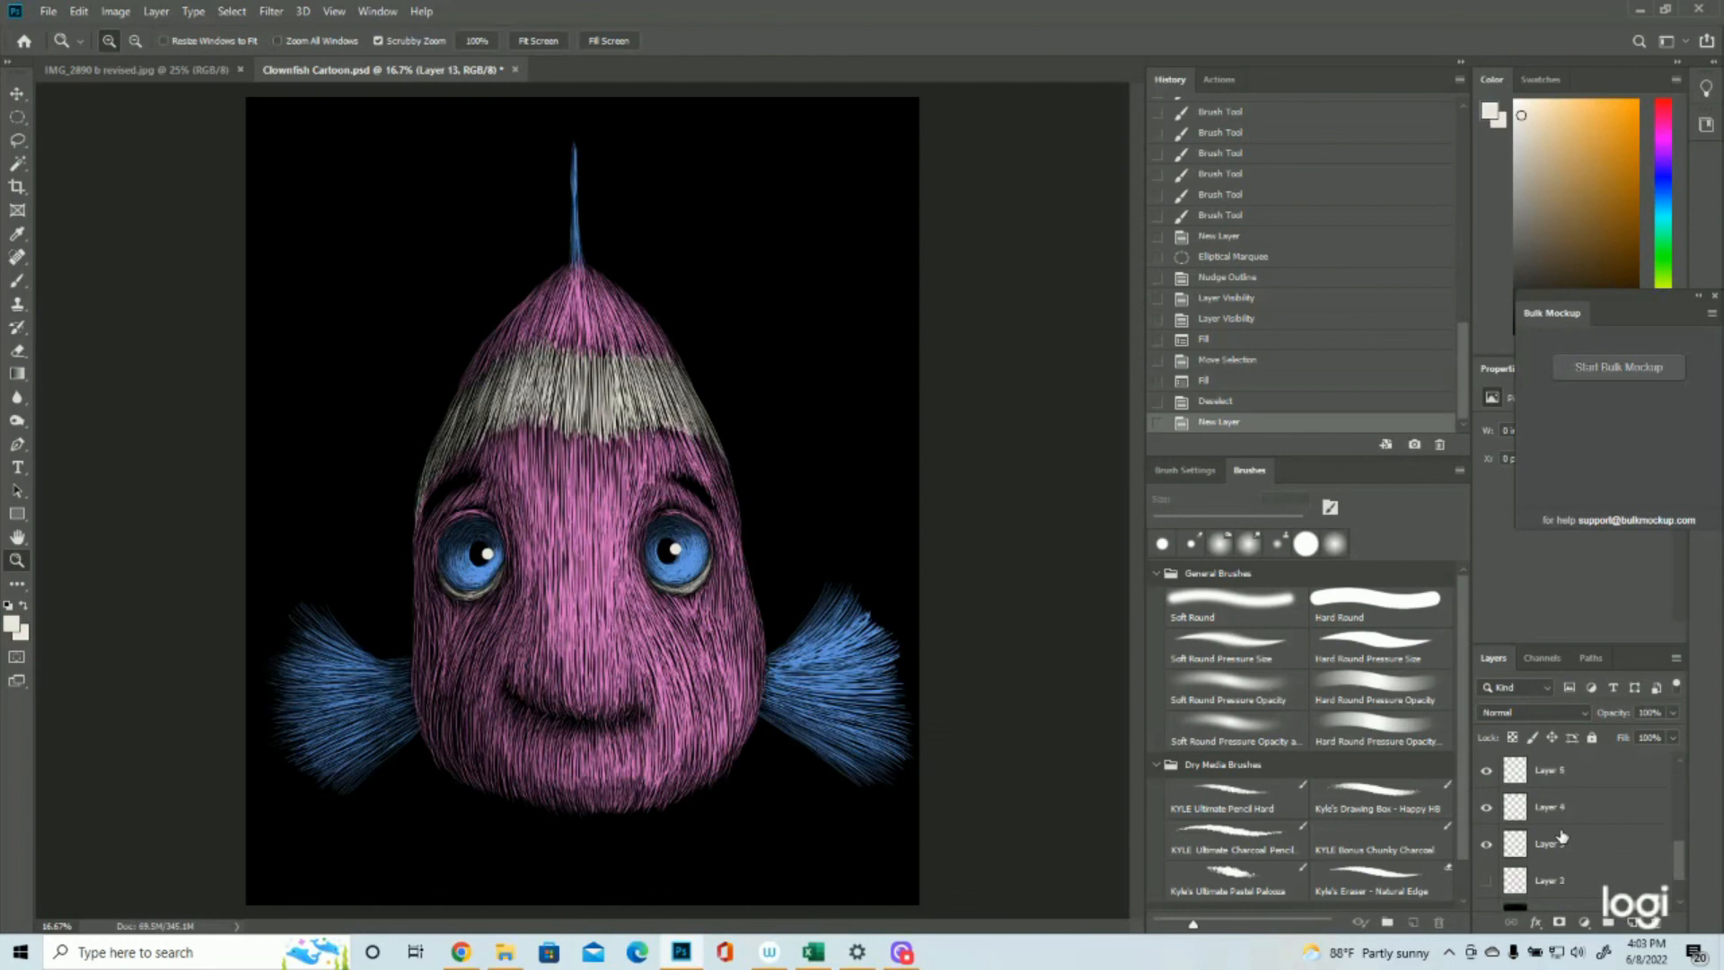
pyautogui.click(1486, 882)
pyautogui.click(11, 623)
pyautogui.click(793, 819)
pyautogui.click(1654, 377)
# Step: Paint both eyebrows with fine curved blue strokes following their arched shape
pyautogui.press('z')
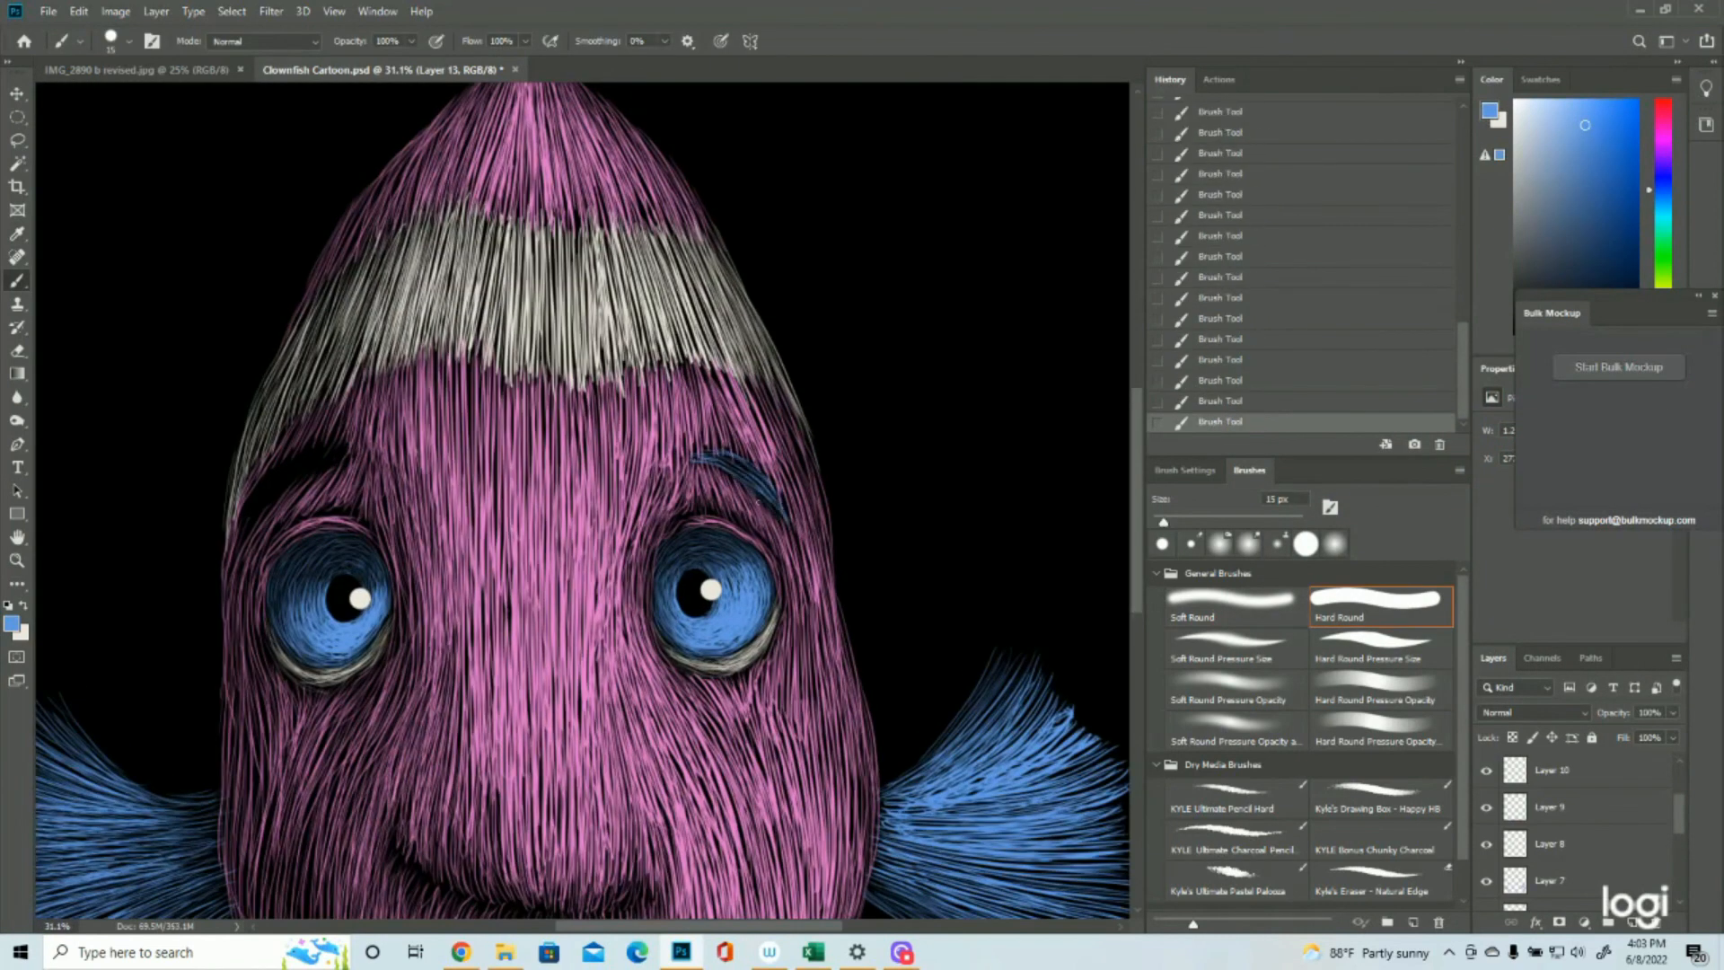
pyautogui.moveTo(346, 451); pyautogui.dragTo(247, 526)
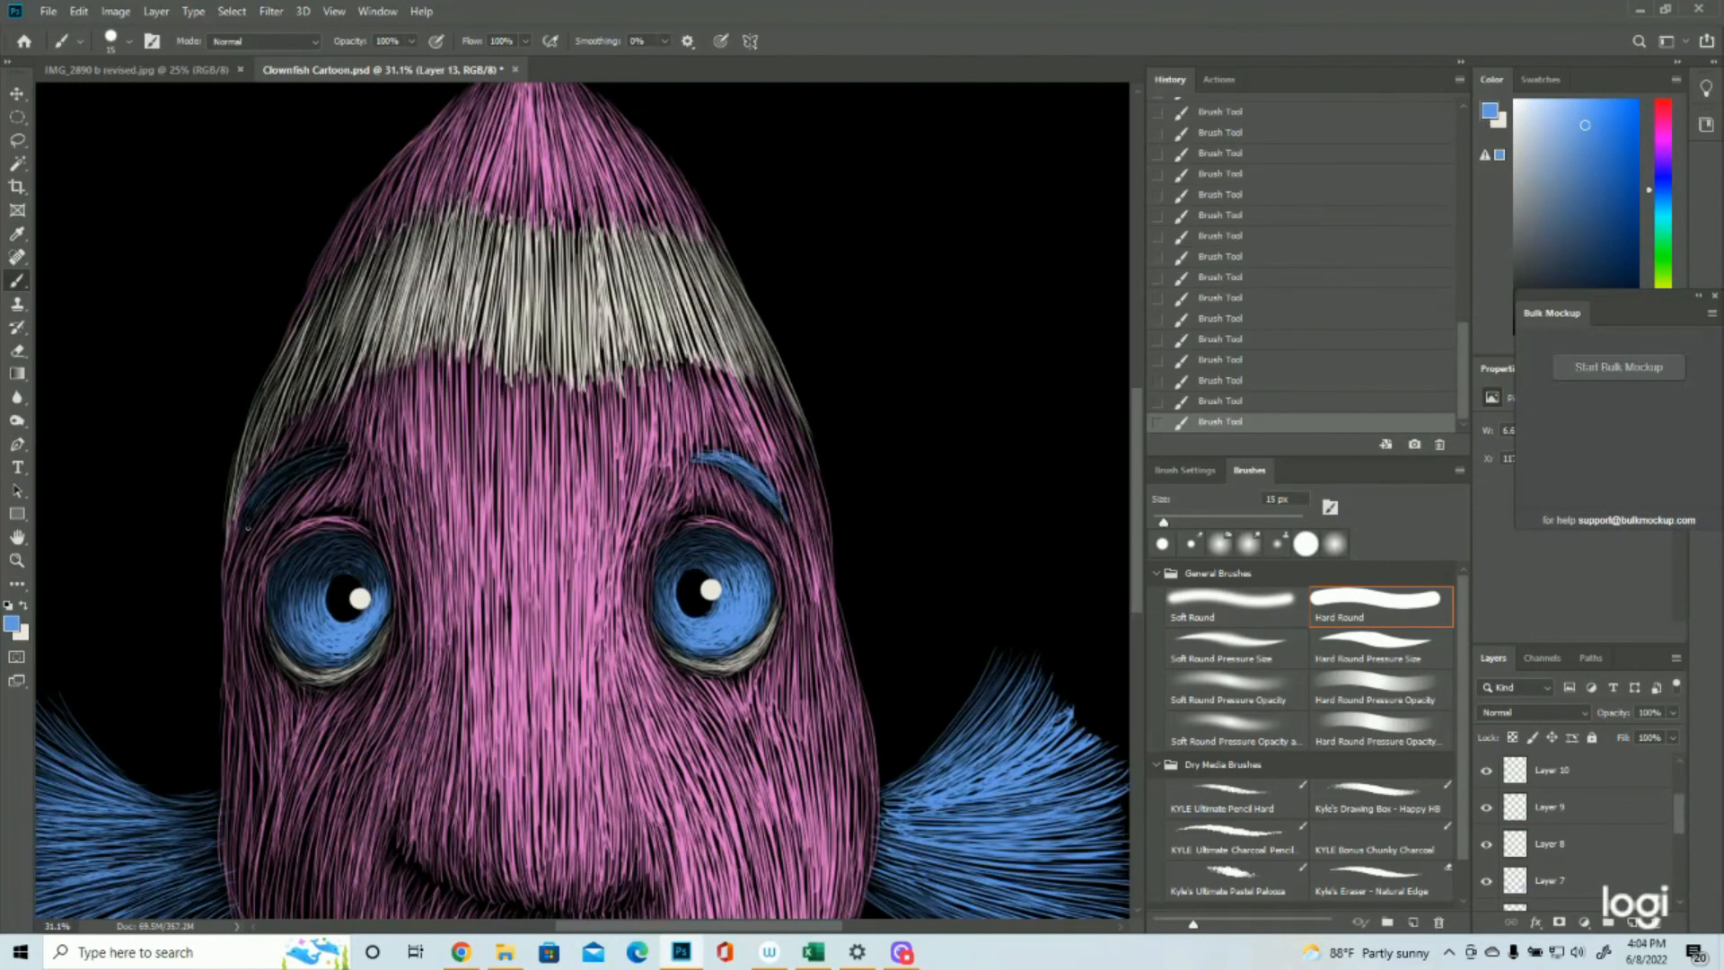
pyautogui.moveTo(314, 461)
pyautogui.mouseDown()
pyautogui.moveTo(355, 454)
pyautogui.moveTo(300, 471)
pyautogui.mouseUp()
pyautogui.moveTo(342, 454); pyautogui.dragTo(269, 499)
pyautogui.moveTo(775, 490); pyautogui.dragTo(793, 530)
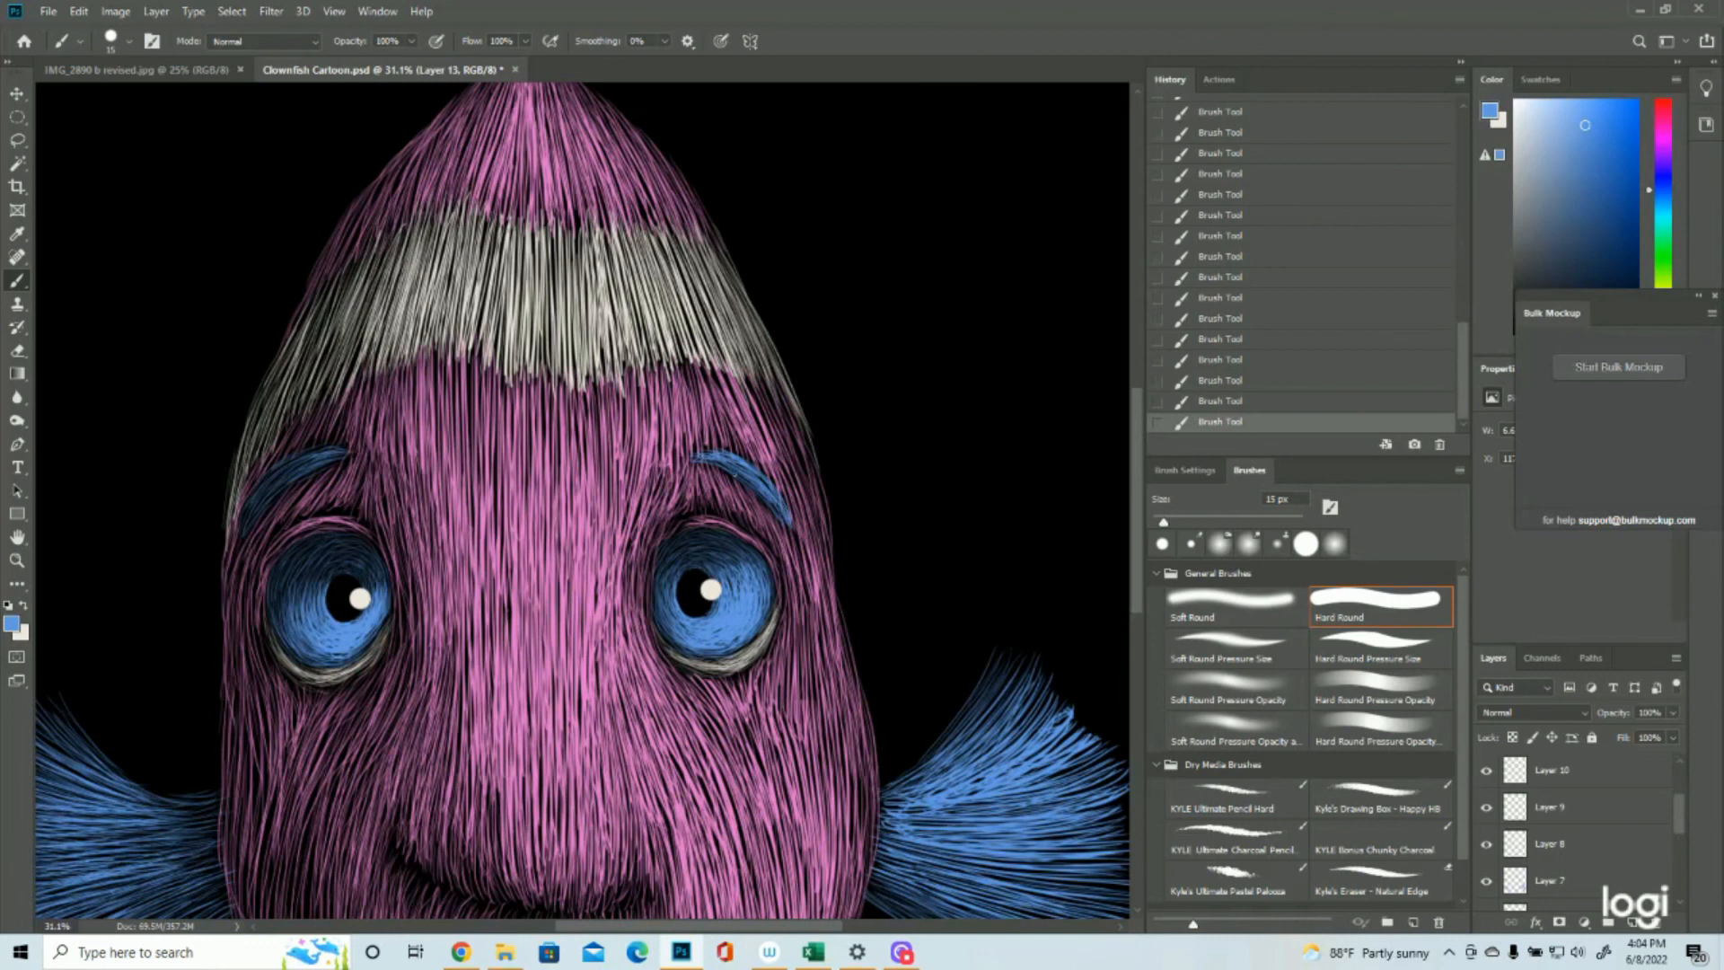
pyautogui.click(17, 560)
pyautogui.moveTo(862, 532); pyautogui.dragTo(935, 531)
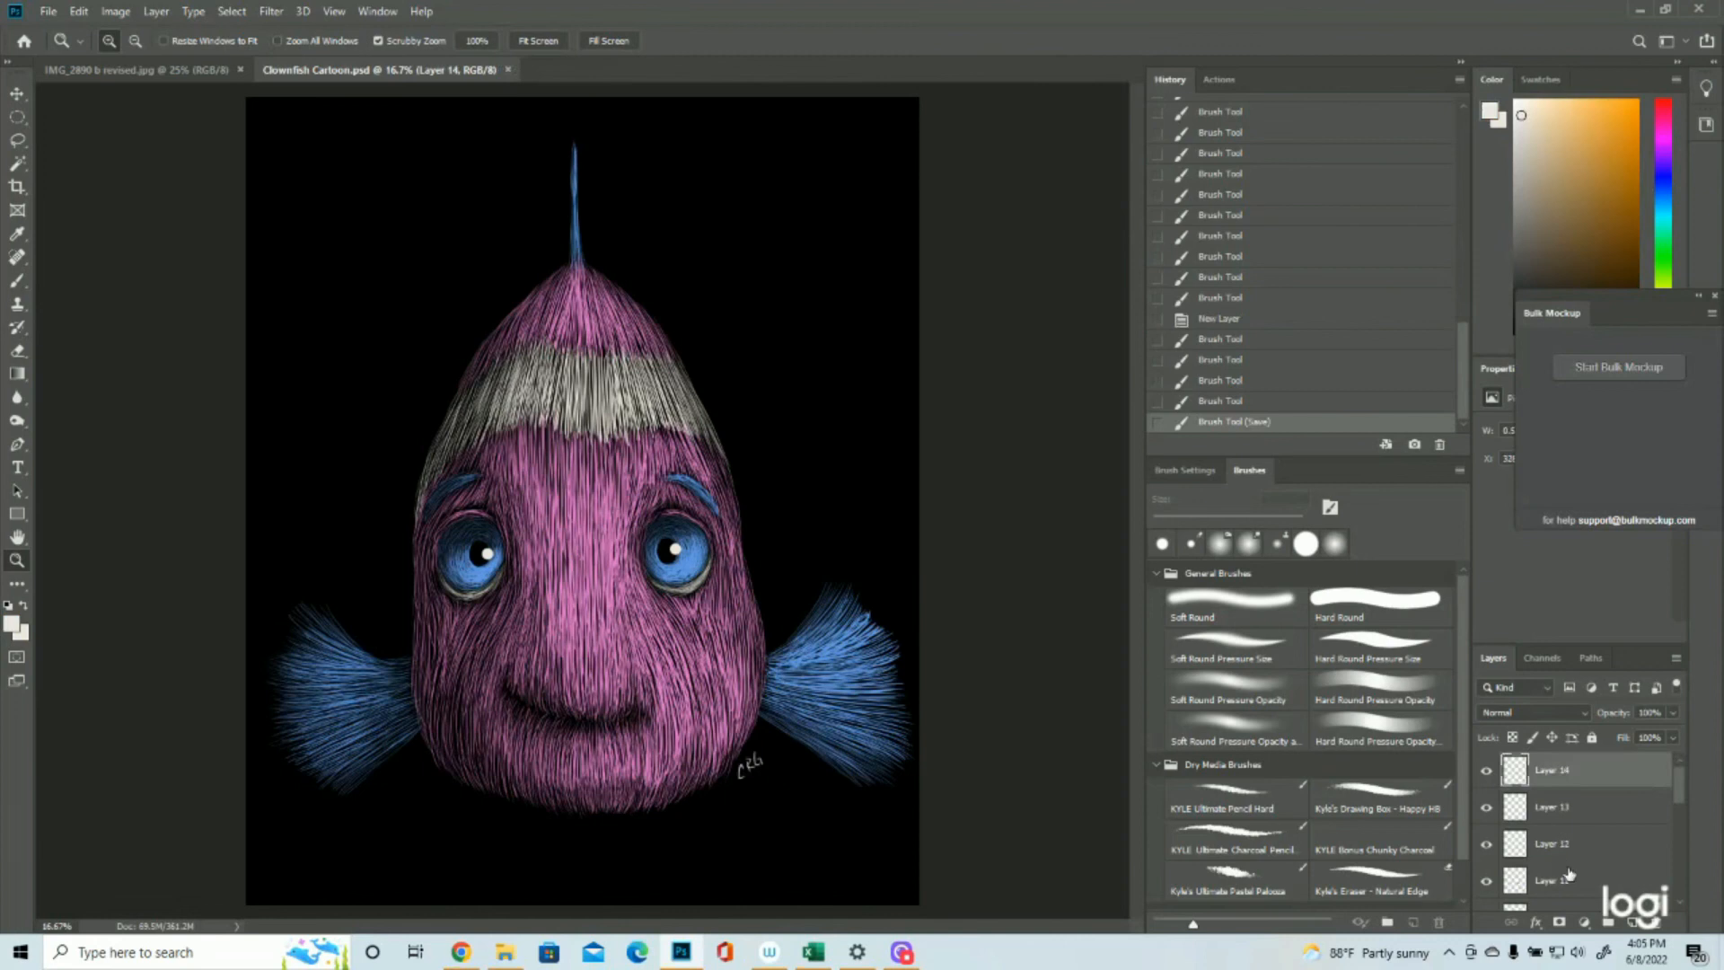
# Step: Add a new layer above Layer 14 and paint short vertical off-white highlight strokes down the right side of the nose bridge
pyautogui.click(1632, 925)
pyautogui.click(17, 280)
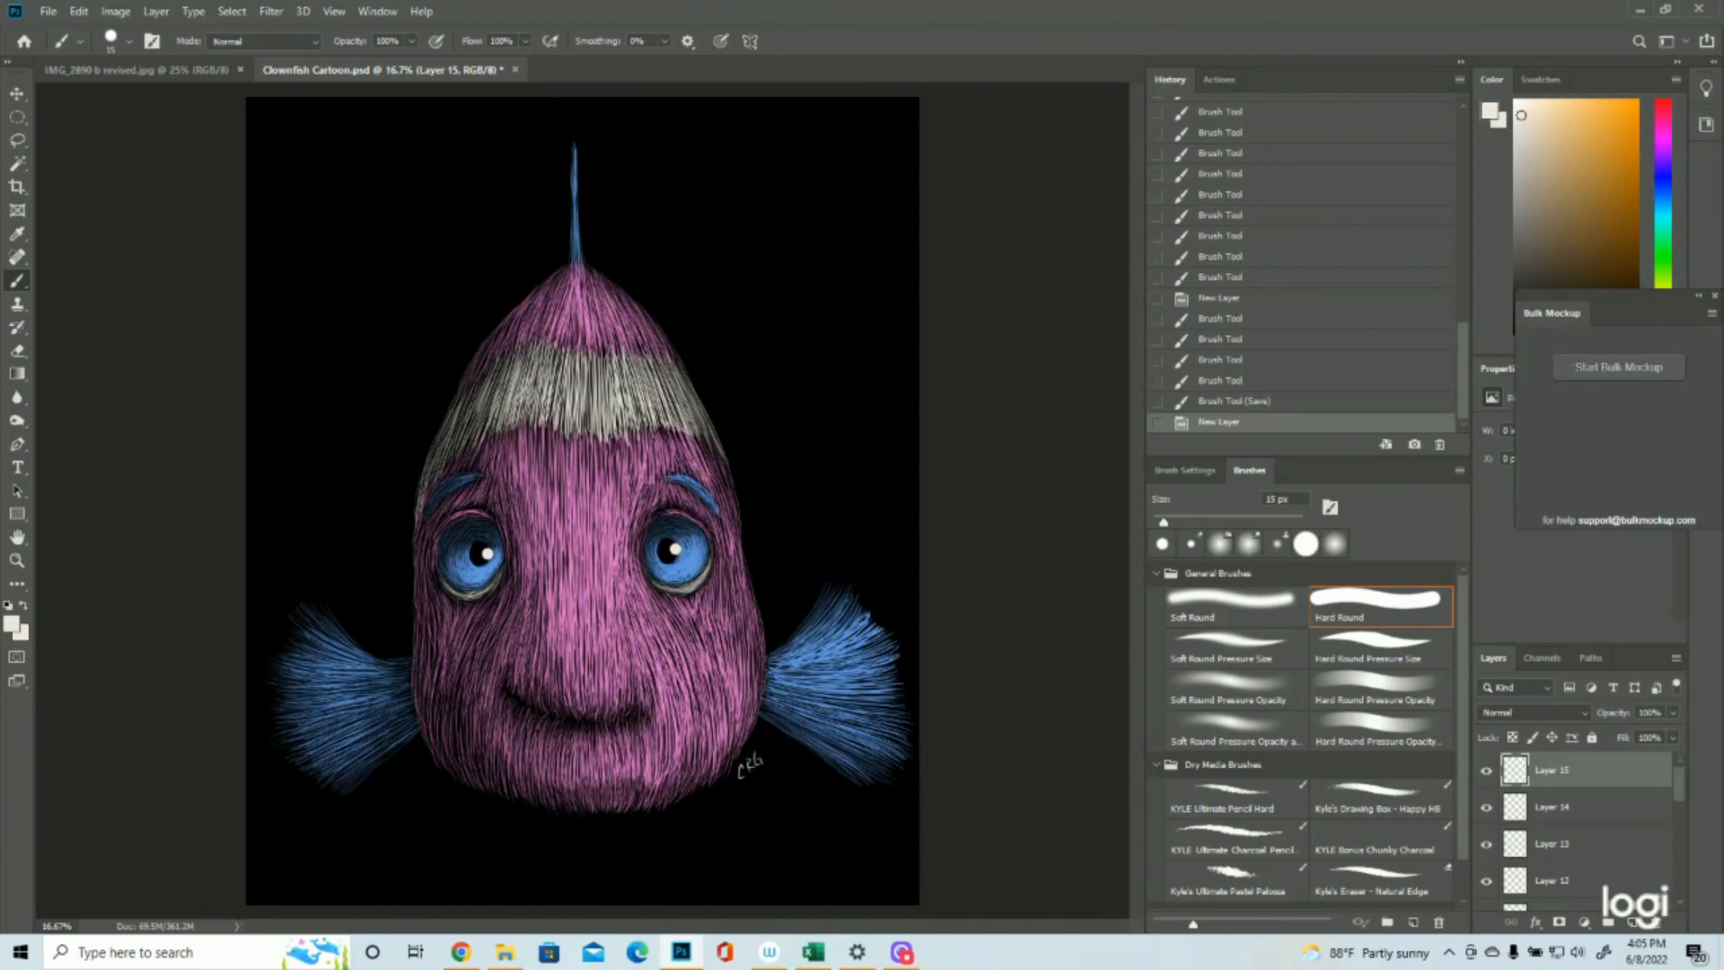
pyautogui.moveTo(620, 493); pyautogui.dragTo(624, 508)
pyautogui.moveTo(615, 493); pyautogui.dragTo(612, 546)
pyautogui.moveTo(608, 512); pyautogui.dragTo(610, 558)
pyautogui.moveTo(608, 528); pyautogui.dragTo(614, 566)
pyautogui.moveTo(603, 534); pyautogui.dragTo(609, 573)
pyautogui.moveTo(607, 538); pyautogui.dragTo(607, 576)
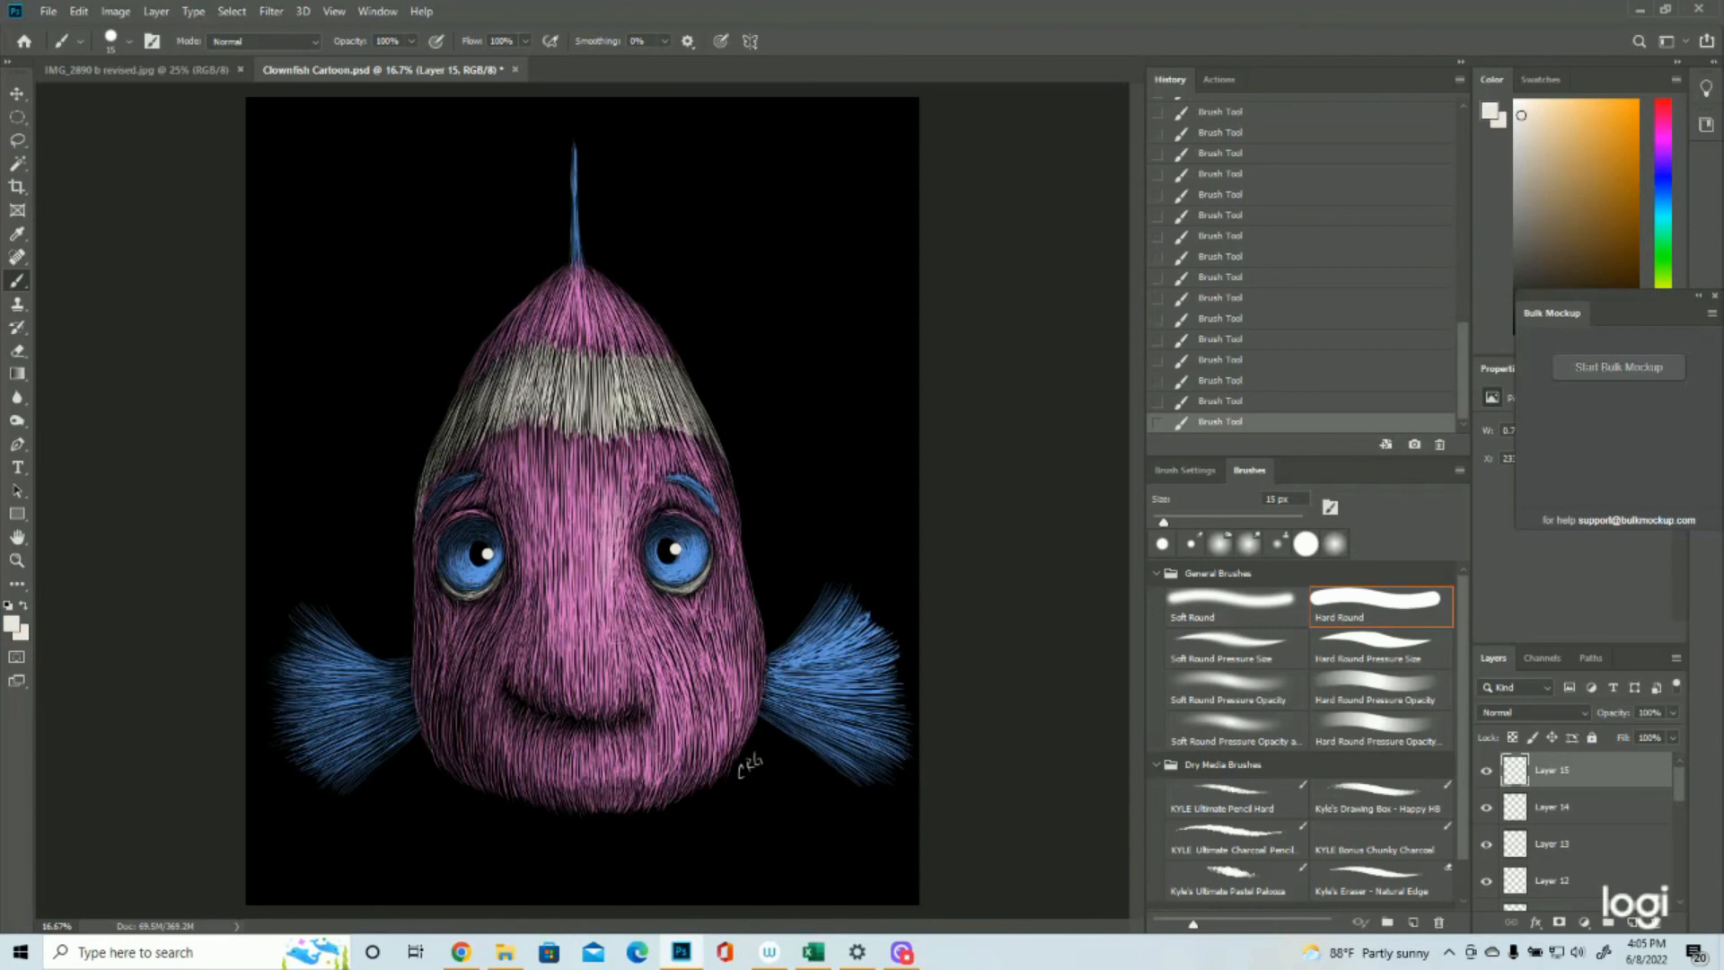
# Step: Add off-white highlight strokes along the middle and lower nose and on the cheek below the right eye
pyautogui.moveTo(611, 647)
pyautogui.mouseDown()
pyautogui.moveTo(611, 687)
pyautogui.moveTo(598, 673)
pyautogui.mouseUp()
pyautogui.moveTo(598, 592); pyautogui.dragTo(595, 685)
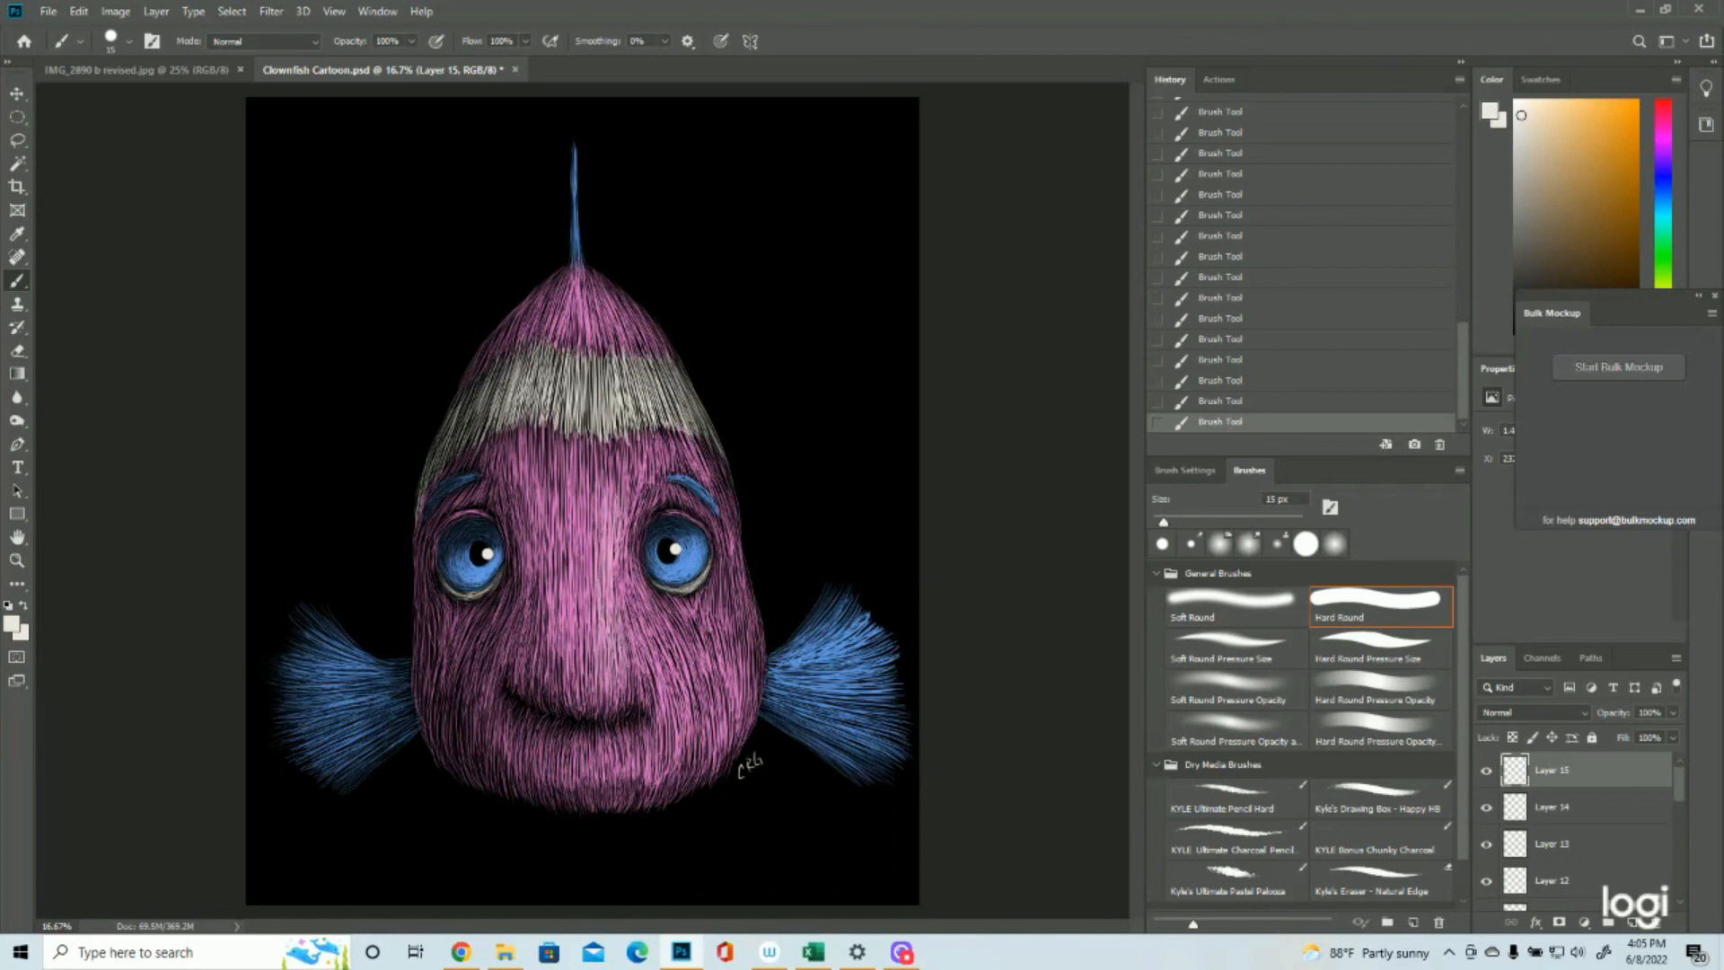
pyautogui.moveTo(693, 633); pyautogui.dragTo(693, 651)
pyautogui.moveTo(616, 608); pyautogui.dragTo(613, 572)
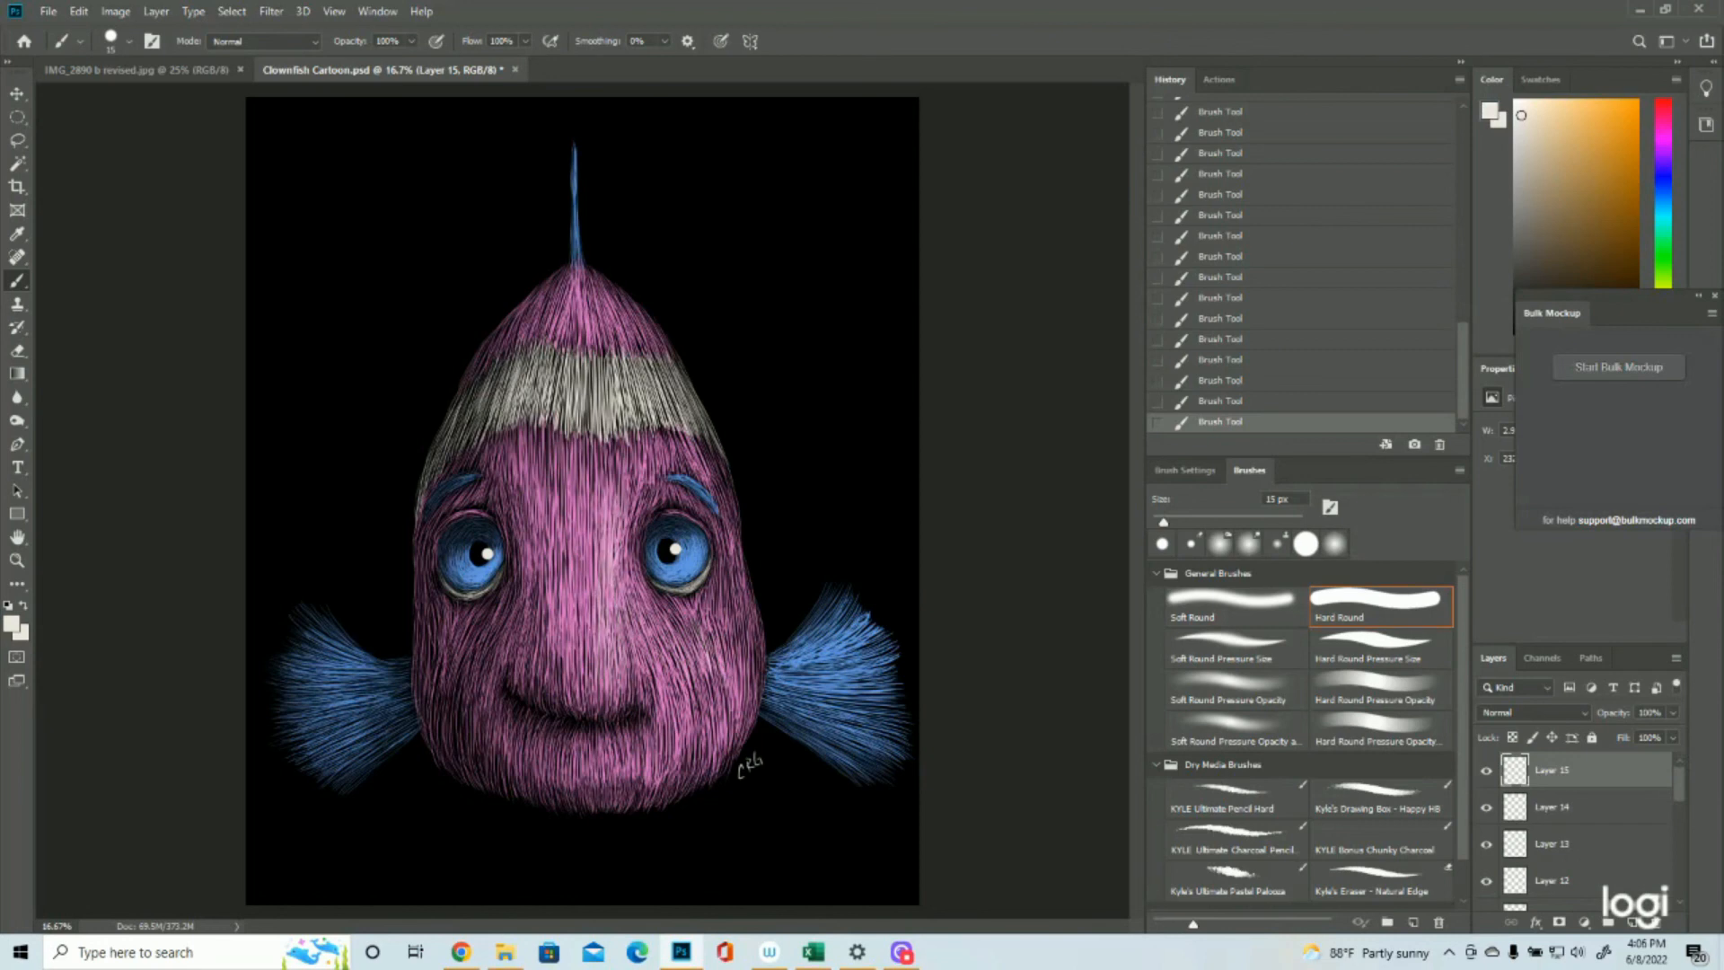
pyautogui.moveTo(592, 610); pyautogui.dragTo(594, 574)
pyautogui.moveTo(601, 606); pyautogui.dragTo(602, 563)
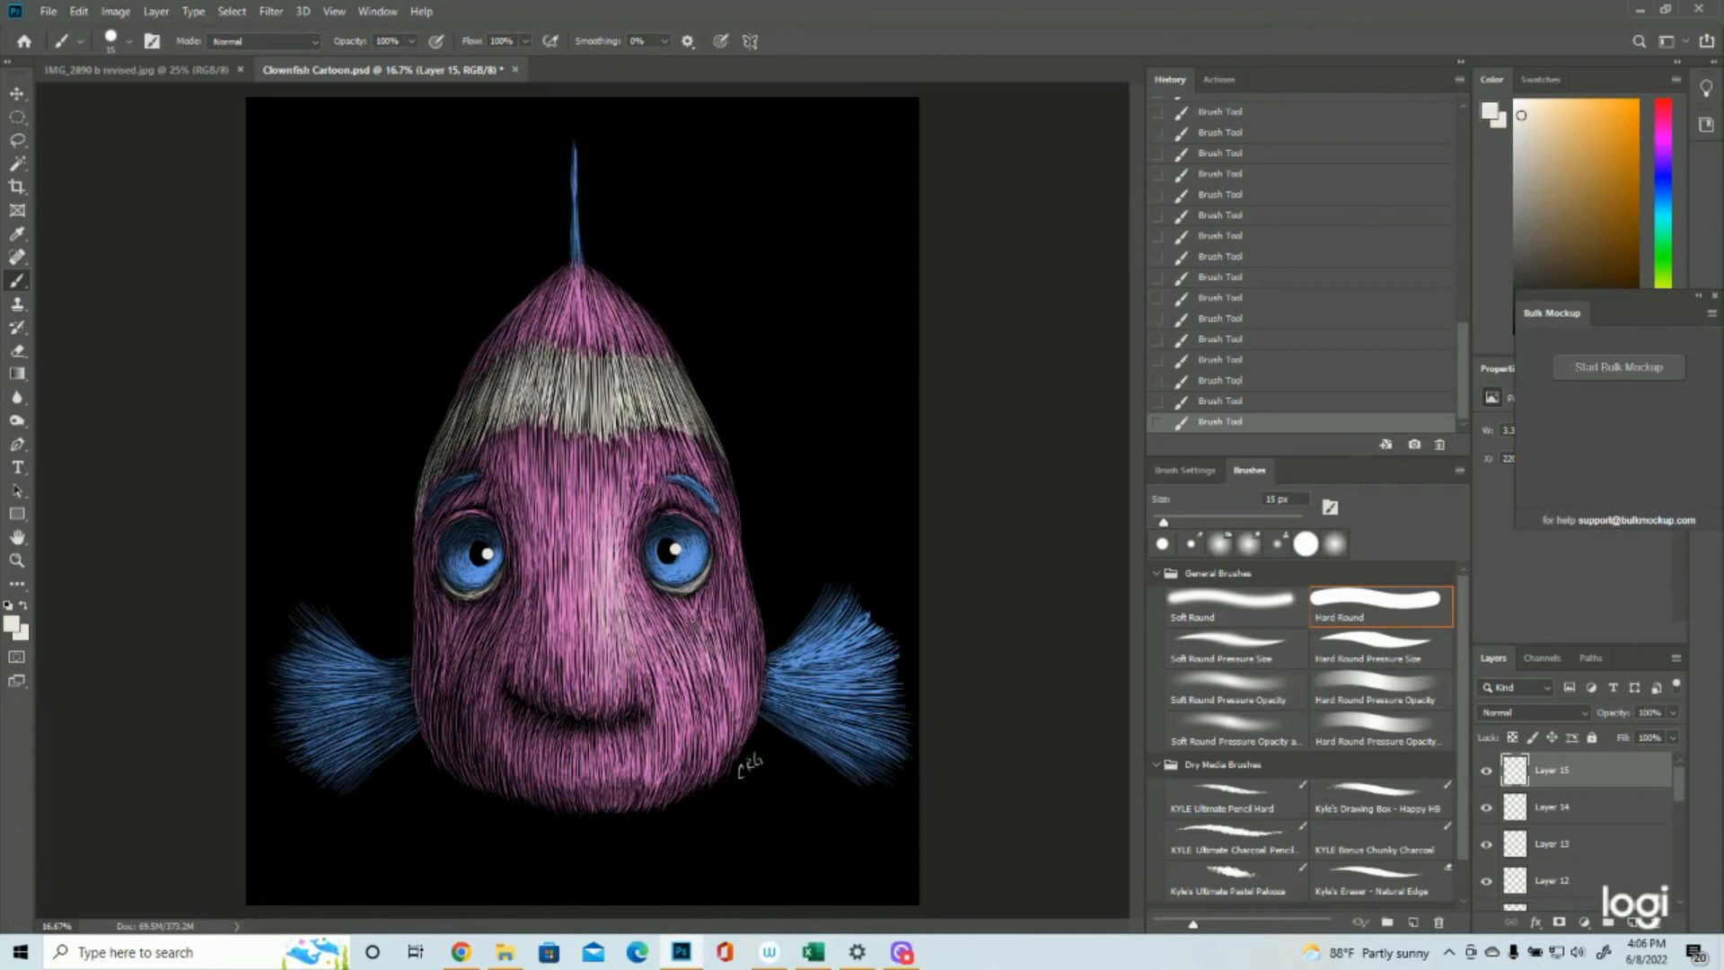
# Step: Extend the off-white highlights across the right cheek and up the centre of the nose bridge
pyautogui.moveTo(724, 691); pyautogui.dragTo(717, 628)
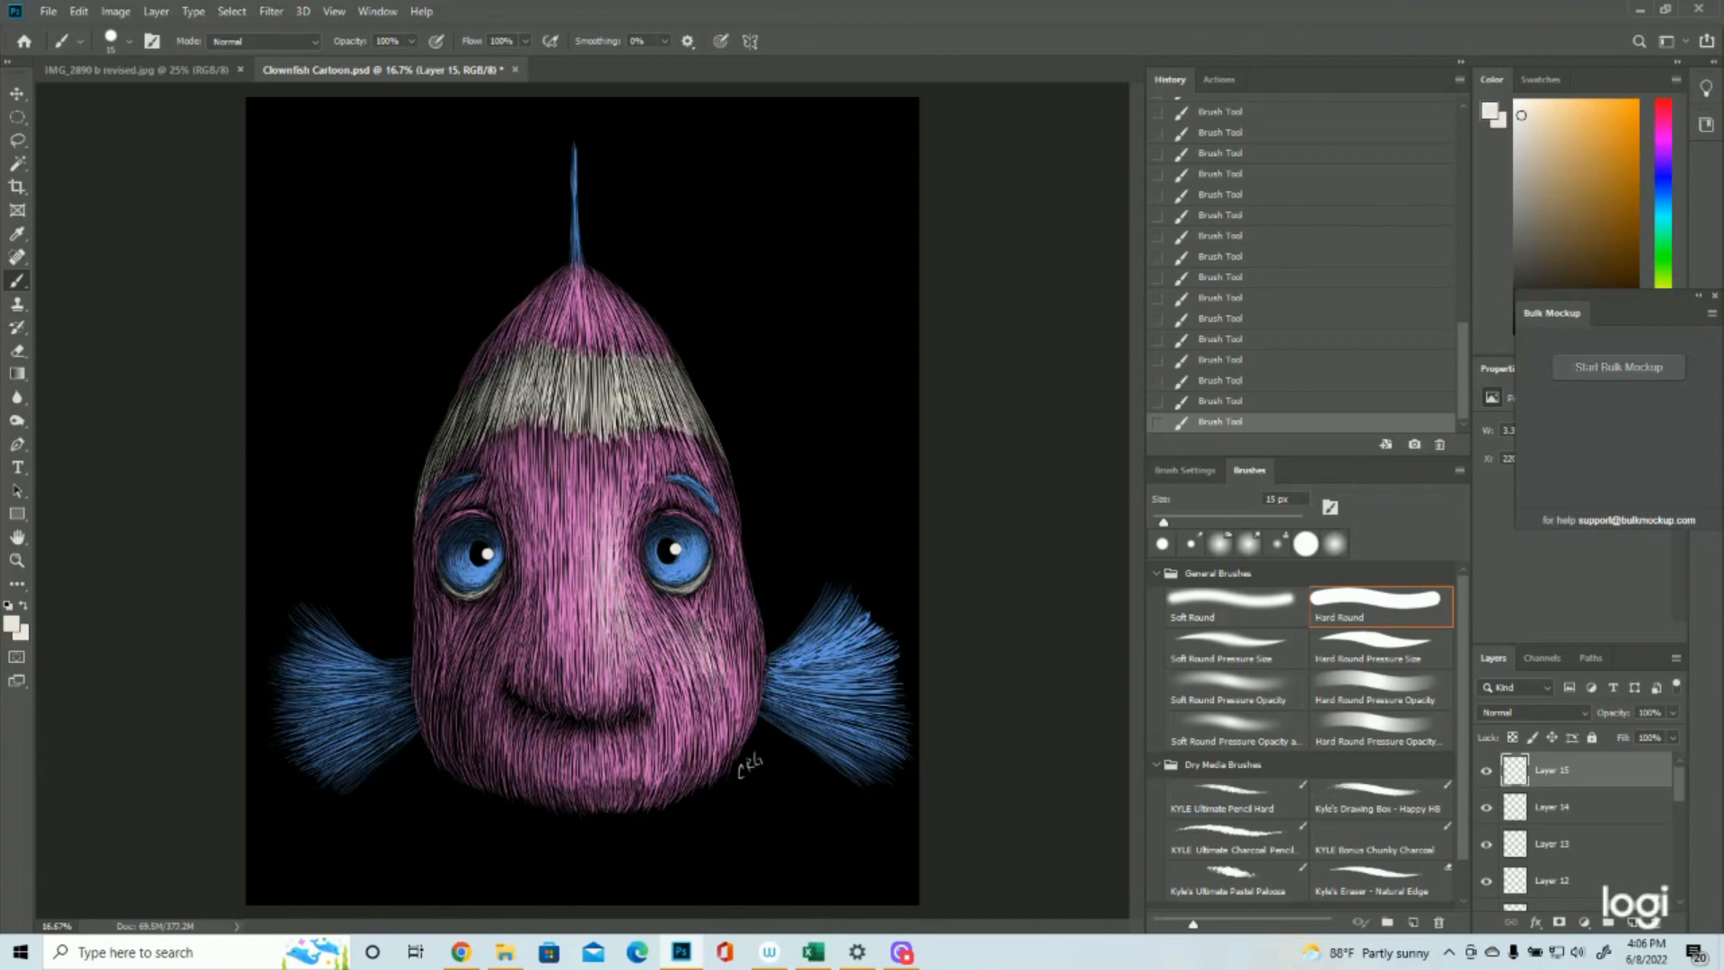
pyautogui.moveTo(673, 667); pyautogui.dragTo(657, 637)
pyautogui.moveTo(584, 590); pyautogui.dragTo(583, 526)
pyautogui.moveTo(572, 567); pyautogui.dragTo(570, 529)
# Step: Compare the drawing with and without the highlights on Layer 15, and leave that layer hidden
pyautogui.press('z')
pyautogui.keyDown('alt'); pyautogui.click(736, 565); pyautogui.keyUp('alt')
pyautogui.click(1486, 776)
pyautogui.click(1486, 776)
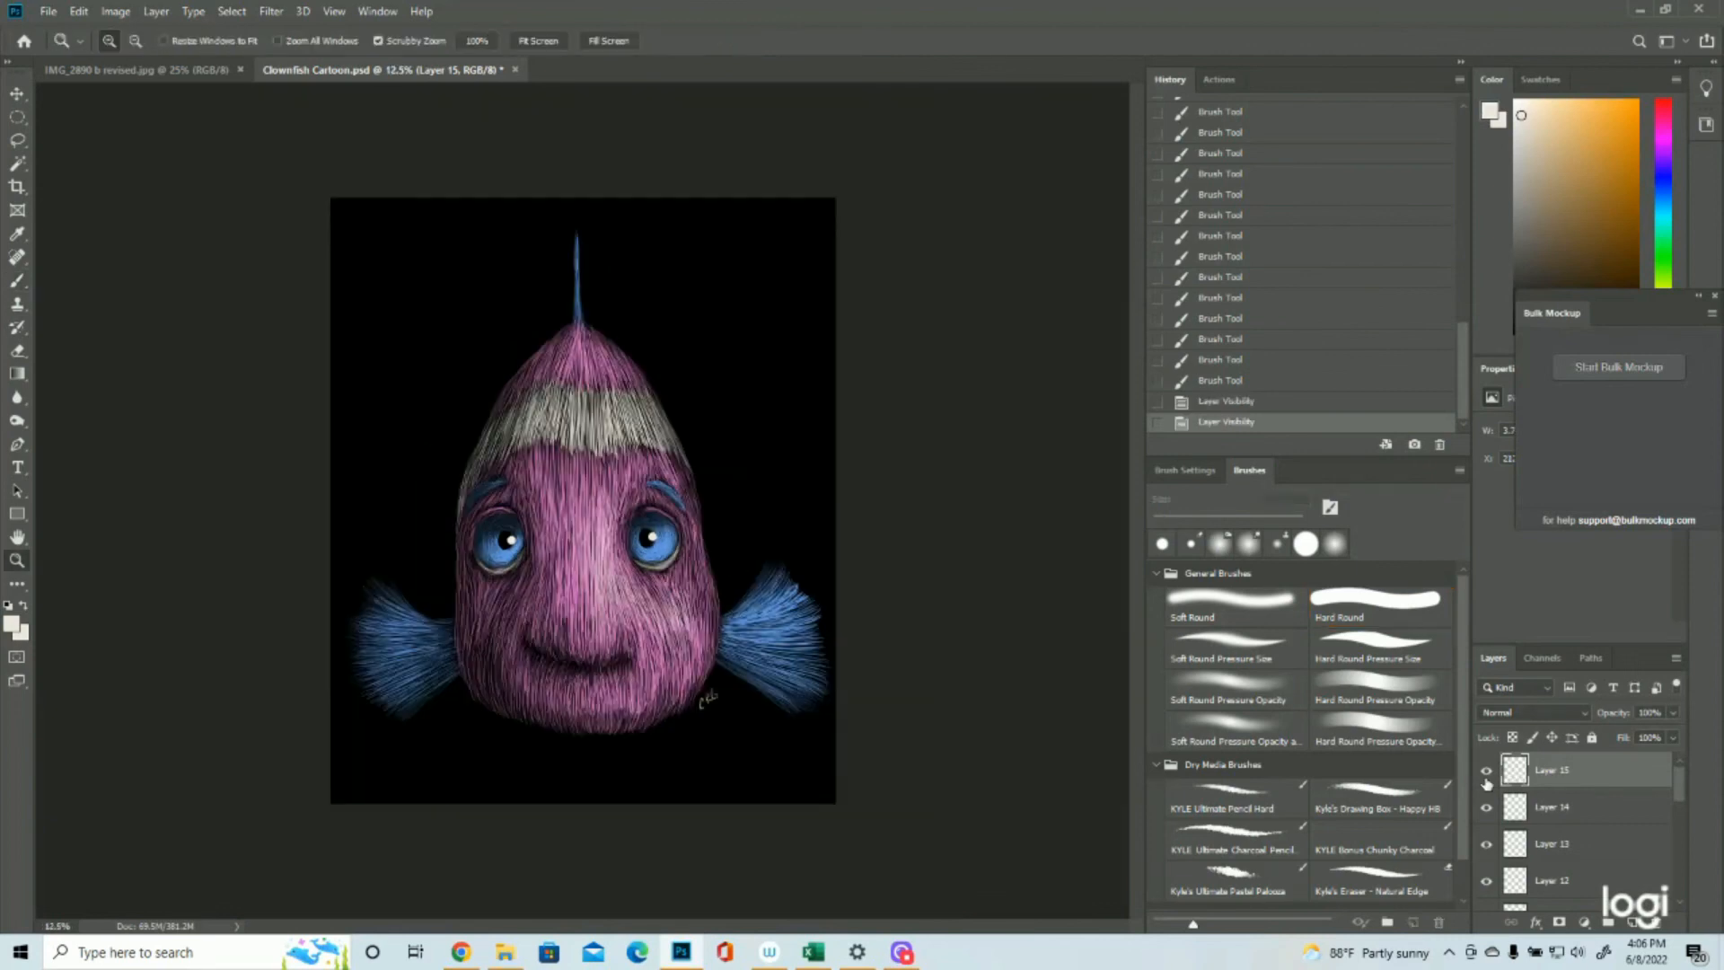
pyautogui.click(1486, 772)
# Step: Add a new layer above Layer 15 and paint short vertical off-white strokes in the middle of the forehead band
pyautogui.click(1631, 922)
pyautogui.click(616, 555)
pyautogui.click(17, 284)
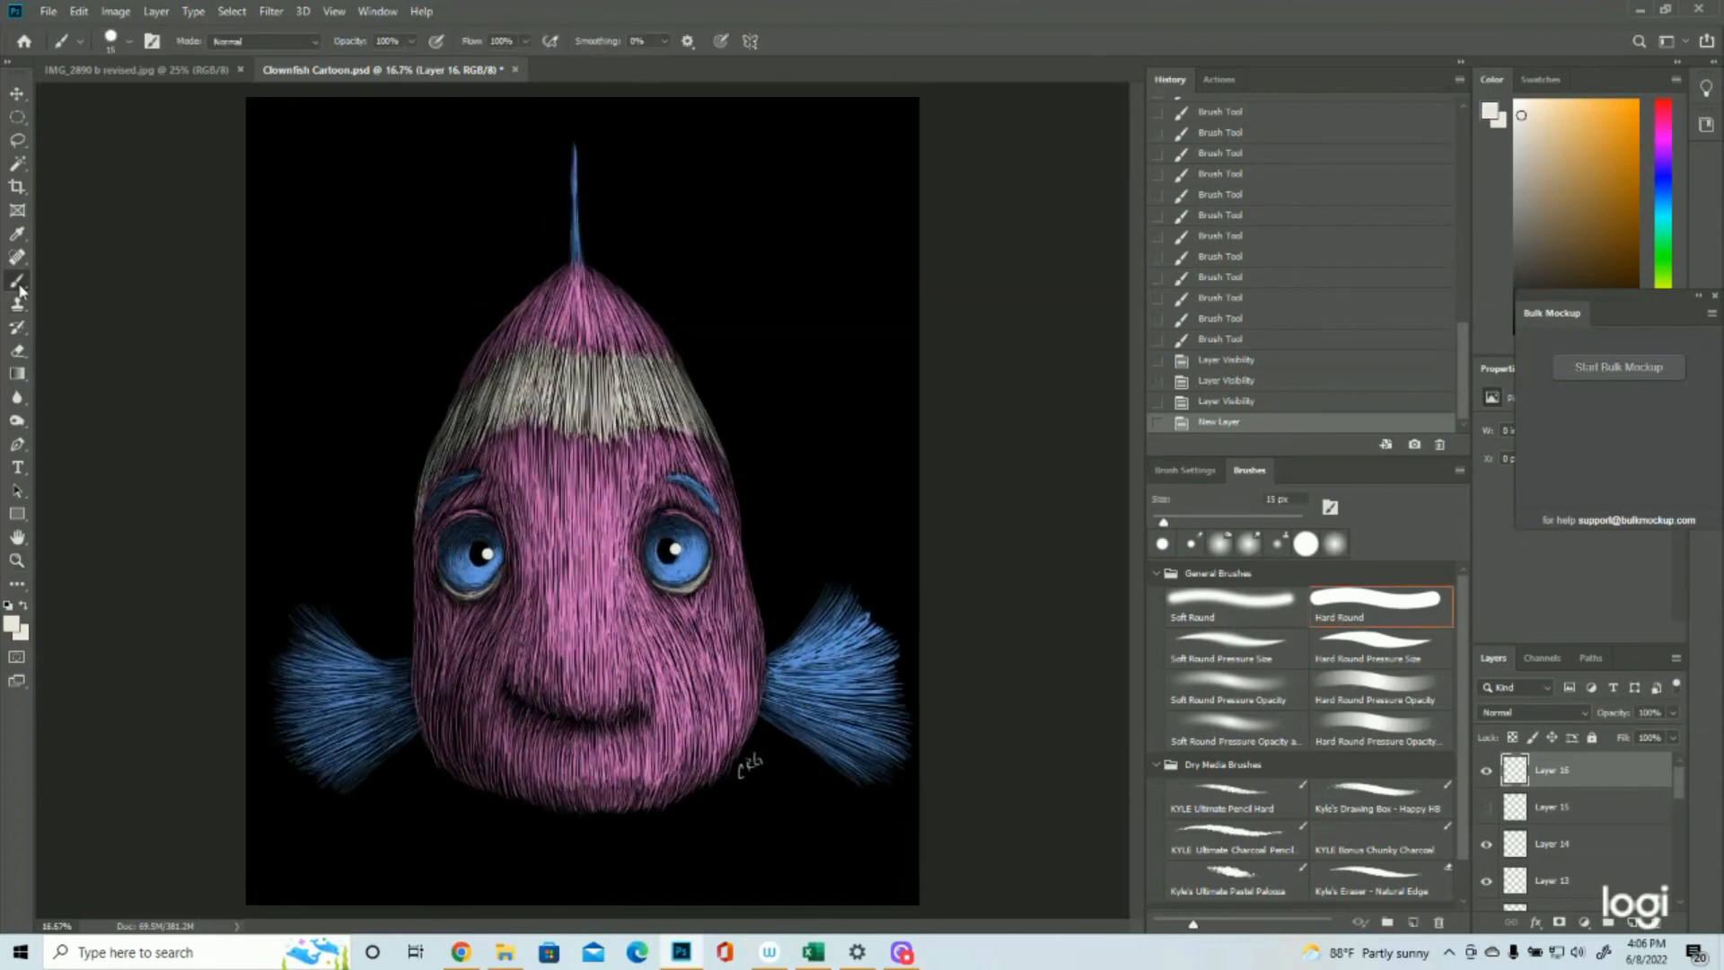
pyautogui.moveTo(601, 382); pyautogui.dragTo(603, 418)
pyautogui.moveTo(604, 381); pyautogui.dragTo(608, 419)
pyautogui.moveTo(609, 381); pyautogui.dragTo(612, 417)
pyautogui.moveTo(614, 380); pyautogui.dragTo(614, 417)
# Step: Paint overlapping off-white highlight strokes down the right side of the nose and save the document
pyautogui.moveTo(611, 564); pyautogui.dragTo(615, 607)
pyautogui.moveTo(614, 578); pyautogui.dragTo(616, 621)
pyautogui.moveTo(614, 594); pyautogui.dragTo(618, 641)
pyautogui.moveTo(615, 614); pyautogui.dragTo(619, 656)
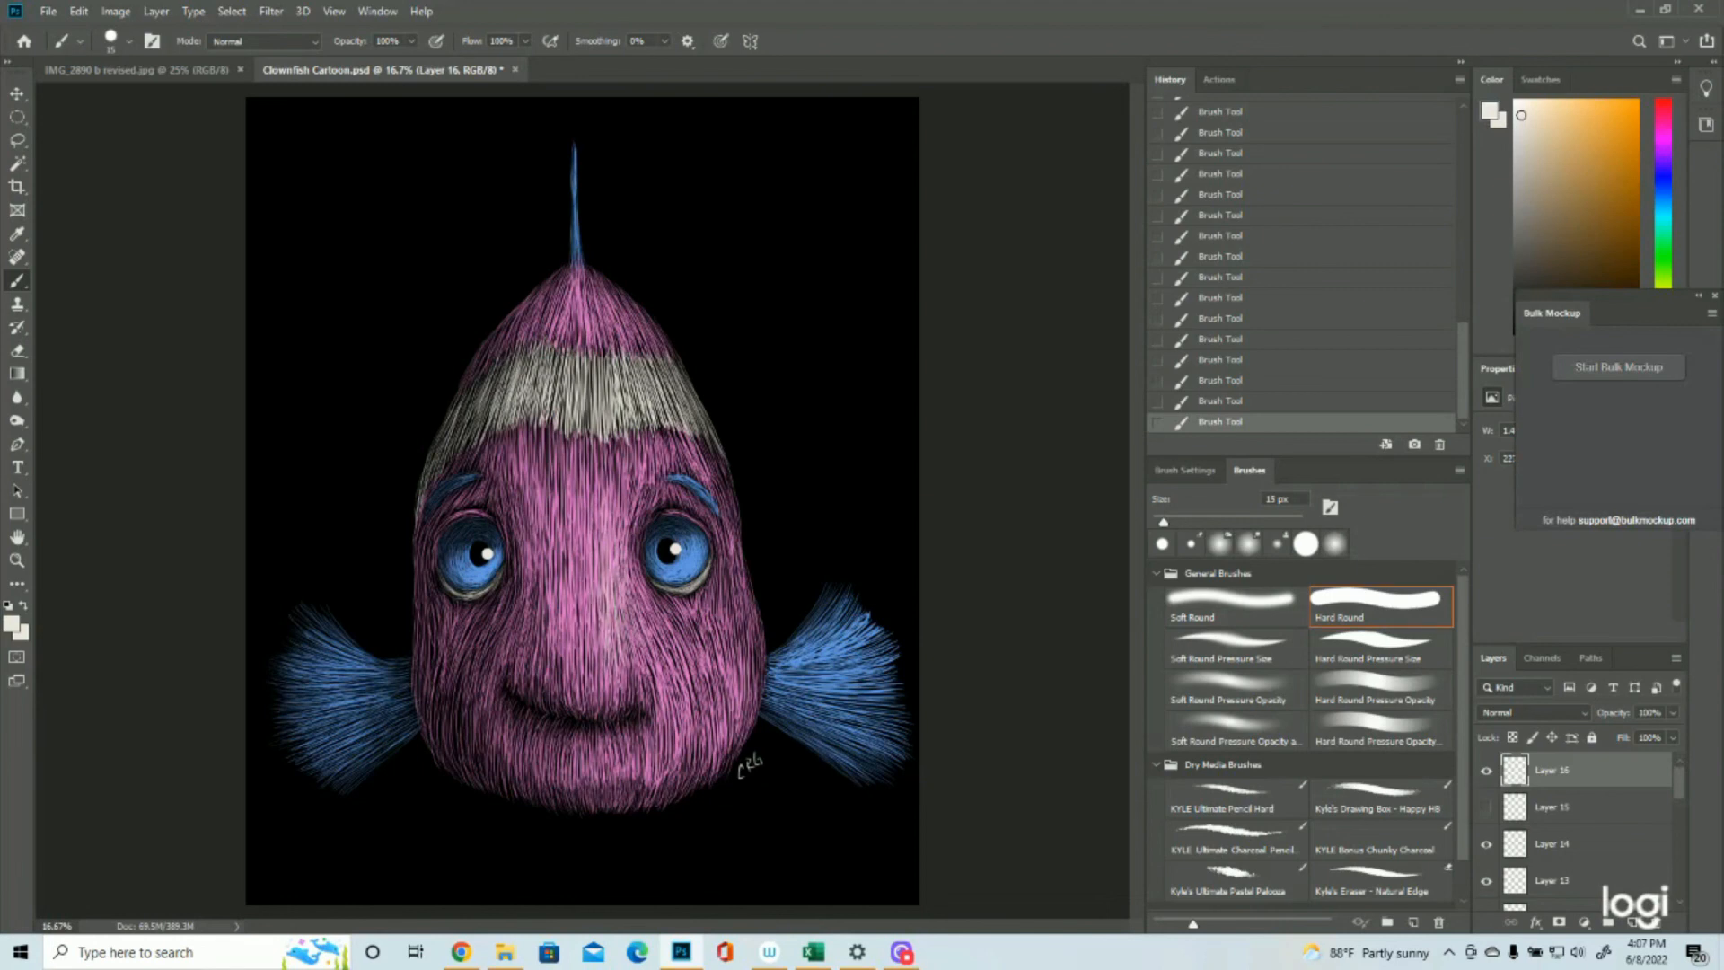
pyautogui.press('z')
pyautogui.hotkey('ctrl', '-')
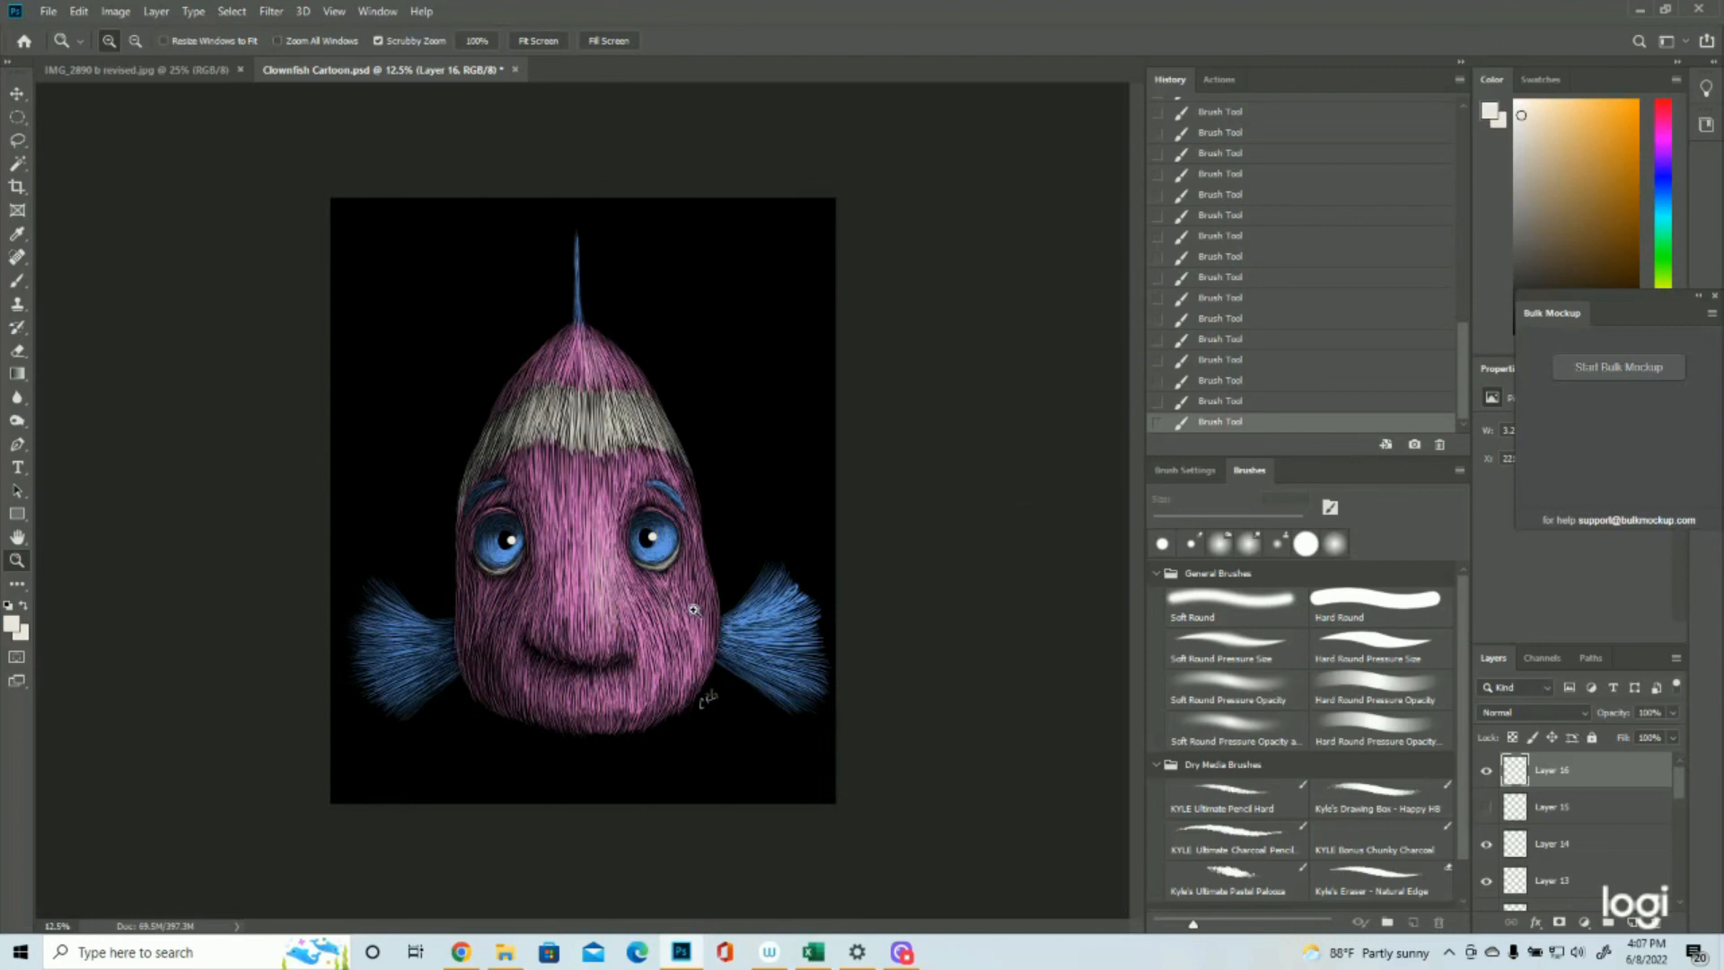
pyautogui.hotkey('ctrl', 's')
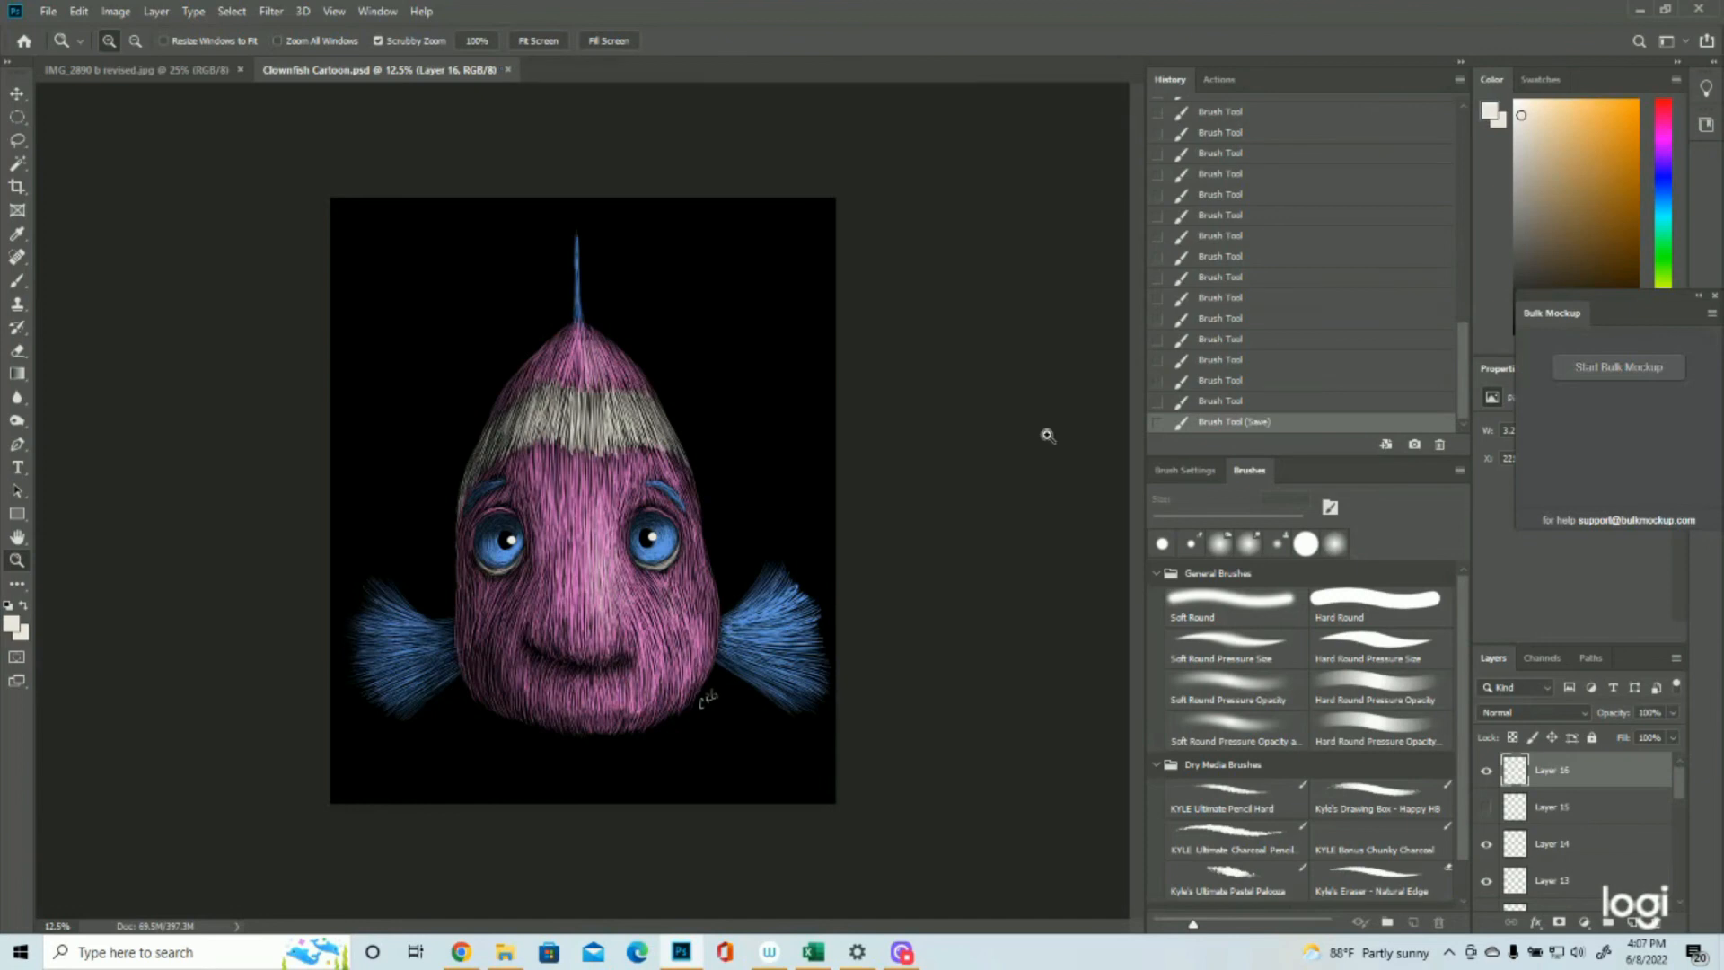